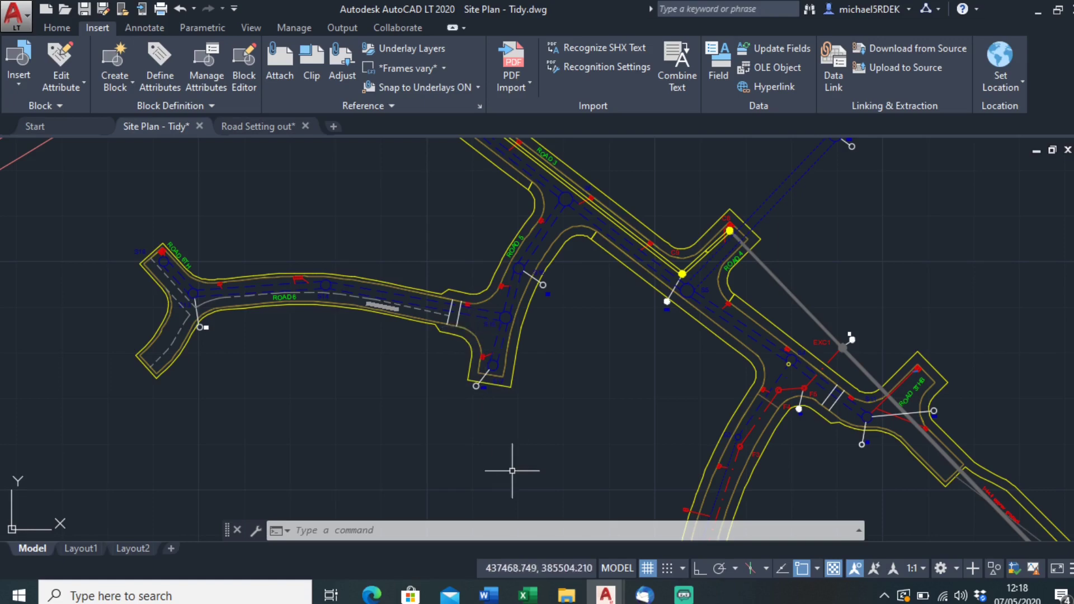
- Switch to the Word outline on making an as-built survey, review its steps and dismiss the LSS update notice
left_click(488, 594)
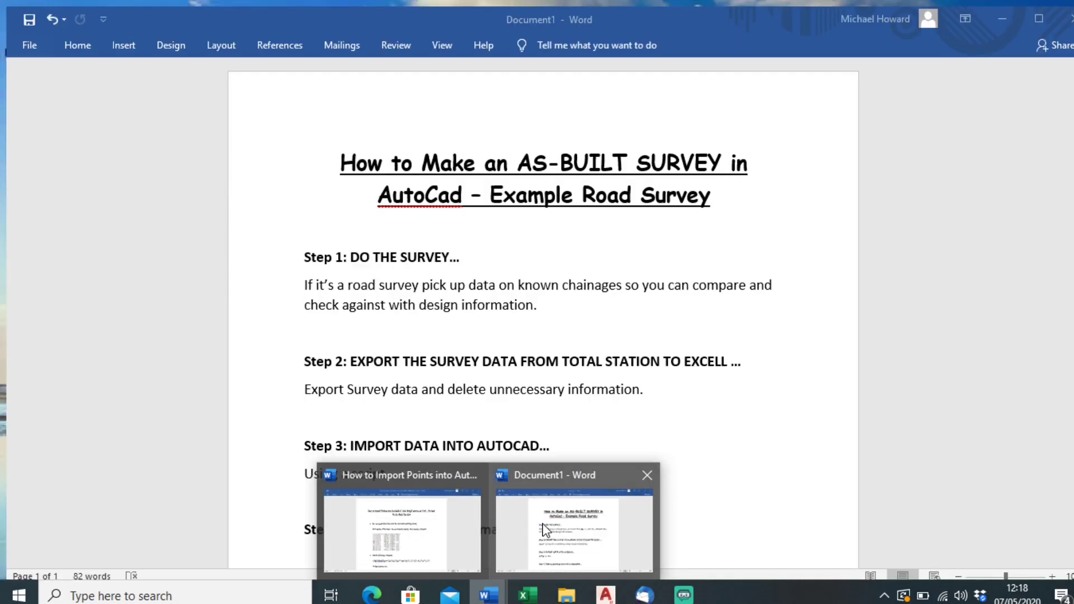
left_click(542, 529)
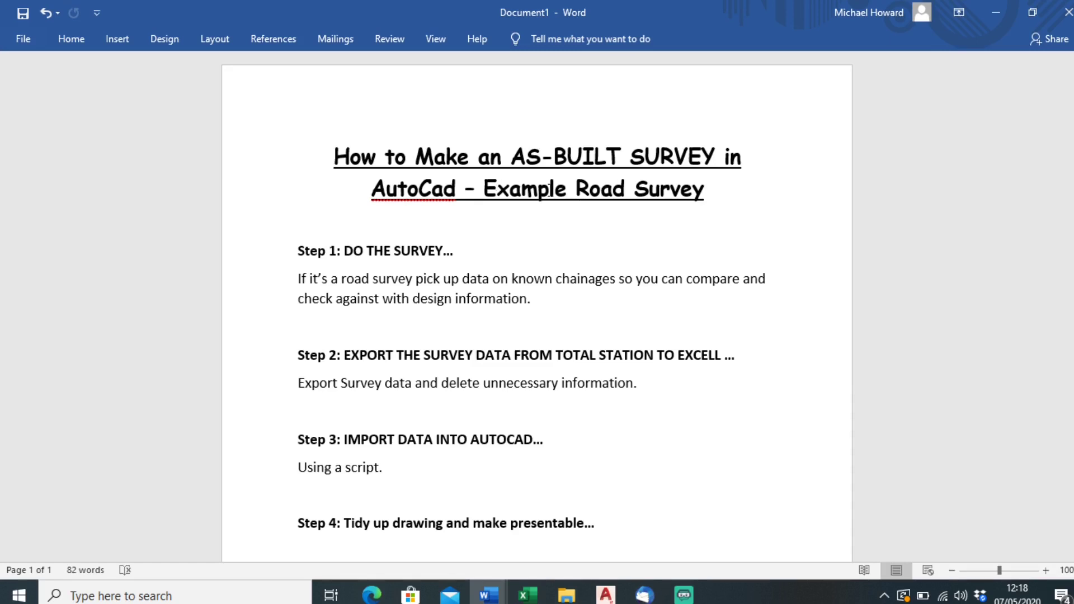
scroll(573, 217, "down", 1)
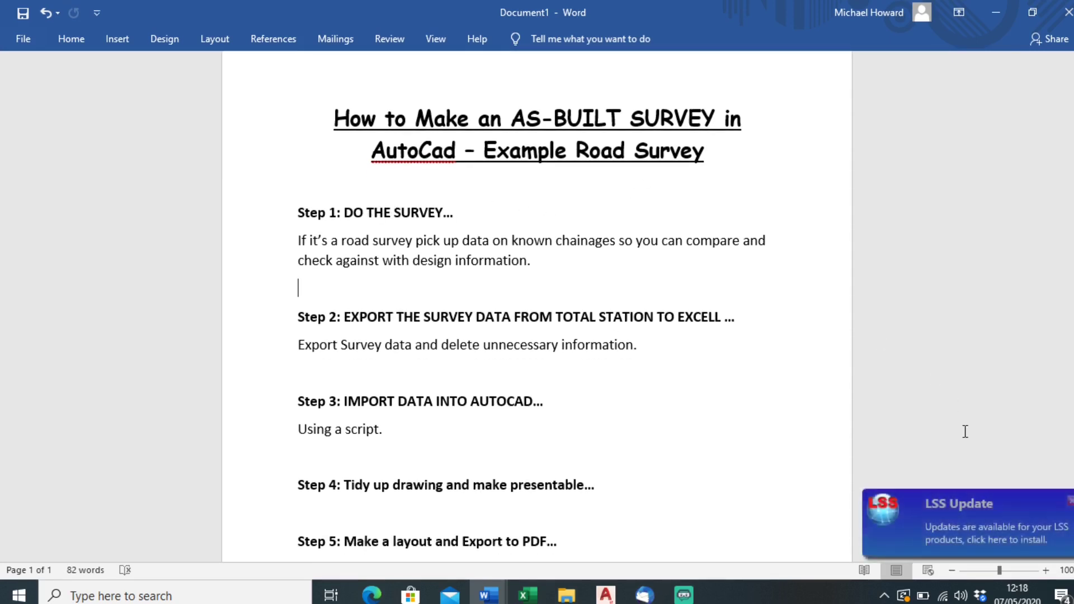
left_click(1071, 501)
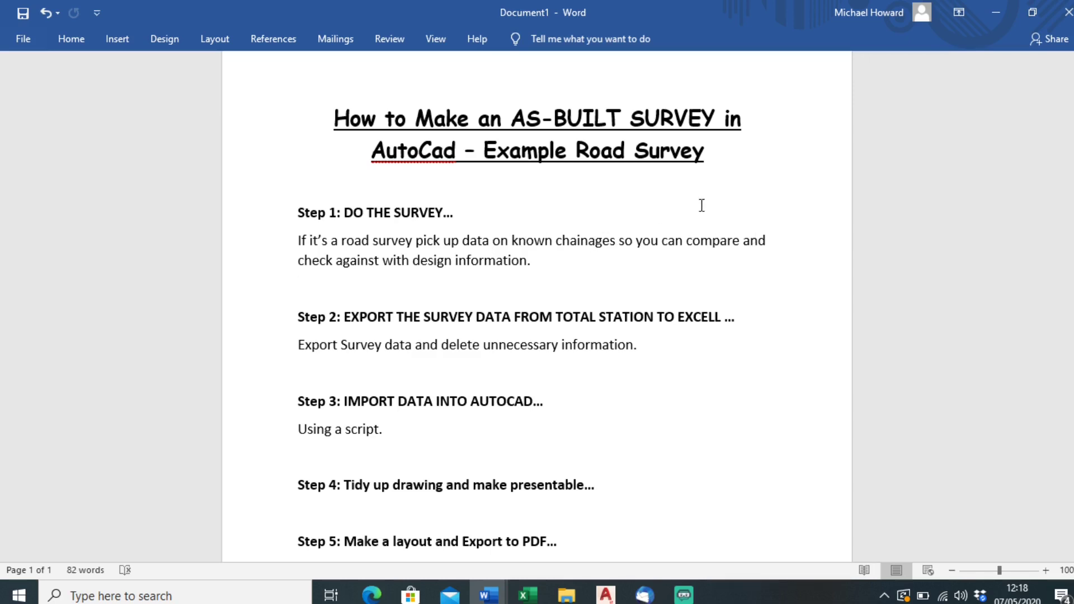
- Switch to the Road Setting out drawing in AutoCAD and examine the setting-out points along Road 5 and Road 6
left_click(606, 595)
left_click(643, 530)
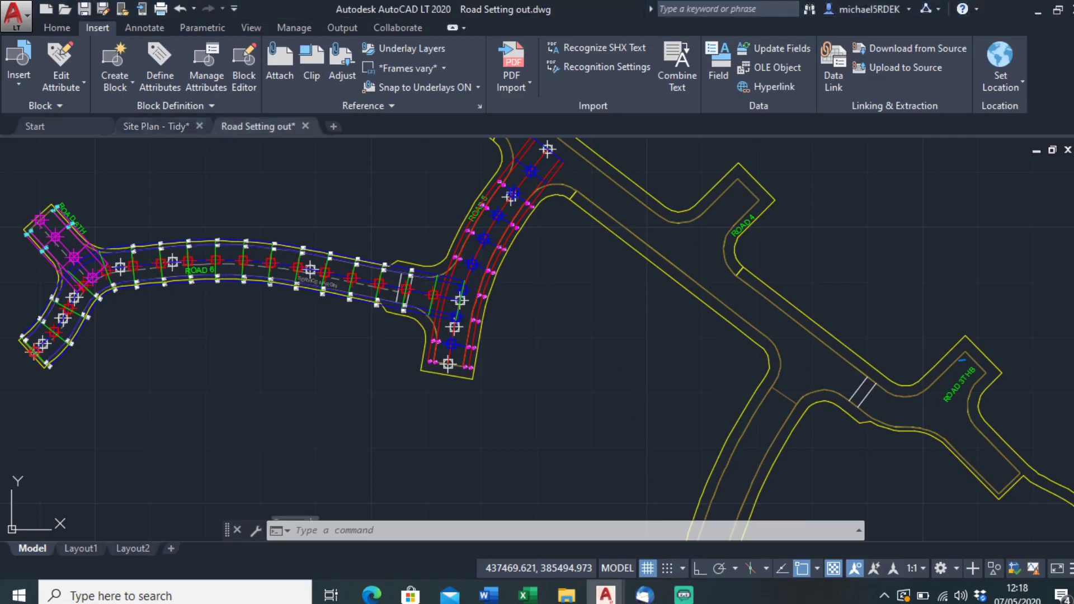
scroll(511, 280, "up", 8)
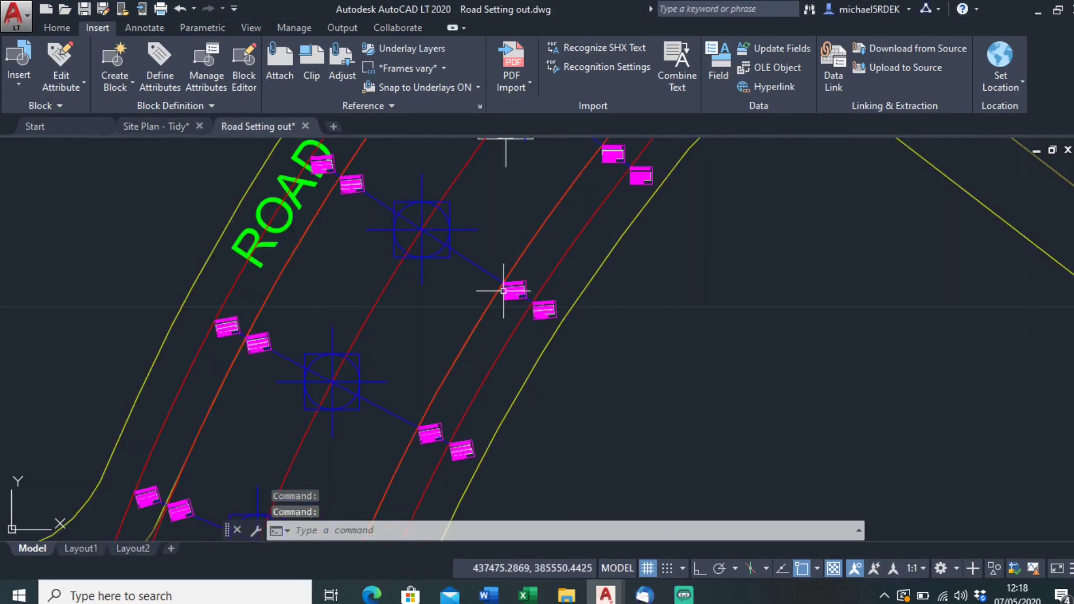
scroll(504, 292, "down", 6)
middle_click_drag(229, 269, 370, 206)
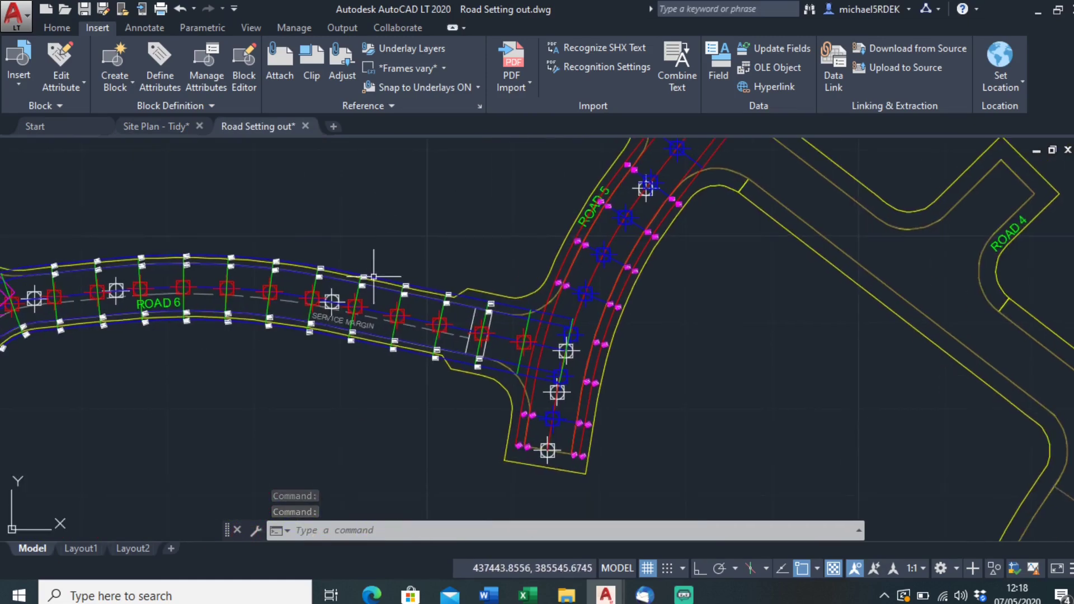
middle_click_drag(509, 239, 351, 293)
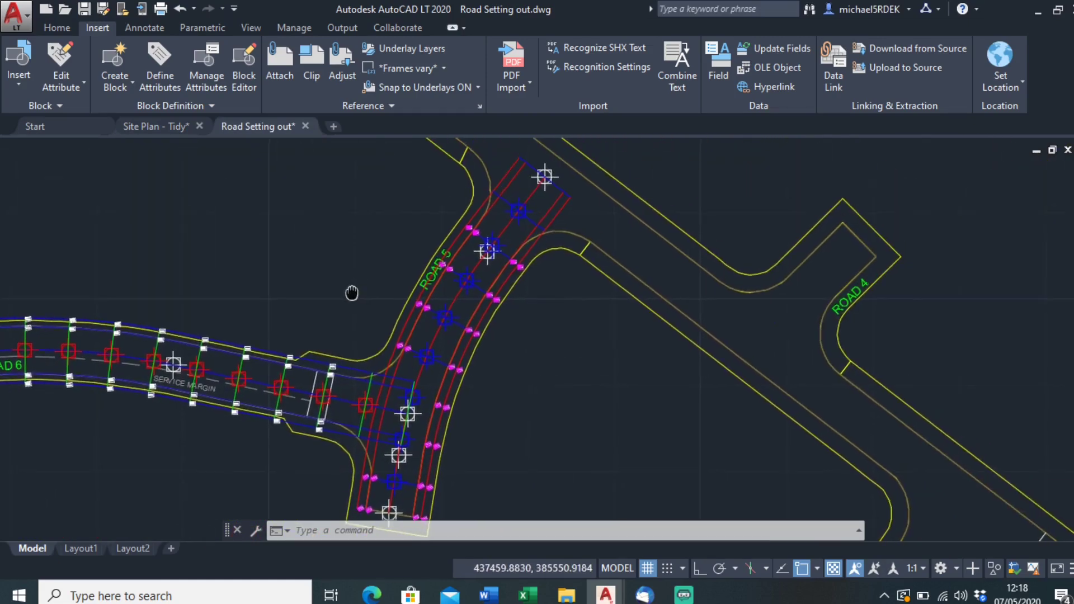
- Examine the chainage, coordinate and level labels of the RD5CH15R points beside the ROAD 5 text
scroll(545, 179, "up", 8)
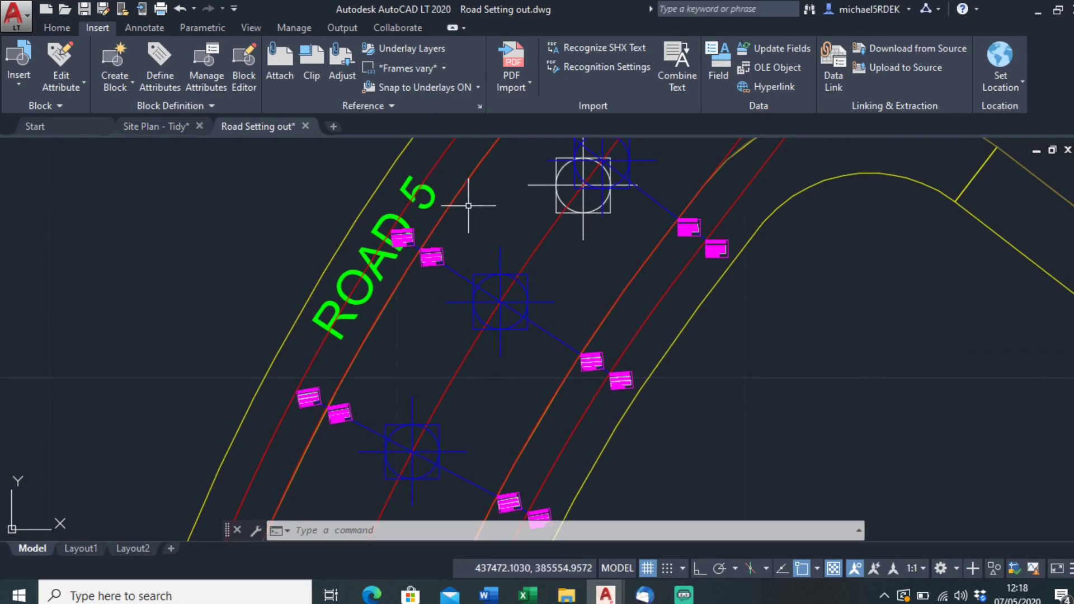
scroll(473, 207, "up", 4)
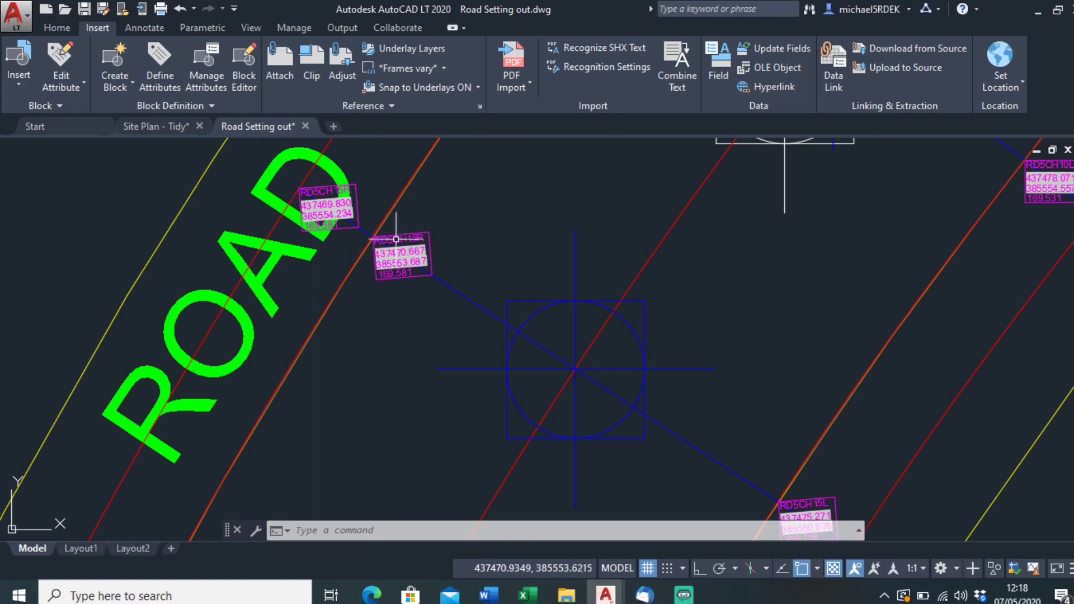
scroll(396, 239, "up", 1)
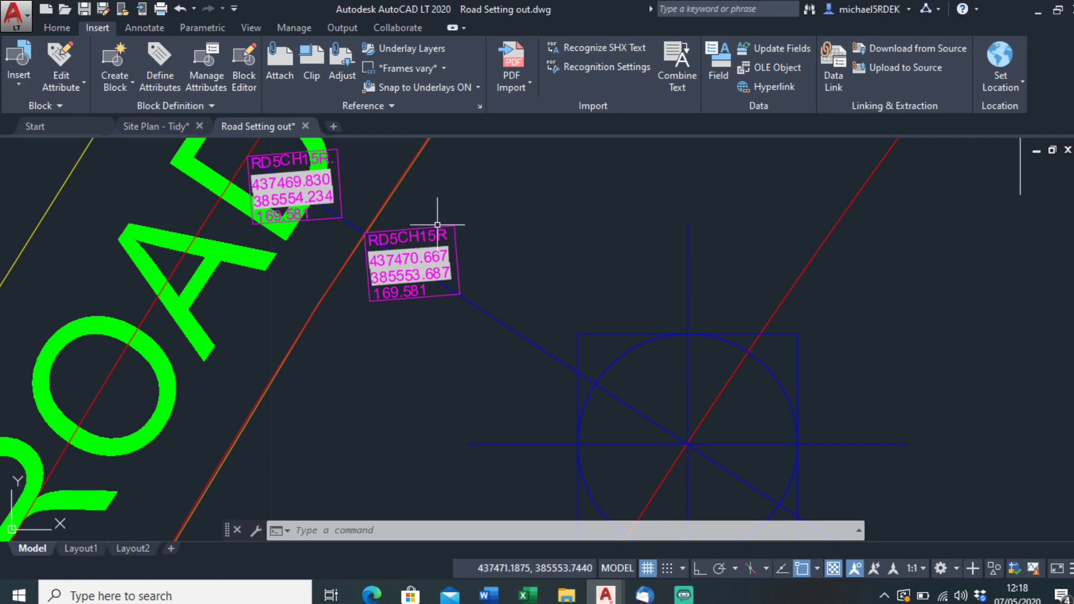
scroll(437, 225, "down", 2)
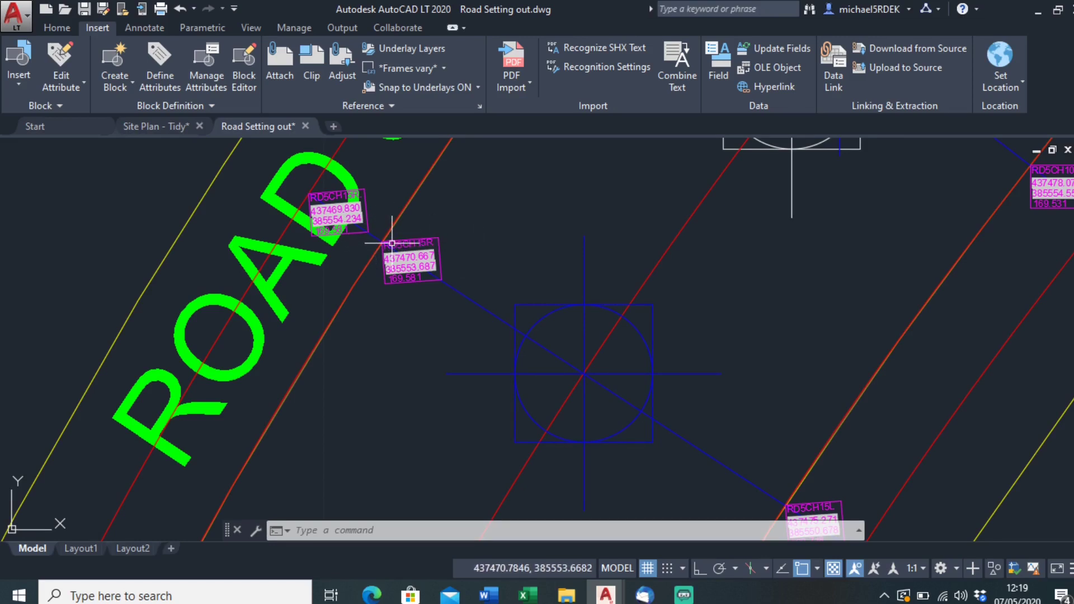
scroll(392, 244, "up", 2)
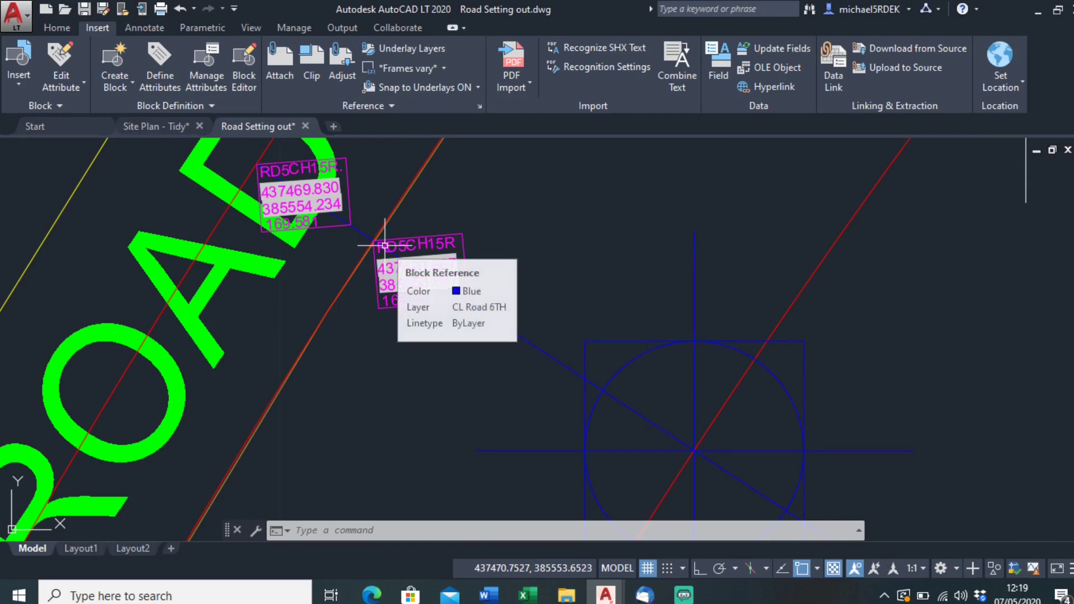
scroll(385, 245, "down", 5)
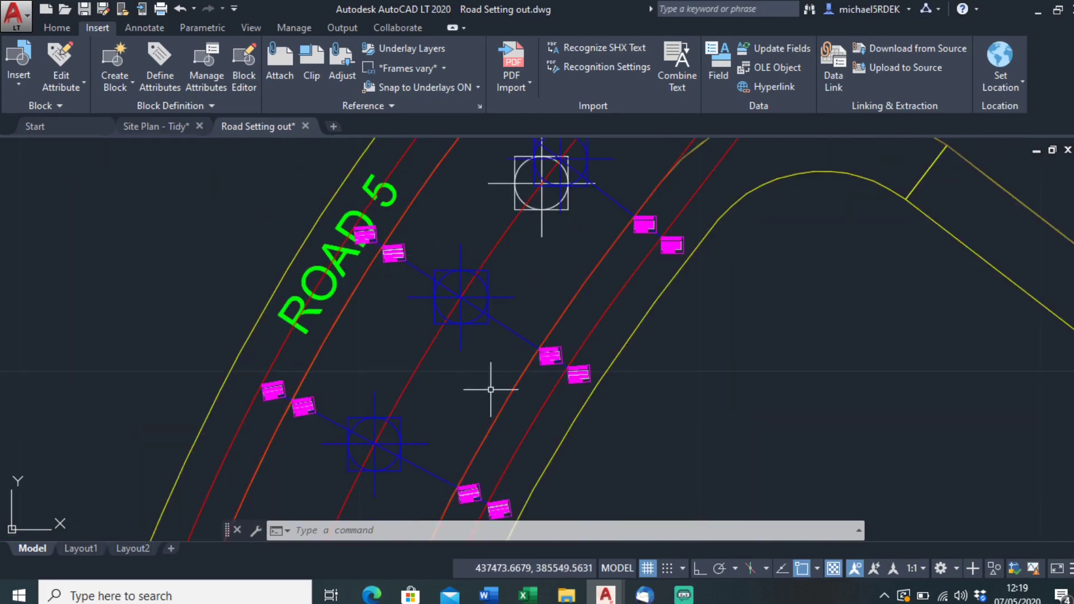
- Examine the remaining chainage points along Road 5 and the kerb curve at its junction with Road 6
scroll(492, 337, "down", 5)
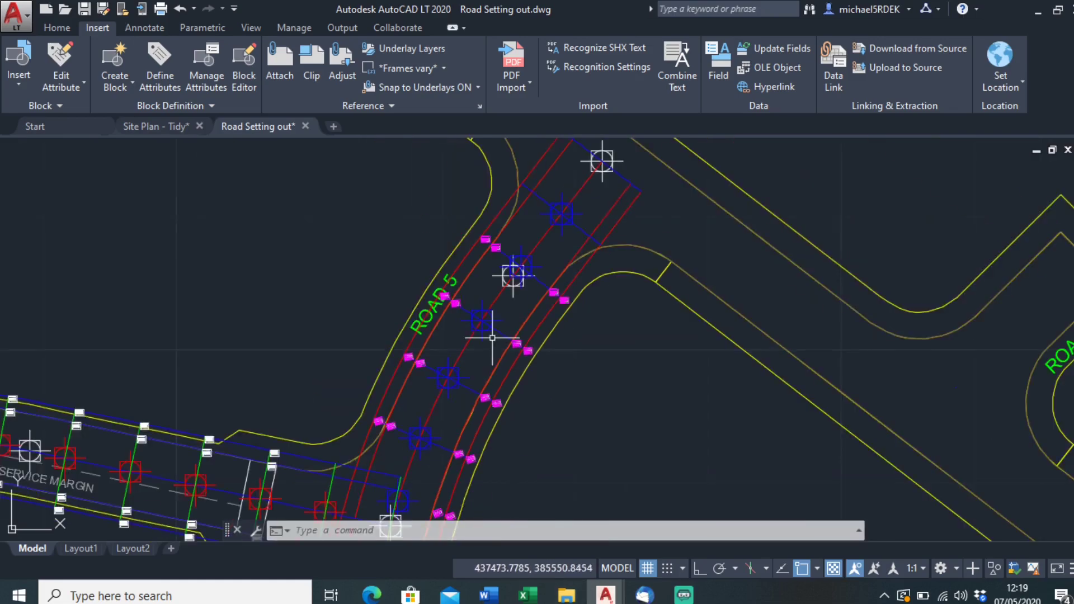
middle_click_drag(487, 347, 553, 227)
scroll(441, 333, "up", 5)
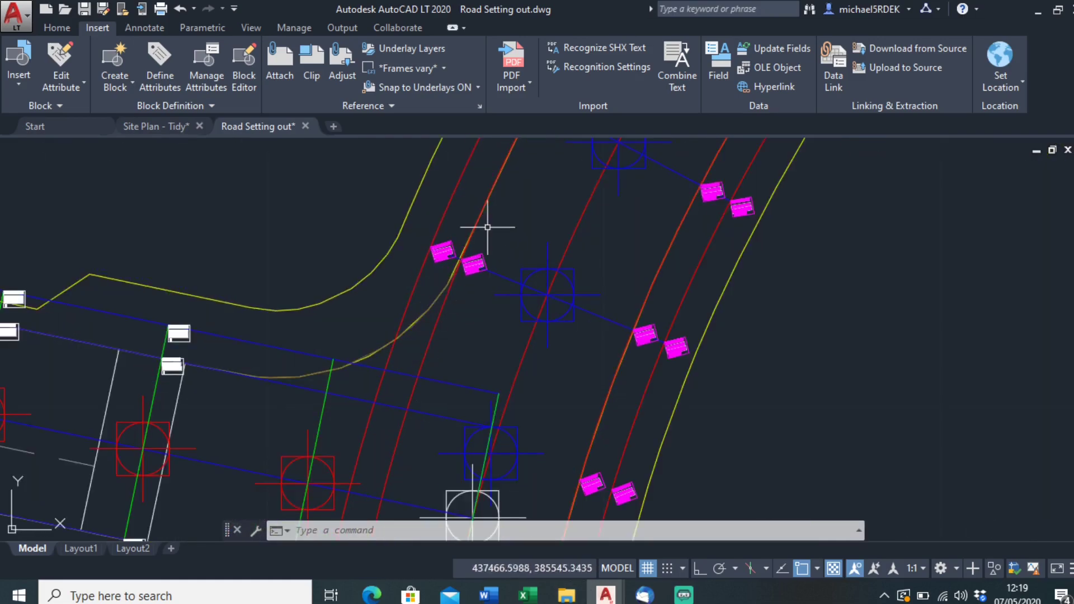
scroll(352, 302, "down", 3)
scroll(424, 300, "up", 3)
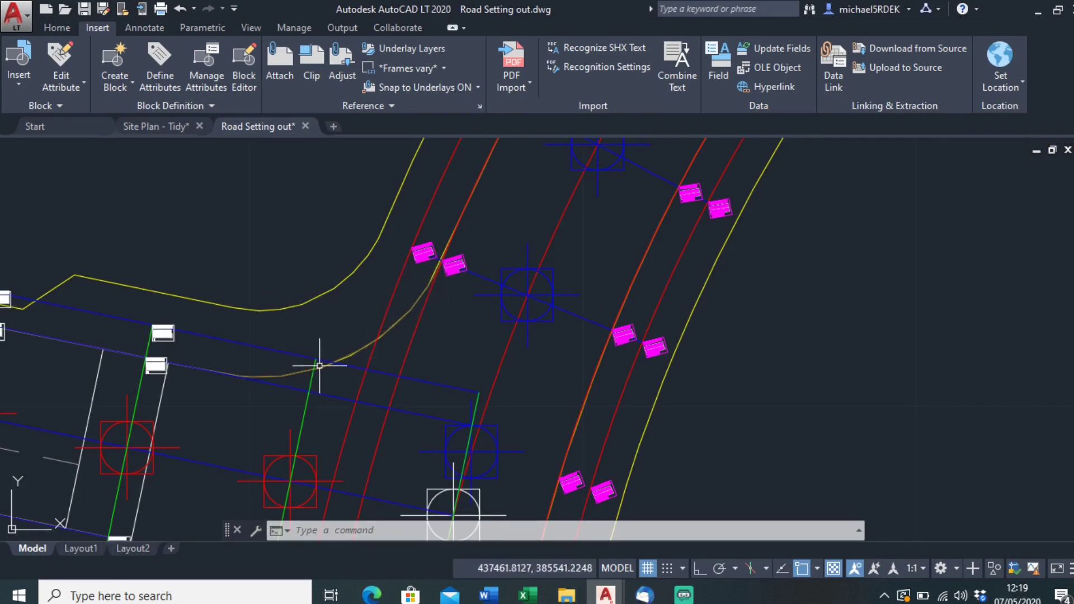
scroll(384, 373, "down", 2)
middle_click_drag(384, 375, 379, 321)
- Return to the as-built survey outline in Word to read the survey and data export steps
left_click(566, 596)
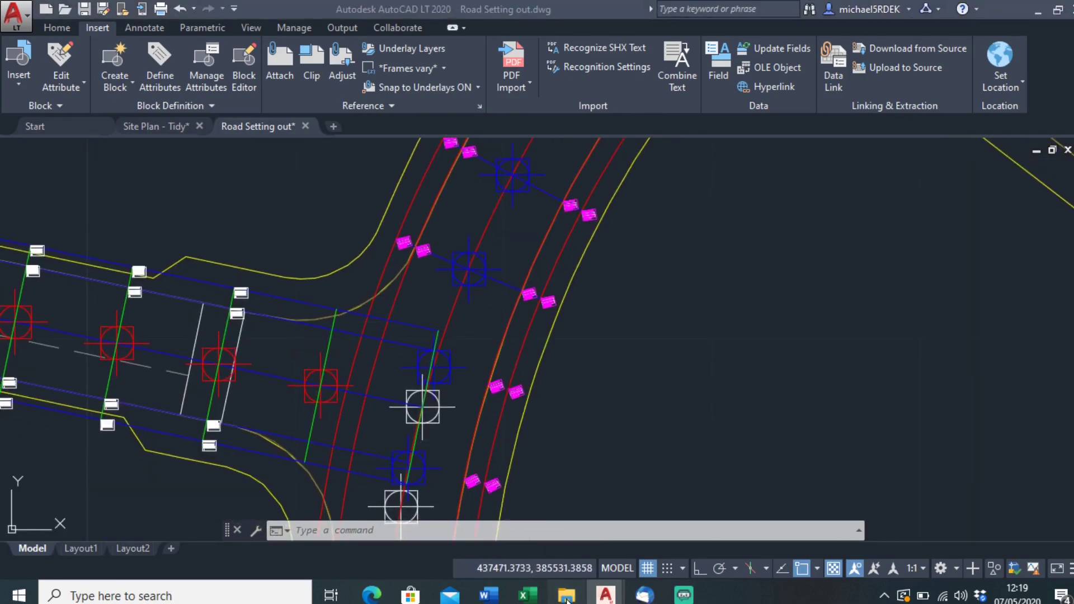
left_click(566, 596)
mouse_move(489, 596)
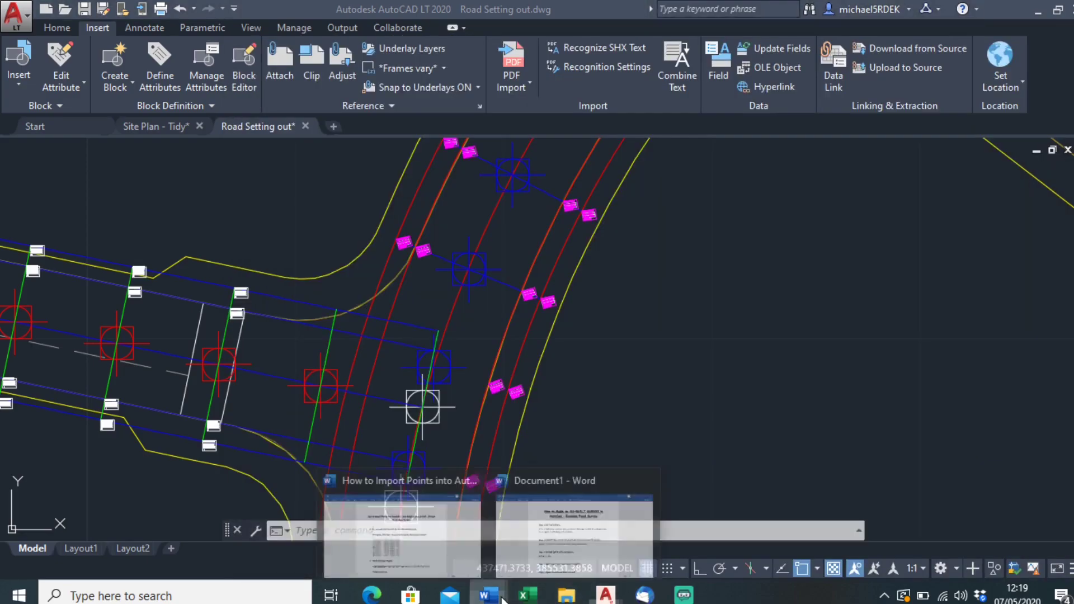
left_click(551, 523)
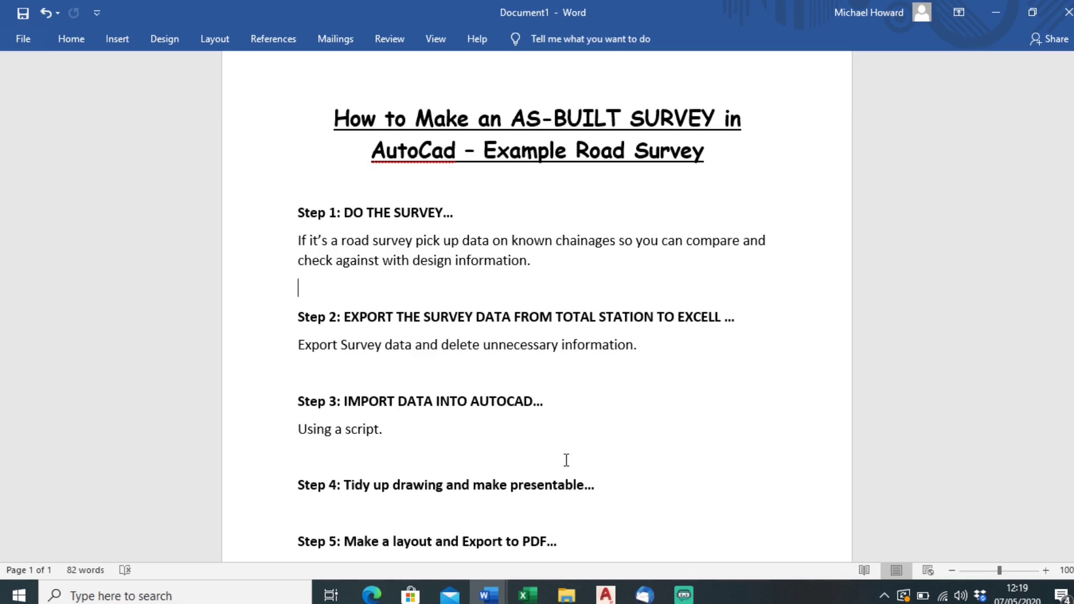
- Open the SITE PLAN Survey text file from the desktop and look through its point names, coordinates and levels
left_click(1073, 599)
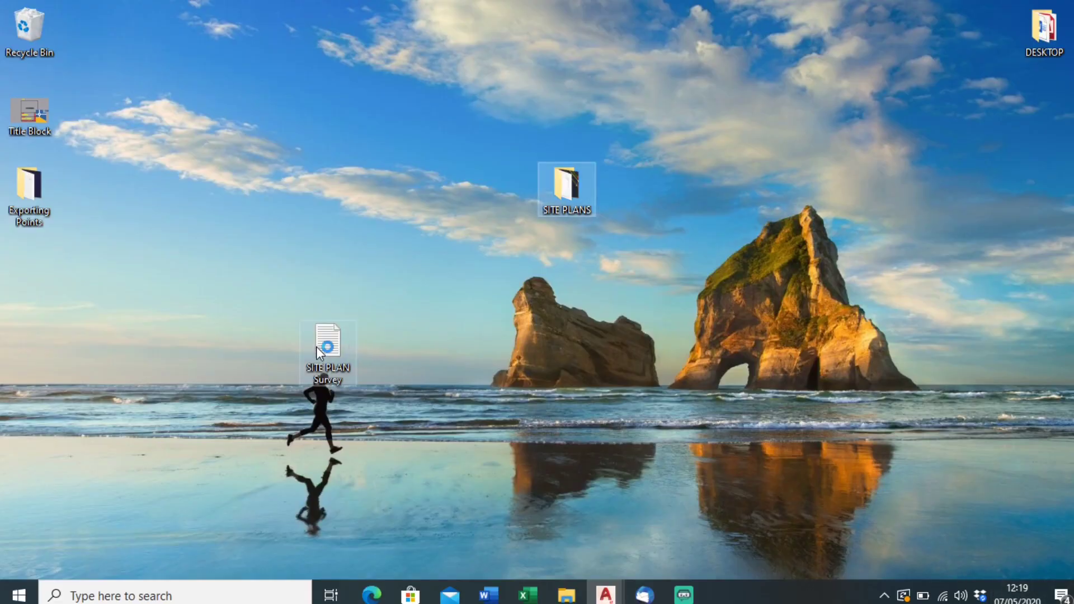
double_click(317, 350)
scroll(266, 274, "down", 5)
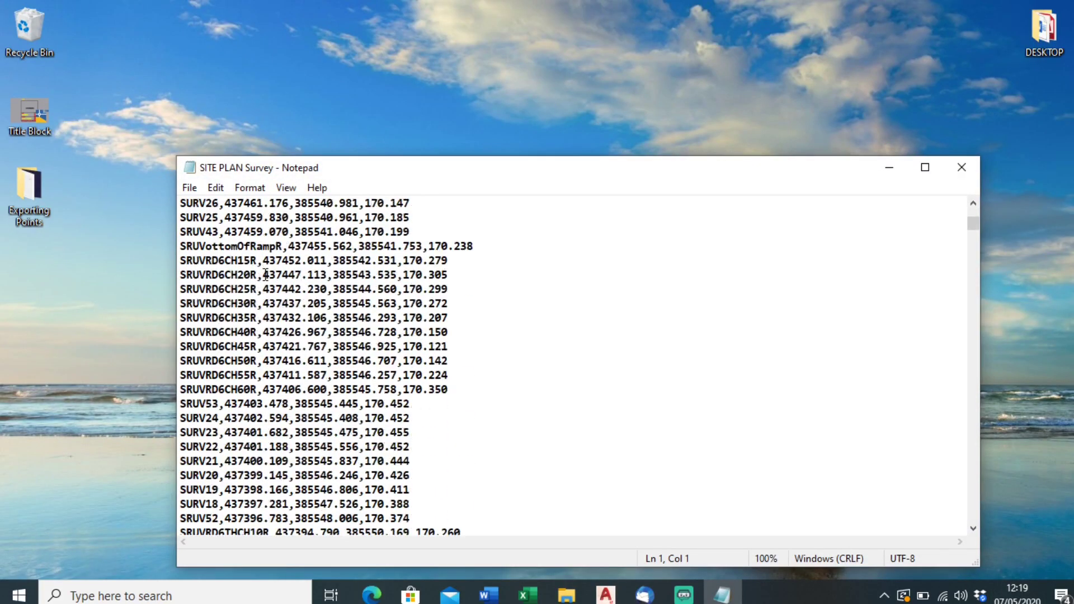
scroll(266, 274, "down", 20)
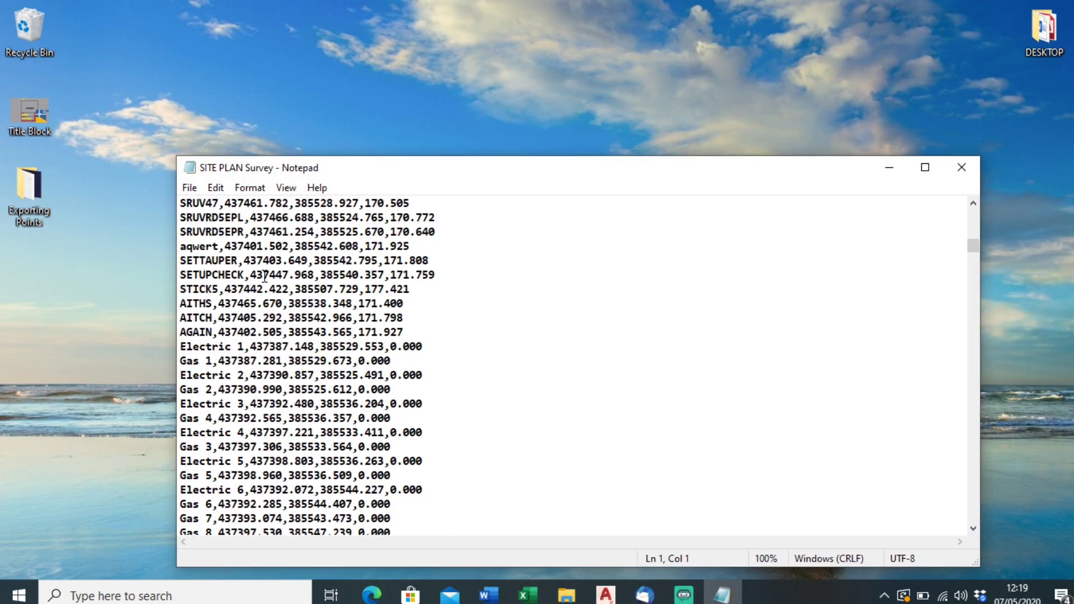
scroll(264, 276, "up", 20)
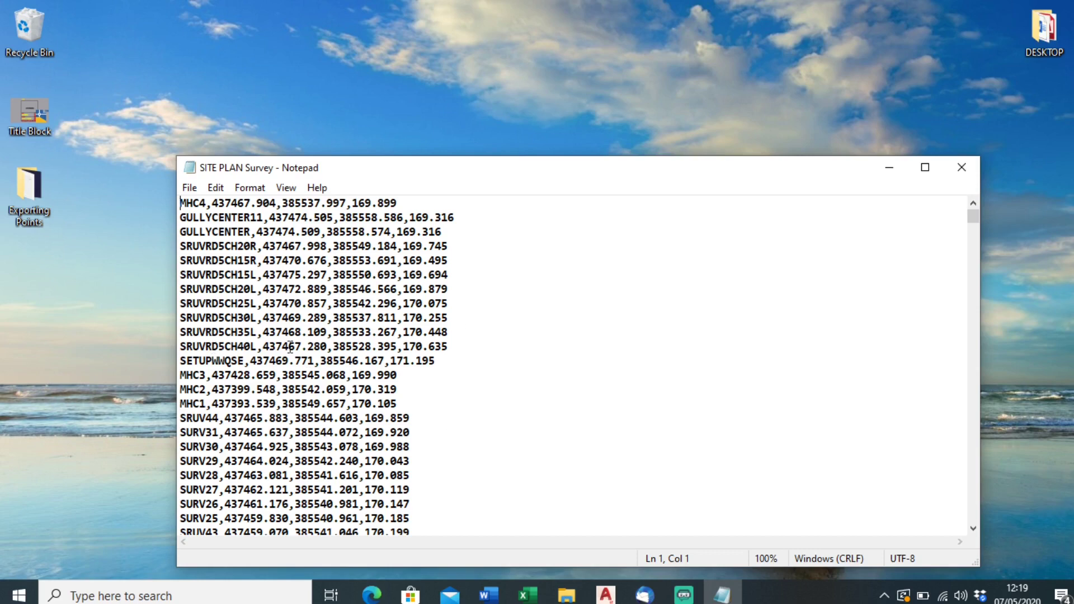
- Switch back to the Word outline and read Step 2 about exporting the survey data to Excel
left_click(488, 595)
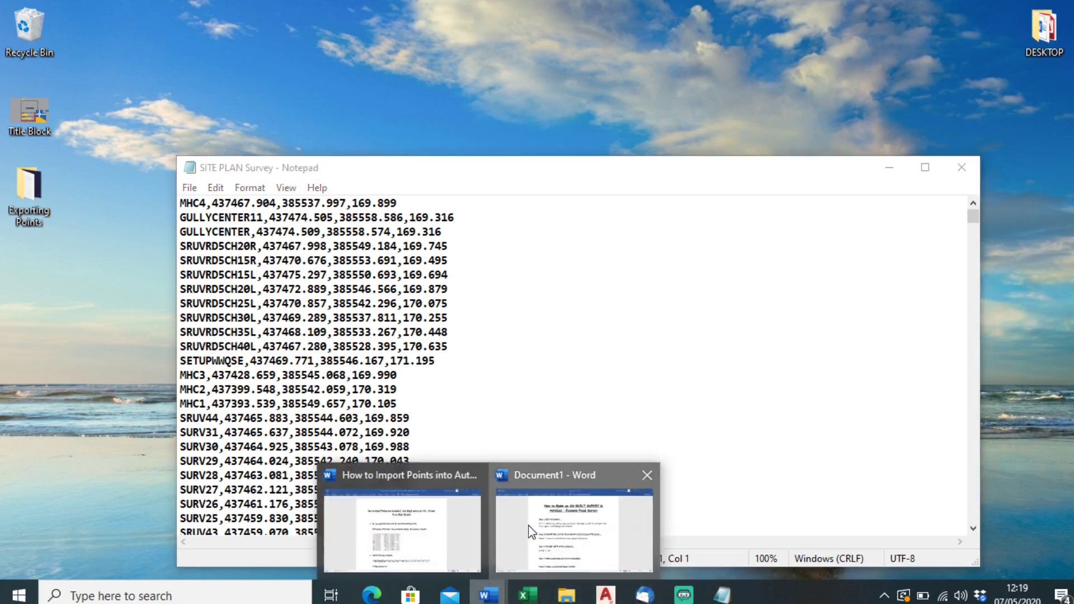
left_click(530, 532)
scroll(492, 403, "down", 1)
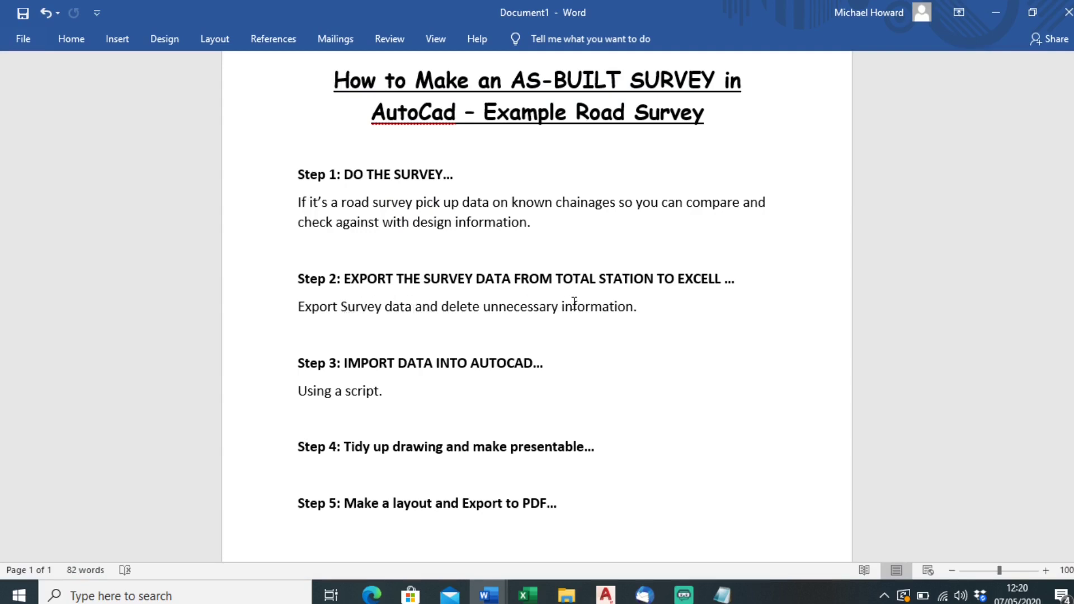
- Switch to Excel and browse for a file to open in the Desktop folder, with All Files shown
left_click(527, 594)
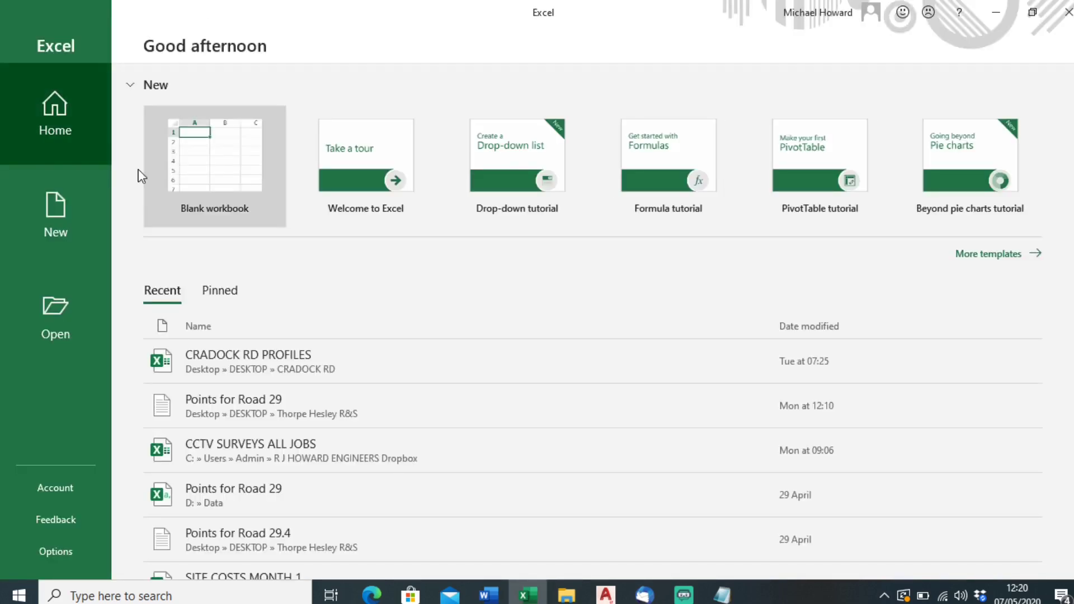
left_click(77, 309)
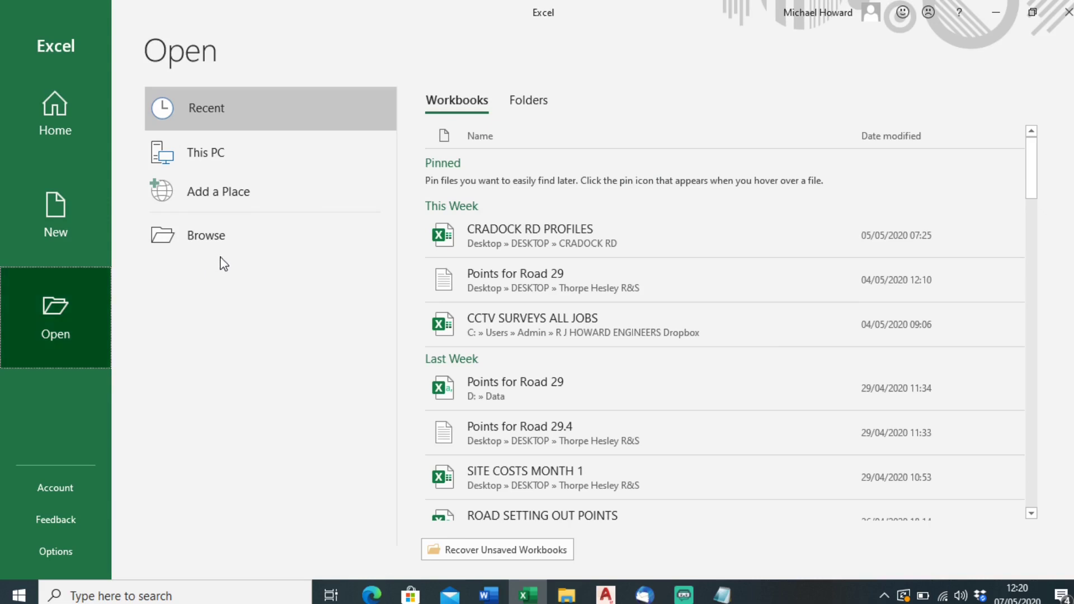
left_click(276, 246)
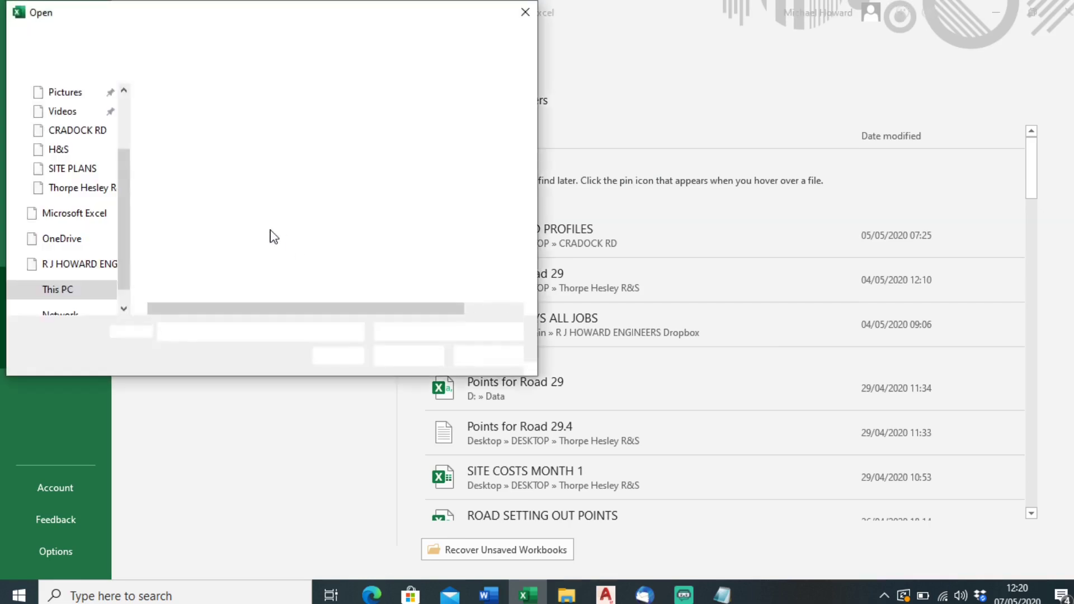
scroll(93, 151, "up", 3)
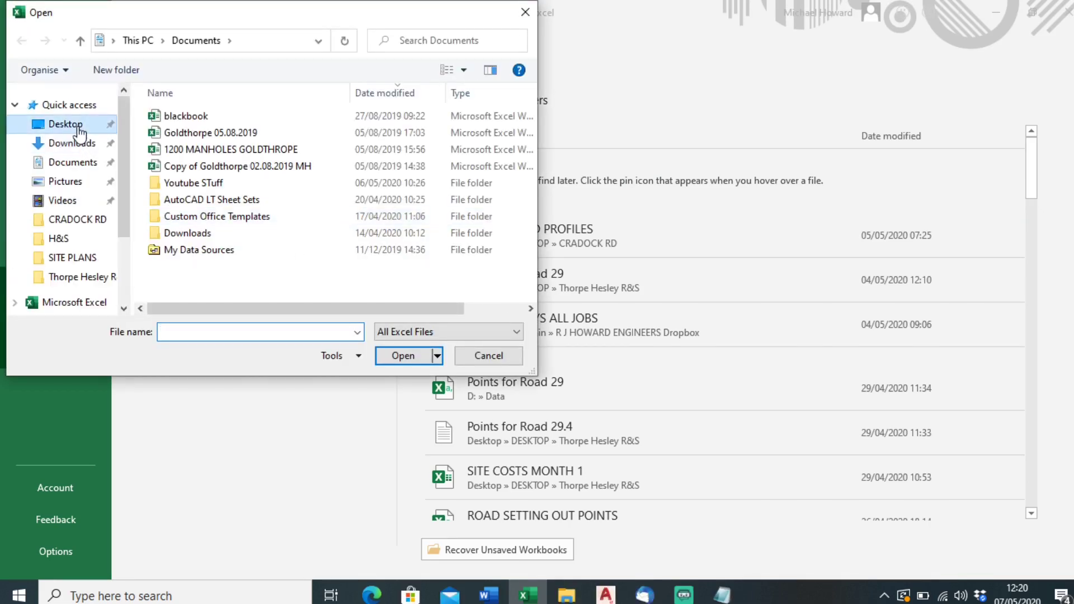
left_click(66, 123)
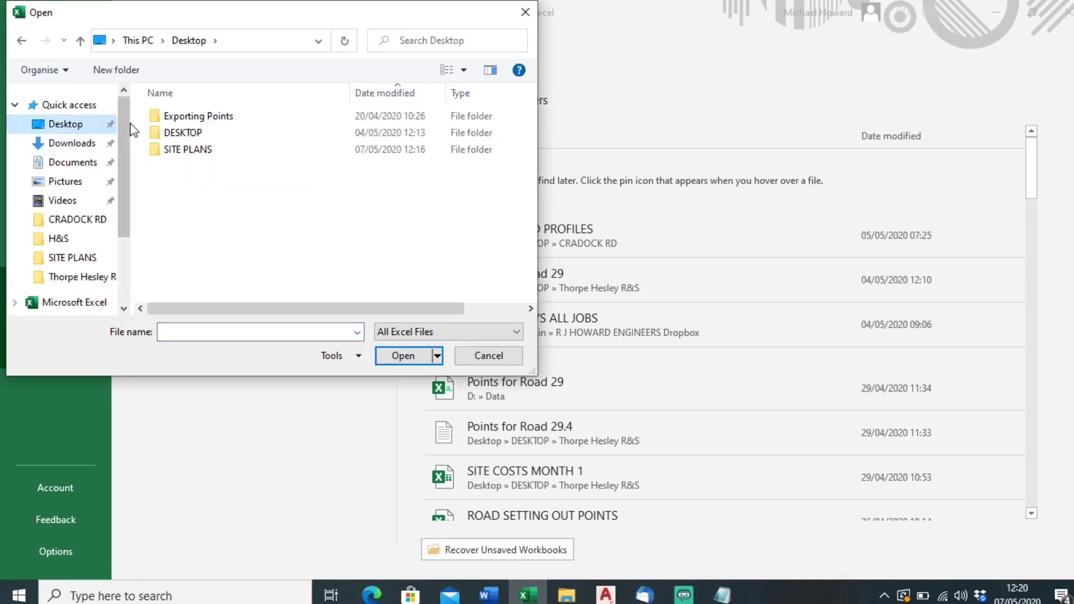
left_click(428, 333)
left_click(424, 349)
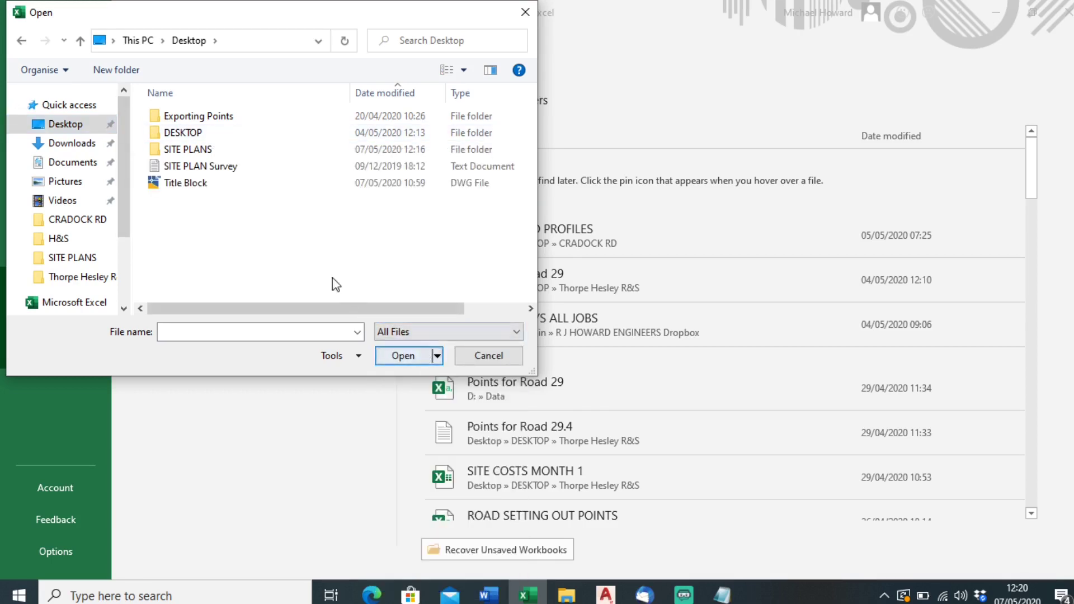
- Import the SITE PLAN Survey text file from the Desktop as delimited data, adding Comma as a delimiter alongside Tab
left_click(233, 168)
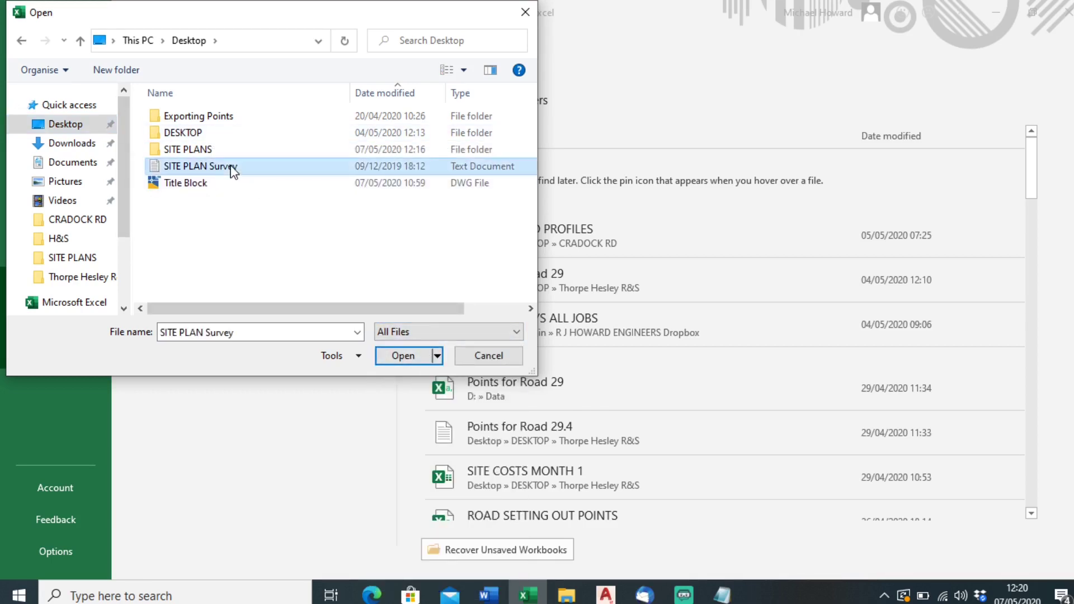
left_click(409, 355)
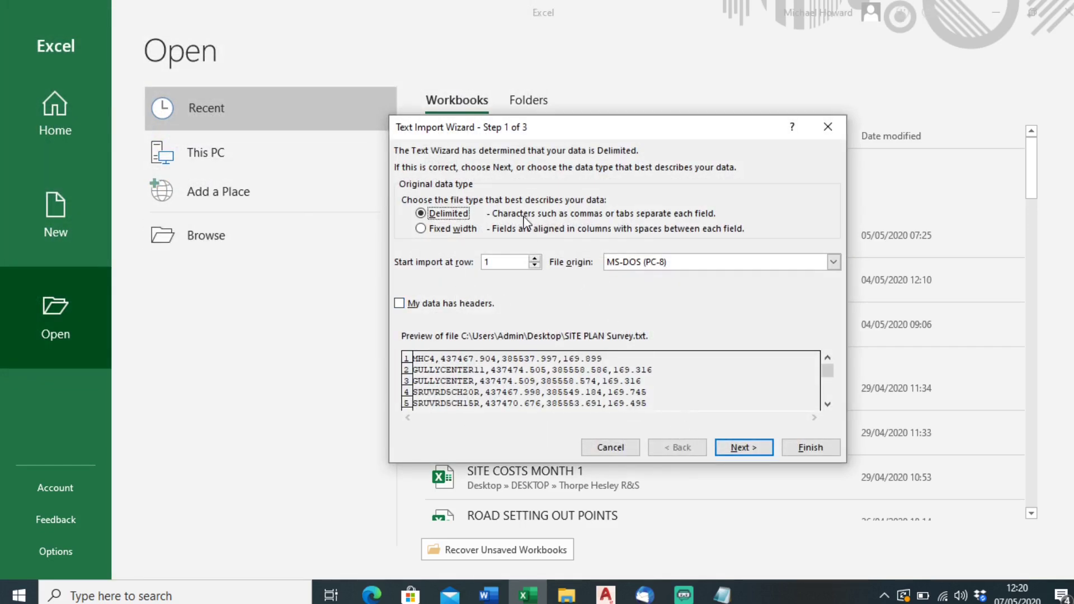
left_click(743, 447)
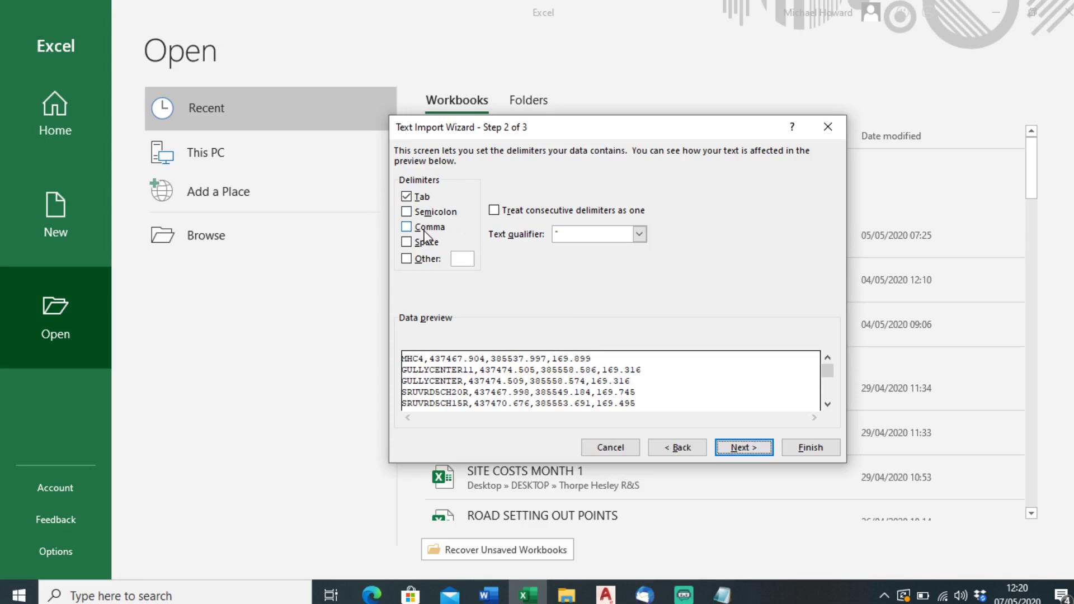
left_click(428, 227)
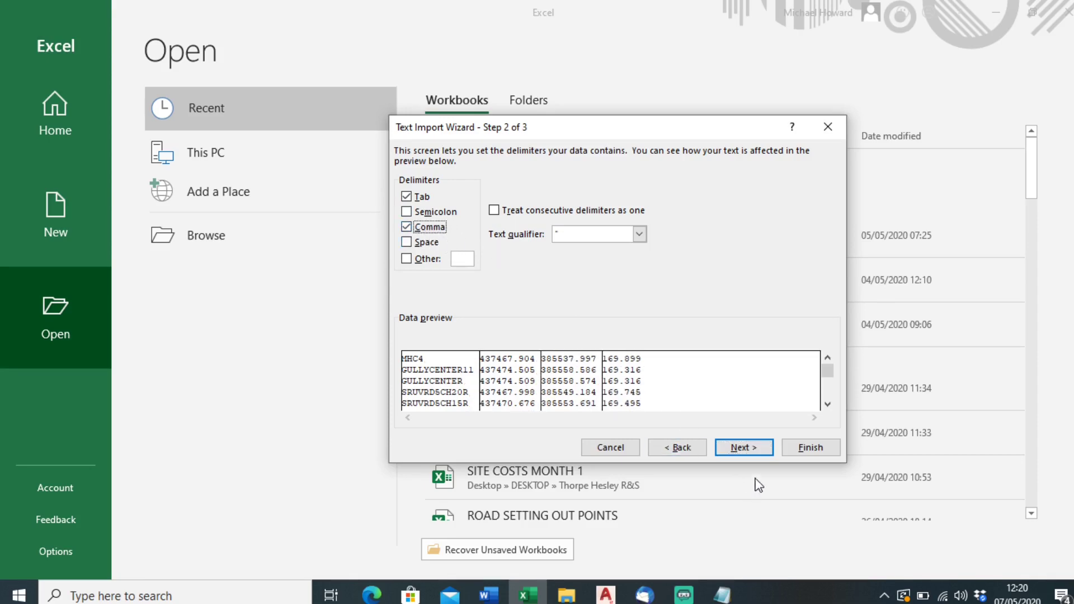
left_click(806, 448)
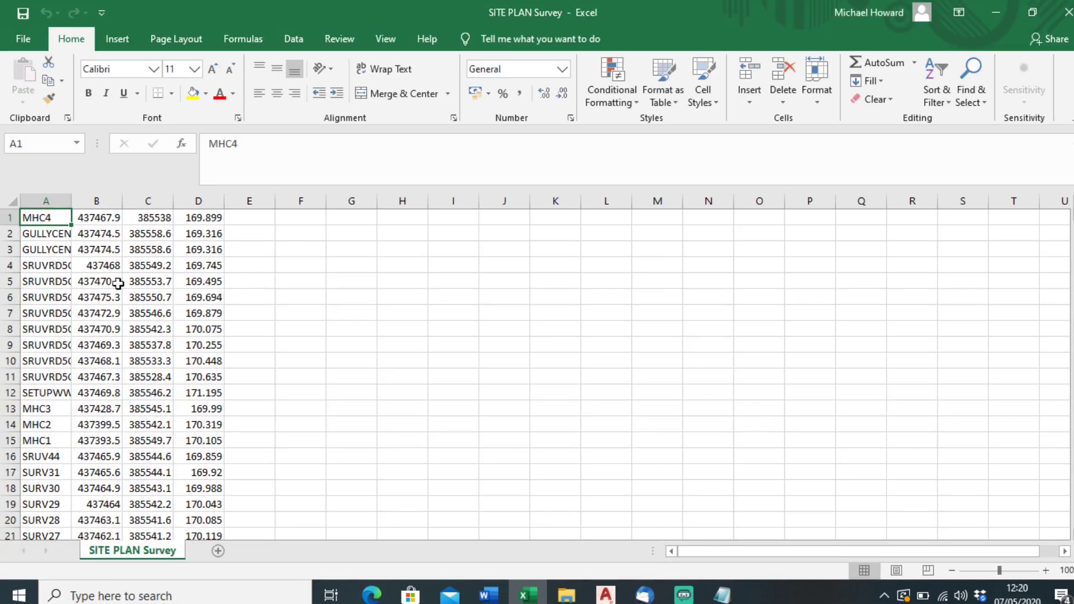
- Widen columns A, B and C to fit the full point names and coordinates
double_click(71, 201)
double_click(198, 198)
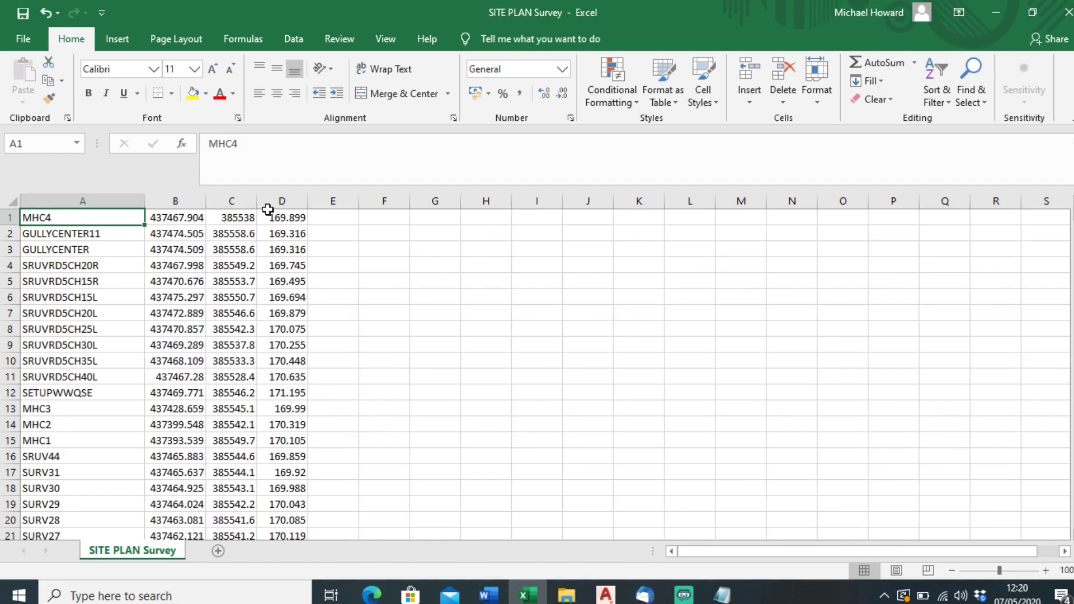
double_click(261, 204)
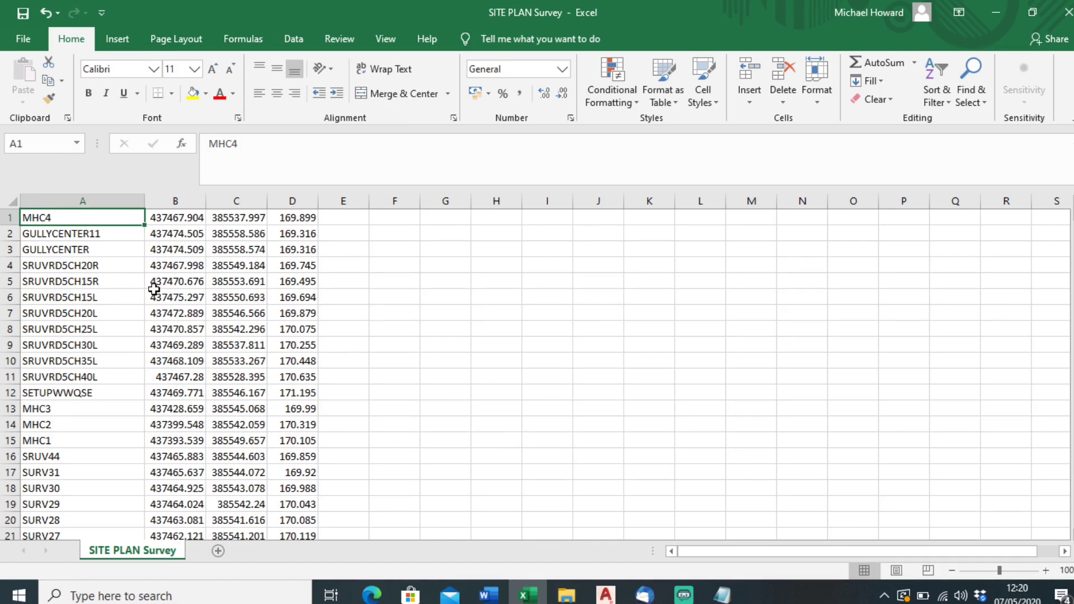
- Examine how the point name in cell A7 encodes road, chainage and side, and look down the imported point list
double_click(51, 313)
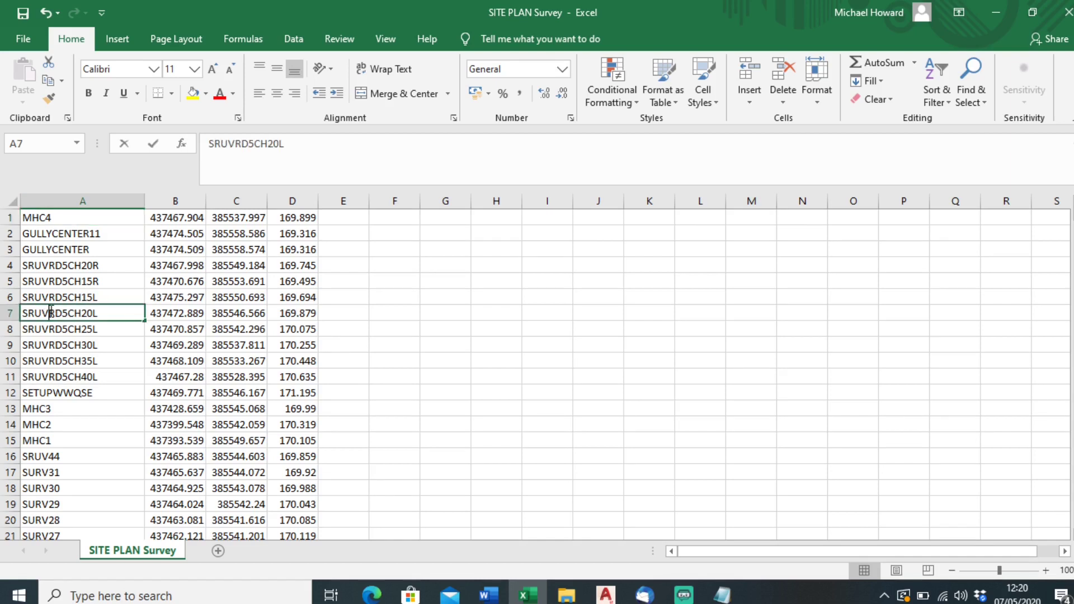
left_click_drag(49, 312, 115, 312)
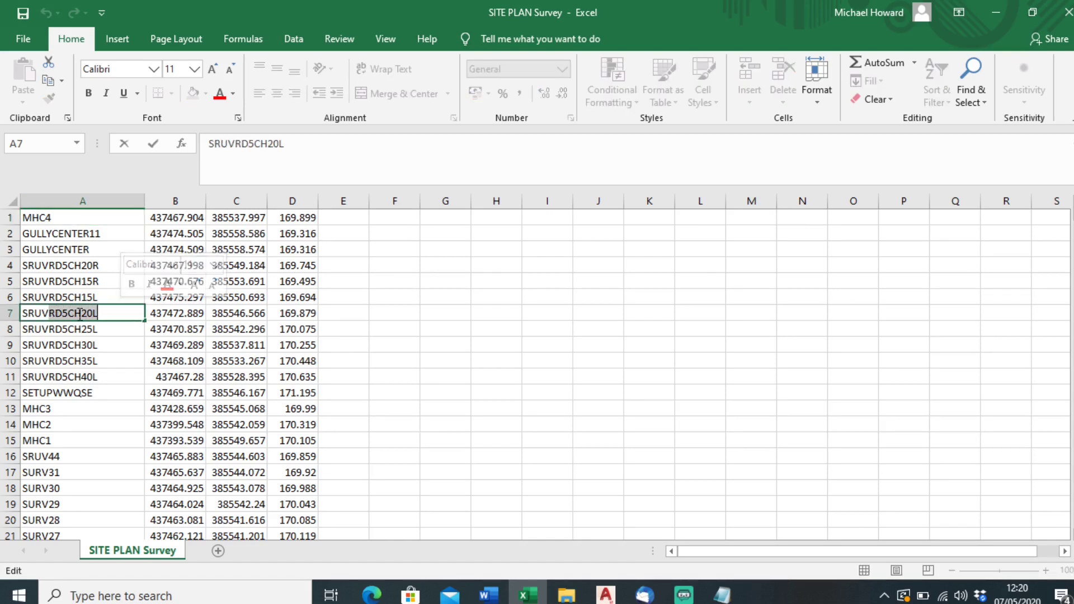
left_click(48, 313)
left_click(401, 324)
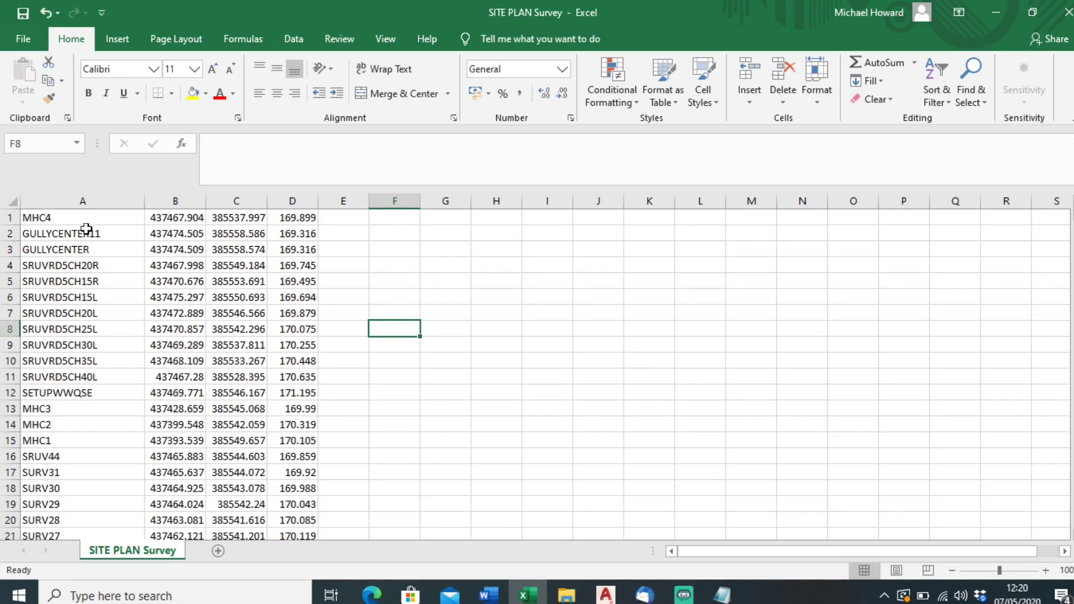
scroll(86, 230, "down", 17)
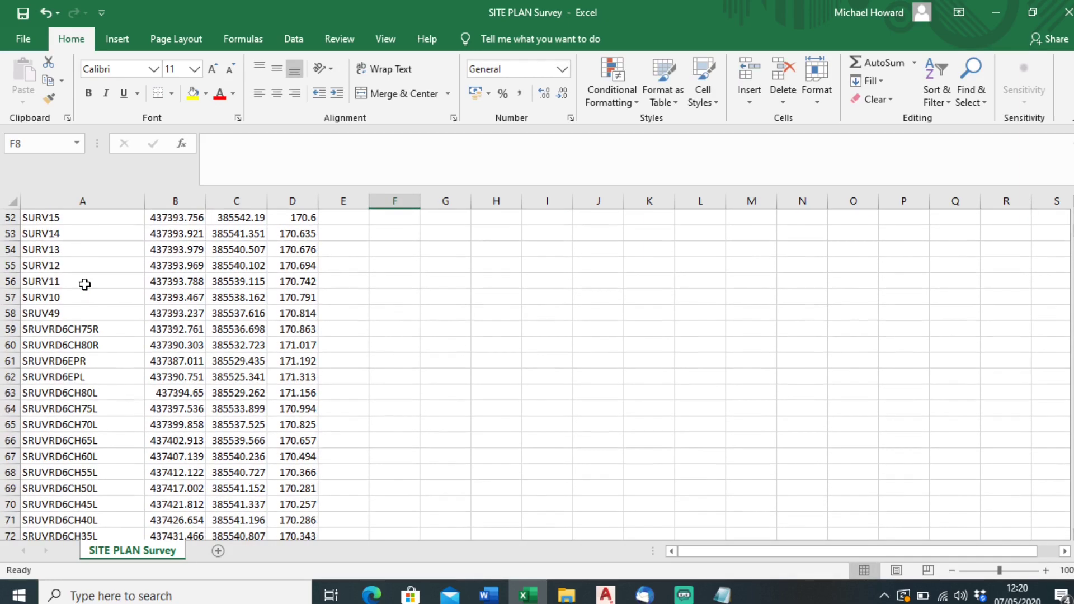
scroll(84, 284, "down", 11)
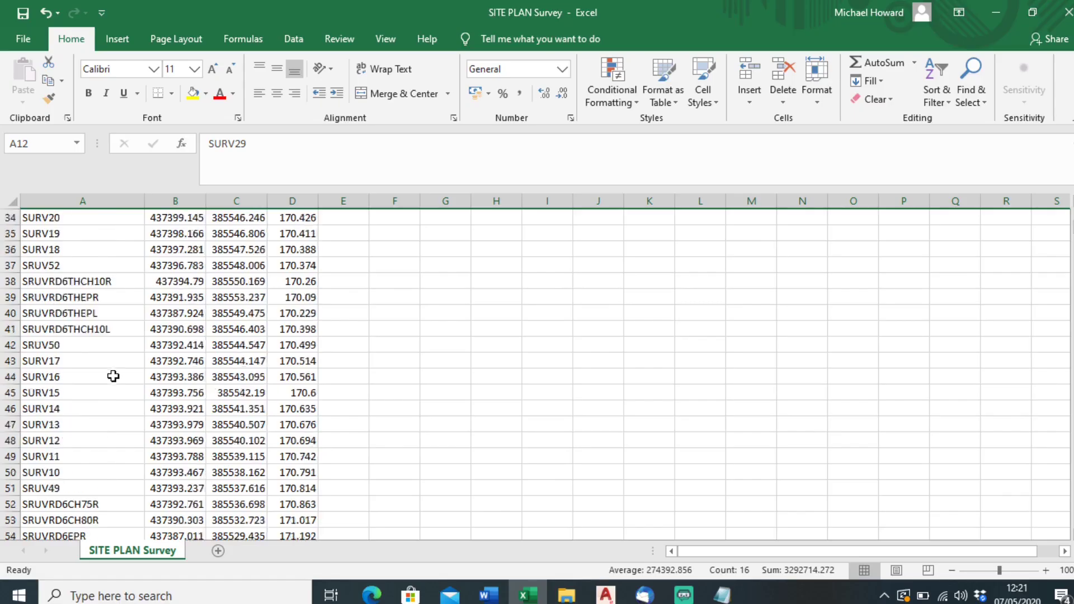
- Look through the trimmed survey point list from its first row to its last
scroll(403, 312, "up", 3)
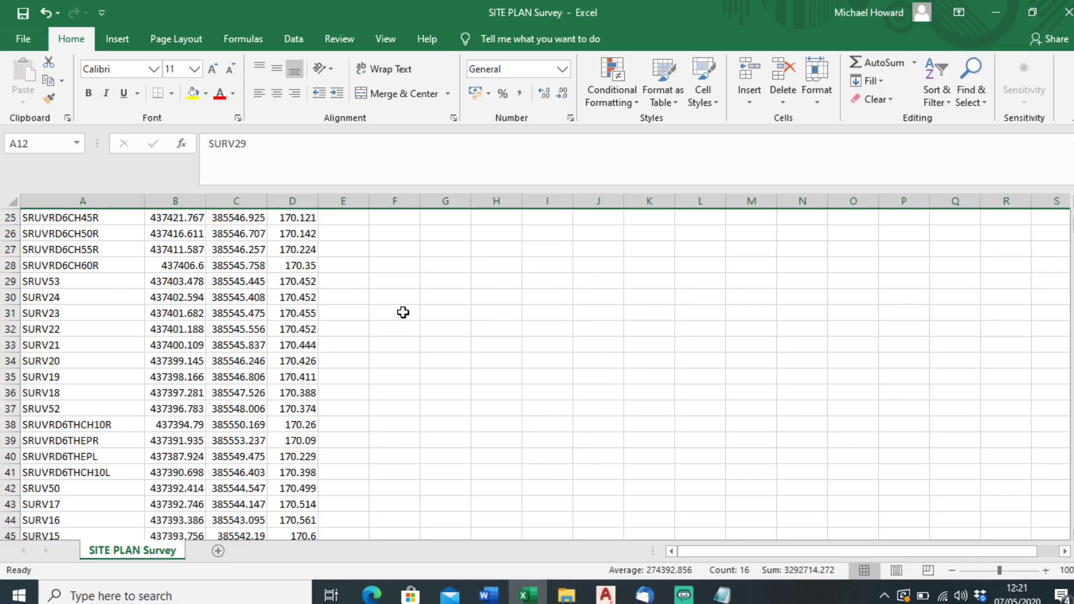
left_click(400, 310)
scroll(364, 297, "up", 8)
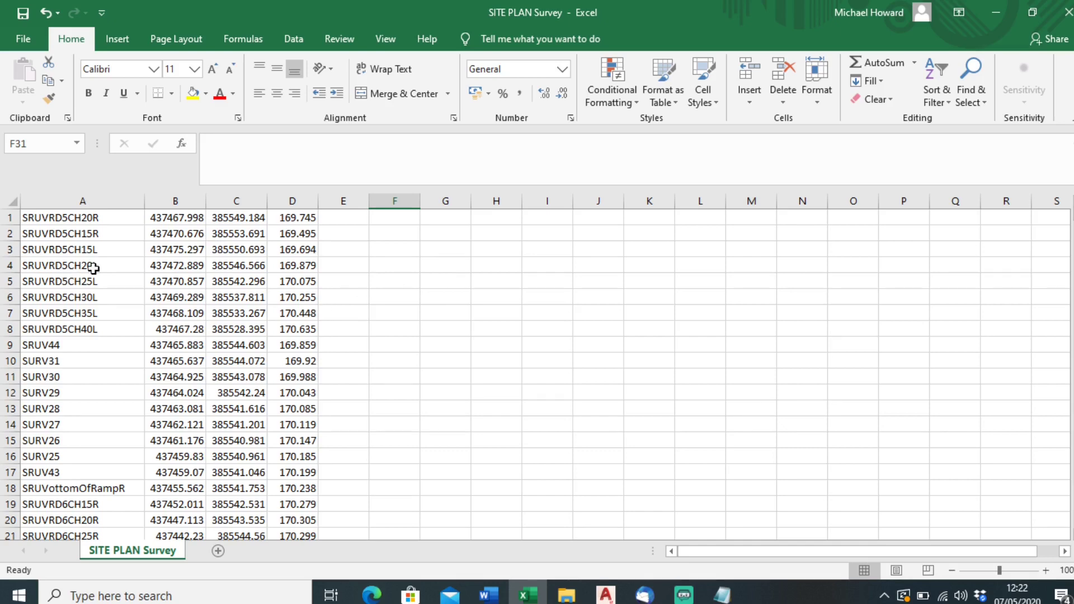
scroll(93, 268, "down", 15)
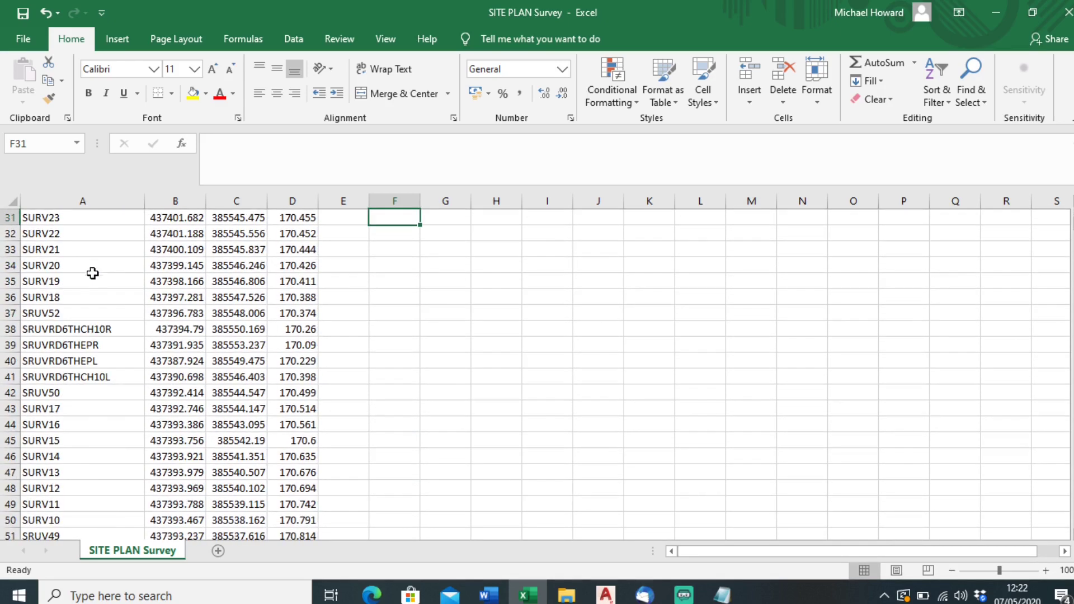
scroll(106, 317, "down", 9)
scroll(111, 325, "up", 14)
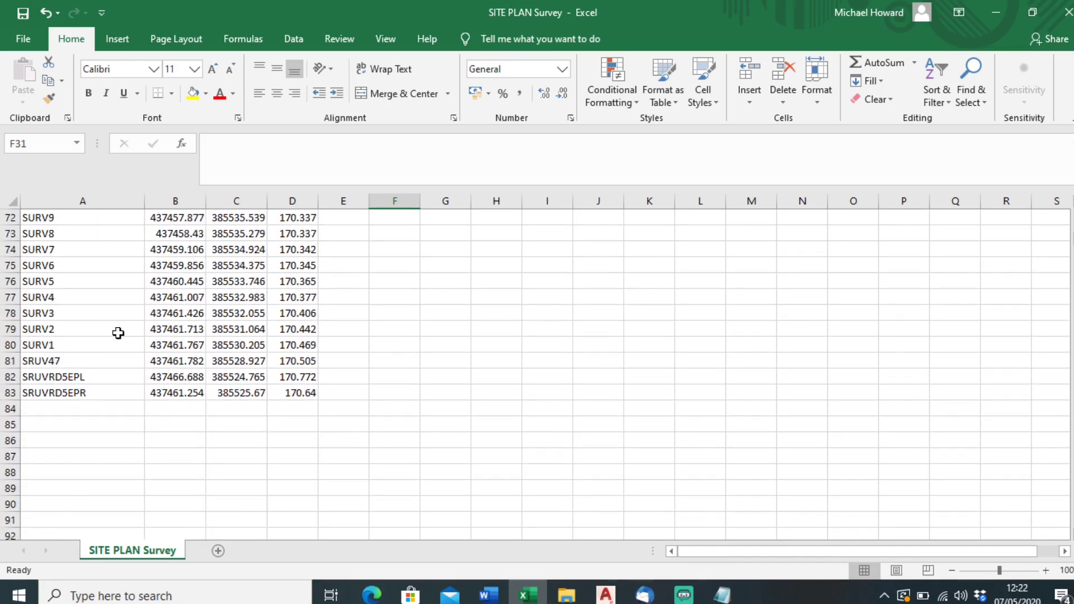
scroll(118, 330, "up", 10)
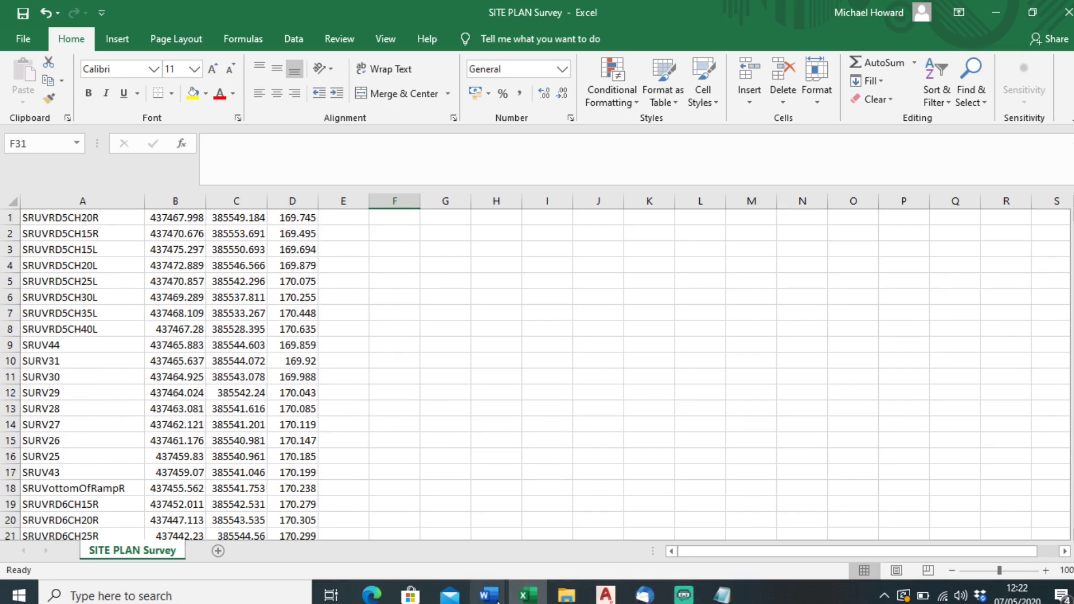
- Switch to the as-built survey outline in Word and read Step 3 about importing data into AutoCAD using a script
mouse_move(488, 594)
left_click(569, 550)
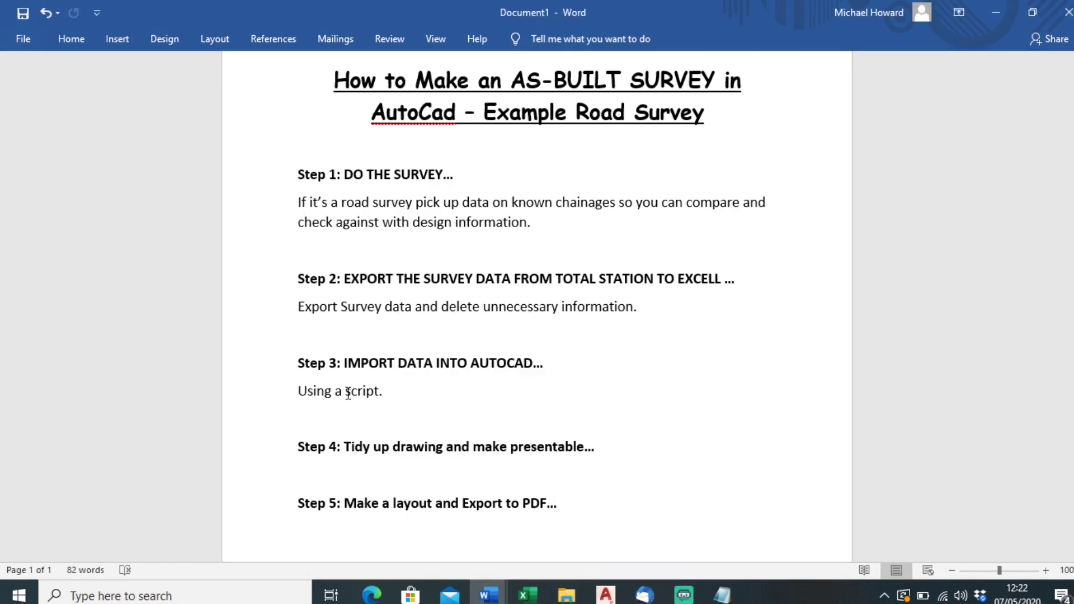
left_click(1000, 15)
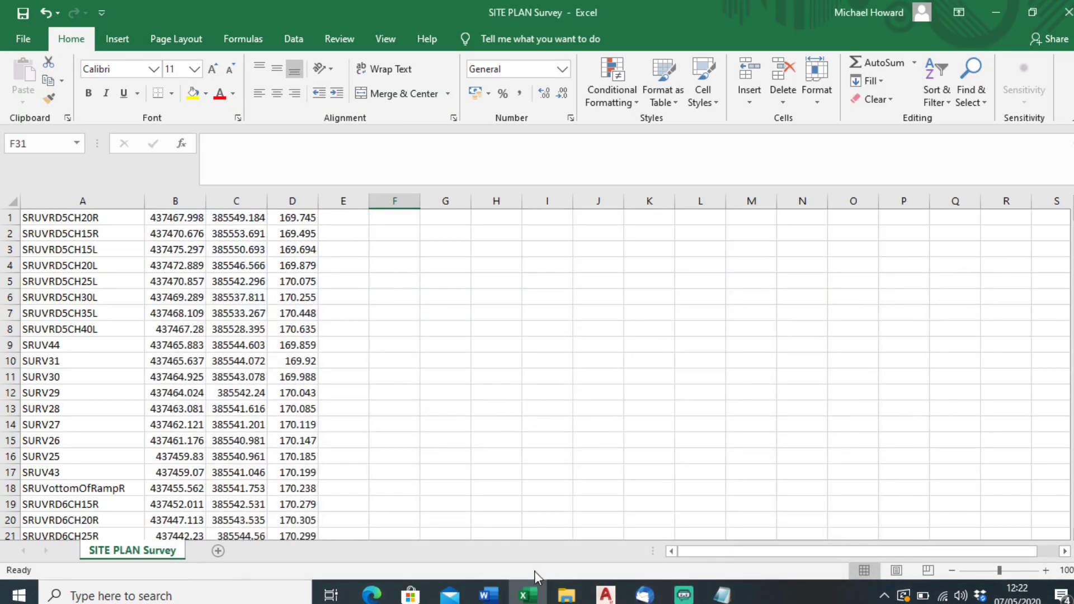
- Open the Word guide on importing points into AutoCAD LT with height as text and read its format, formula and script instructions
mouse_move(489, 595)
left_click(459, 531)
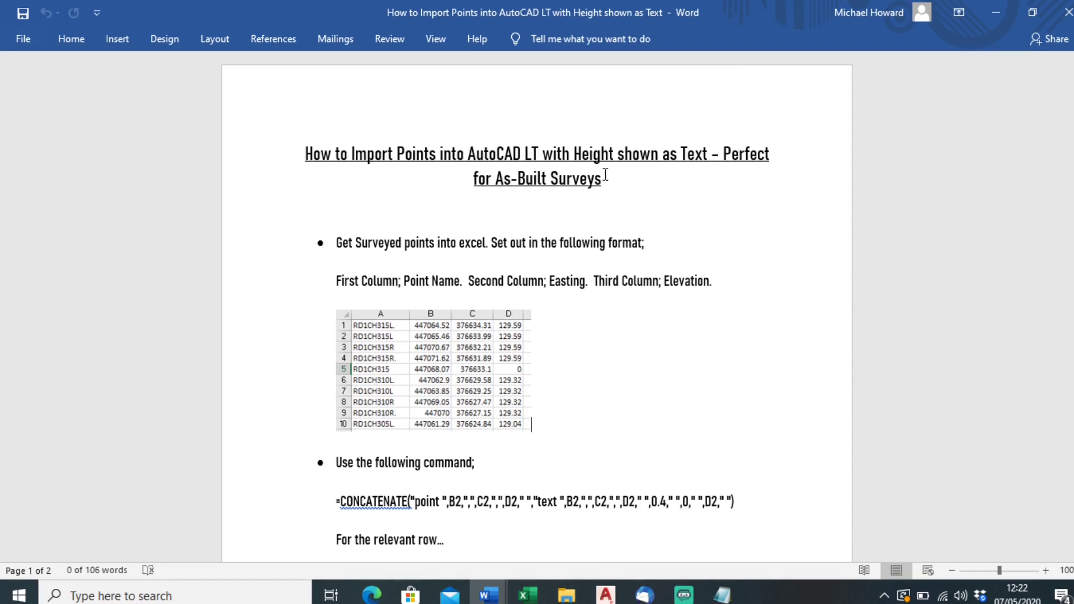
scroll(593, 176, "down", 3)
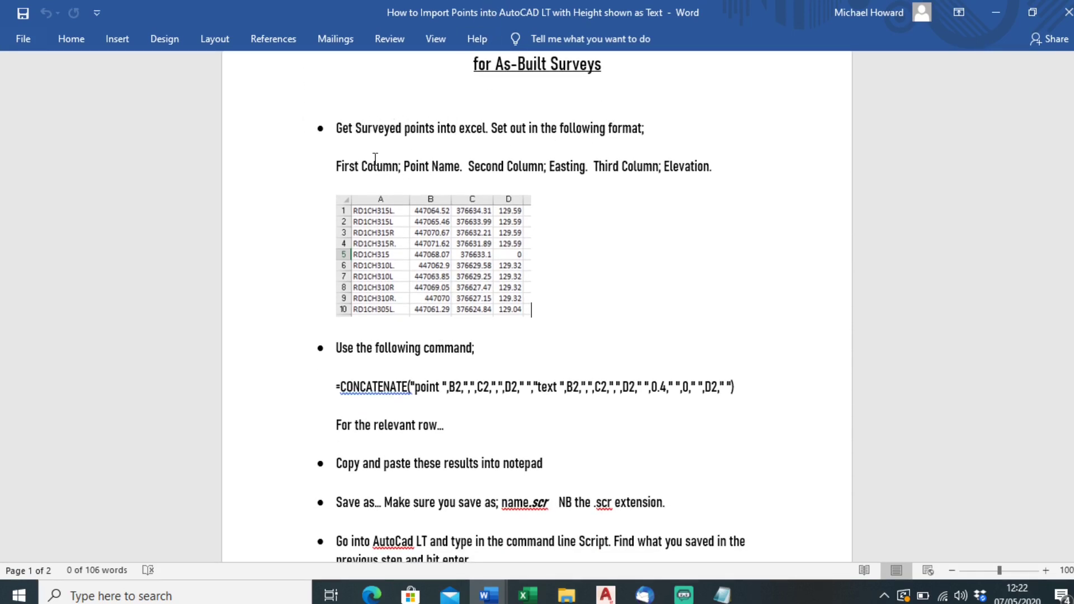
scroll(488, 226, "down", 2)
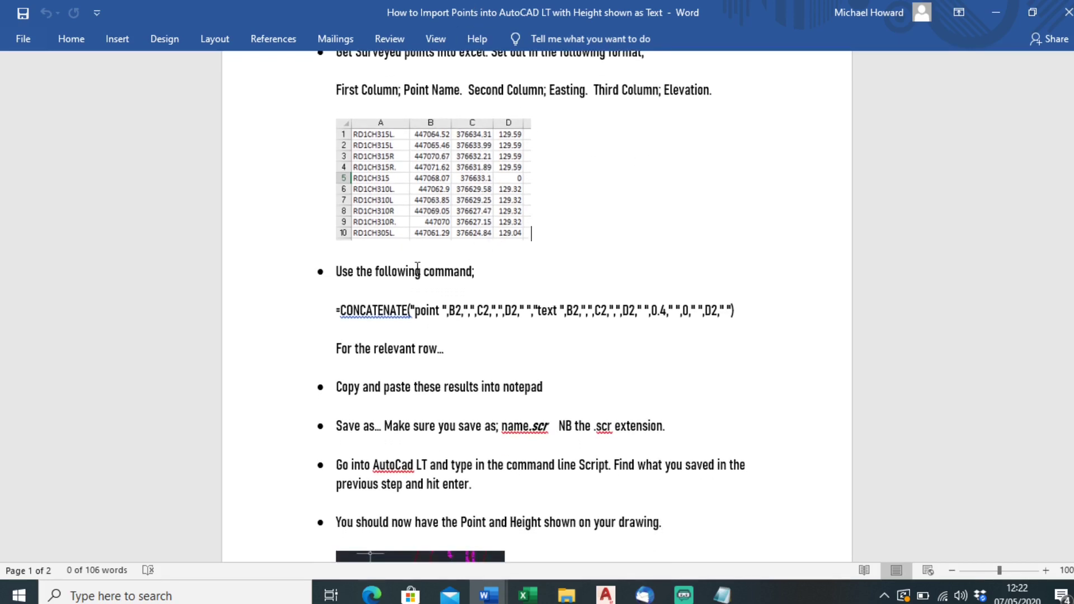
scroll(418, 260, "down", 1)
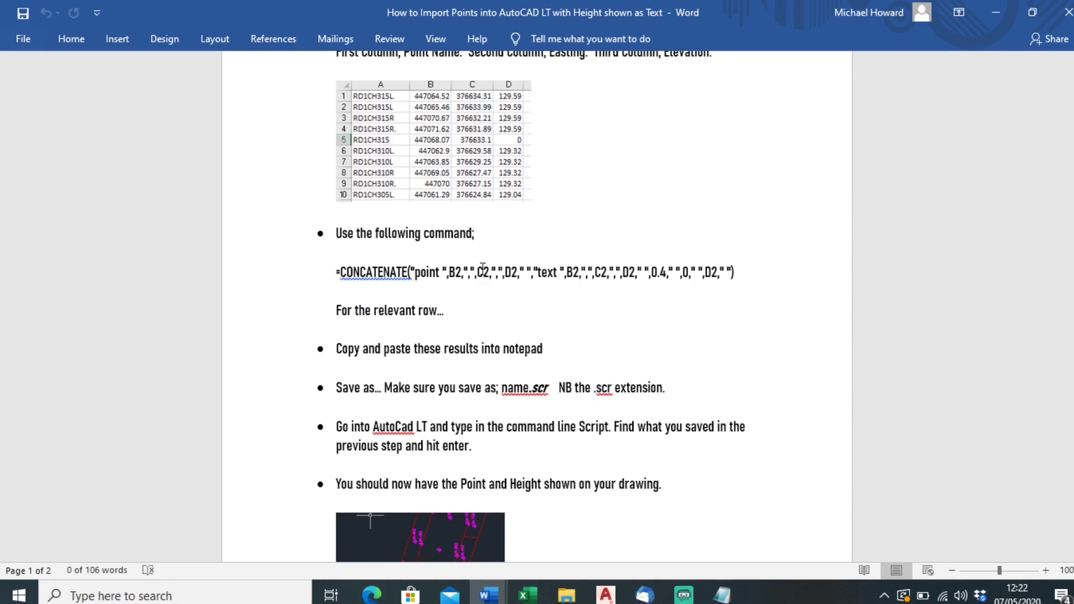
- Arrange the Word import guide side by side with the SITE PLAN Survey workbook
left_click_drag(523, 7, 1073, 201)
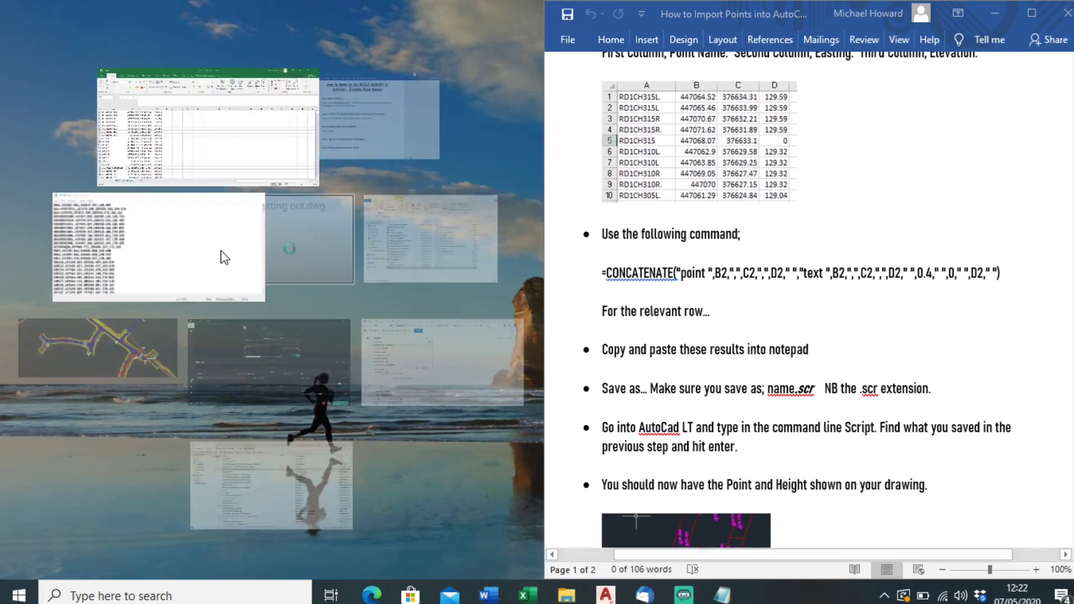
left_click(175, 137)
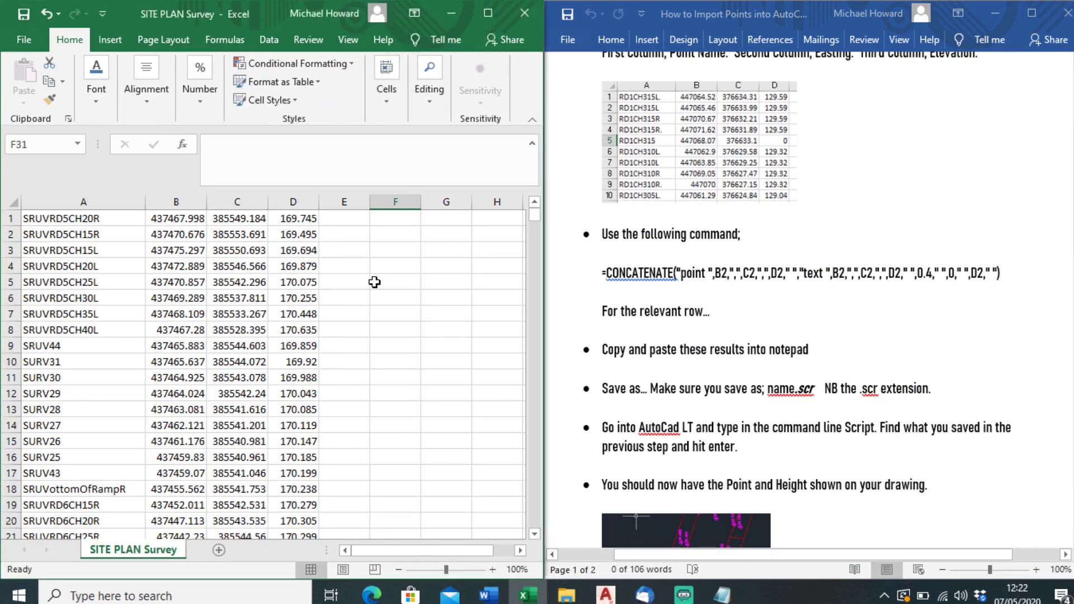
left_click(381, 263)
left_click(380, 236)
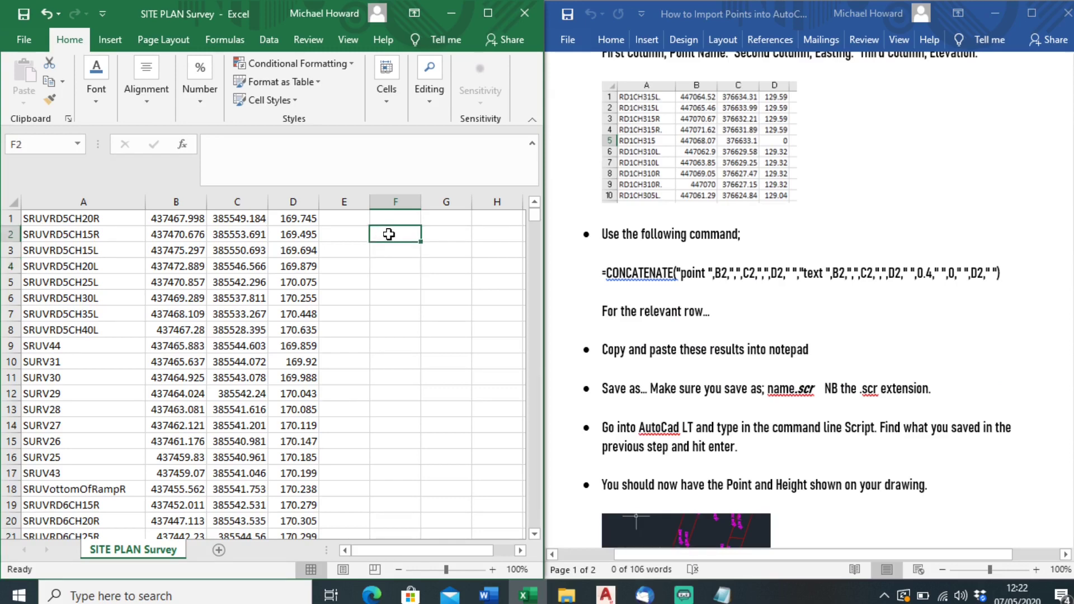
double_click(388, 234)
type("=com")
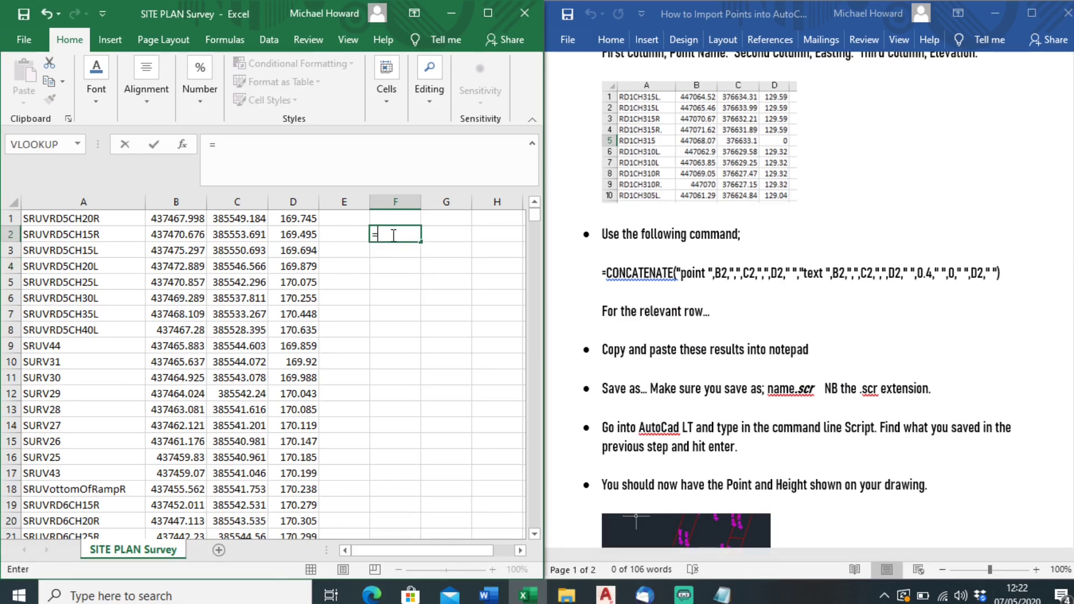
key("BackSpace")
key("BackSpace")
key("BackSpace")
key("BackSpace")
- Copy the full CONCATENATE point-and-text formula from the Word guide into cell F2 of the survey sheet
left_click_drag(603, 273, 1007, 275)
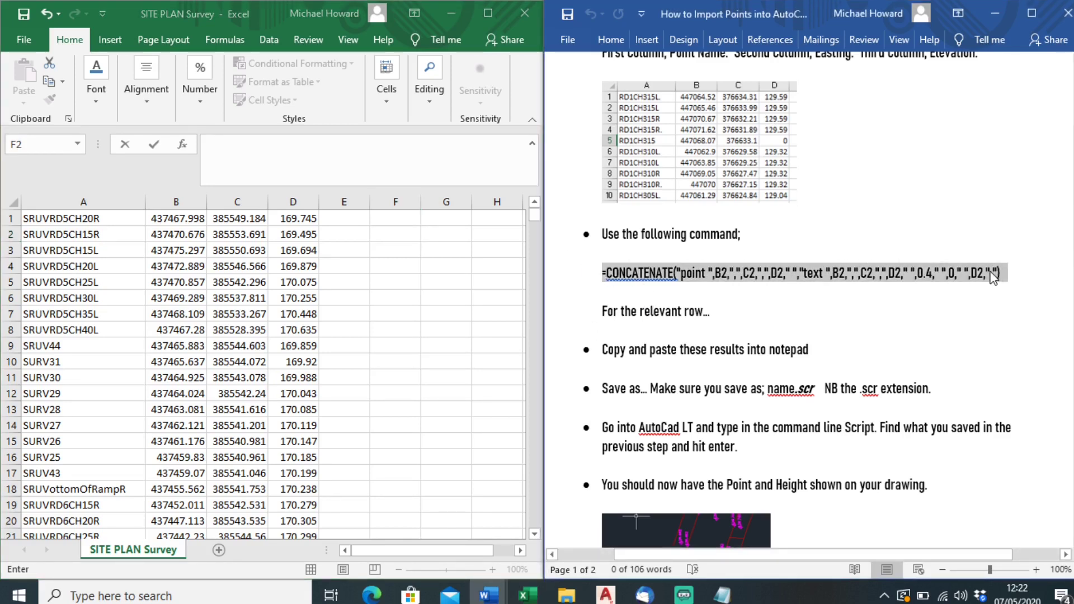
right_click(878, 273)
left_click(903, 298)
left_click(393, 236)
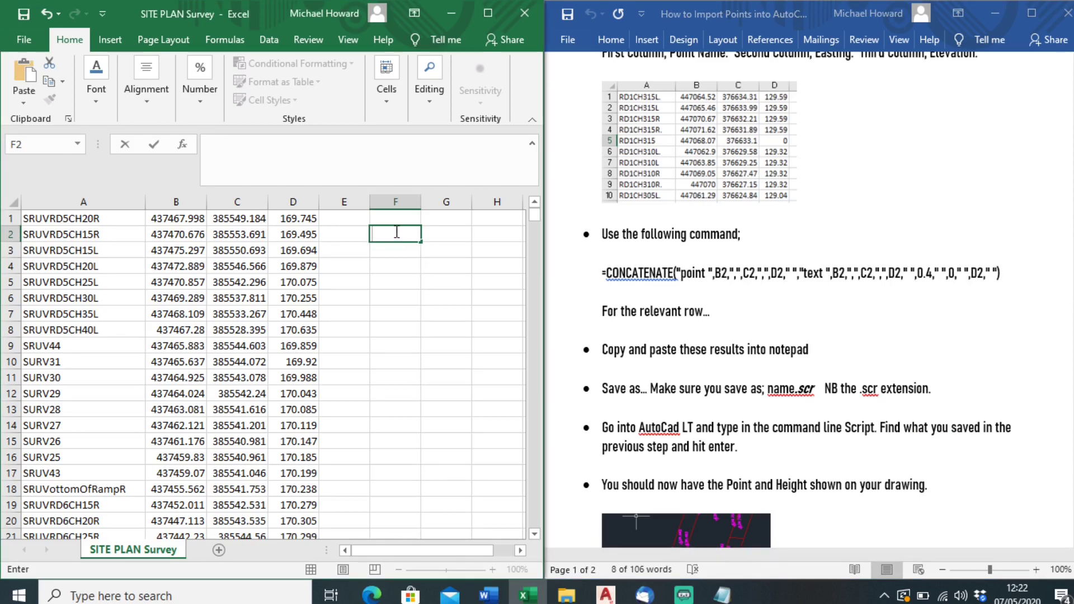
double_click(396, 232)
key("ctrl+v")
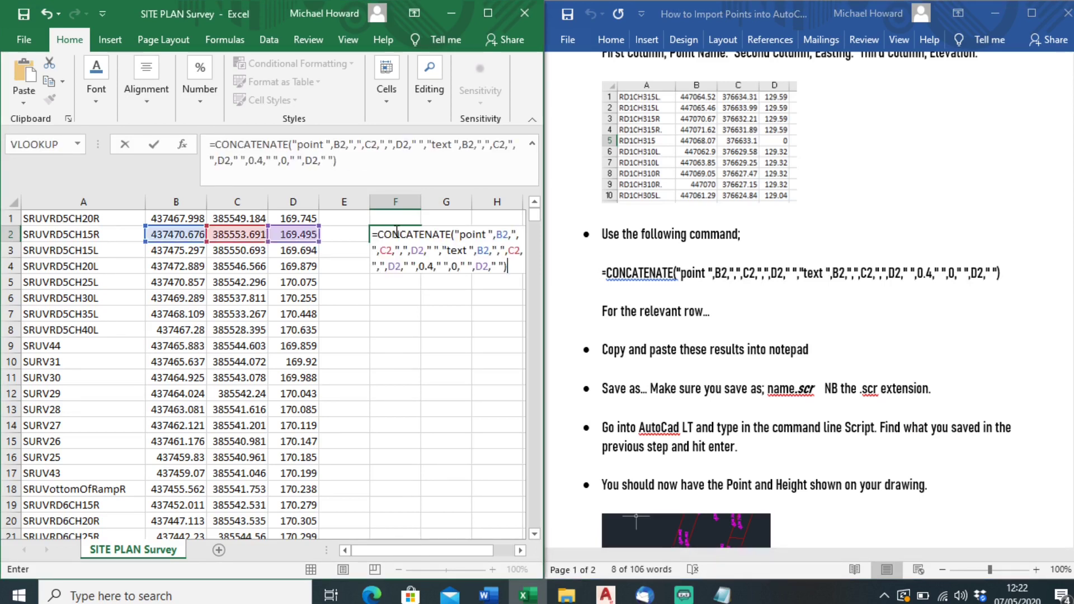
key("Return")
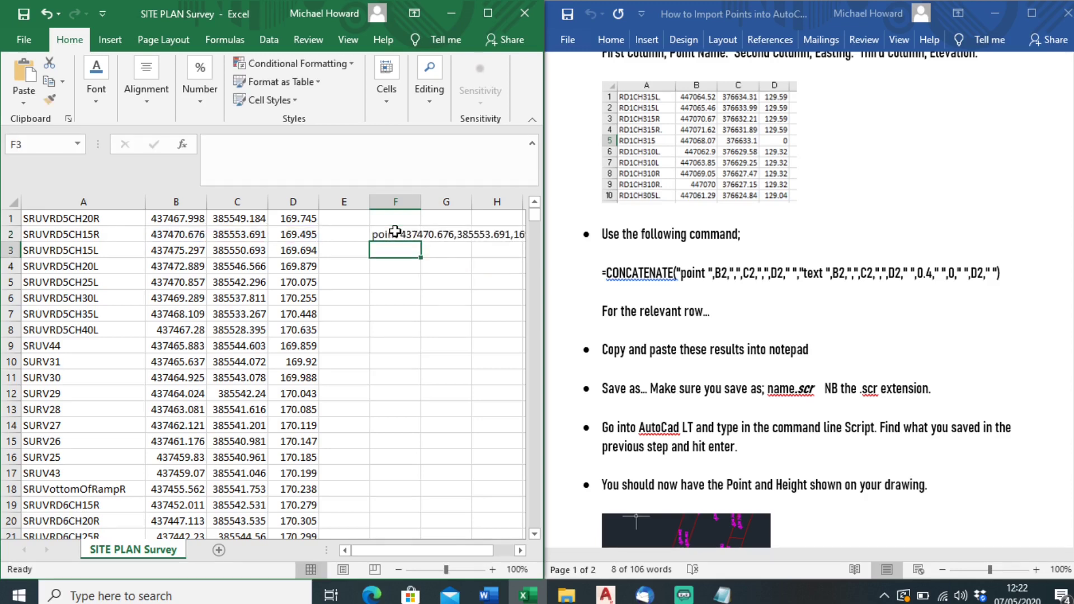
- Maximise the survey workbook and widen column F to fit the whole script line
left_click(488, 13)
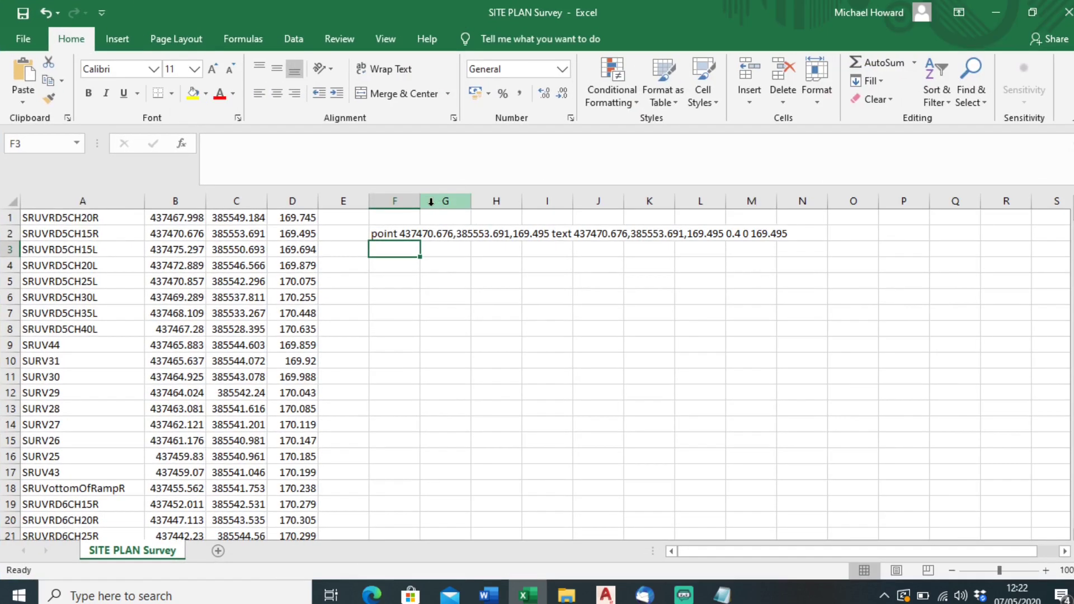
double_click(420, 197)
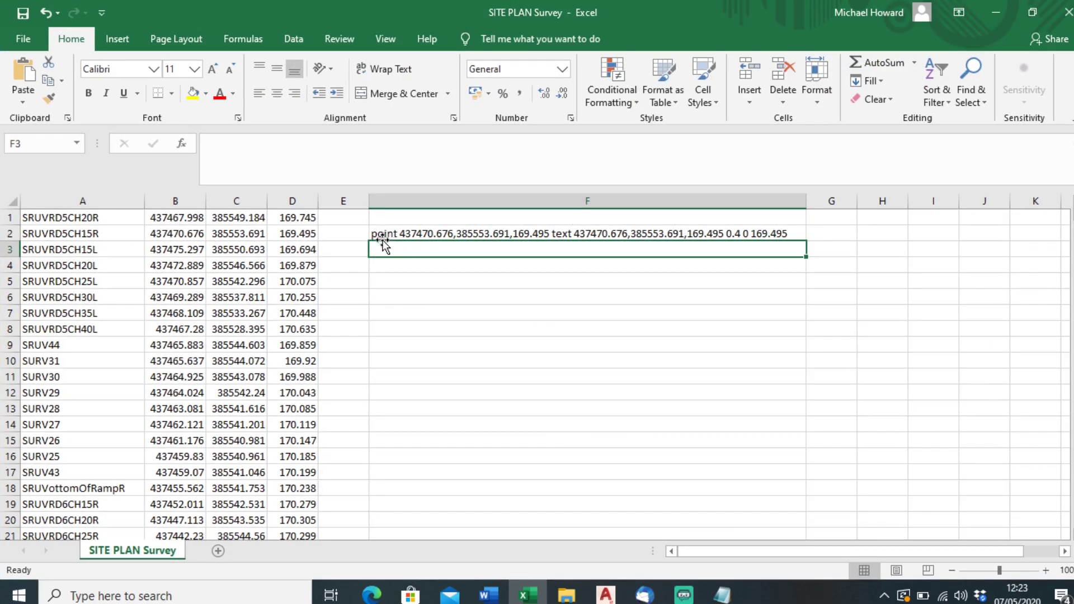
- Fill the CONCATENATE formula from cell F2 up into F1 and down to the last survey point in F83
left_click(429, 233)
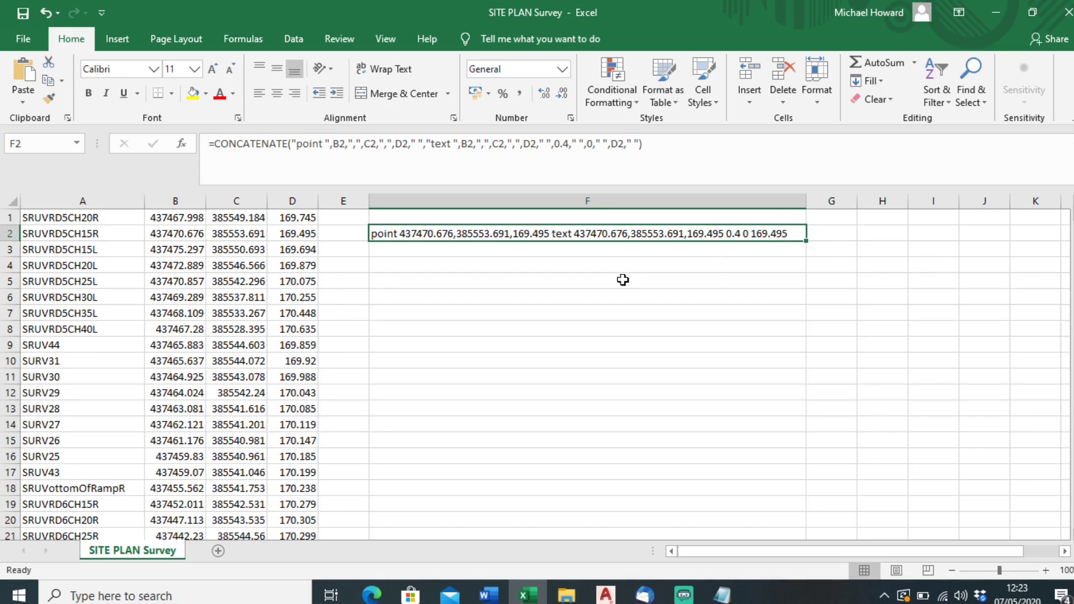
left_click(478, 275)
double_click(434, 237)
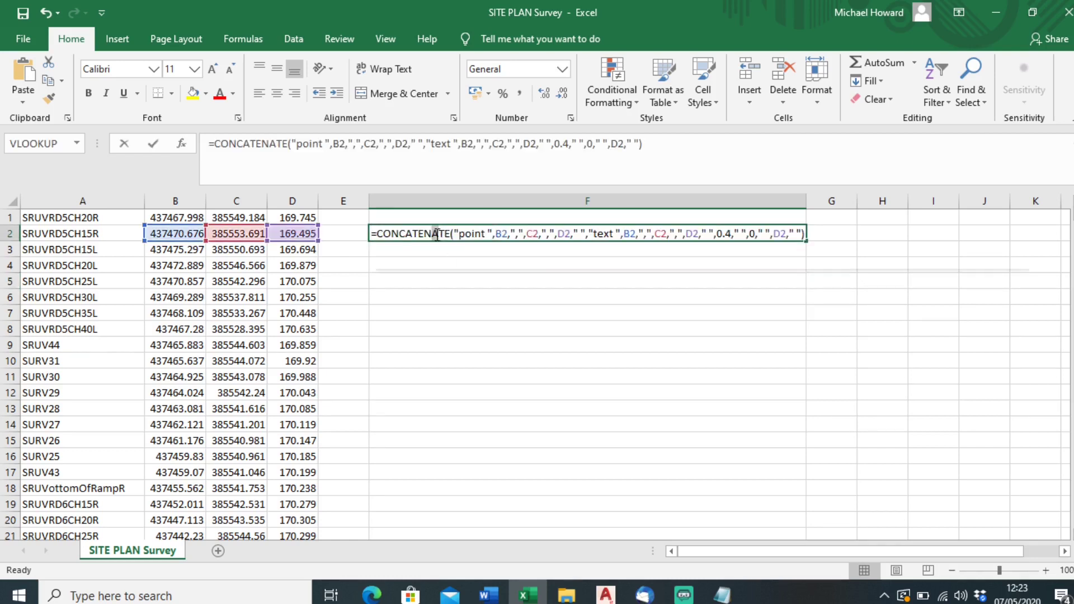
left_click(589, 325)
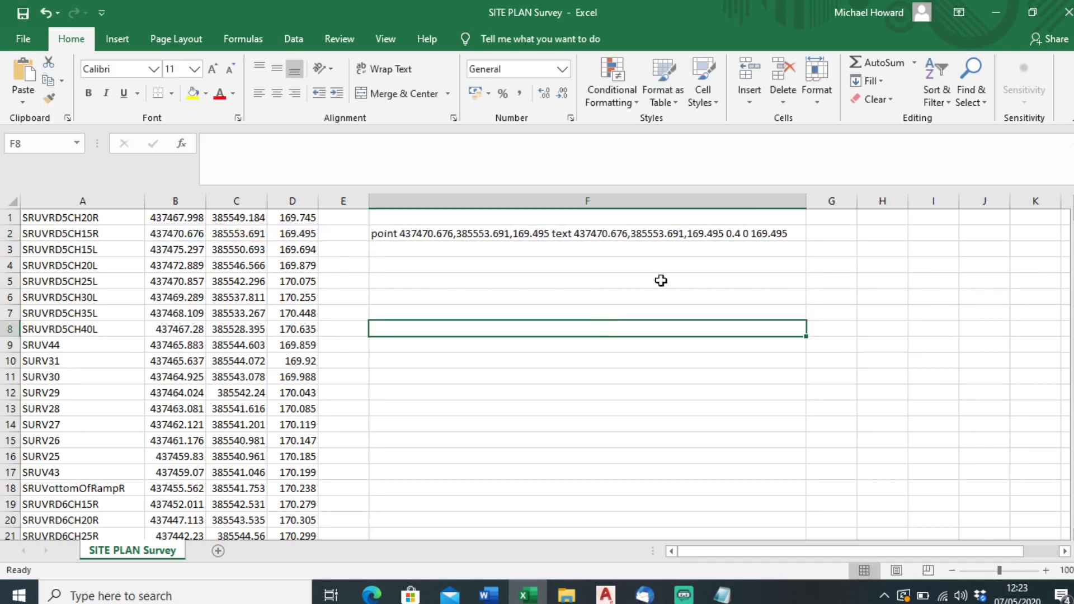
left_click(721, 235)
left_click_drag(808, 237, 746, 420)
left_click(770, 251)
left_click(765, 231)
left_click(1069, 501)
left_click(917, 442)
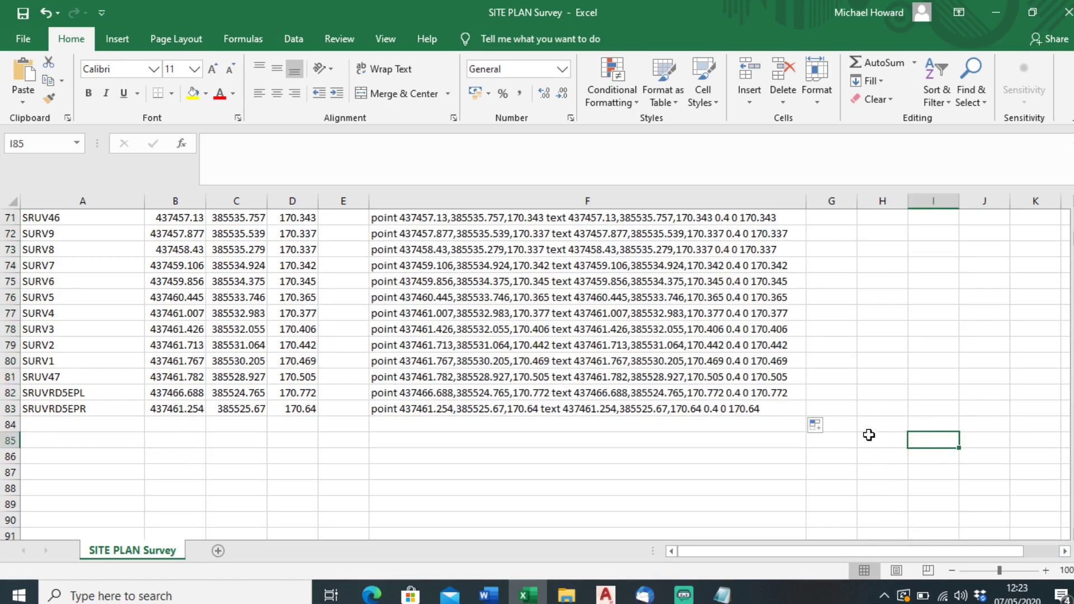
- Check the filled formulas in column F against their row references, at the first row and the last survey rows
scroll(783, 425, "up", 20)
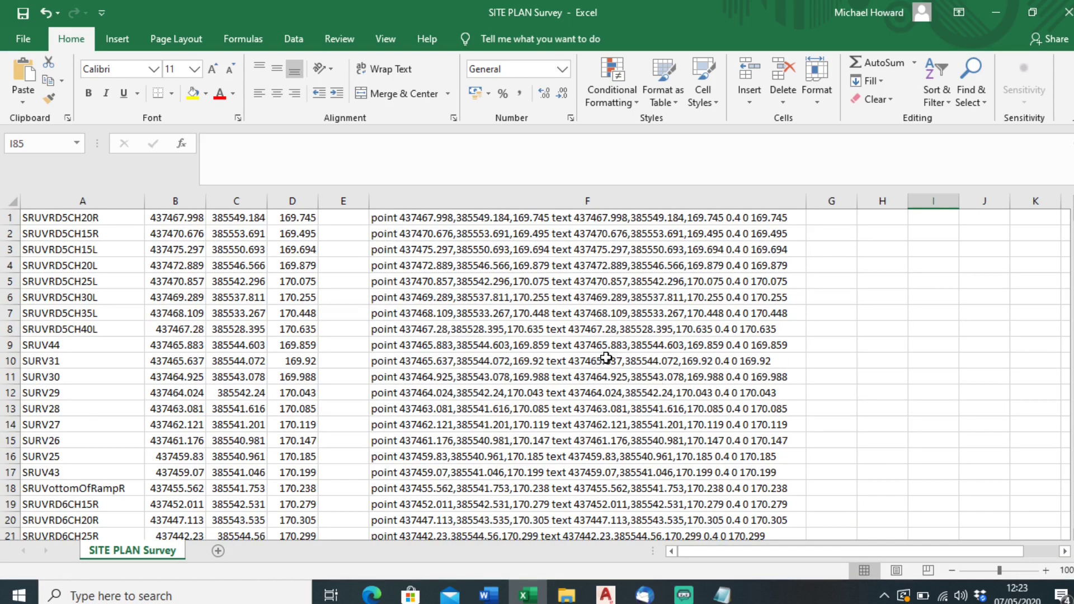
left_click(471, 218)
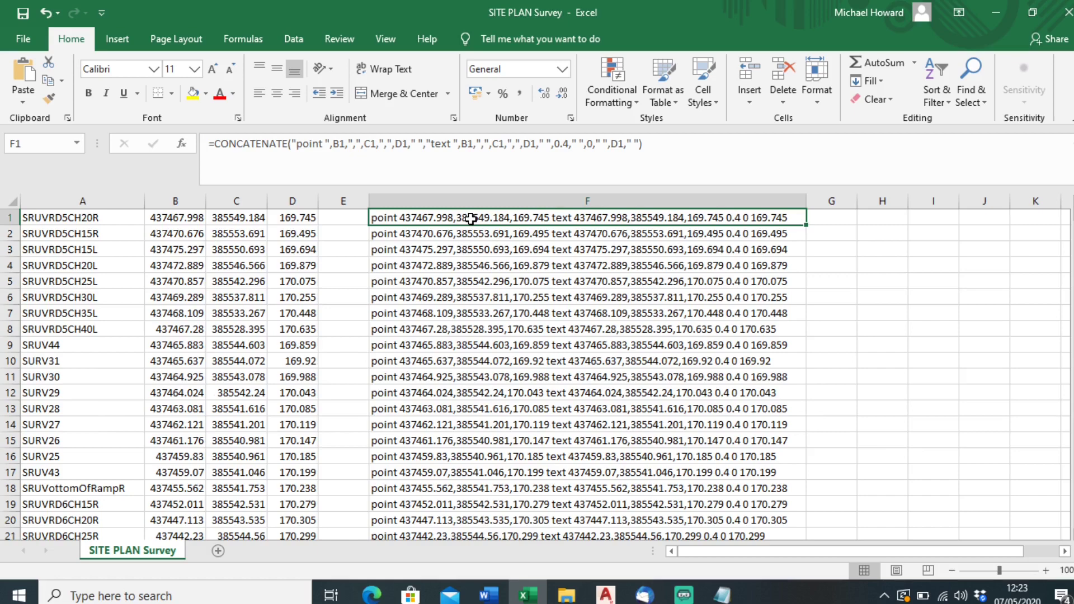
left_click(885, 285)
scroll(652, 224, "down", 6)
left_click(559, 414)
key("ctrl+Down")
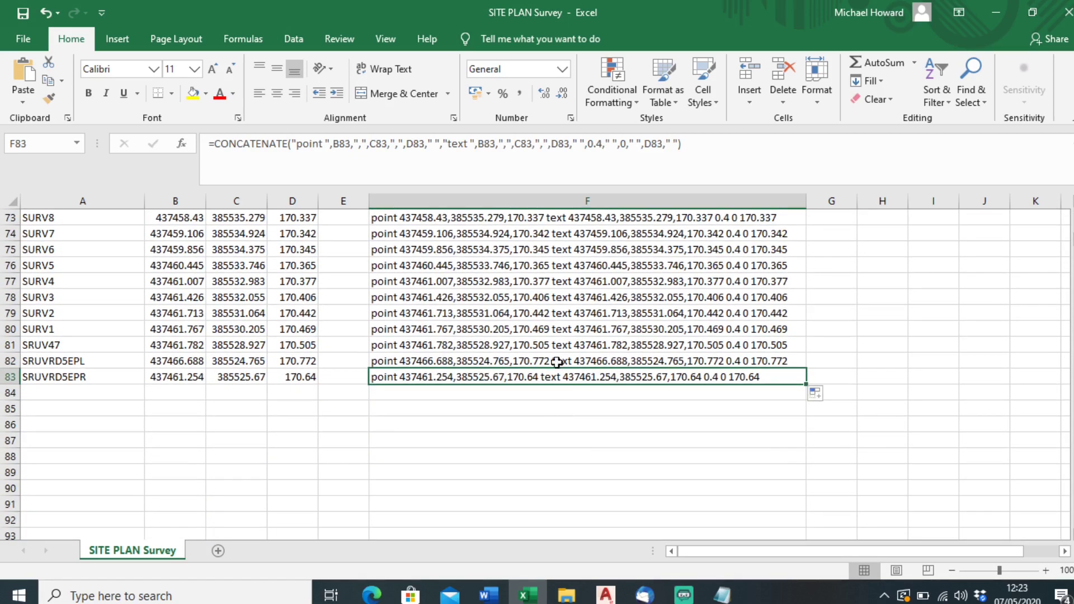
double_click(549, 330)
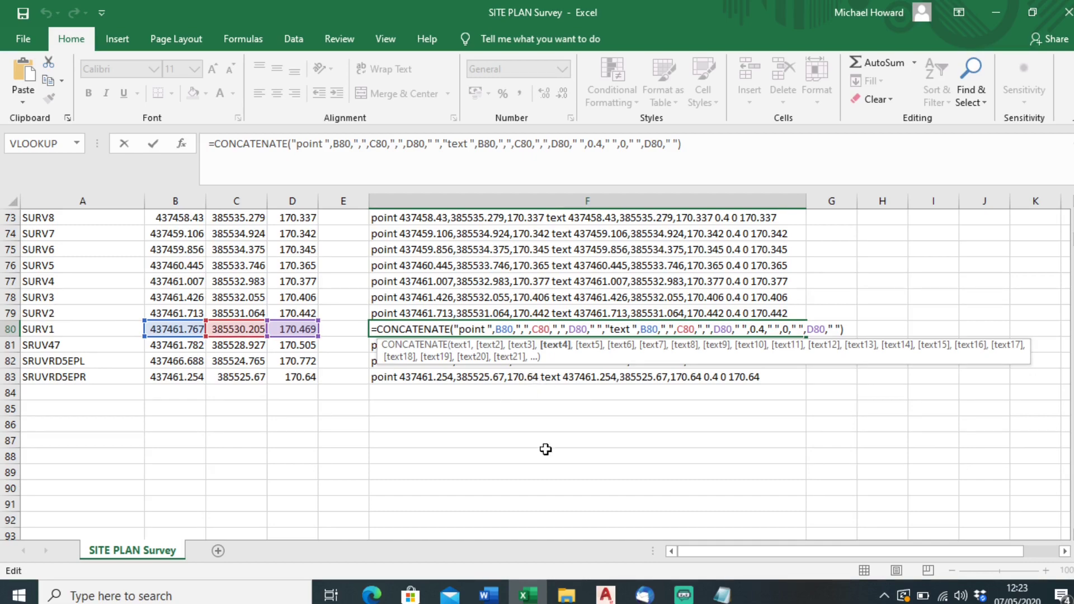
key("Escape")
- Consult the Word import guide for the step following the formula and open a blank Notepad document for the results
left_click(488, 595)
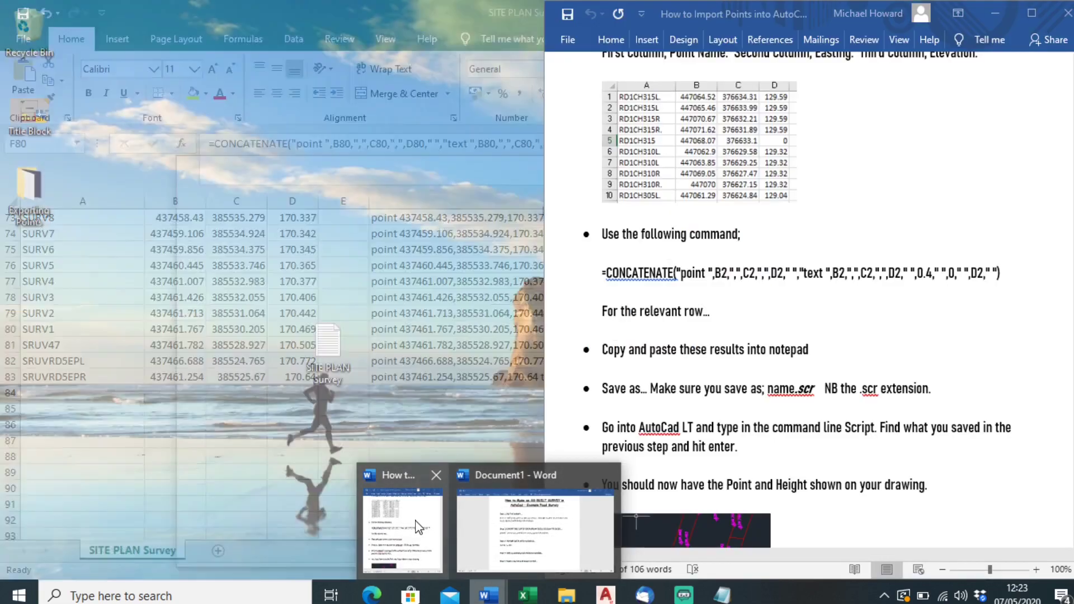
left_click(414, 533)
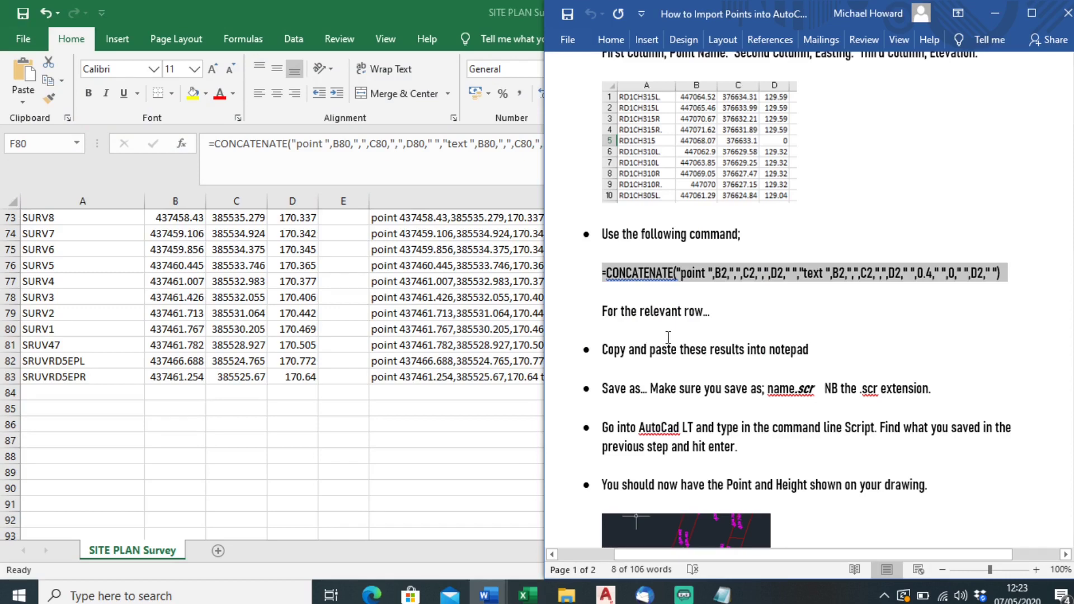
scroll(658, 305, "down", 1)
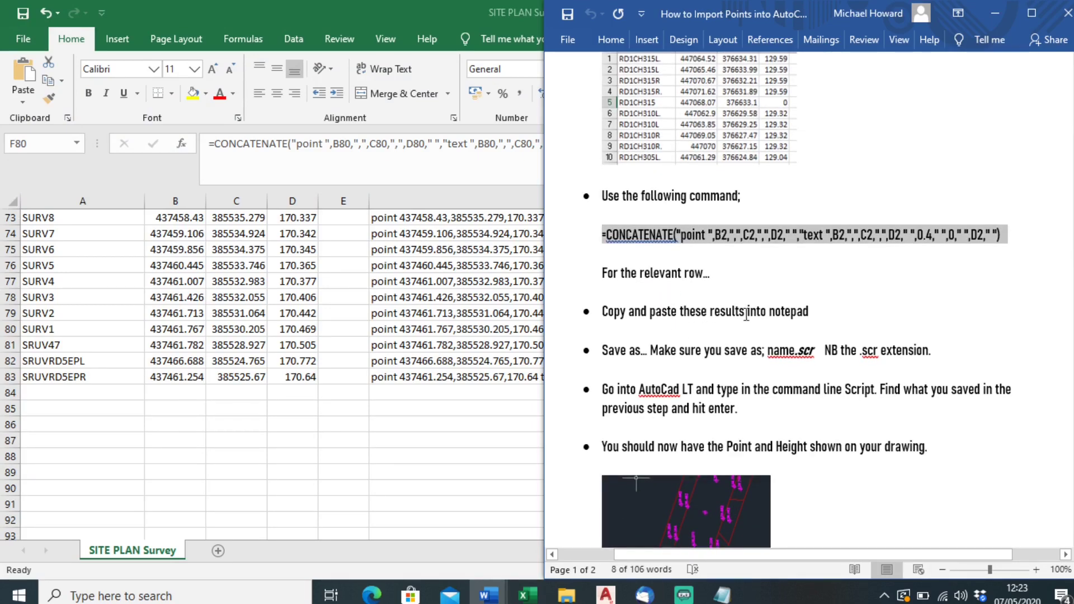
left_click(489, 413)
scroll(442, 404, "up", 20)
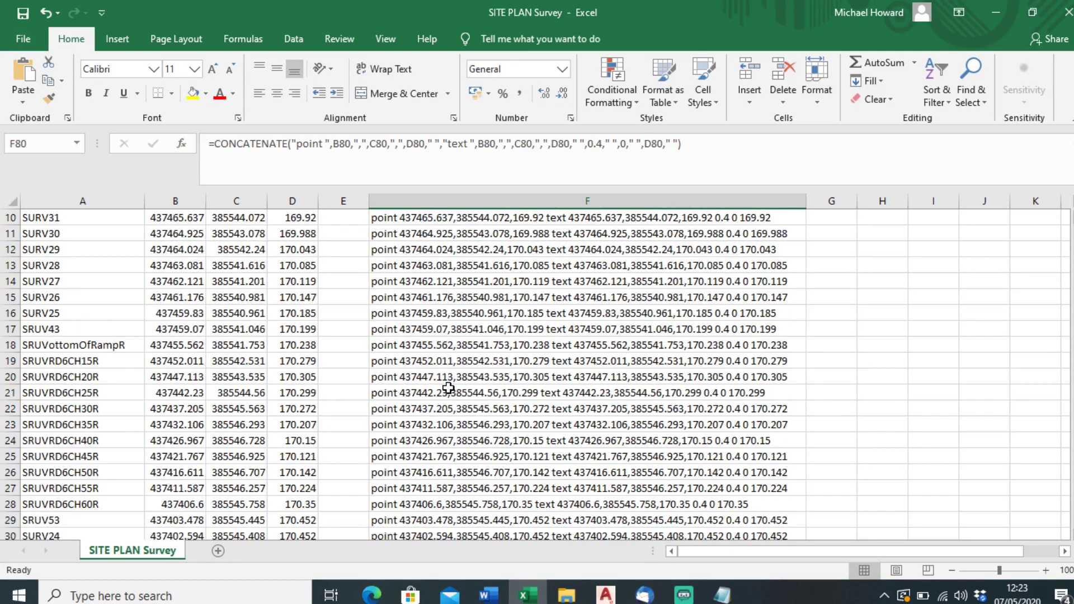
left_click(190, 594)
type("note")
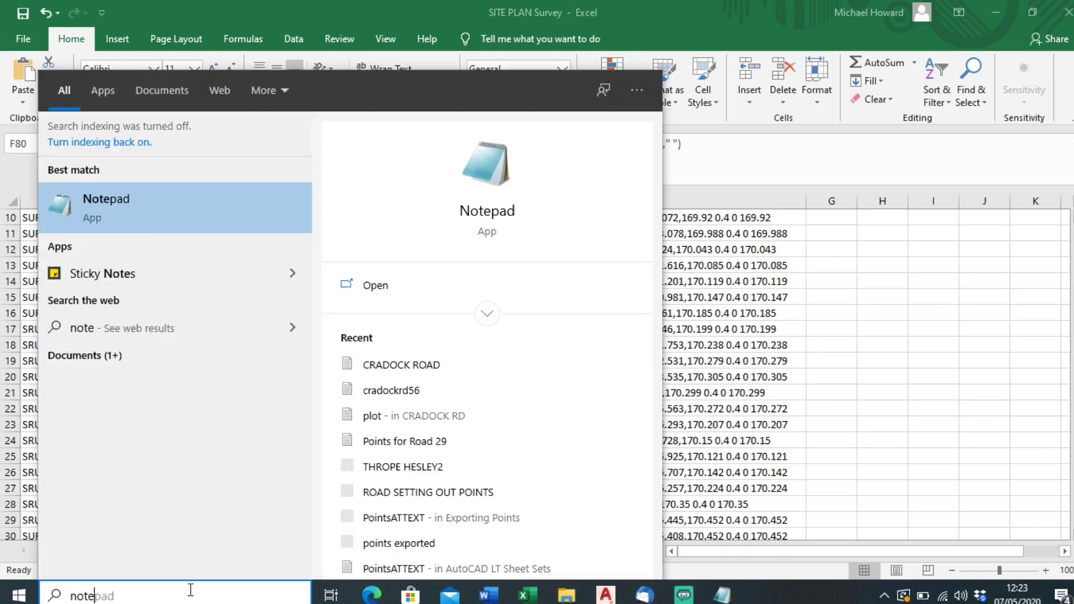
key("Return")
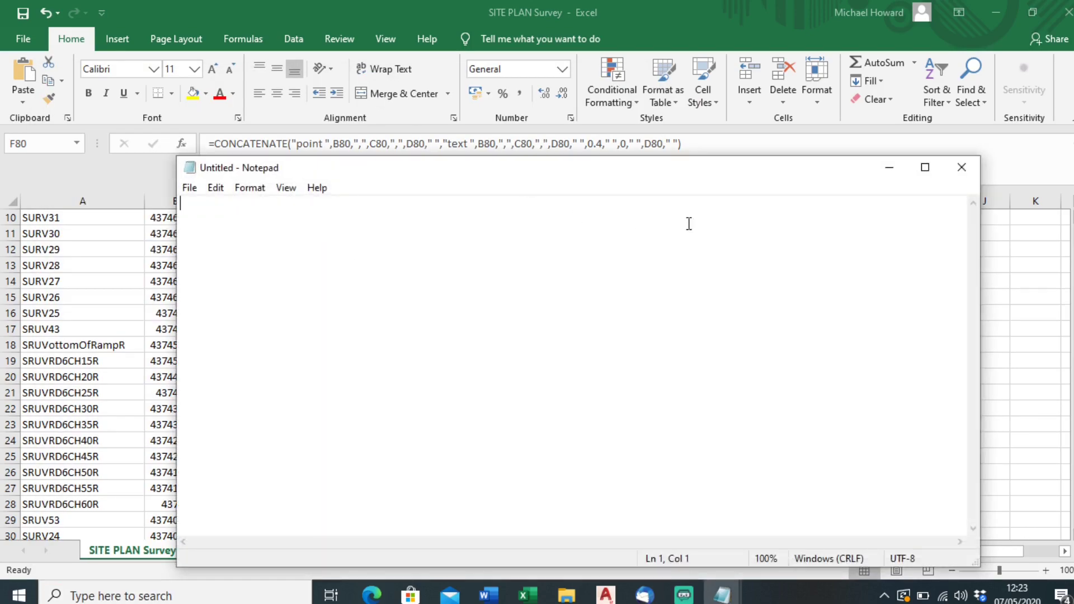
- Copy all the script lines in F1:F83 of the survey workbook
key("alt+Tab")
scroll(463, 221, "up", 3)
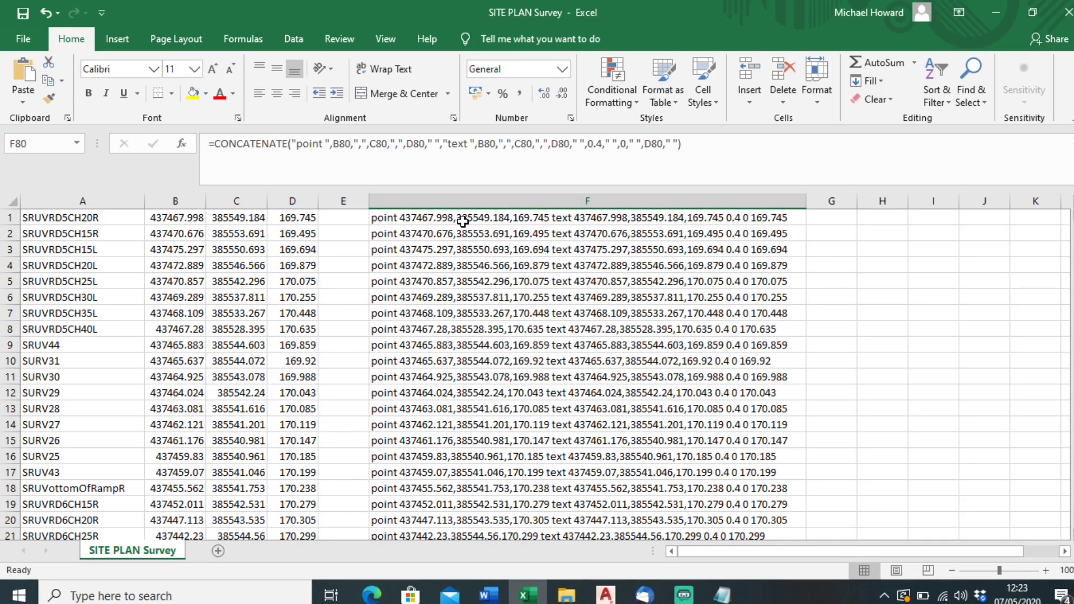
left_click_drag(463, 221, 469, 507)
key("ctrl+c")
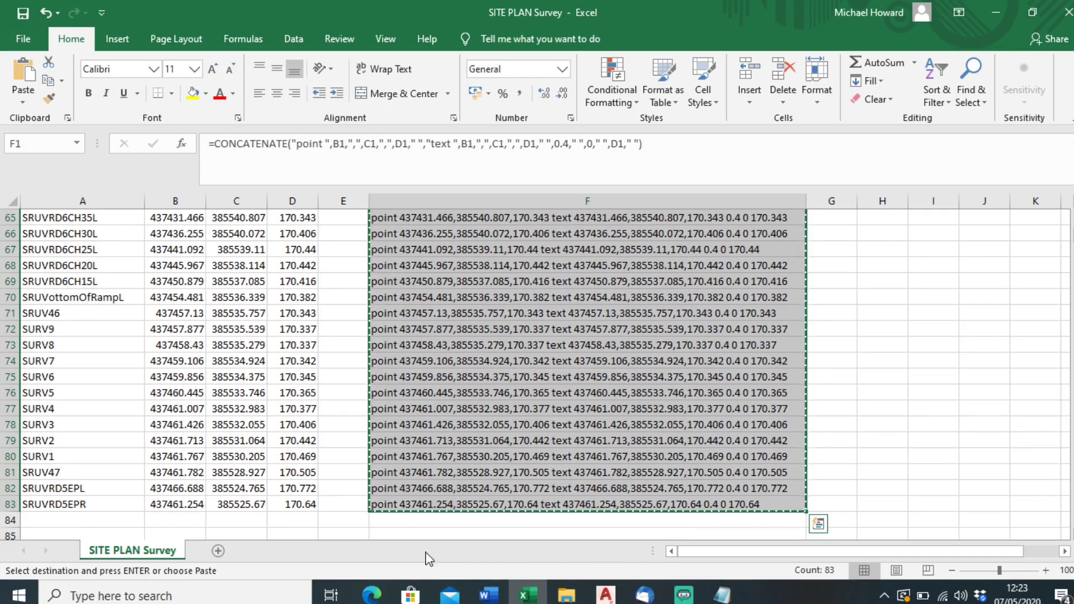
- Close the old SITE PLAN Survey Notepad window and paste the copied script lines into the blank Notepad document
mouse_move(723, 597)
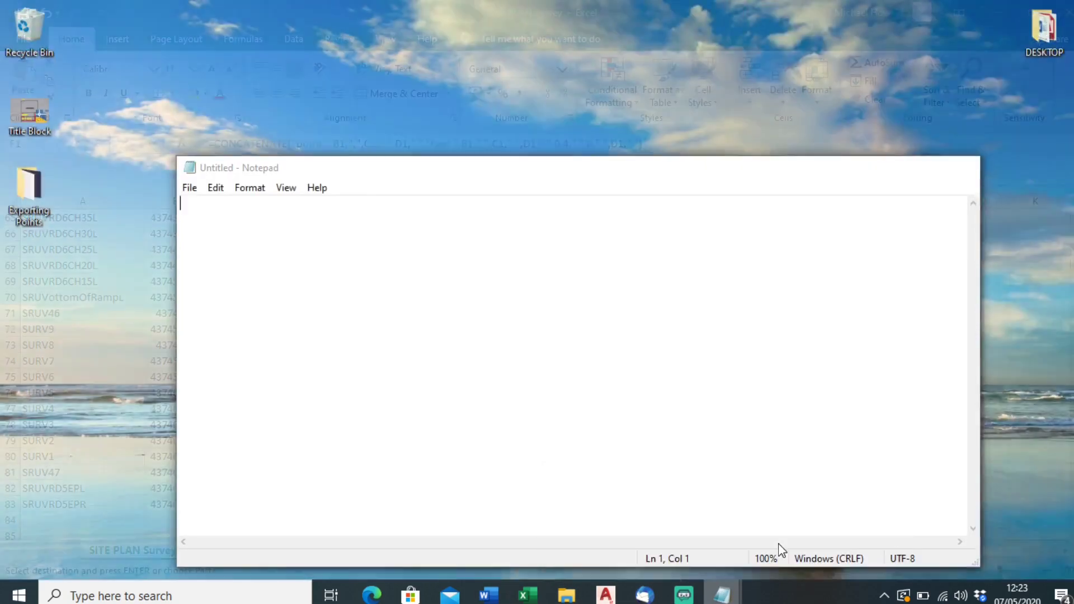
left_click(778, 547)
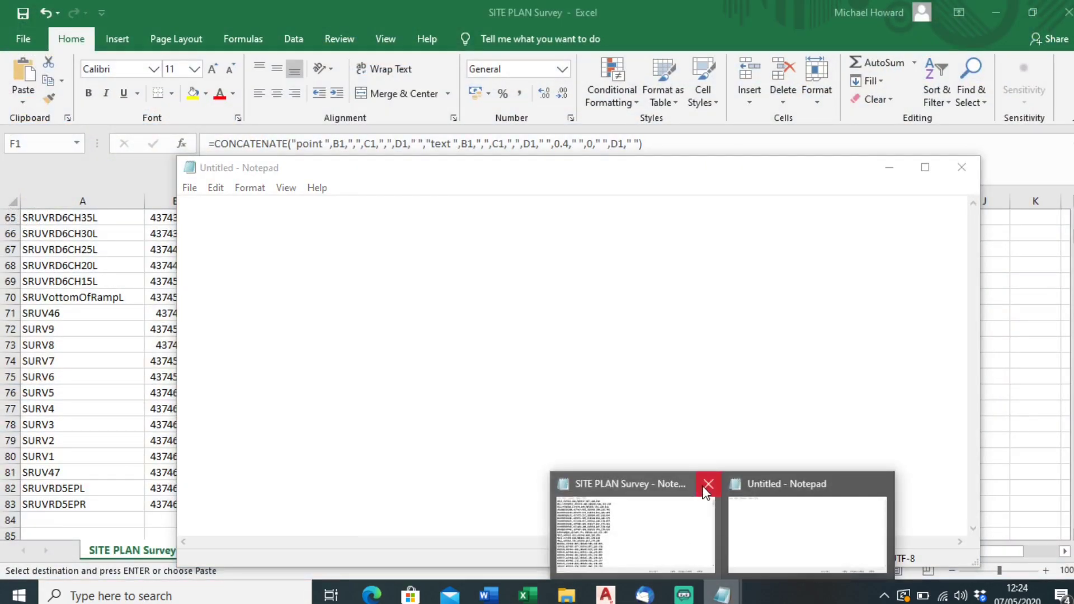
left_click(712, 482)
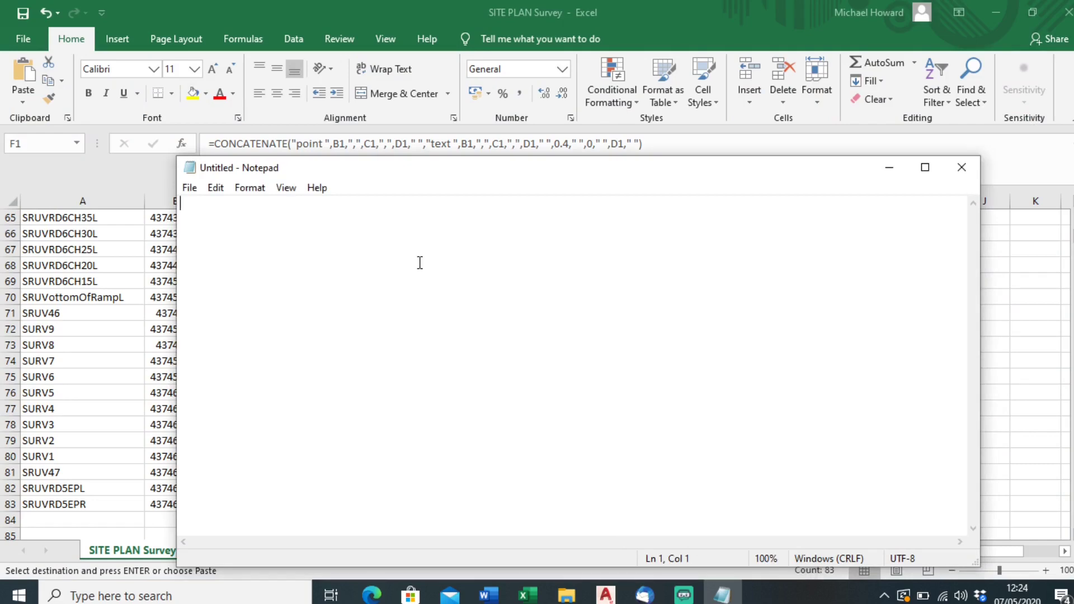
key("ctrl+v")
scroll(391, 291, "up", 20)
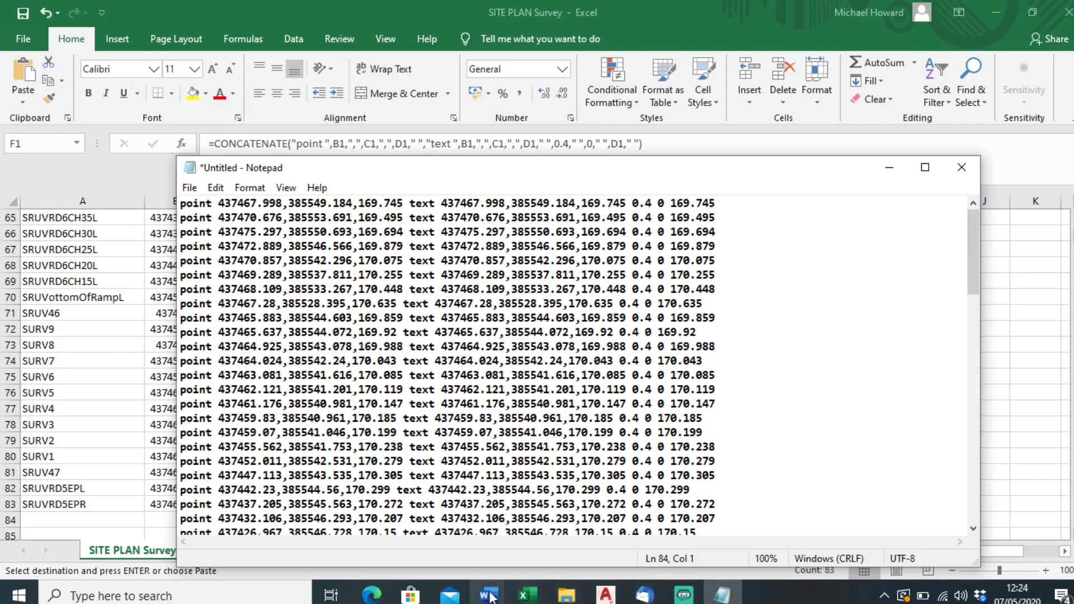
- Save the Notepad script to the Desktop as AS BUILT SURVEY INFO.SCR, following the guide's .scr instruction, and close it
mouse_move(488, 594)
left_click(414, 536)
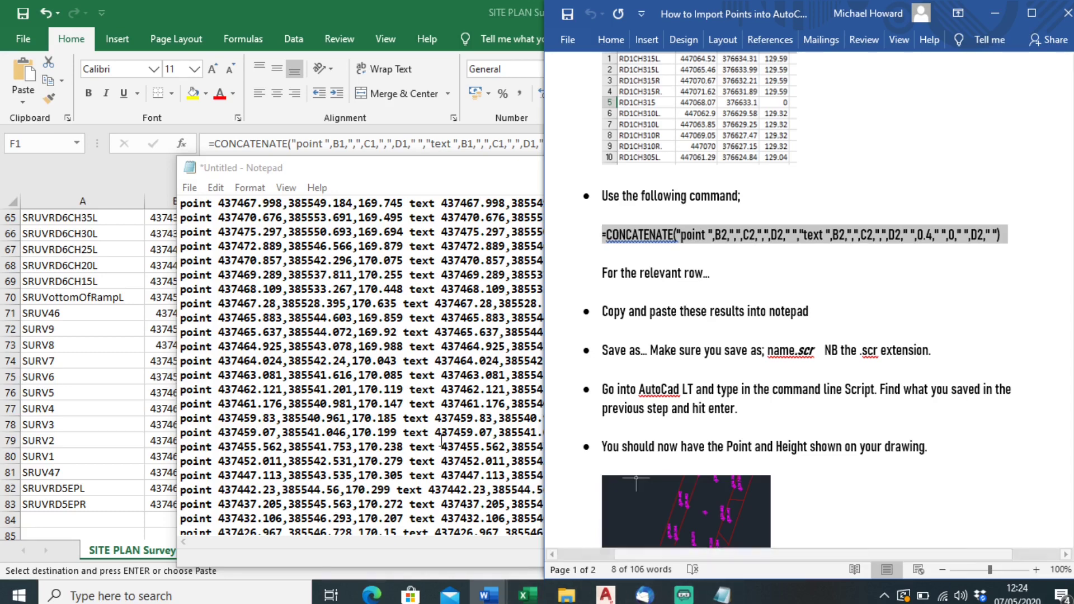
left_click(722, 594)
left_click(190, 188)
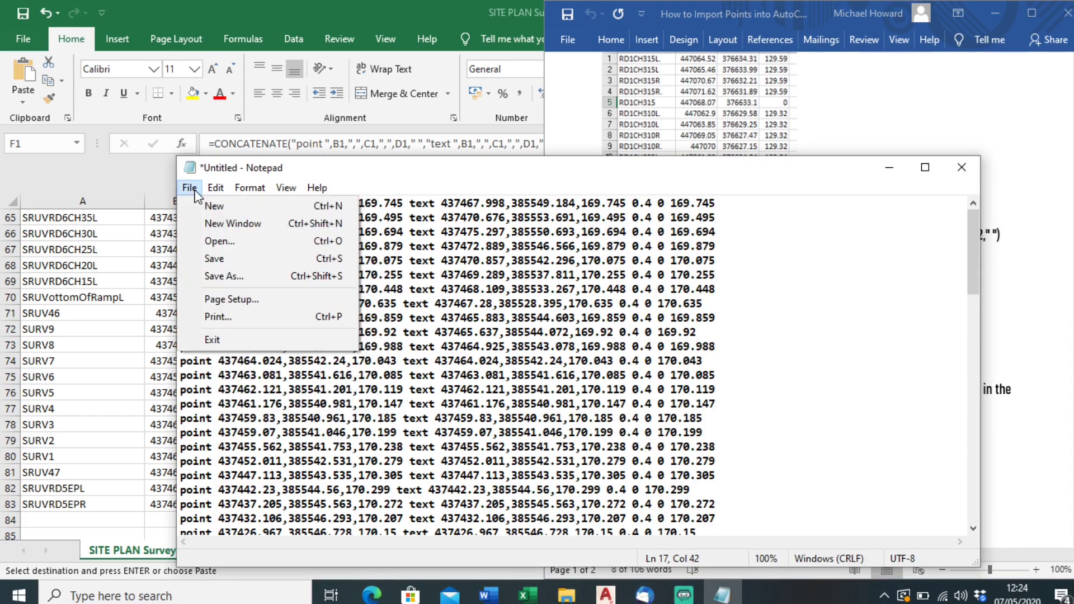
left_click(231, 262)
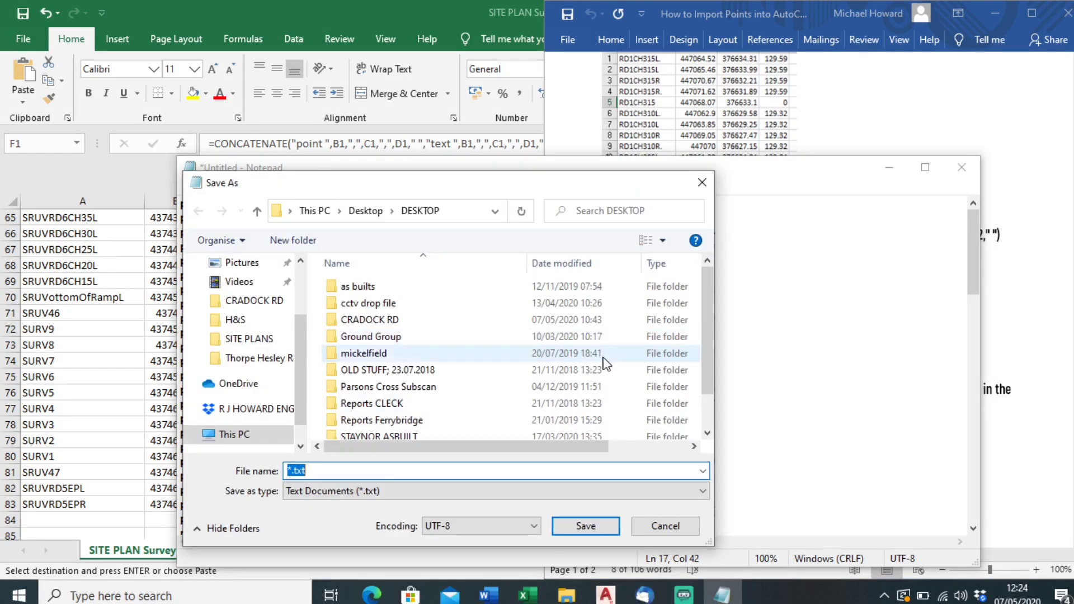
scroll(384, 337, "down", 1)
scroll(383, 337, "up", 1)
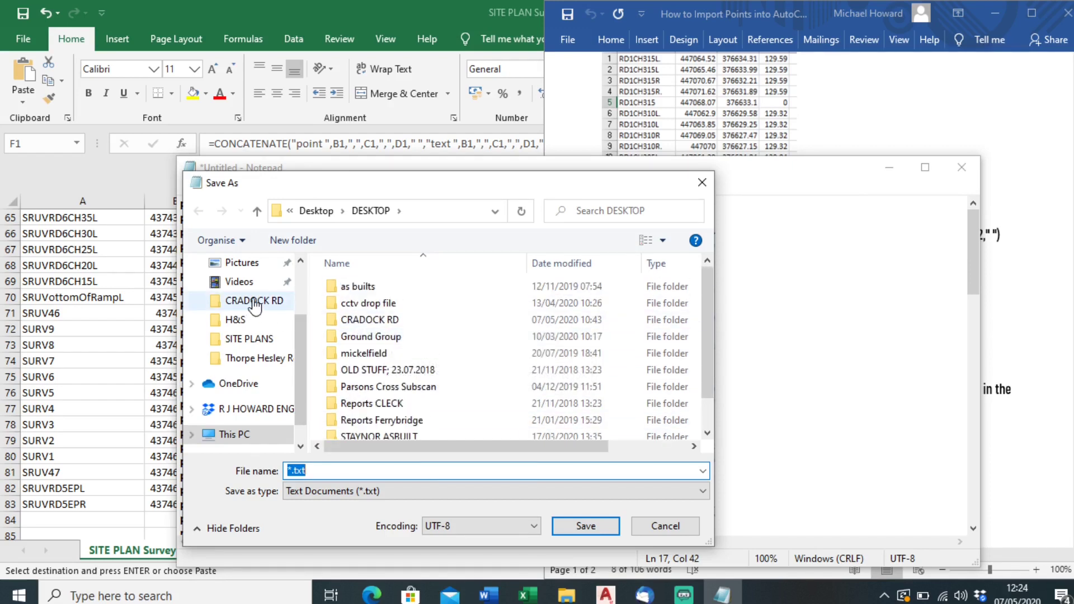
scroll(249, 285, "up", 2)
left_click(247, 292)
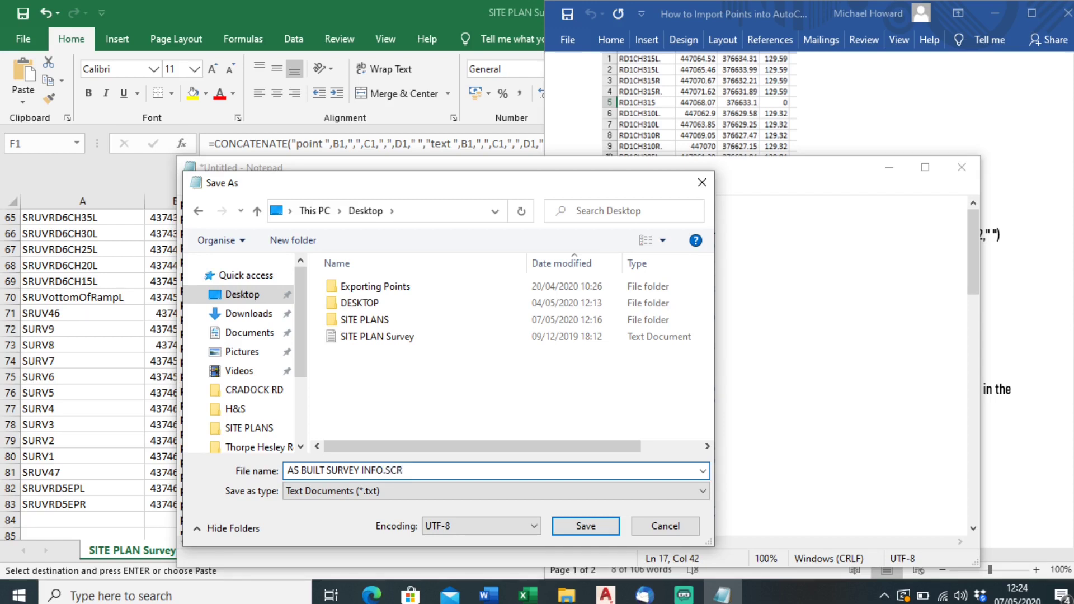
left_click(585, 528)
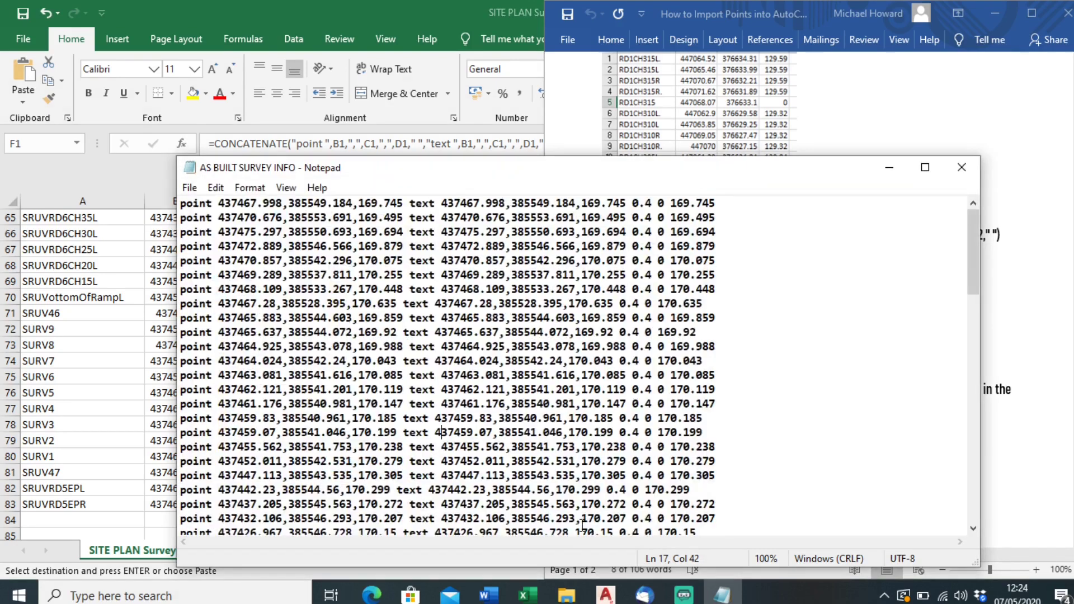
left_click(962, 167)
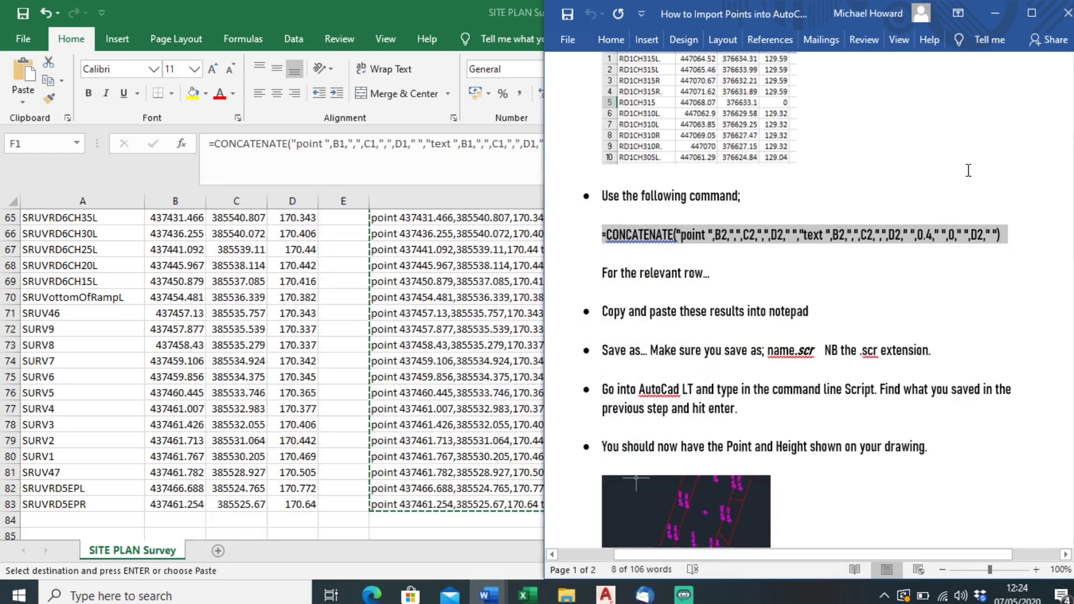
- Review the as-built survey outline and the import guide's instructions for running the script in AutoCAD LT
left_click(868, 350)
scroll(869, 349, "down", 2)
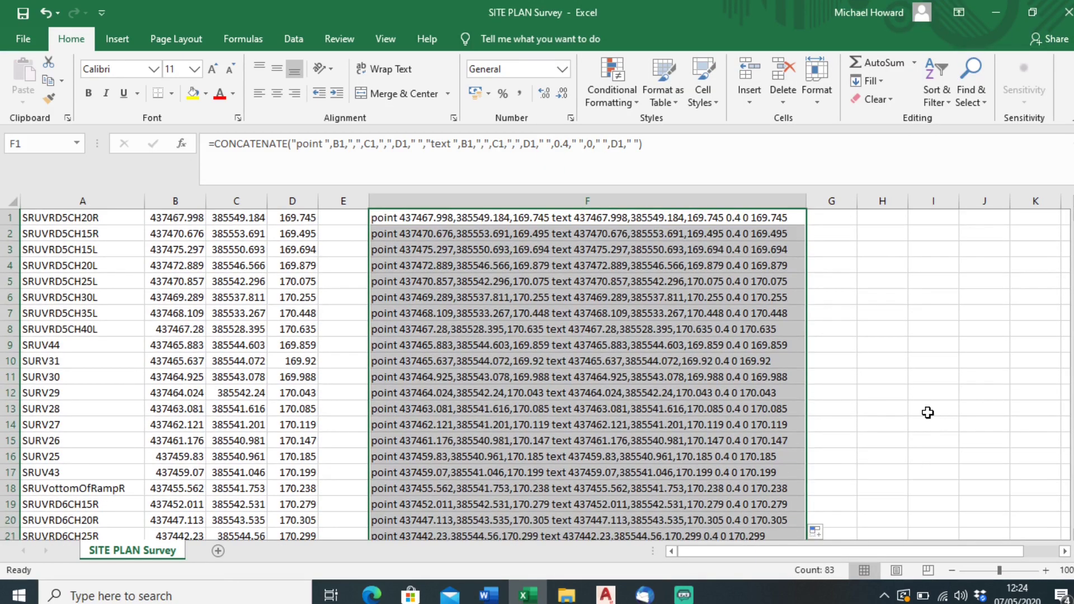
left_click(928, 412)
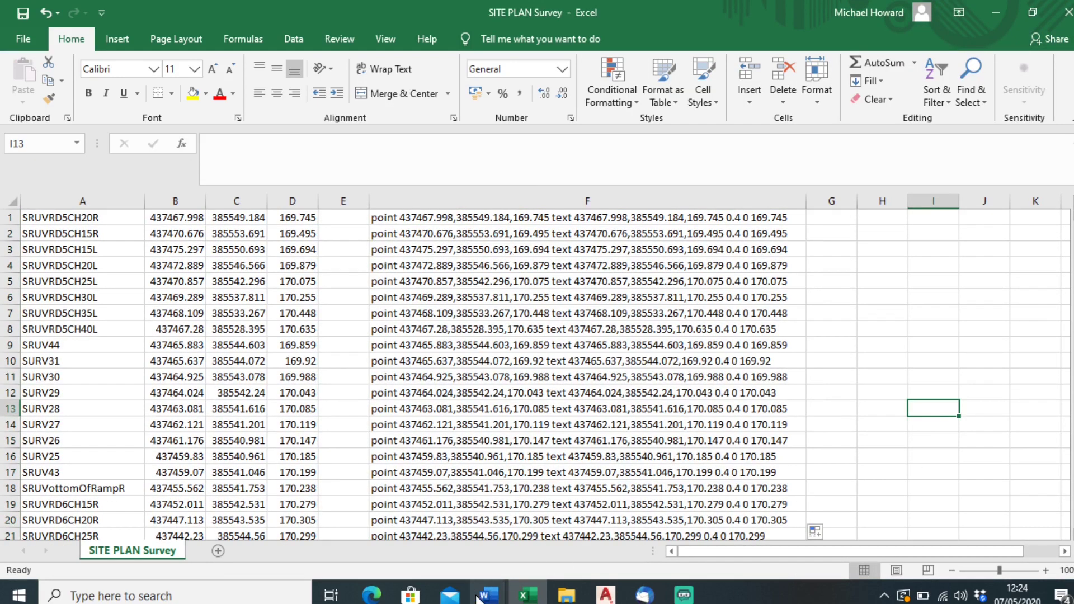
mouse_move(488, 595)
left_click(528, 536)
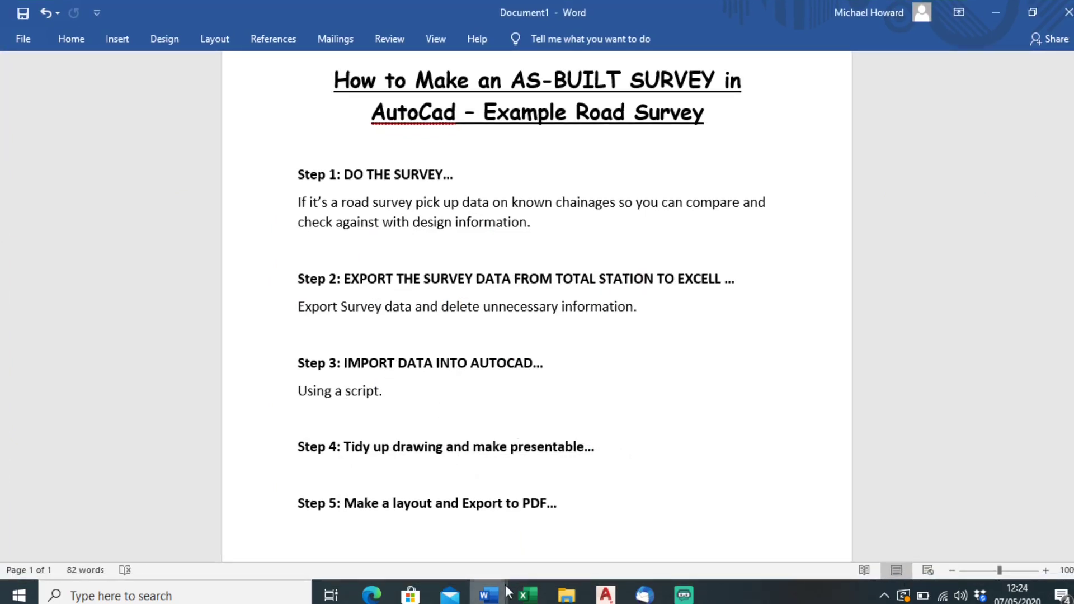
mouse_move(489, 595)
left_click(411, 537)
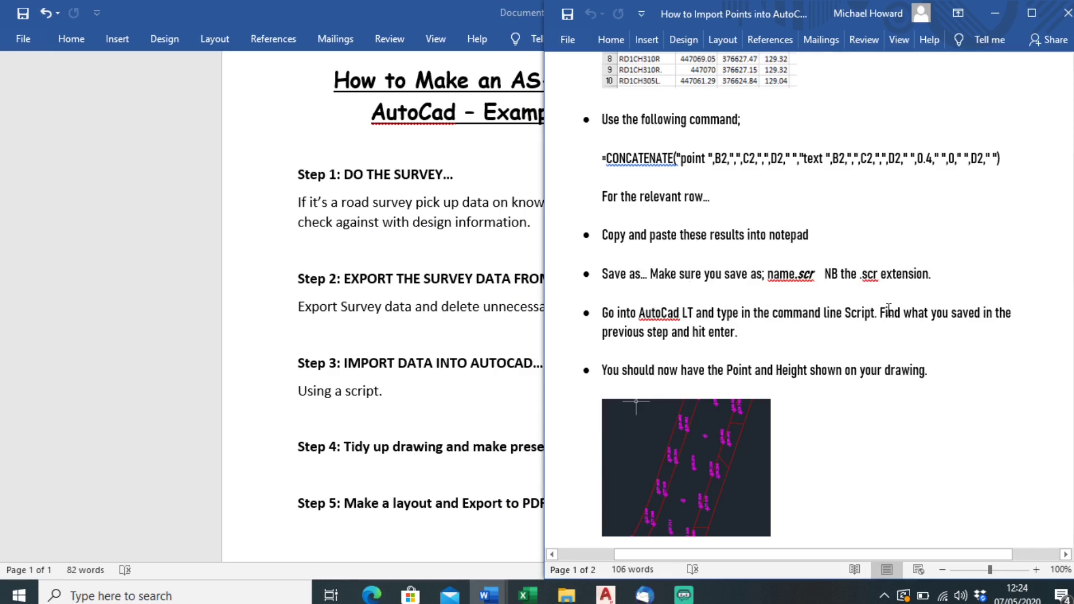
scroll(836, 319, "down", 1)
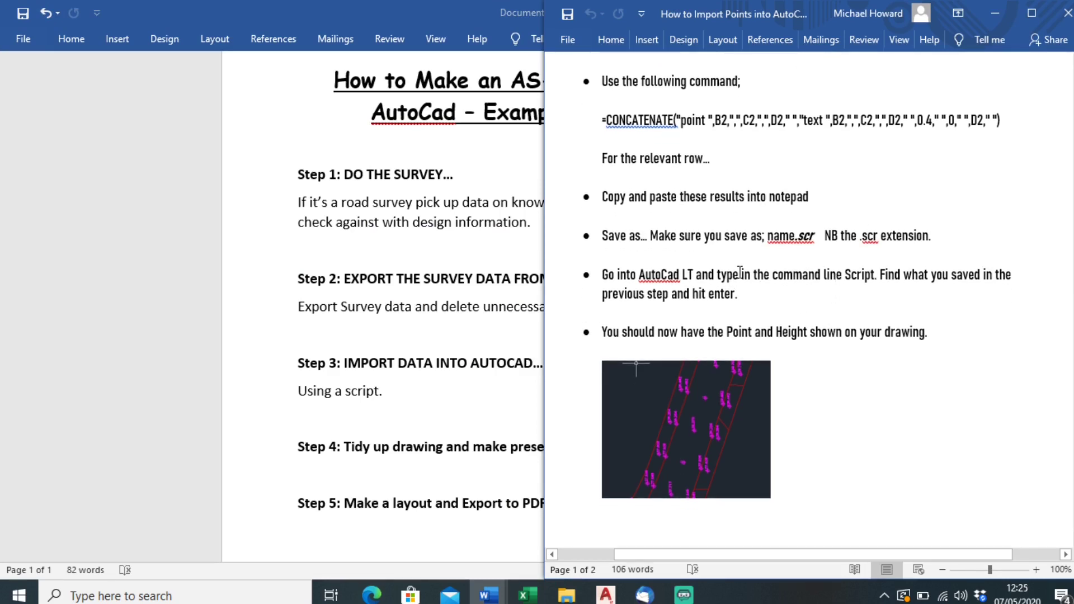
left_click(535, 321)
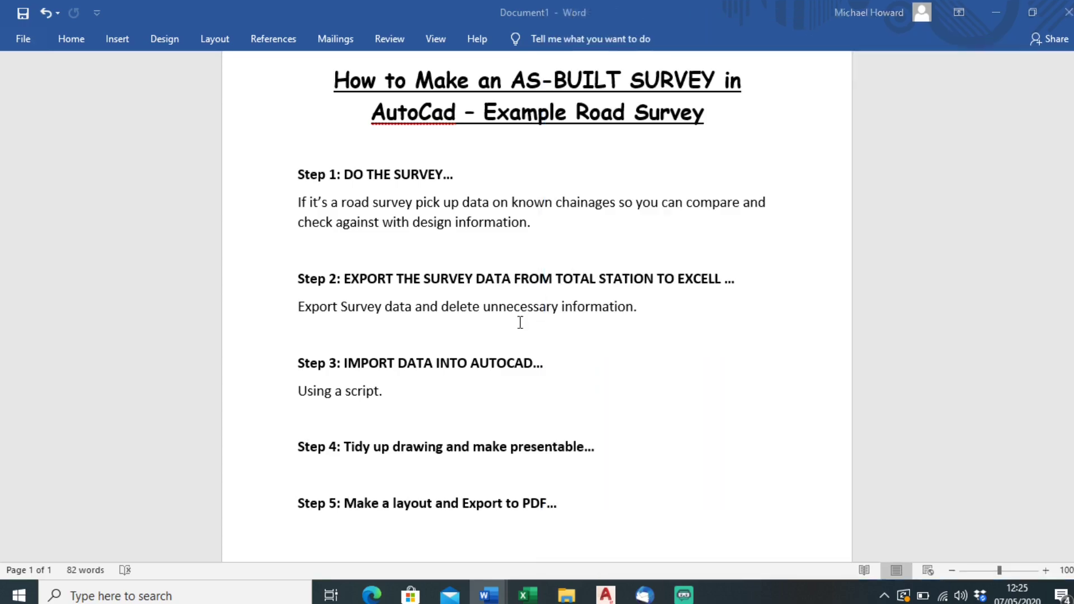
- Switch to AutoCAD LT and bring up the road layout in the Site Plan - Tidy drawing
mouse_move(606, 594)
left_click(565, 537)
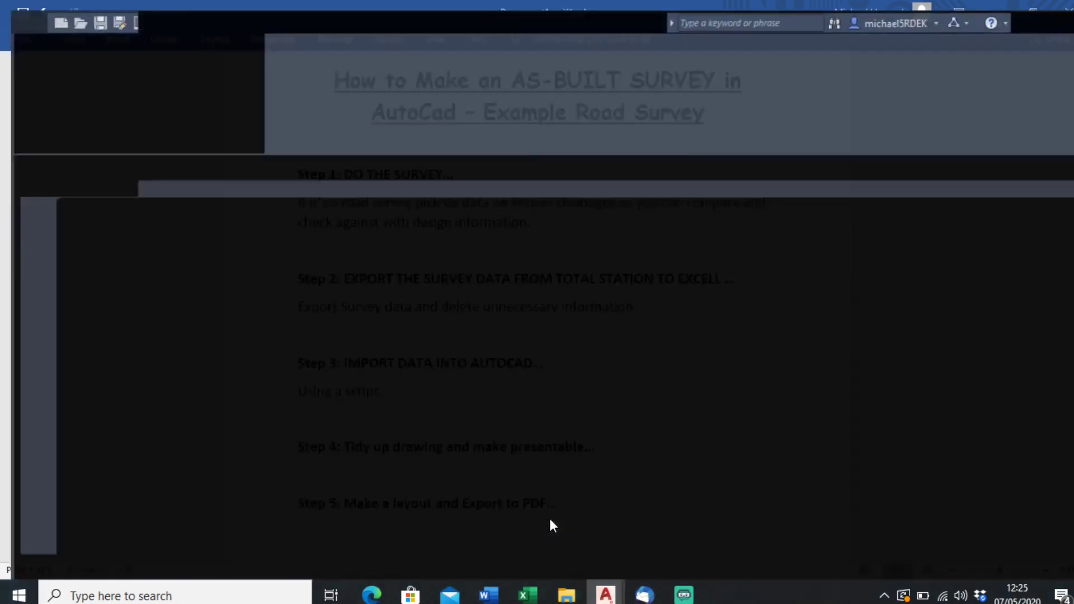
mouse_move(490, 243)
middle_mouse_down()
mouse_move(480, 280)
mouse_move(520, 336)
middle_mouse_up()
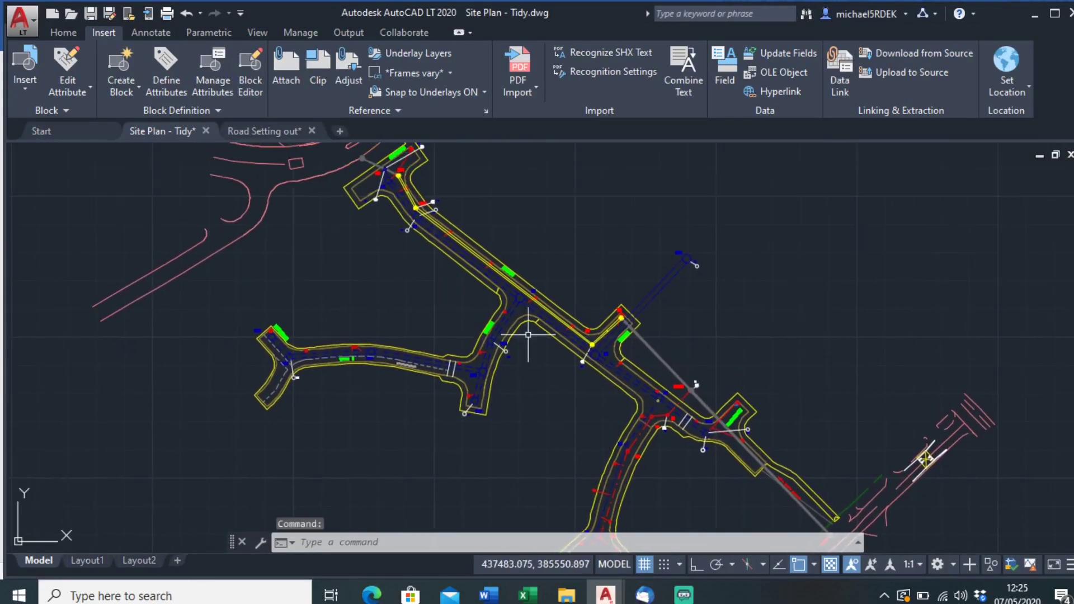
- Create a new layer named ASBUILT INFO and make it the current layer
scroll(516, 364, "up", 5)
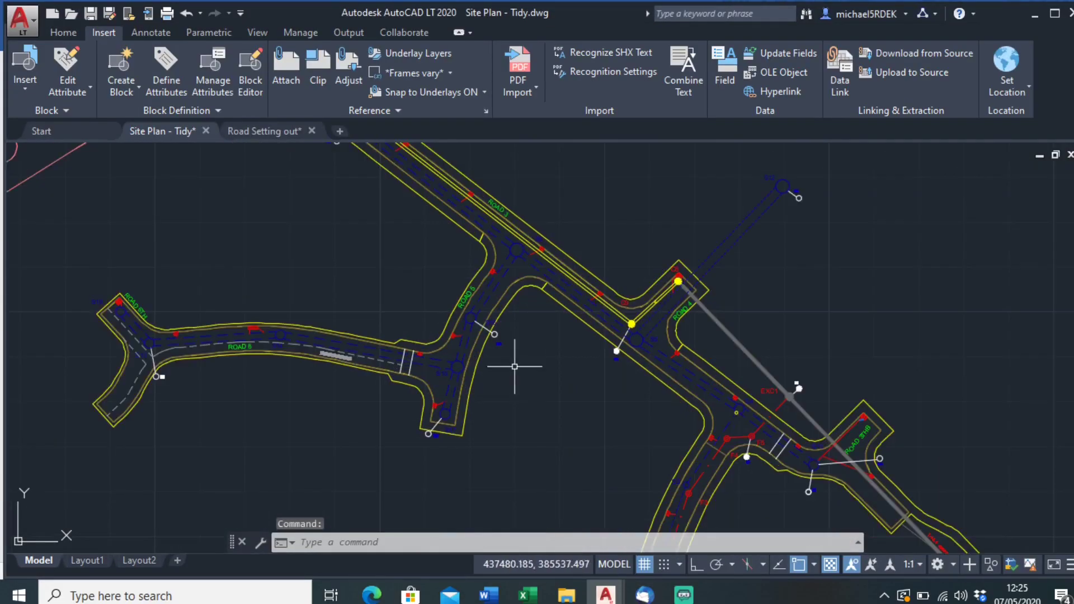
left_click(63, 33)
left_click(453, 70)
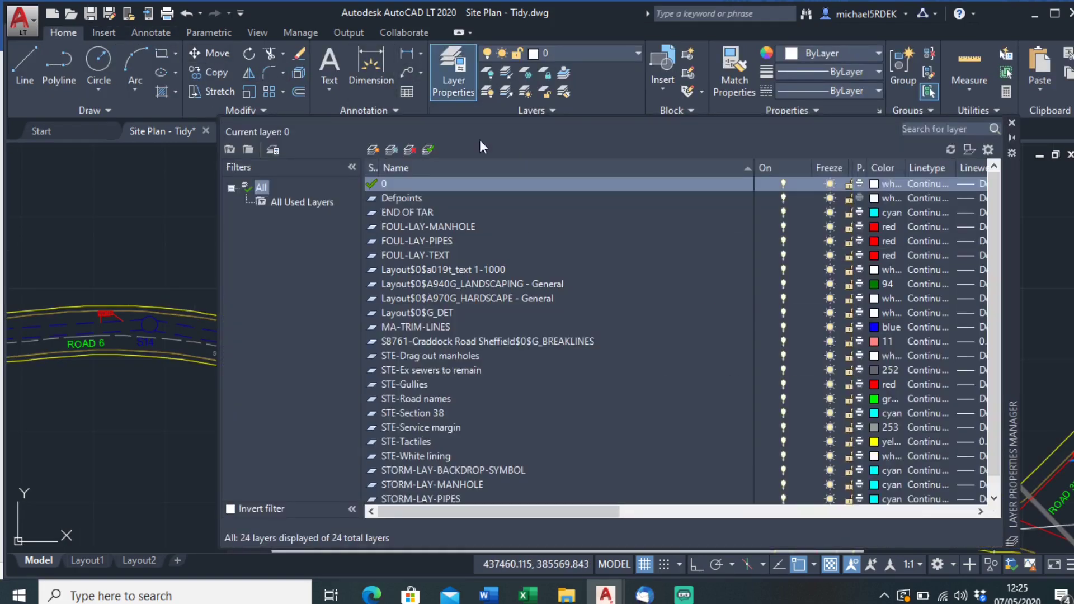
left_click(373, 149)
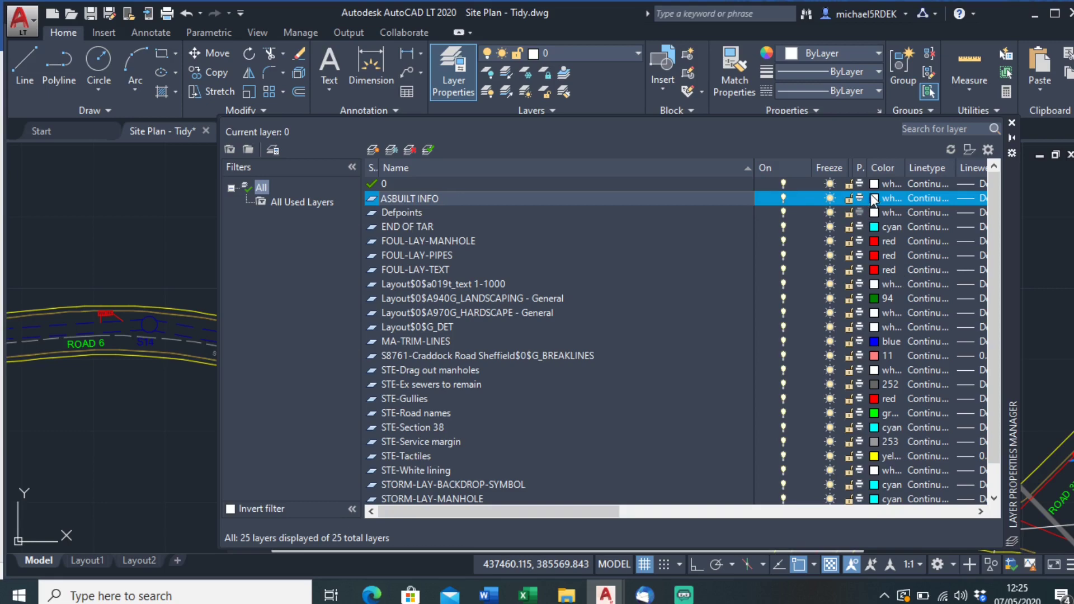
left_click(428, 149)
- Set the ASBUILT INFO layer's colour to magenta and close the layer manager
left_click(875, 199)
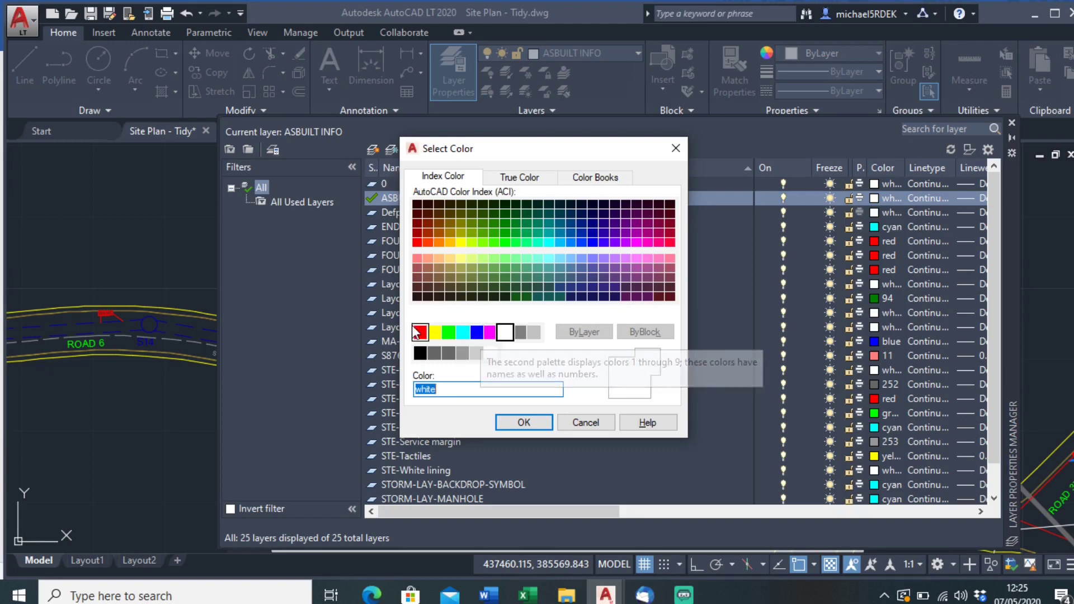
left_click(490, 334)
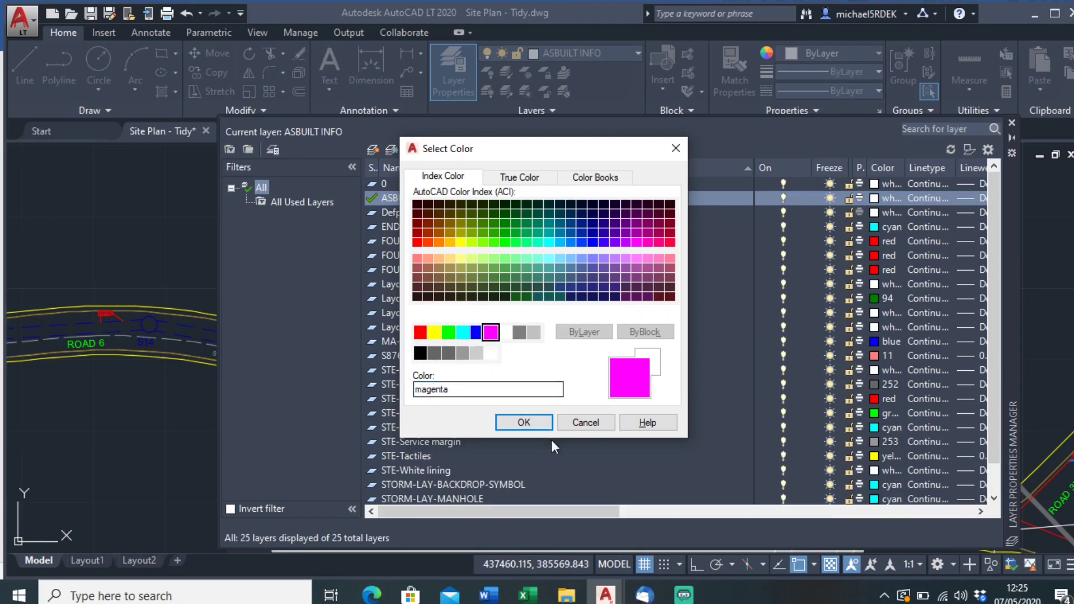
left_click(526, 423)
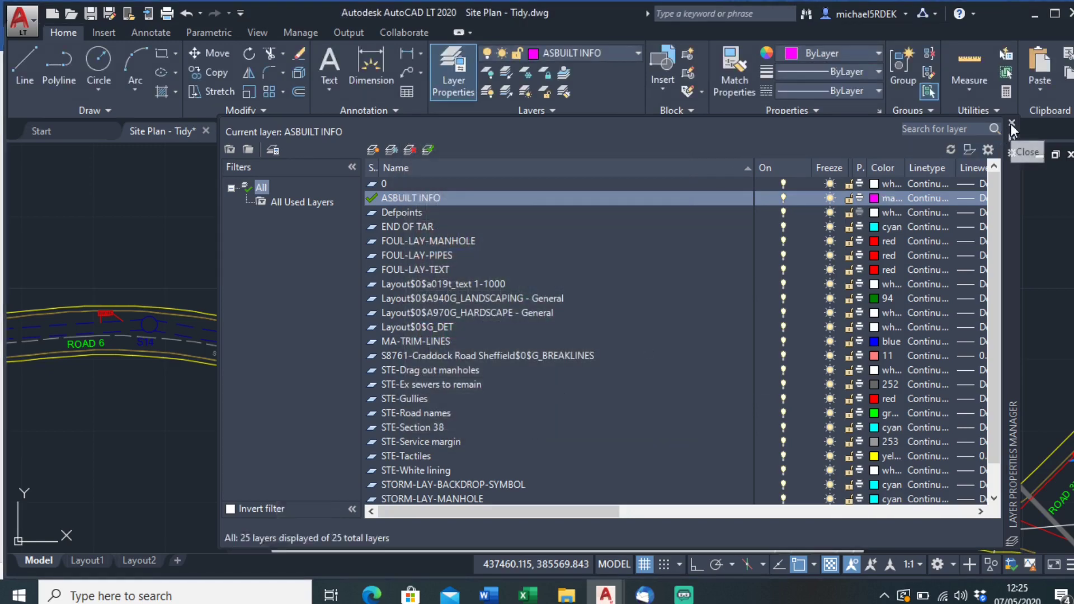
left_click(1012, 124)
- Run the AS BUILT SURVEY INFO script from the Desktop to import the survey points and heights into the site plan
middle_click_drag(556, 364, 576, 342)
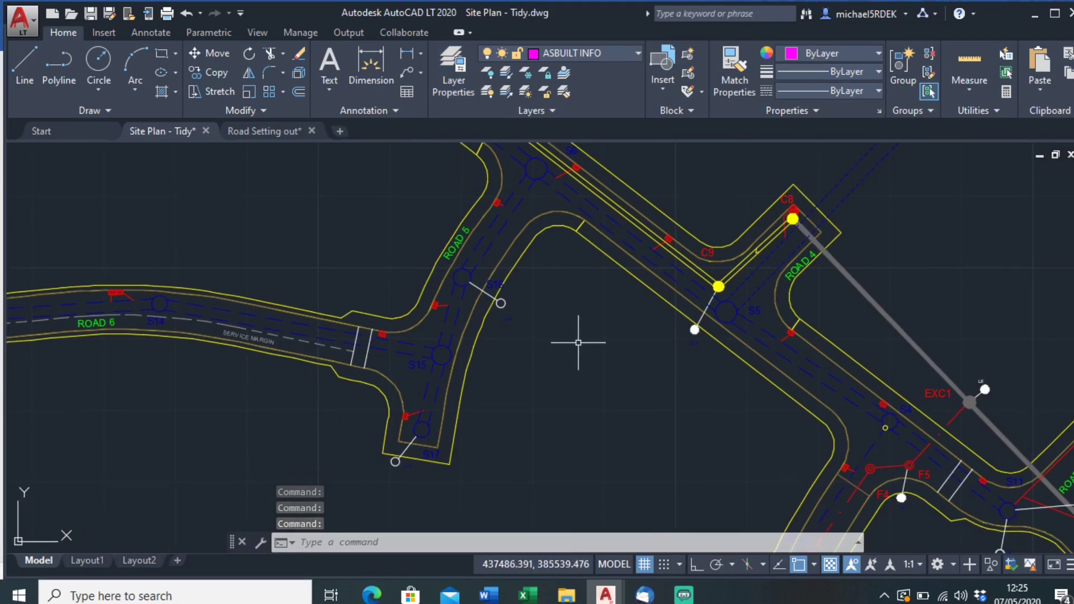
type("s")
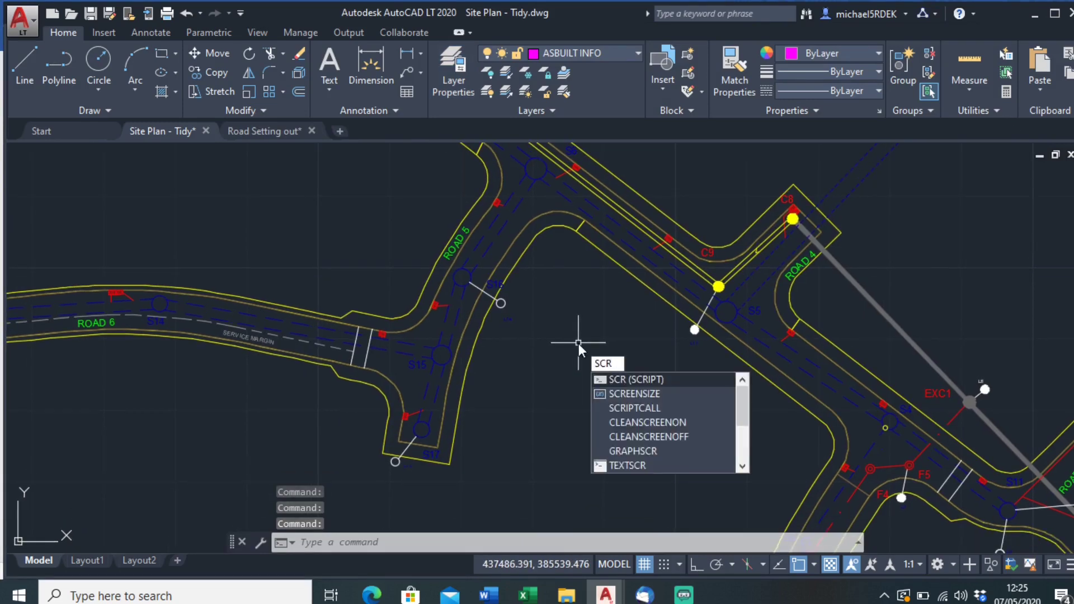
key("Return")
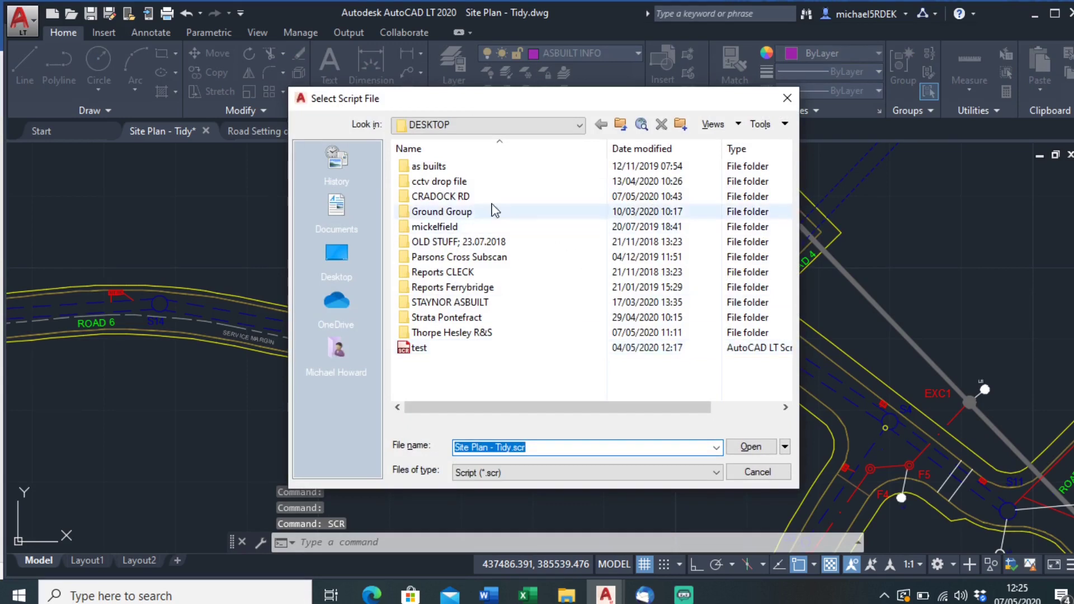
left_click(342, 261)
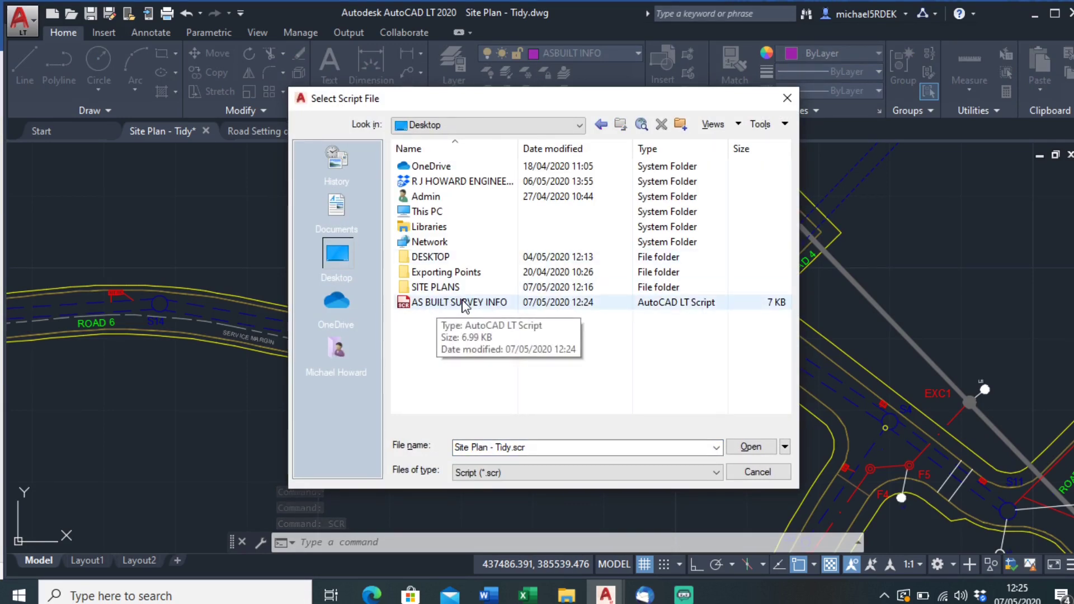
left_click(464, 303)
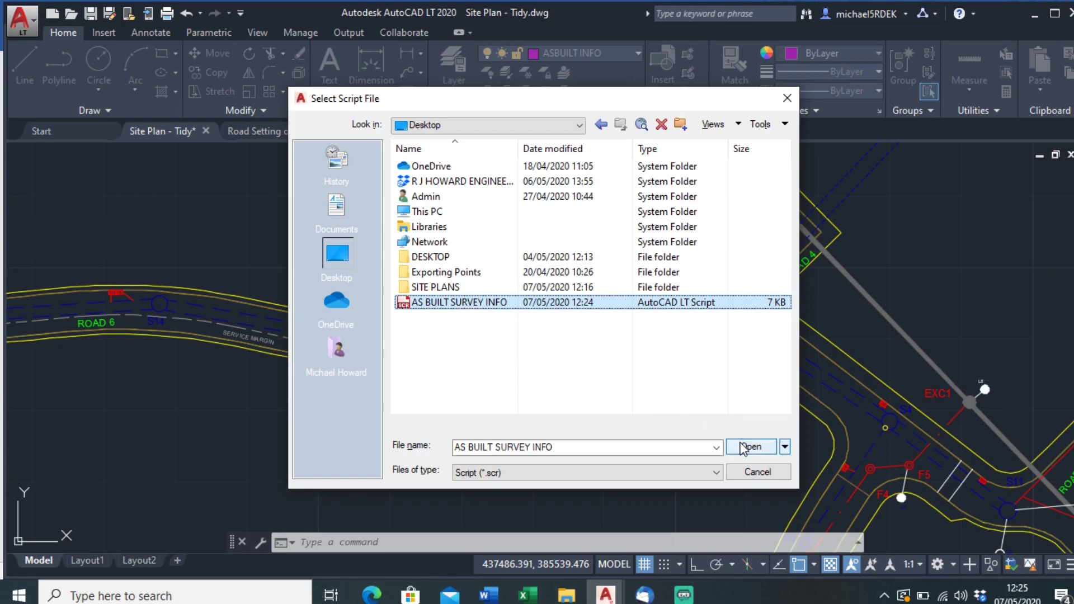
left_click(744, 447)
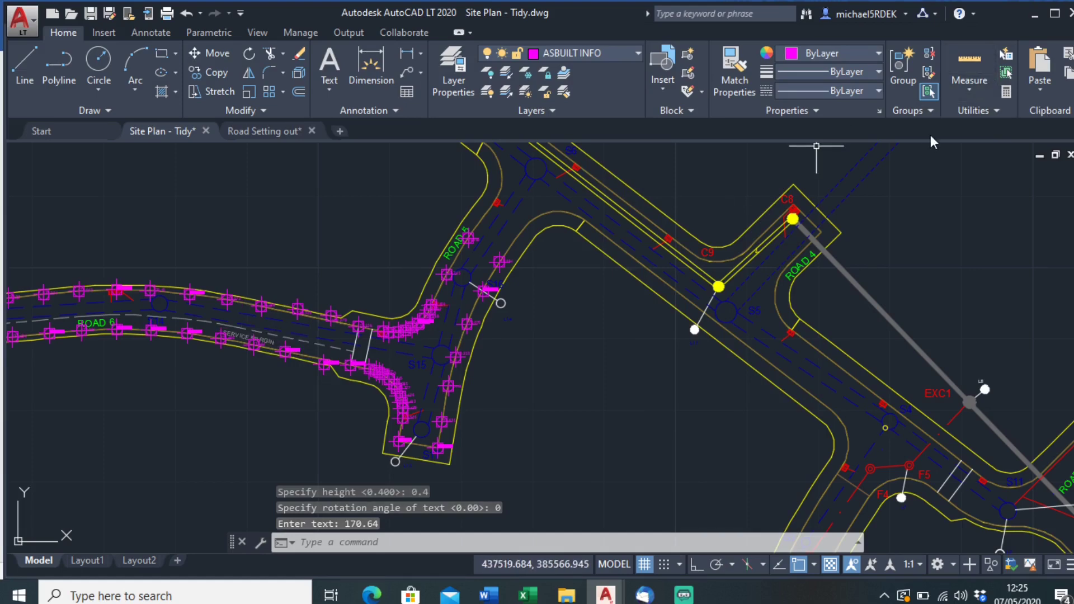
- Set the point style to size in absolute units with a point size of 0.5
left_click(995, 112)
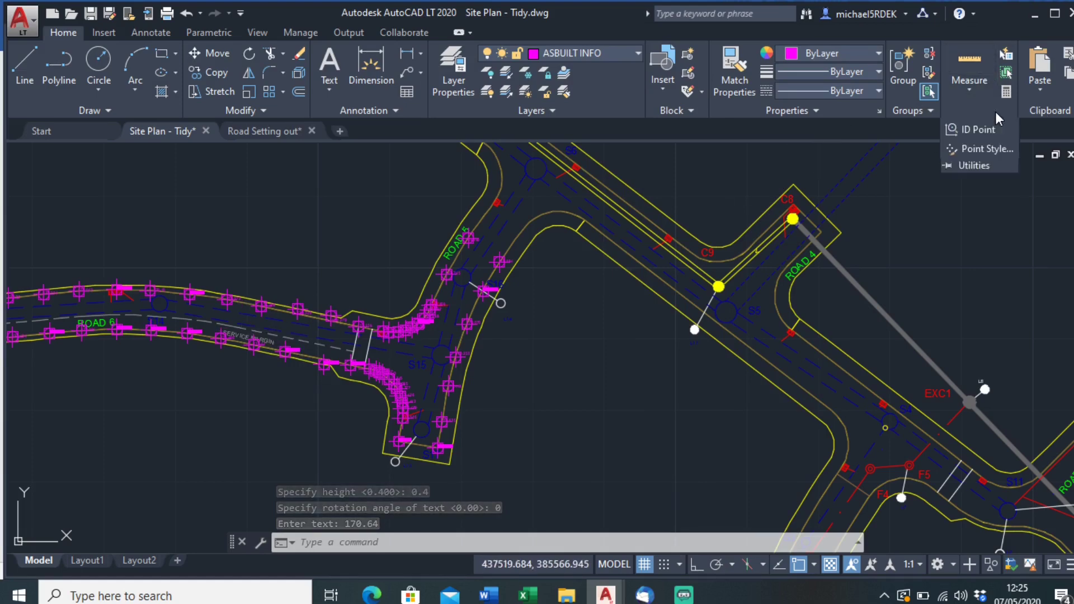
left_click(989, 147)
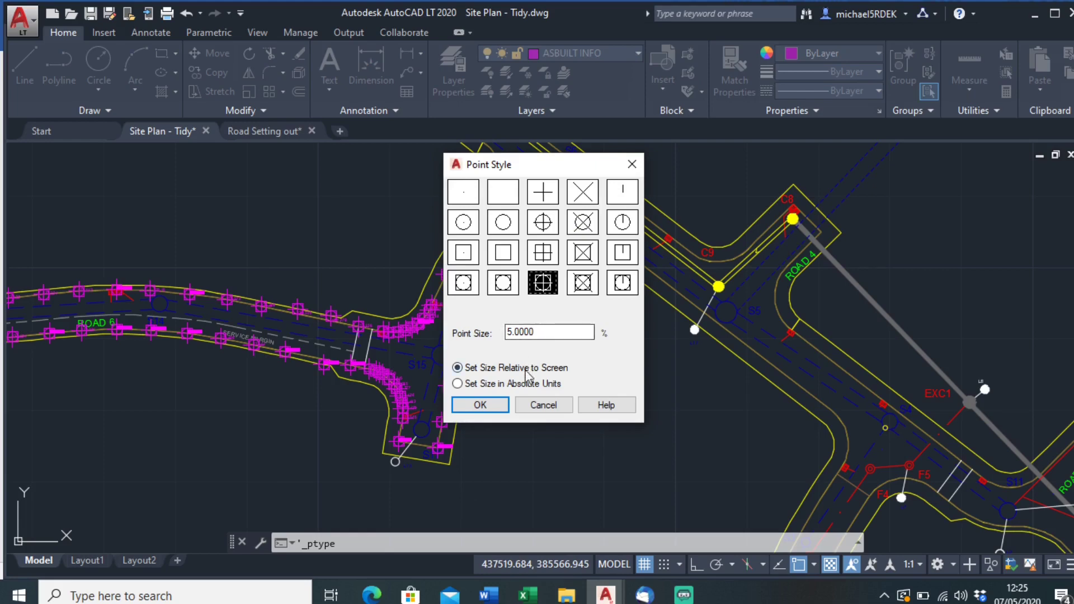
left_click(524, 384)
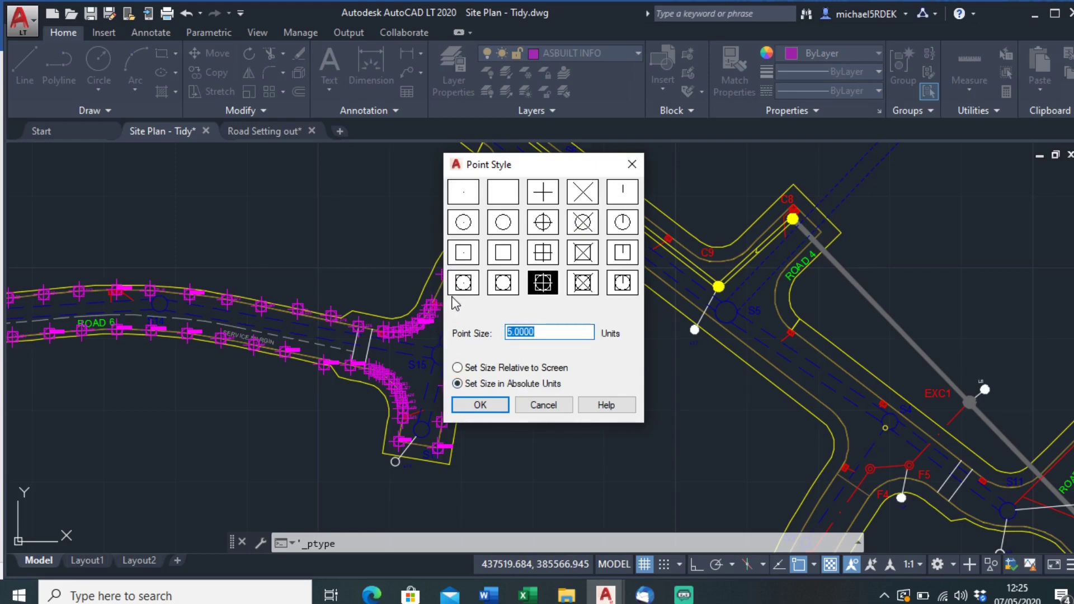
type("0.5")
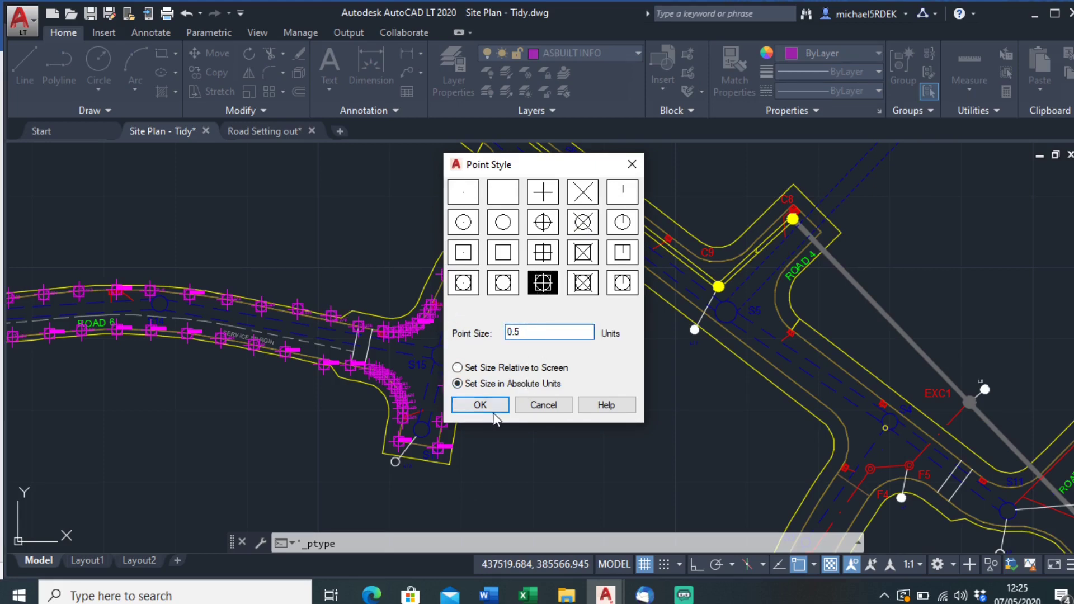
left_click(480, 405)
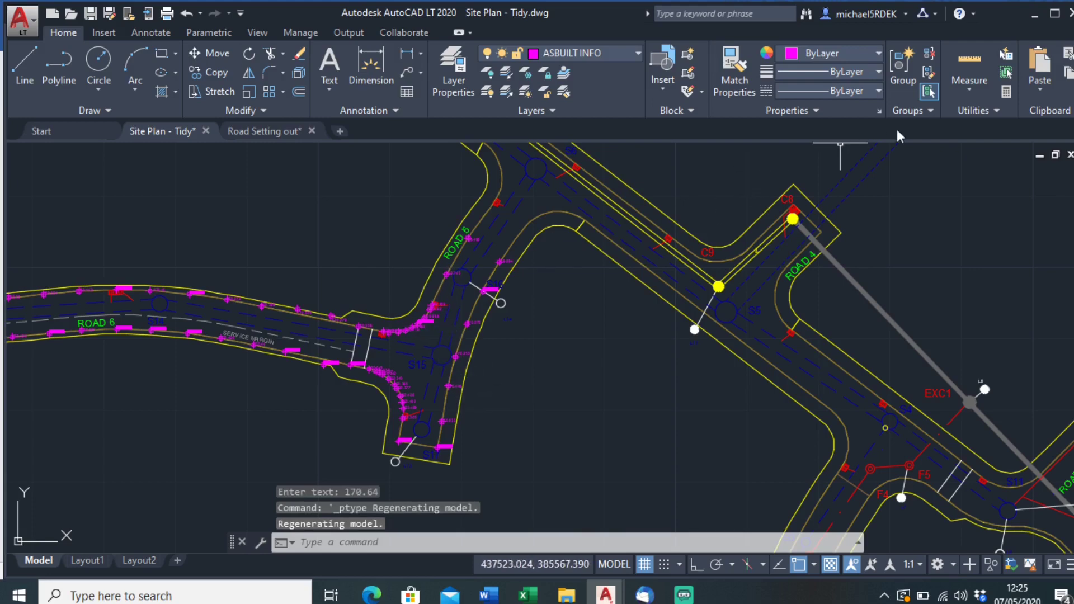
- Reduce the point size further in the Point Style settings, keeping absolute units
left_click(955, 108)
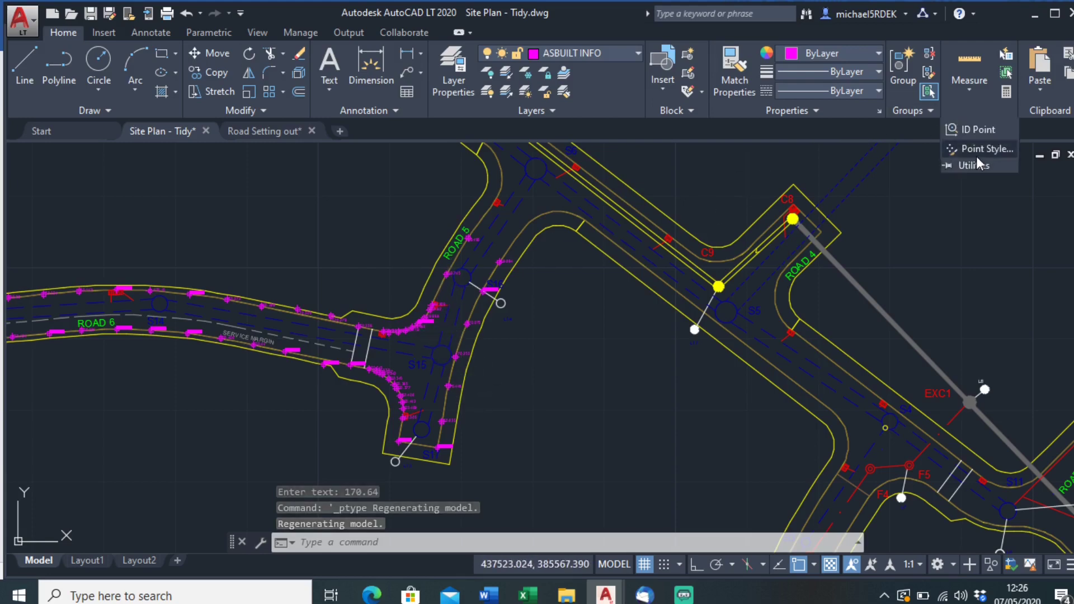
left_click(978, 150)
left_click(556, 334)
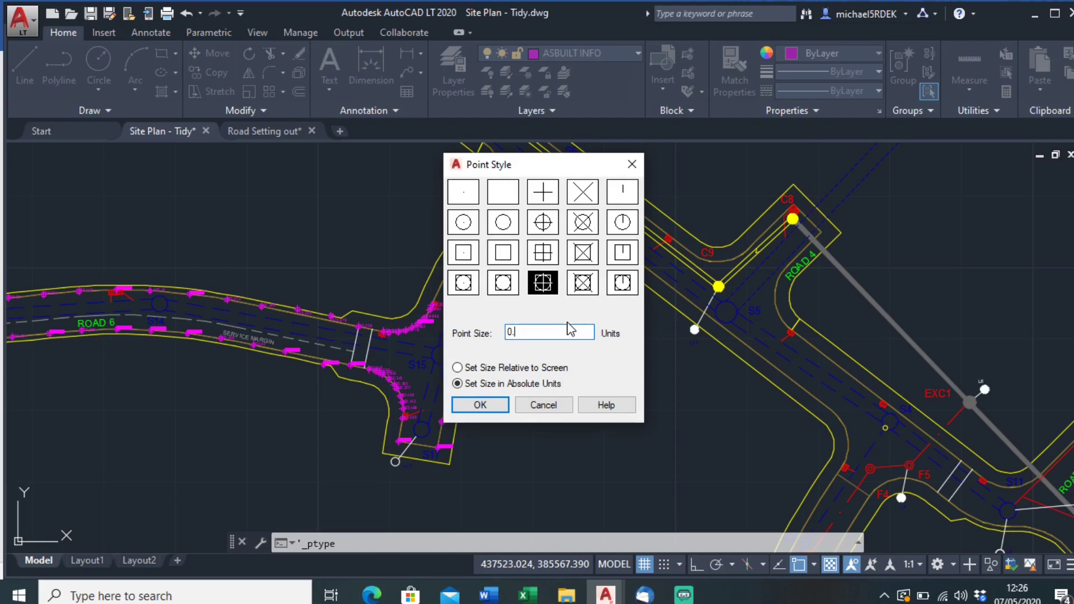
left_click(476, 404)
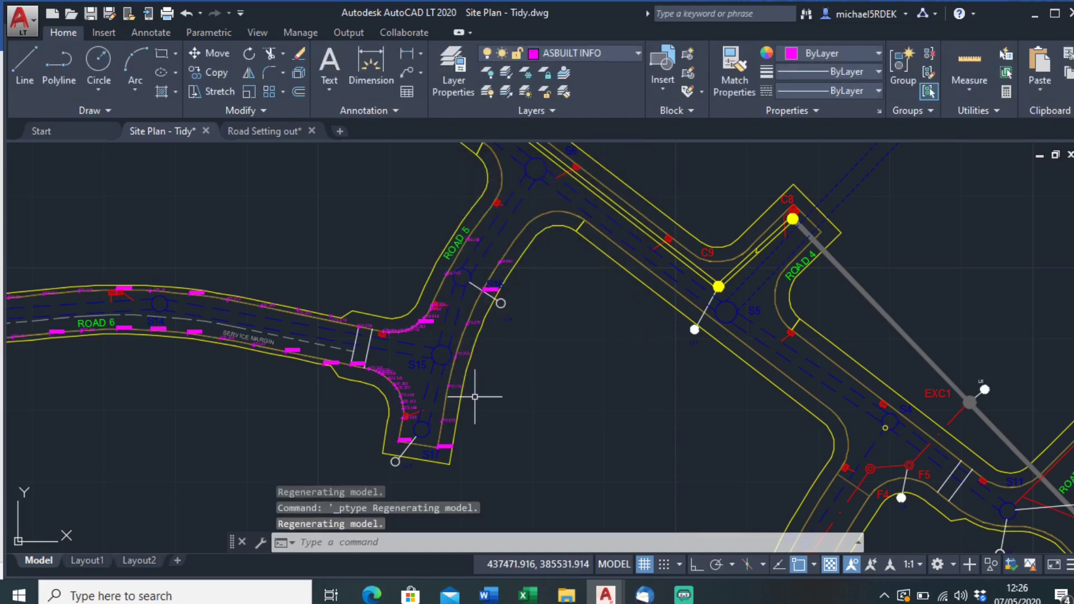
- Examine the imported points and height labels along the channel lines of Road 5, Road 6 and the turning heads
scroll(501, 266, "up", 10)
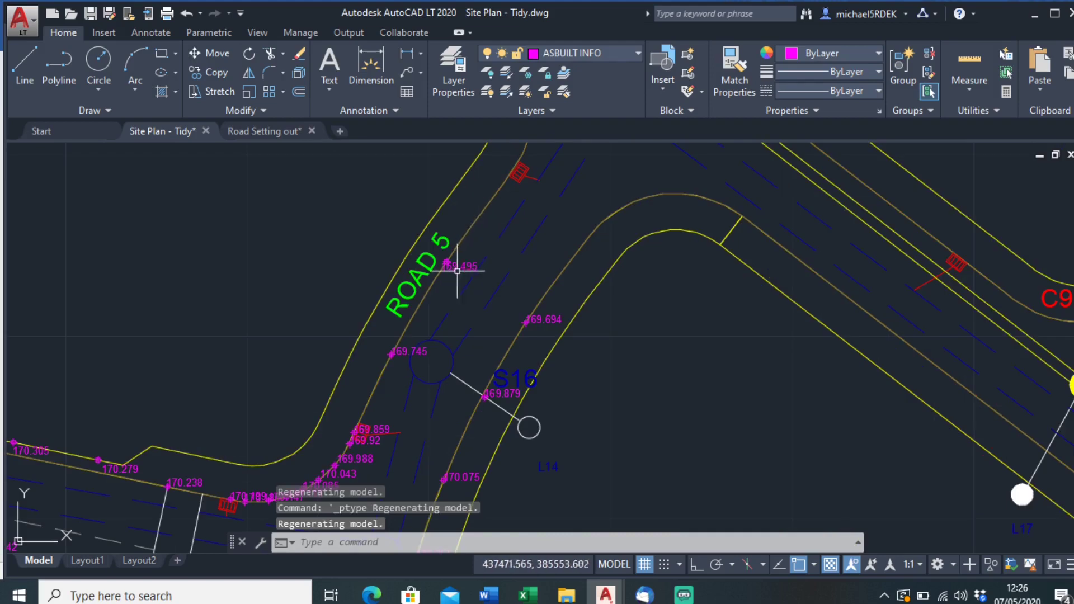
scroll(438, 266, "down", 3)
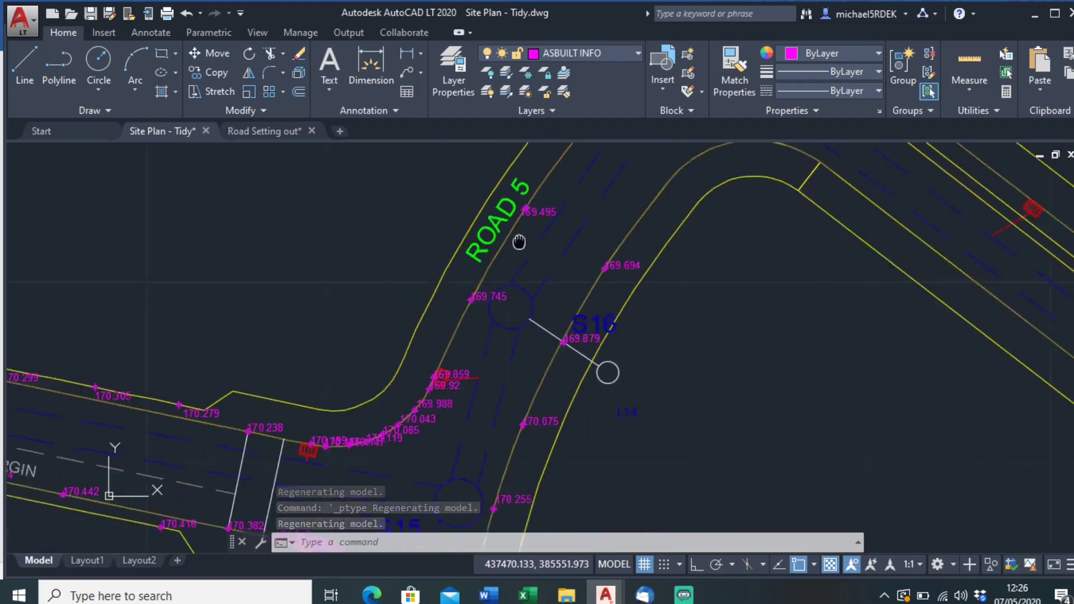
scroll(522, 268, "up", 3)
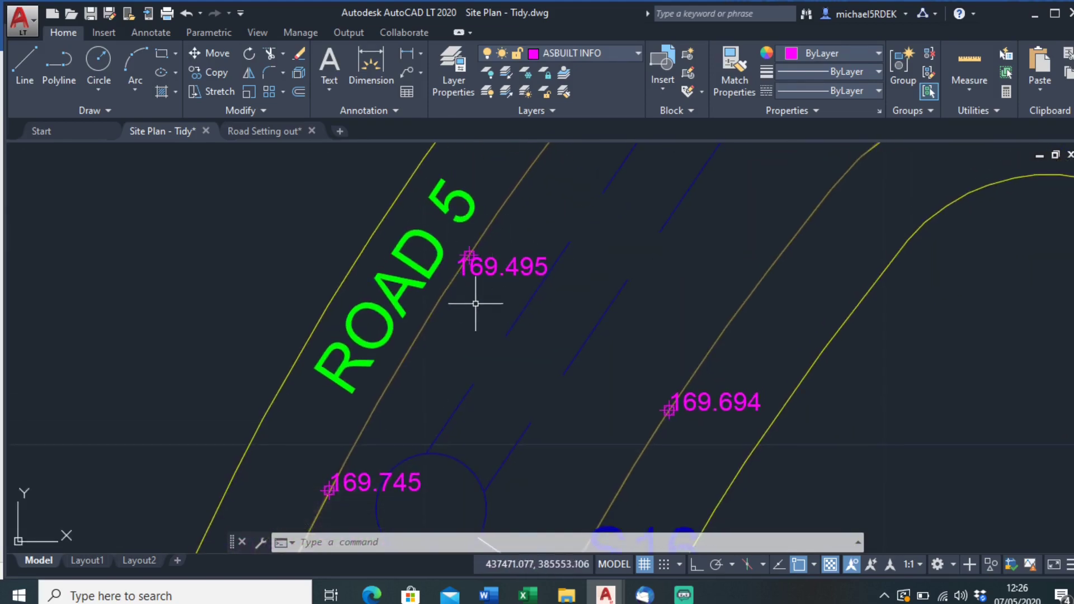
scroll(476, 304, "down", 4)
mouse_move(476, 304)
middle_mouse_down()
mouse_move(482, 288)
mouse_move(587, 226)
middle_mouse_up()
middle_click_drag(391, 341, 585, 242)
scroll(585, 242, "down", 2)
middle_click_drag(338, 321, 601, 279)
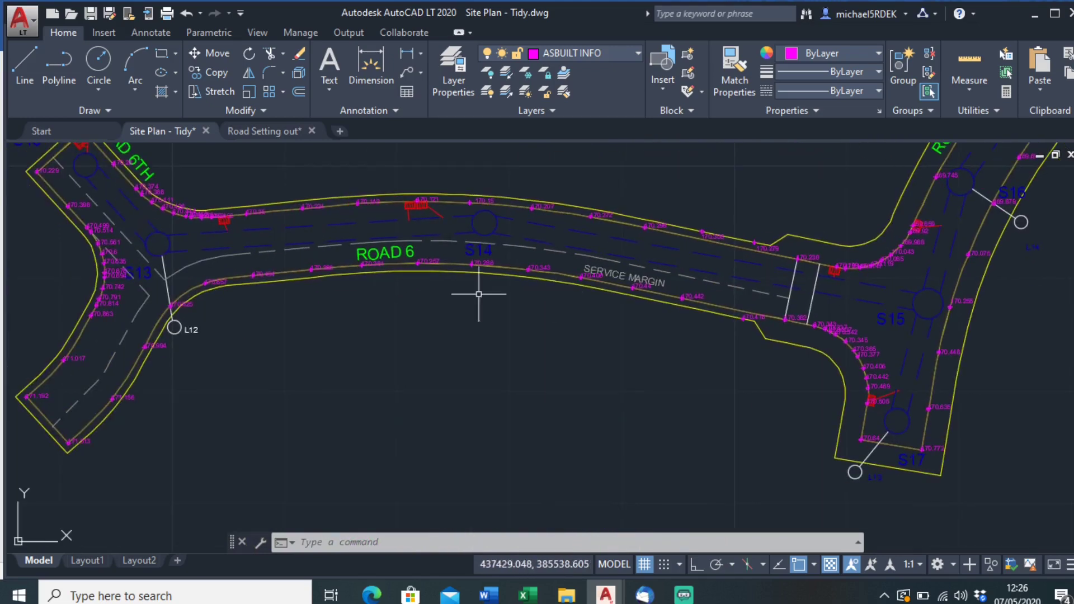
scroll(420, 312, "up", 4)
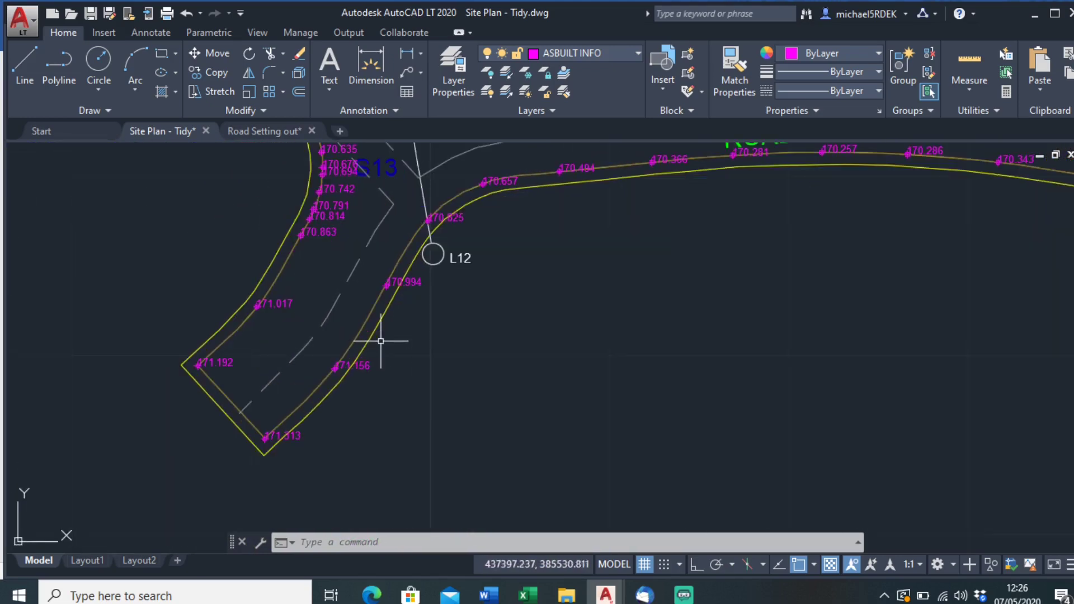
middle_click_drag(447, 274, 268, 355)
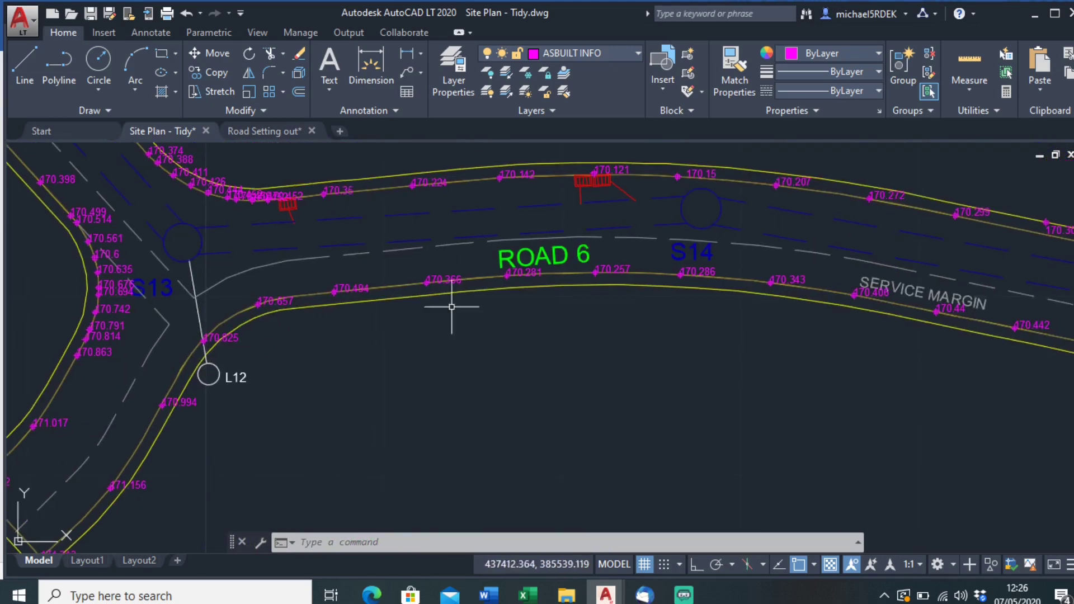
middle_click_drag(480, 315, 319, 358)
scroll(448, 341, "down", 3)
middle_click_drag(554, 347, 438, 314)
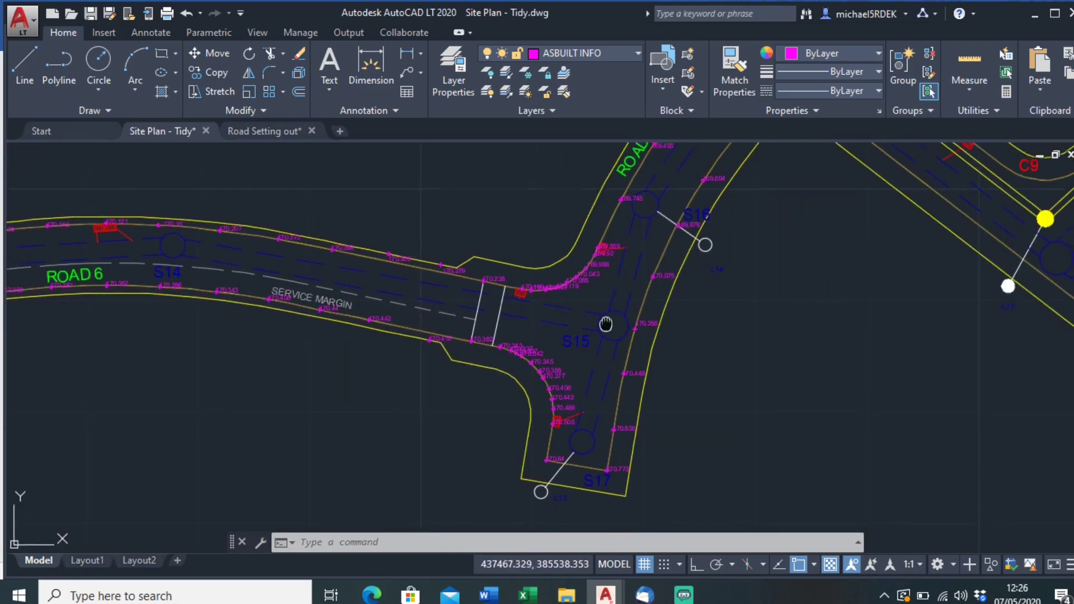
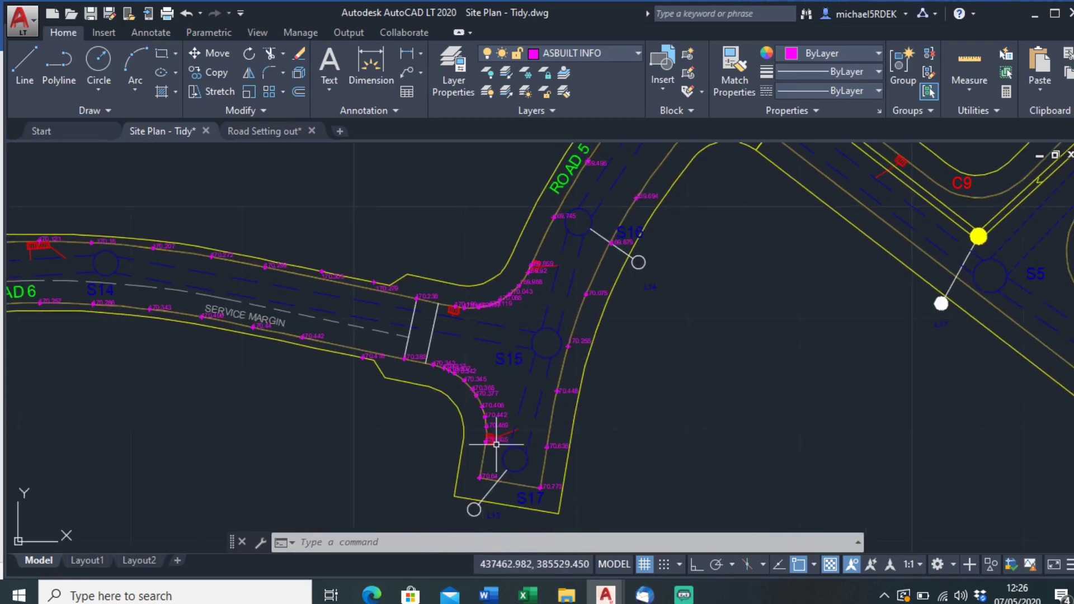
- Review the remaining steps of the AS-BUILT SURVEY guide in Word and return to the site plan drawing
mouse_move(488, 594)
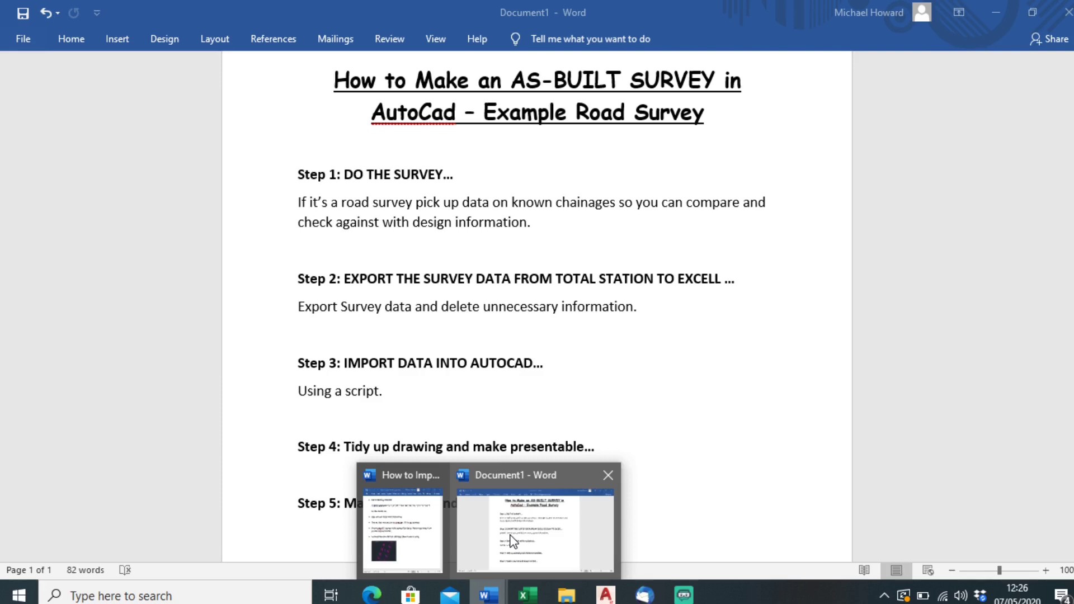
left_click(511, 505)
scroll(512, 505, "down", 2)
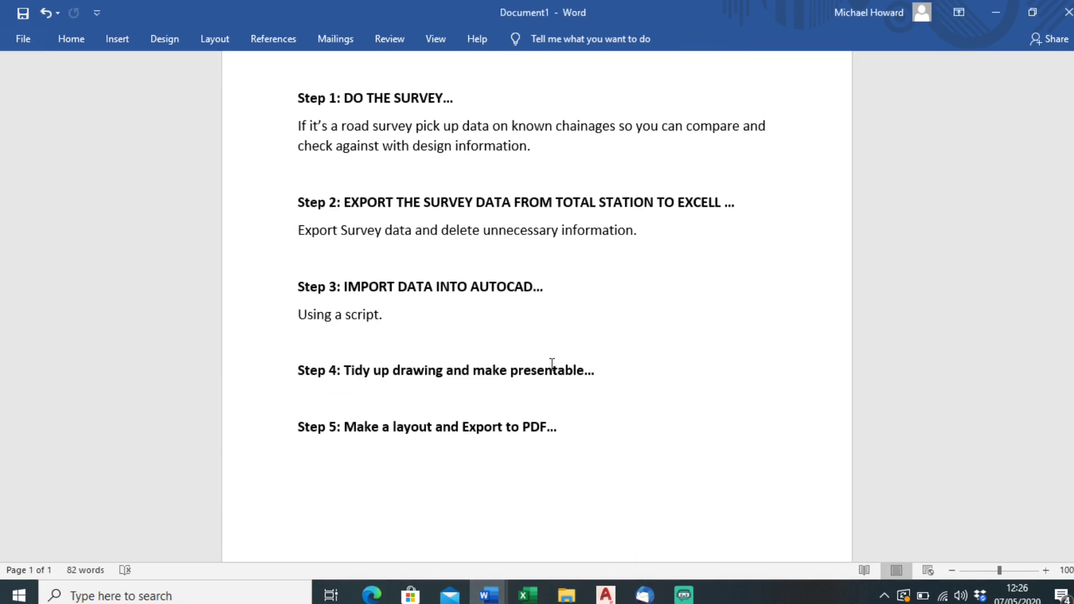
left_click(991, 13)
- Examine the imported survey heights around the Road 5 and Road 6 junction and along the service margin
middle_click_drag(690, 232, 640, 315)
scroll(425, 370, "up", 3)
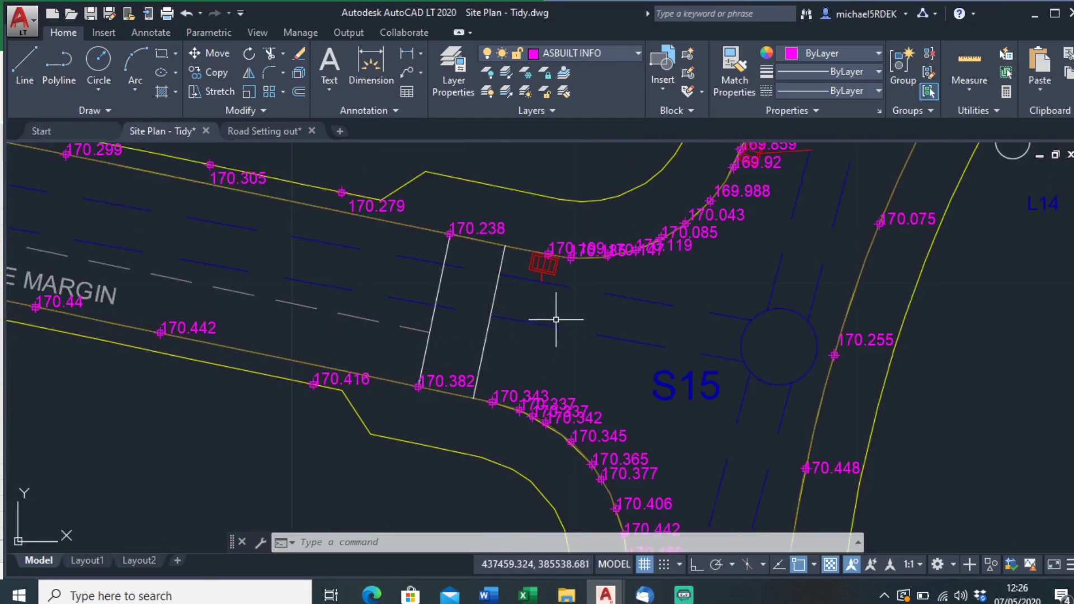
scroll(555, 322, "down", 2)
middle_click_drag(555, 322, 528, 350)
scroll(628, 288, "down", 2)
middle_click_drag(627, 287, 475, 363)
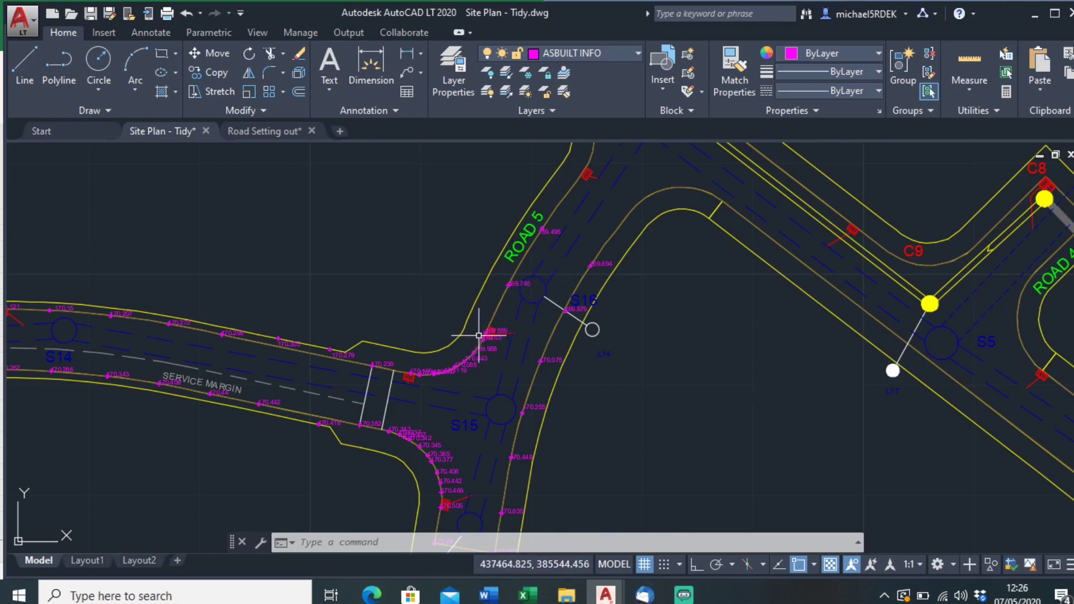
scroll(532, 235, "up", 2)
scroll(599, 316, "down", 2)
middle_click_drag(598, 316, 592, 356)
middle_click_drag(547, 391, 617, 278)
mouse_move(521, 383)
middle_mouse_down()
mouse_move(561, 347)
mouse_move(664, 337)
middle_mouse_up()
middle_click_drag(364, 303, 436, 295)
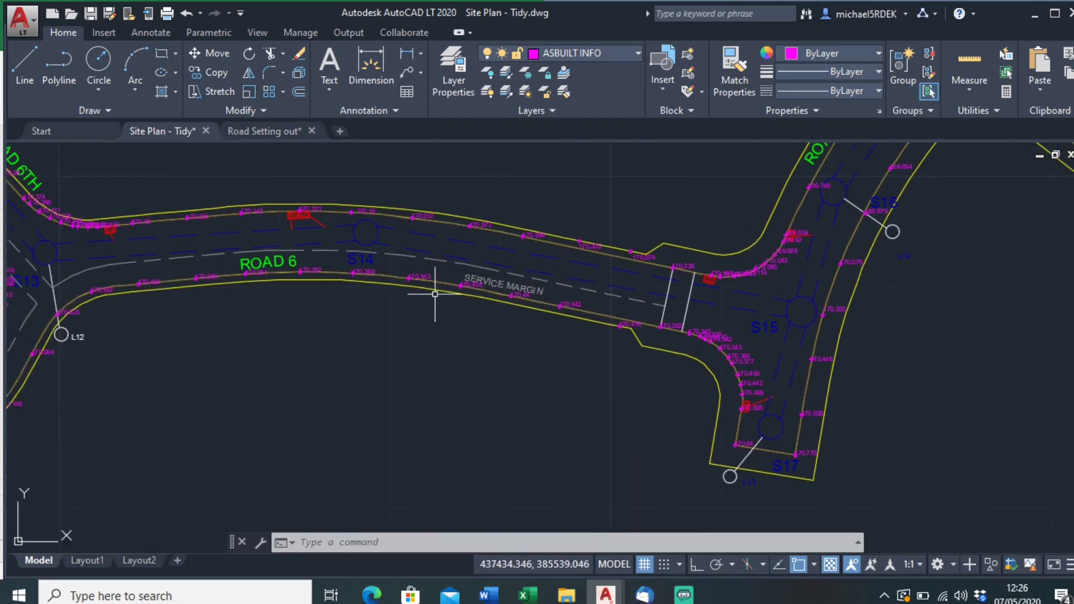
- Switch to the Road Setting out drawing and select the Road 5 centre line
left_click(237, 131)
middle_click_drag(396, 216, 421, 349)
scroll(448, 283, "down", 5)
scroll(460, 305, "up", 6)
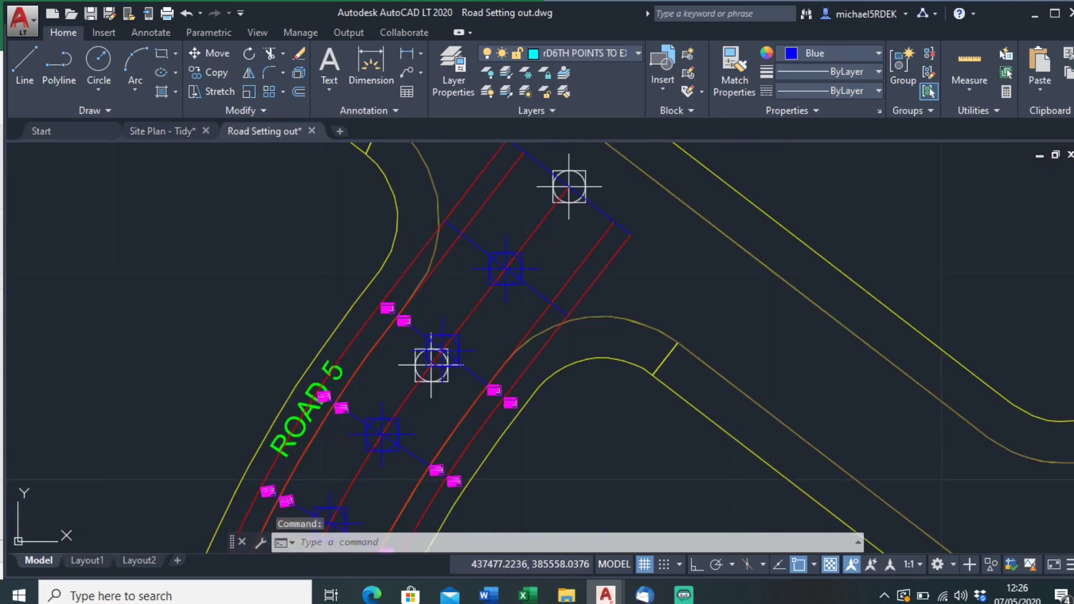
left_click(470, 314)
scroll(426, 371, "down", 2)
middle_click_drag(401, 404, 554, 232)
mouse_move(447, 377)
middle_mouse_down()
mouse_move(504, 258)
mouse_move(403, 381)
middle_mouse_up()
scroll(454, 350, "up", 1)
middle_click_drag(502, 256, 448, 360)
scroll(453, 351, "up", 1)
scroll(448, 359, "down", 1)
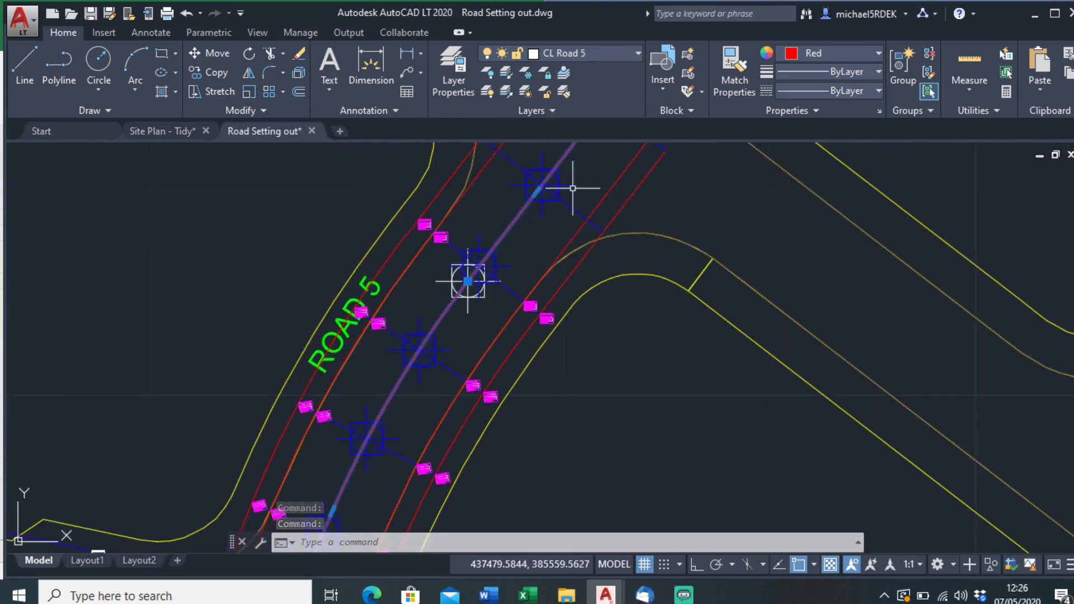
- Add a Road 5 chainage cross line to the selection and extend it with Select Similar
left_click(573, 205)
middle_click_drag(572, 206, 491, 308)
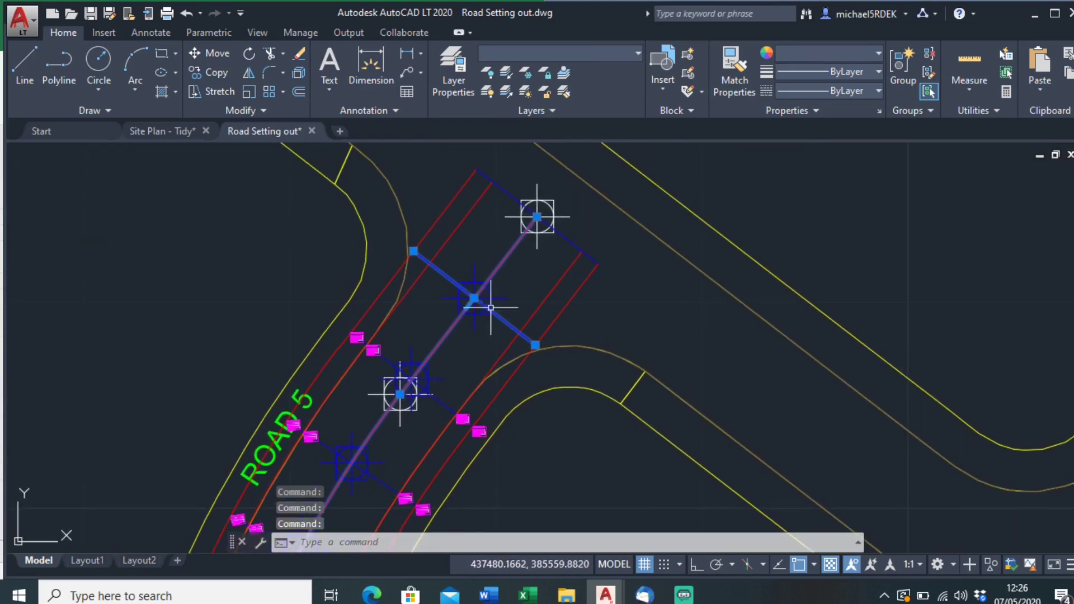
right_click(406, 330)
left_click(483, 458)
- Add a chainage 20 coordinate label on Road 5 to the selection and extend it with Select Similar
scroll(484, 300, "down", 2)
scroll(395, 319, "up", 3)
mouse_move(431, 304)
middle_mouse_down()
mouse_move(431, 265)
mouse_move(410, 283)
middle_mouse_up()
scroll(355, 366, "up", 6)
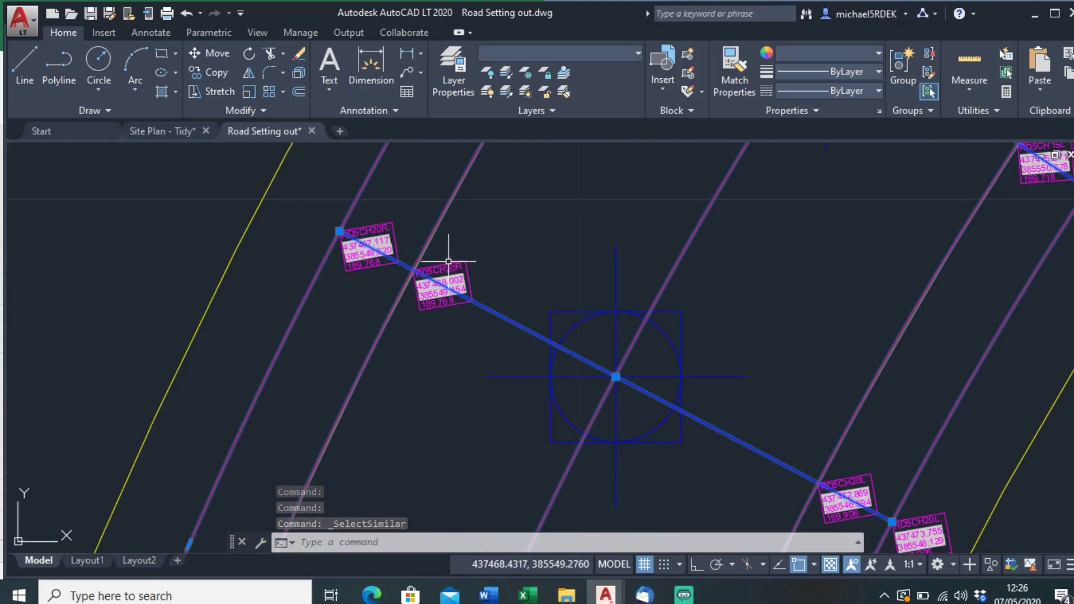
left_click(449, 263)
right_click(395, 190)
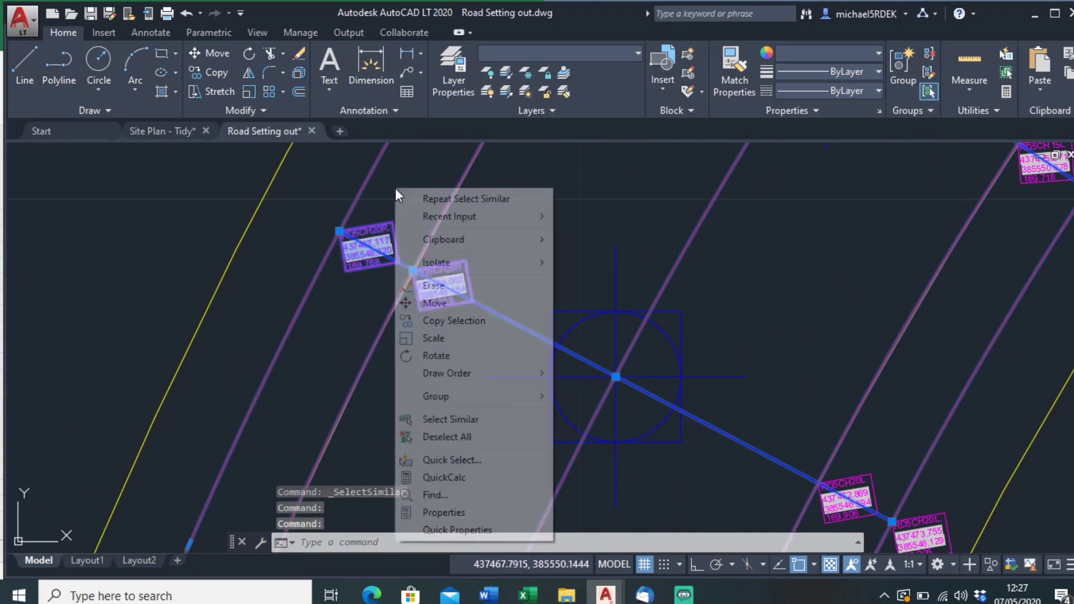
left_click(409, 420)
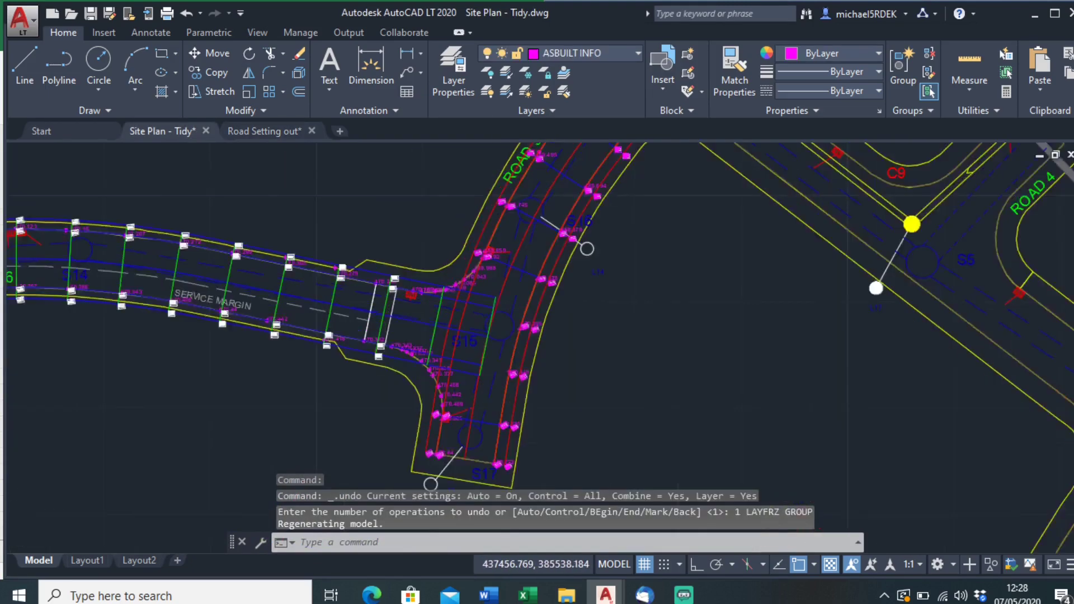
- Compare the as-built heights with the design heights in the setting-out labels along Road 5 of the site plan
scroll(537, 336, "up", 3)
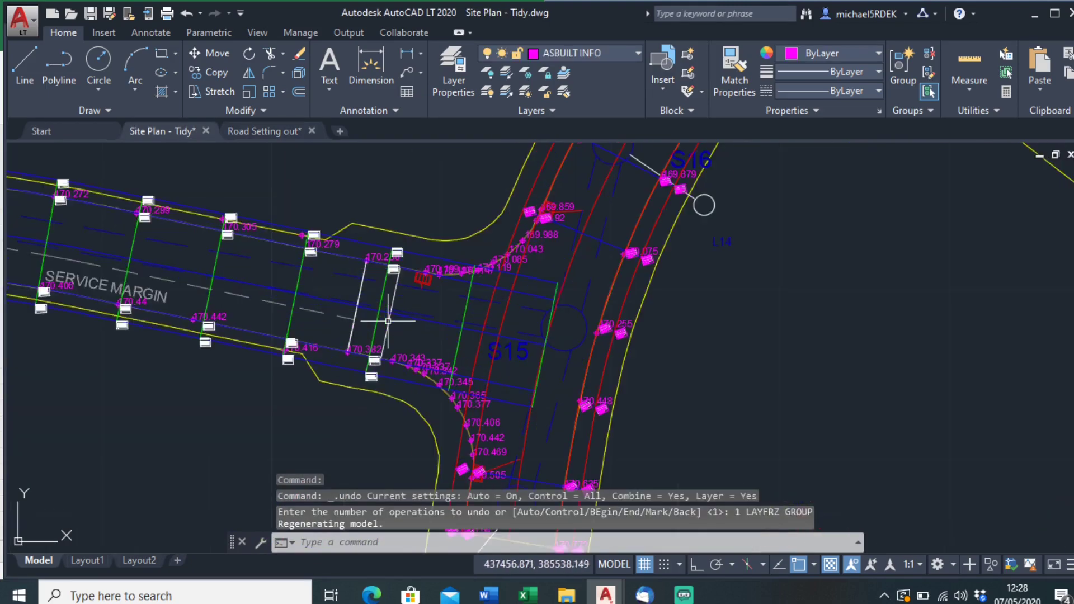
middle_click_drag(537, 336, 584, 321)
mouse_move(280, 207)
middle_mouse_down()
mouse_move(559, 174)
mouse_move(679, 213)
mouse_move(655, 246)
mouse_move(148, 327)
middle_mouse_up()
middle_click_drag(519, 266, 343, 302)
middle_click_drag(427, 255, 418, 294)
scroll(384, 290, "up", 4)
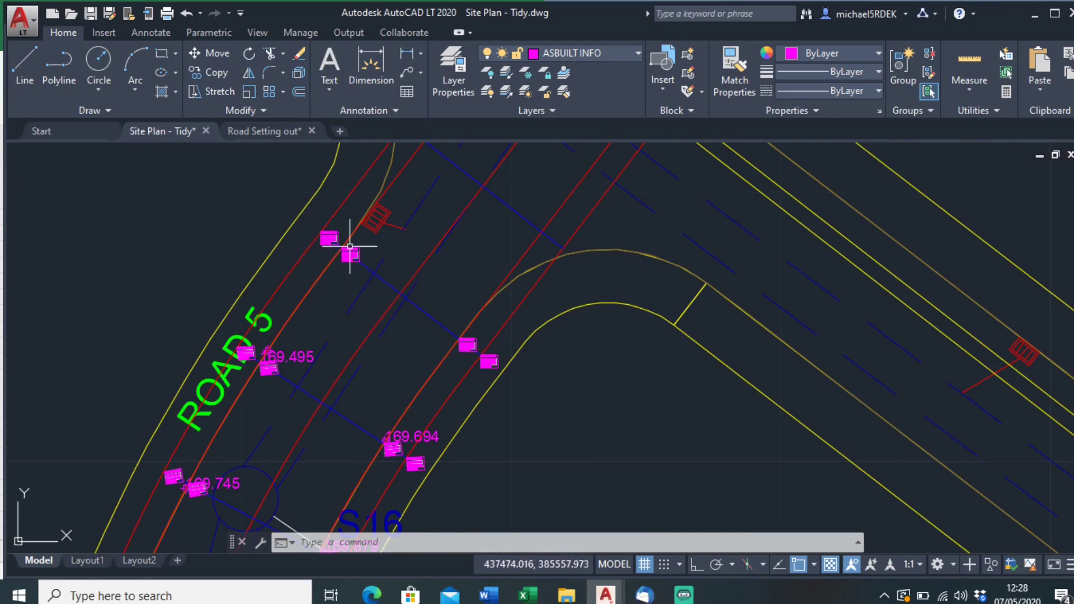
scroll(316, 350, "up", 6)
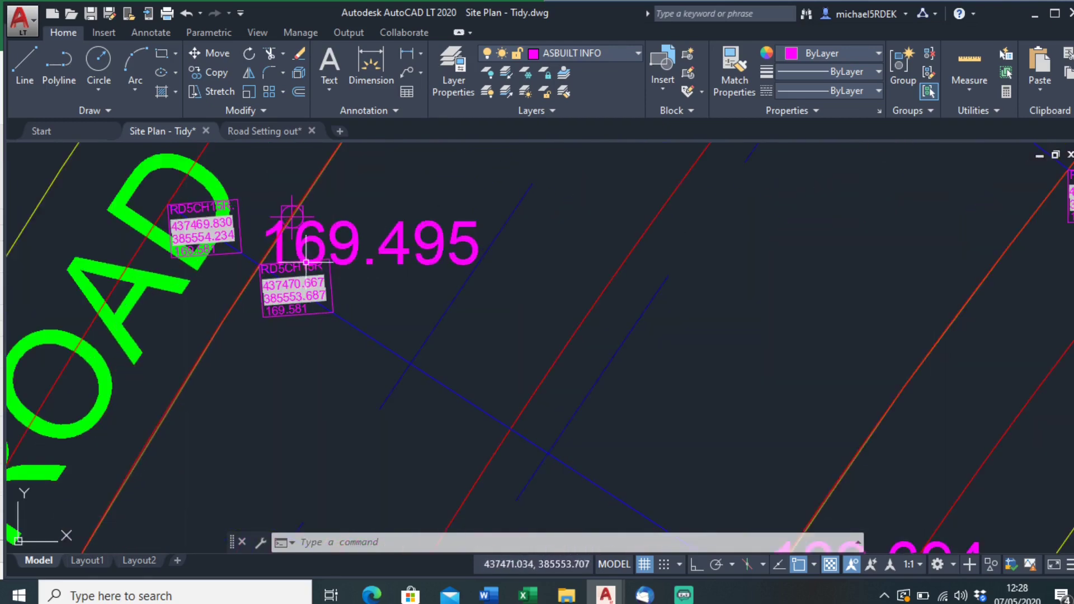
scroll(281, 263, "up", 2)
scroll(277, 275, "down", 6)
middle_click_drag(278, 285, 362, 199)
scroll(243, 371, "up", 6)
middle_click_drag(236, 396, 304, 282)
scroll(311, 341, "up", 2)
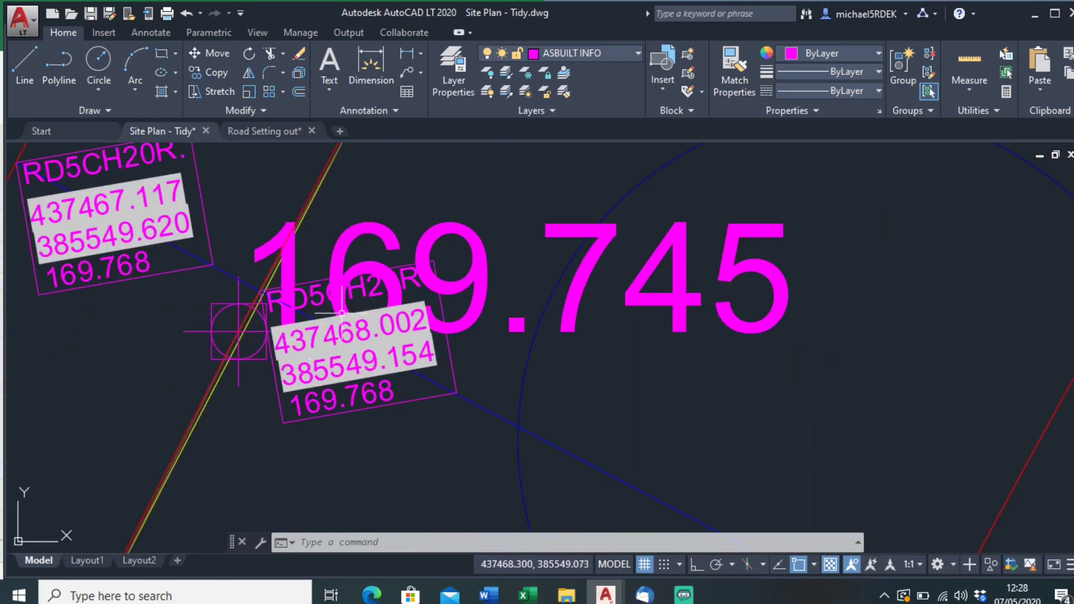
scroll(269, 304, "up", 2)
scroll(129, 257, "down", 2)
middle_click_drag(163, 282, 315, 351)
scroll(379, 323, "down", 8)
scroll(455, 351, "down", 4)
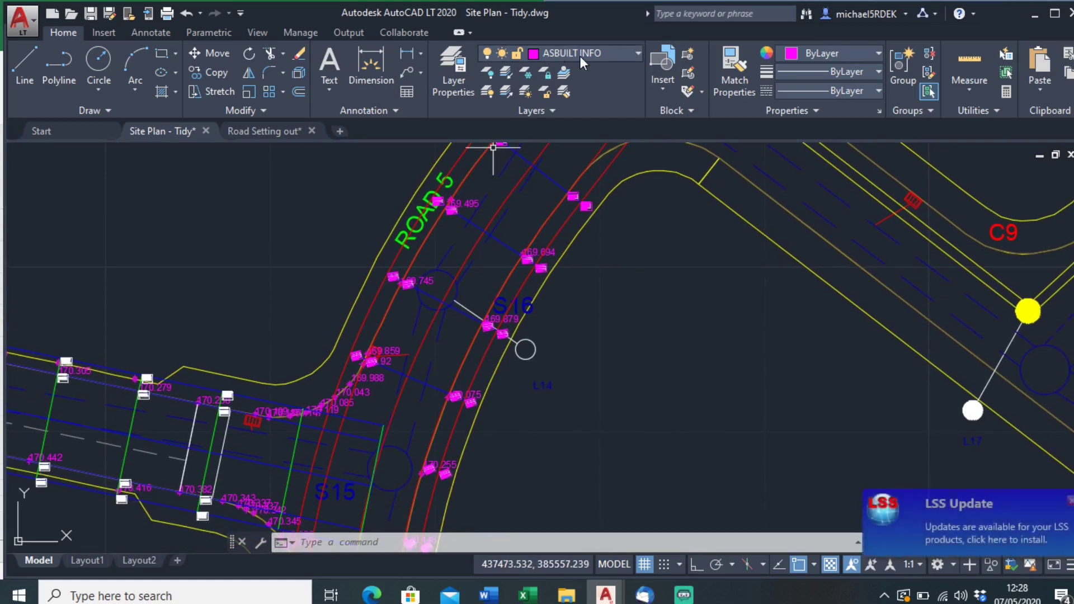
- Place the multiline text CH0, height 0.4, at the start of the Road 5 centre line near manhole S6
middle_click_drag(356, 181, 213, 321)
left_click(110, 39)
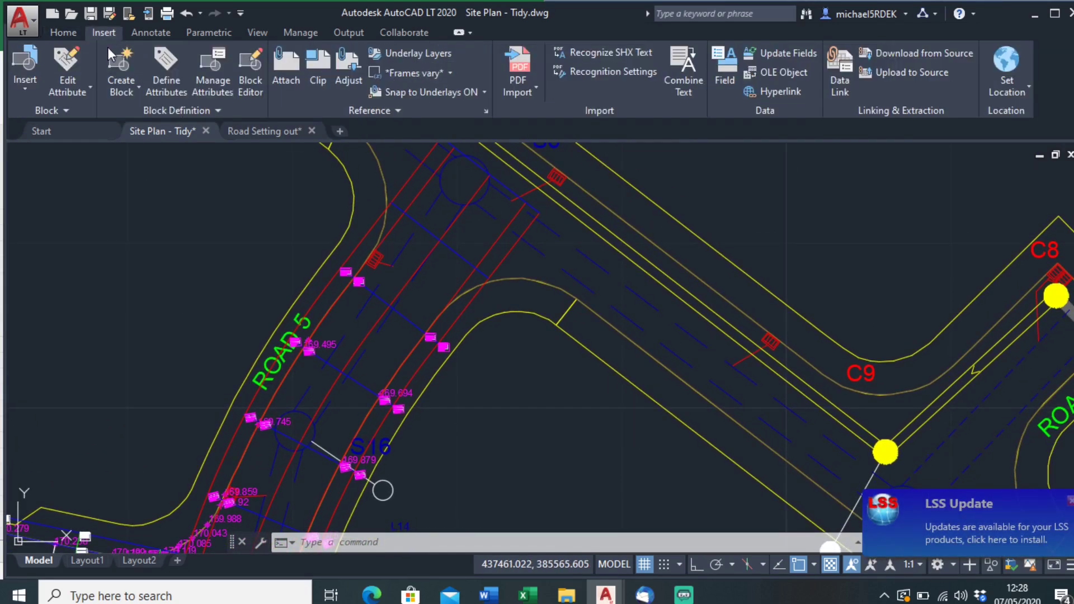
left_click(148, 32)
left_click(37, 64)
mouse_move(401, 218)
middle_mouse_down()
mouse_move(376, 266)
mouse_move(404, 292)
middle_mouse_up()
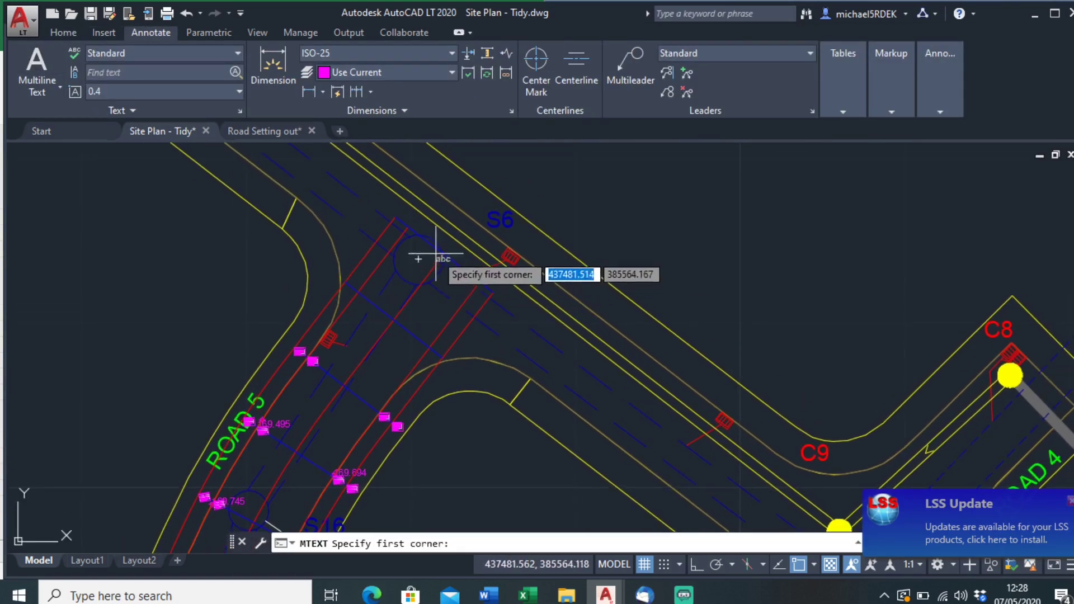
scroll(436, 256, "up", 5)
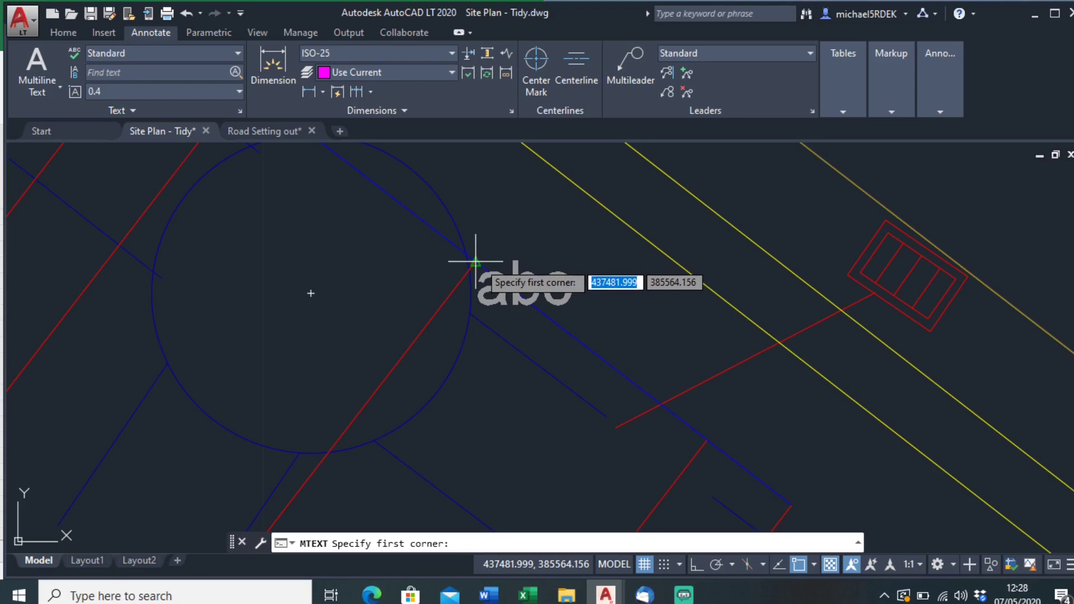
left_click(475, 261)
left_click(615, 358)
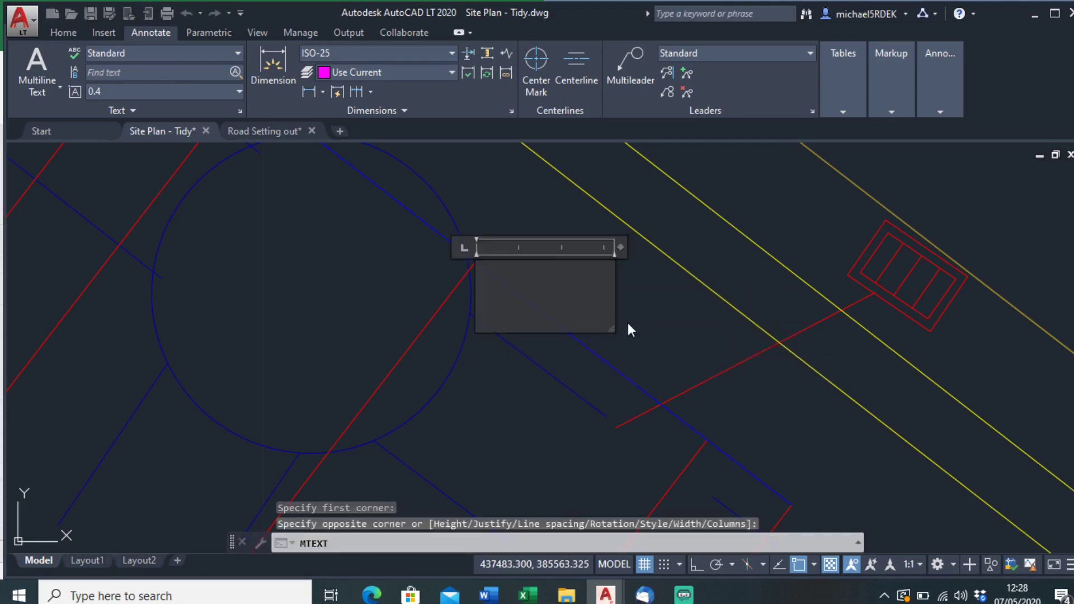
scroll(615, 333, "down", 4)
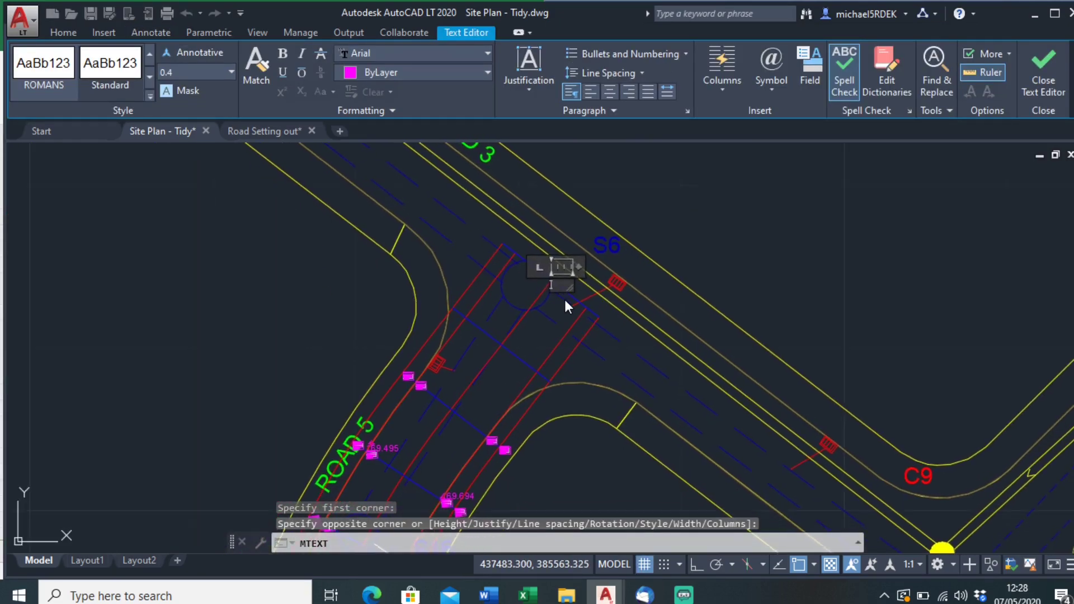
scroll(565, 304, "up", 1)
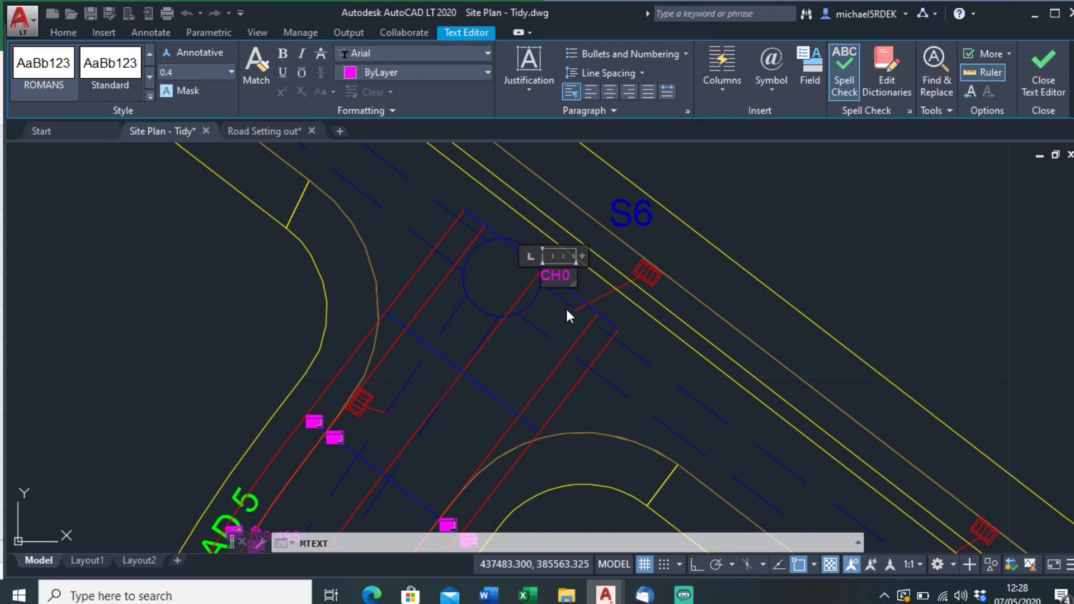
left_click(566, 313)
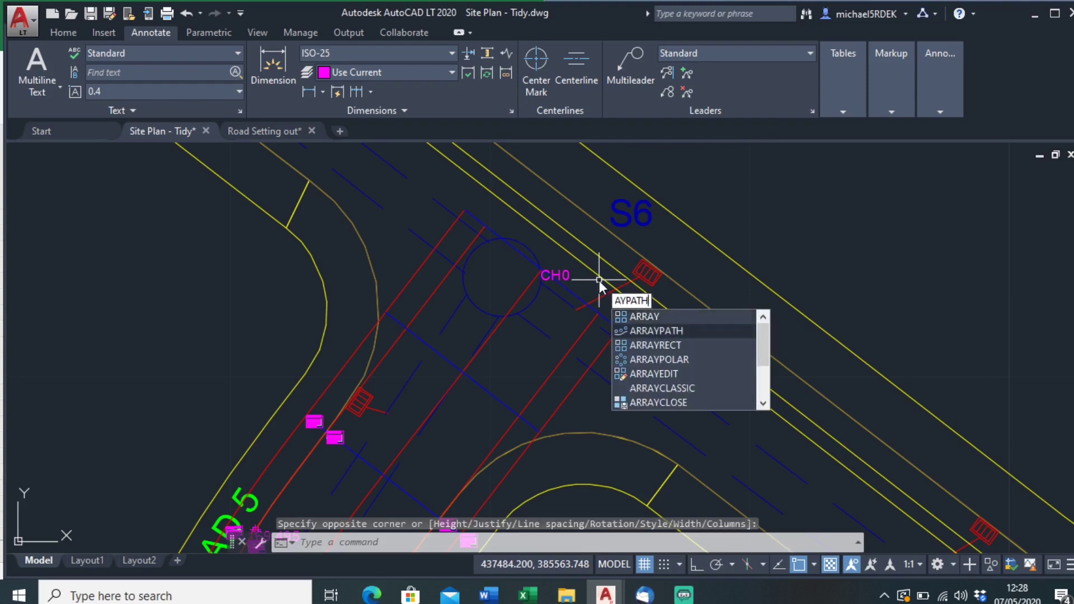
- Create a path array of the CH0 label along the Road 5 centre line with an item spacing of 5
left_click(656, 331)
left_click(567, 272)
key("Return")
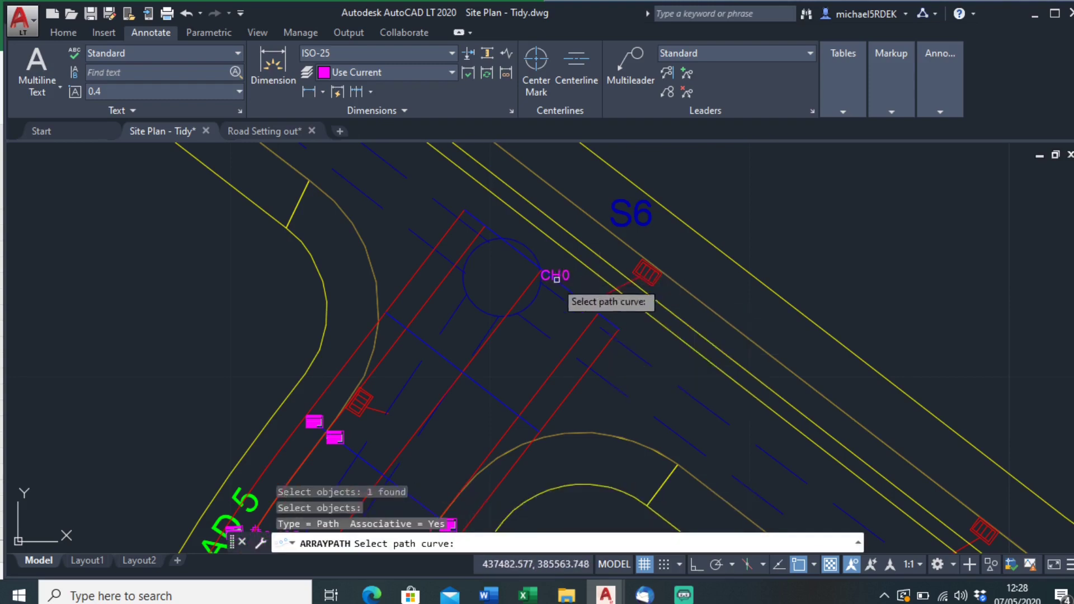
left_click(496, 333)
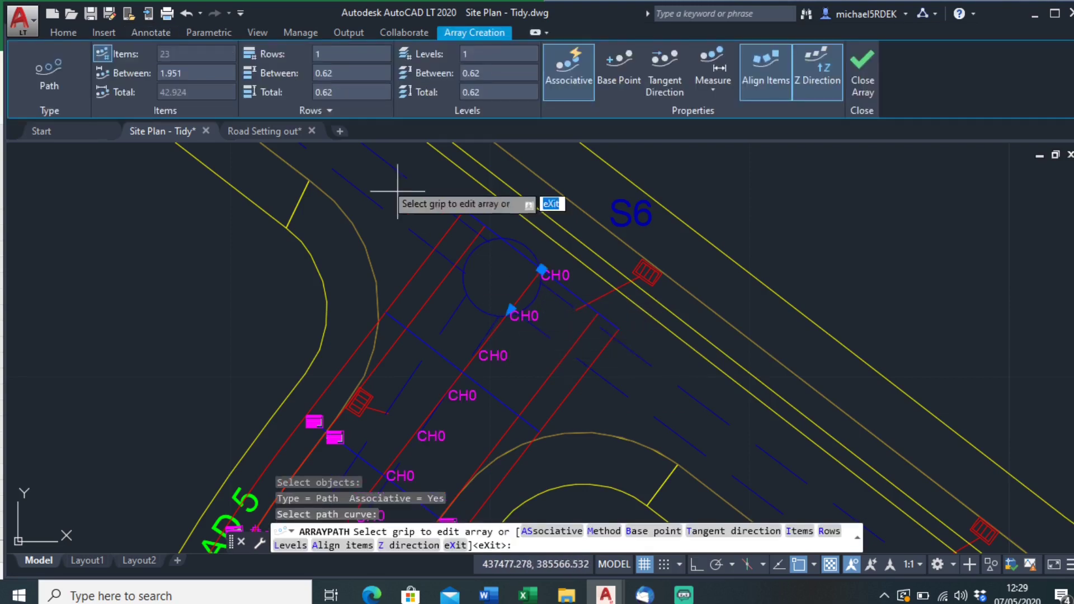
type("5")
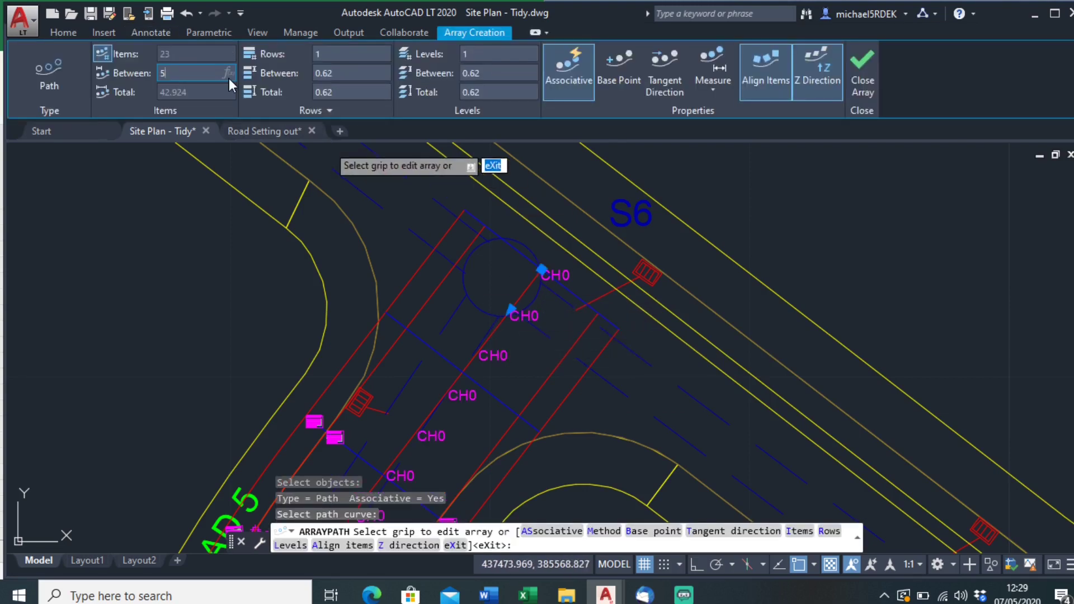
key("Return")
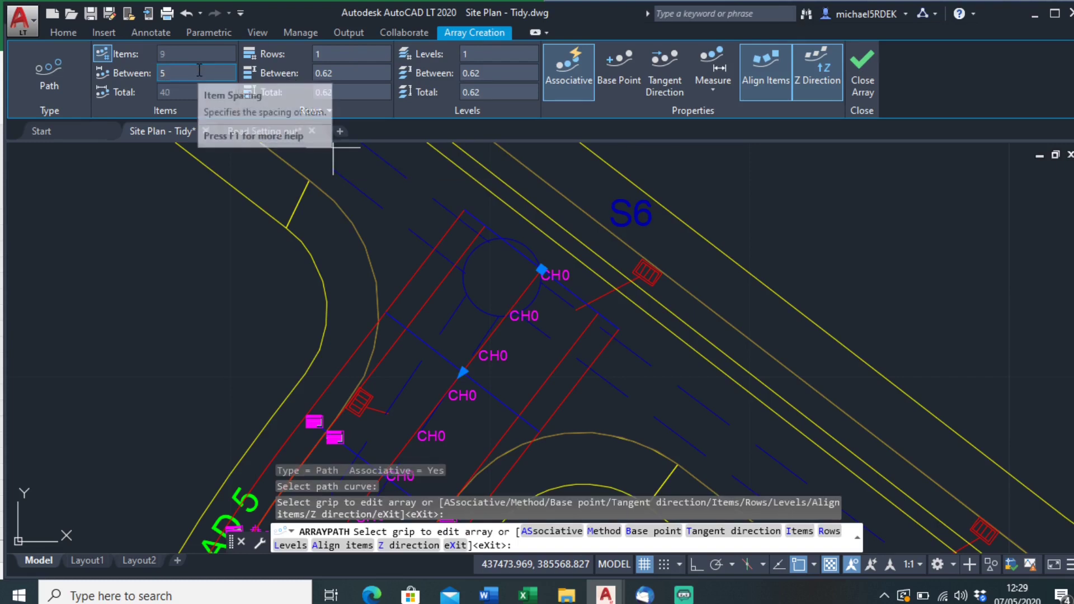
left_click(184, 70)
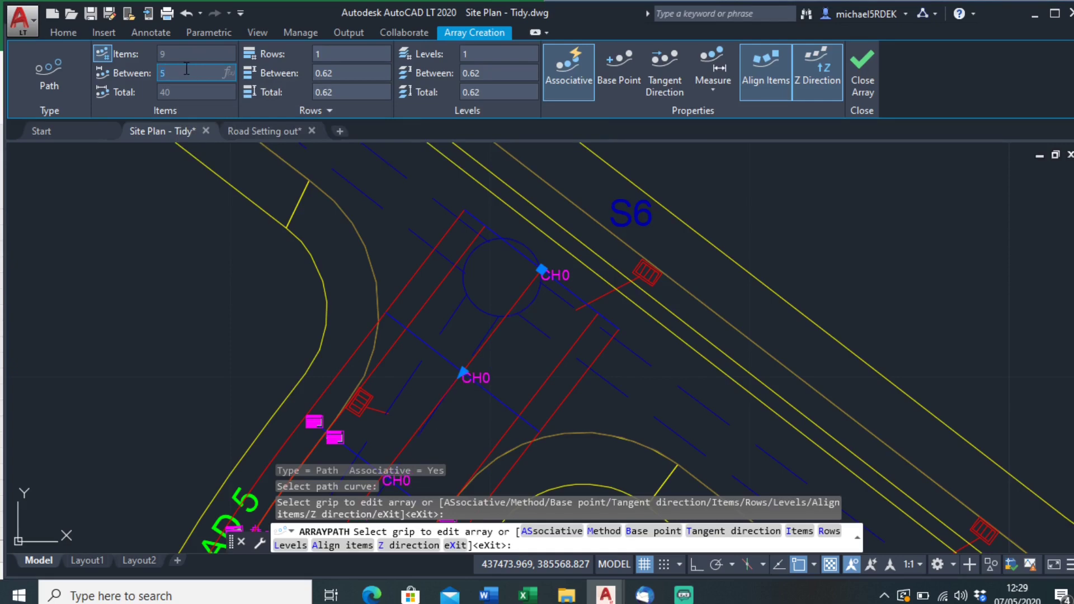
left_click(871, 75)
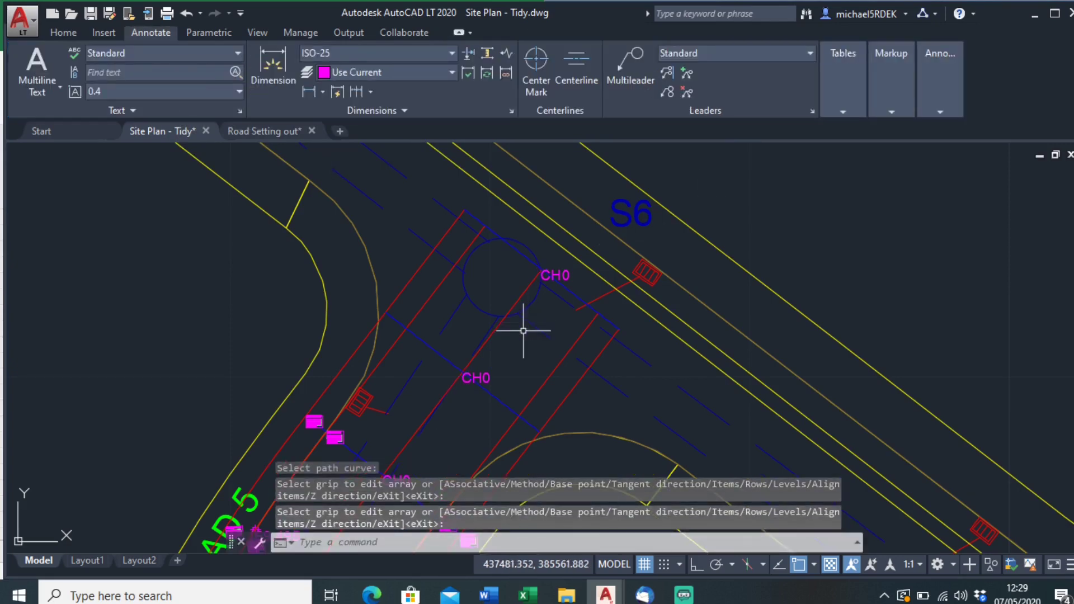
- Explode the CH0 label array into separate text objects
left_click(70, 35)
left_click(486, 377)
left_click(58, 32)
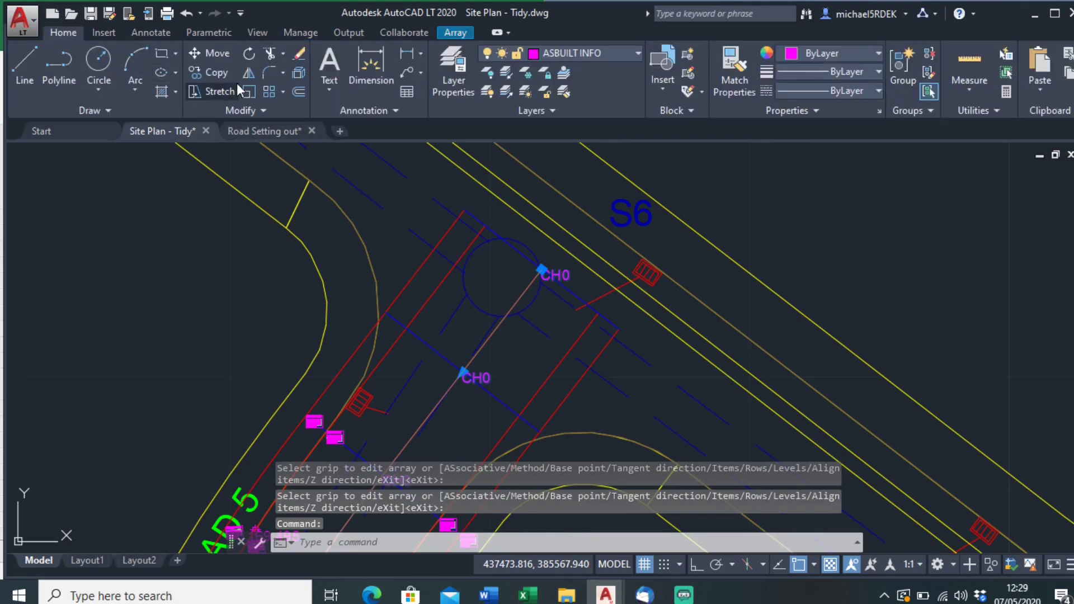
left_click(299, 76)
- Check the separate CH0 labels along the Road 5 centre line and clear the selection
scroll(437, 320, "down", 2)
mouse_move(437, 320)
middle_mouse_down()
mouse_move(449, 280)
mouse_move(509, 216)
middle_mouse_up()
mouse_move(426, 388)
middle_mouse_down()
mouse_move(467, 293)
mouse_move(467, 260)
middle_mouse_up()
scroll(446, 280, "up", 2)
middle_click_drag(420, 355, 458, 247)
scroll(445, 281, "down", 2)
mouse_move(378, 261)
middle_mouse_down()
mouse_move(477, 257)
mouse_move(462, 282)
middle_mouse_up()
scroll(476, 259, "up", 2)
middle_click_drag(514, 232, 490, 298)
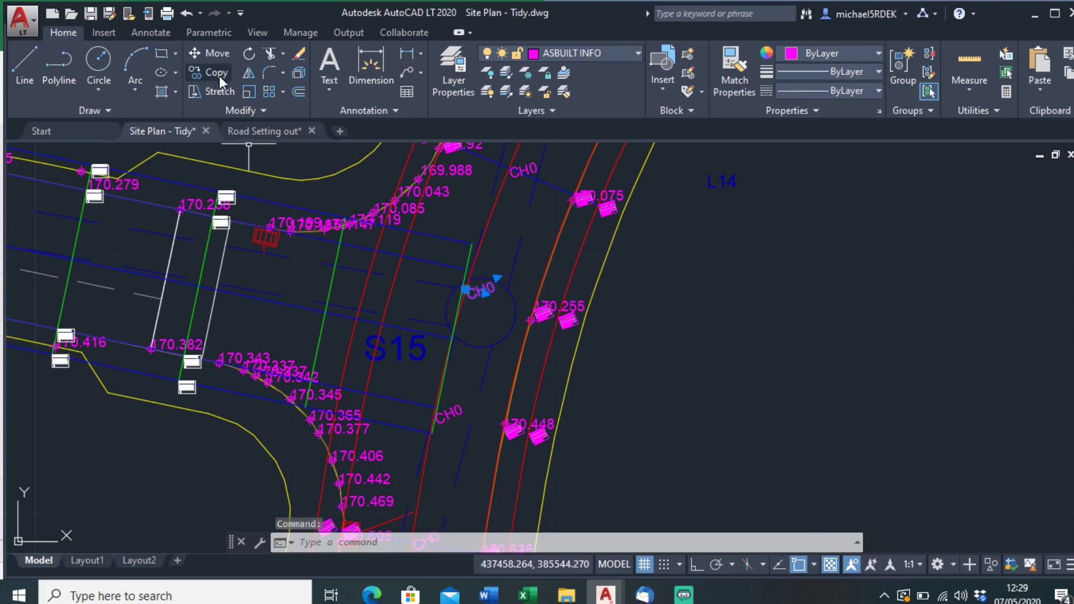
scroll(542, 225, "down", 5)
mouse_move(564, 172)
middle_mouse_down()
mouse_move(493, 263)
mouse_move(492, 283)
middle_mouse_up()
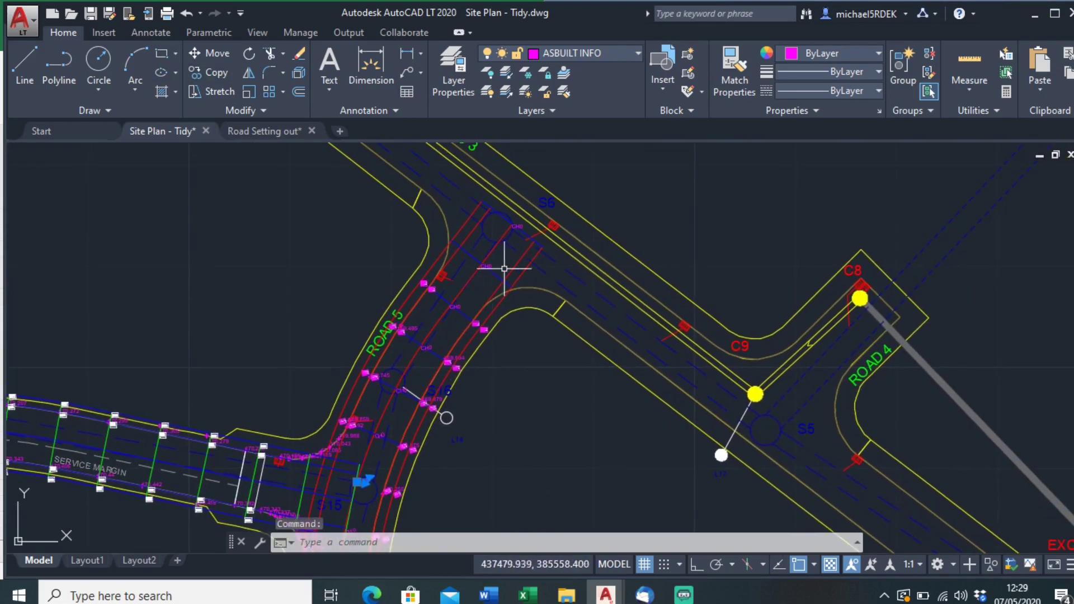
key("Escape")
- Copy the separate CH0 label inside the manhole circle at S15 to the clipboard
middle_click_drag(512, 240, 572, 163)
scroll(447, 356, "up", 2)
middle_click_drag(424, 392, 483, 262)
left_click(473, 303)
scroll(473, 309, "up", 6)
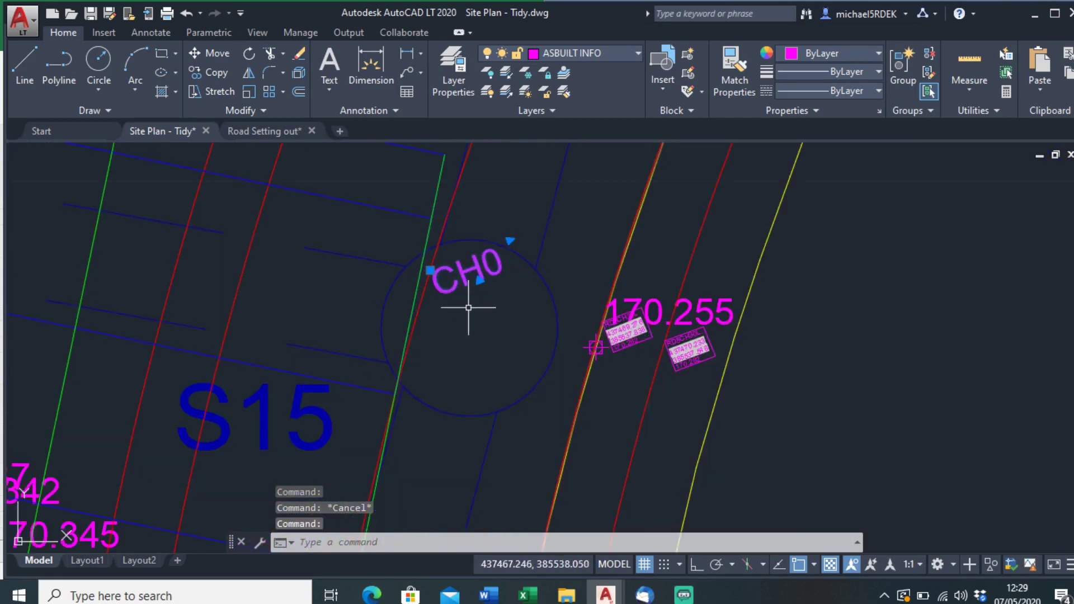
scroll(415, 241, "down", 3)
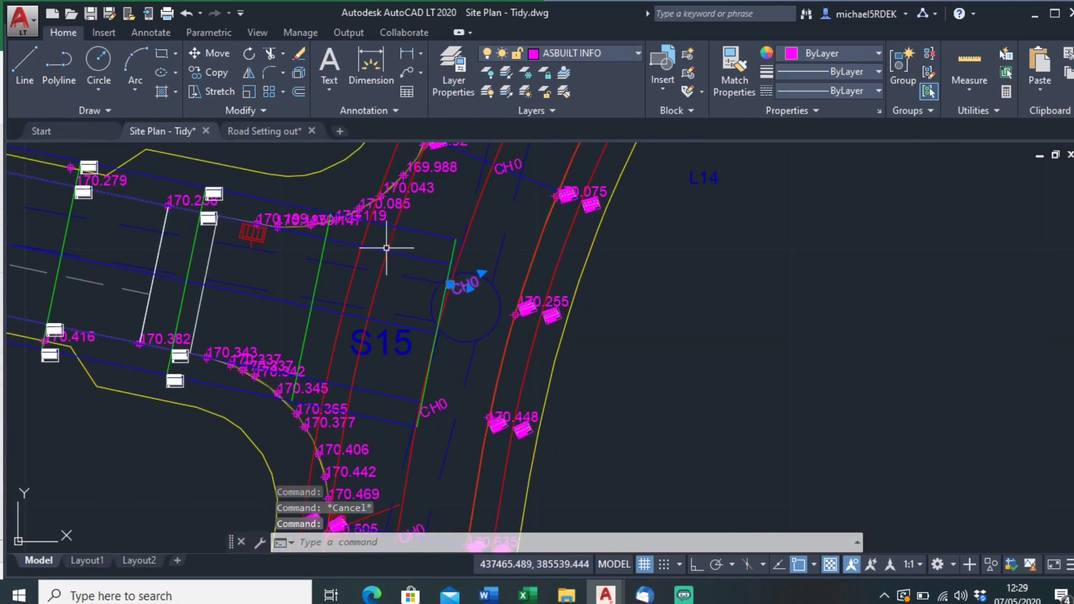
key("ctrl+c")
- Paste the CH0 label at the start of the Road 6 centre line beside manhole S15
scroll(458, 273, "up", 3)
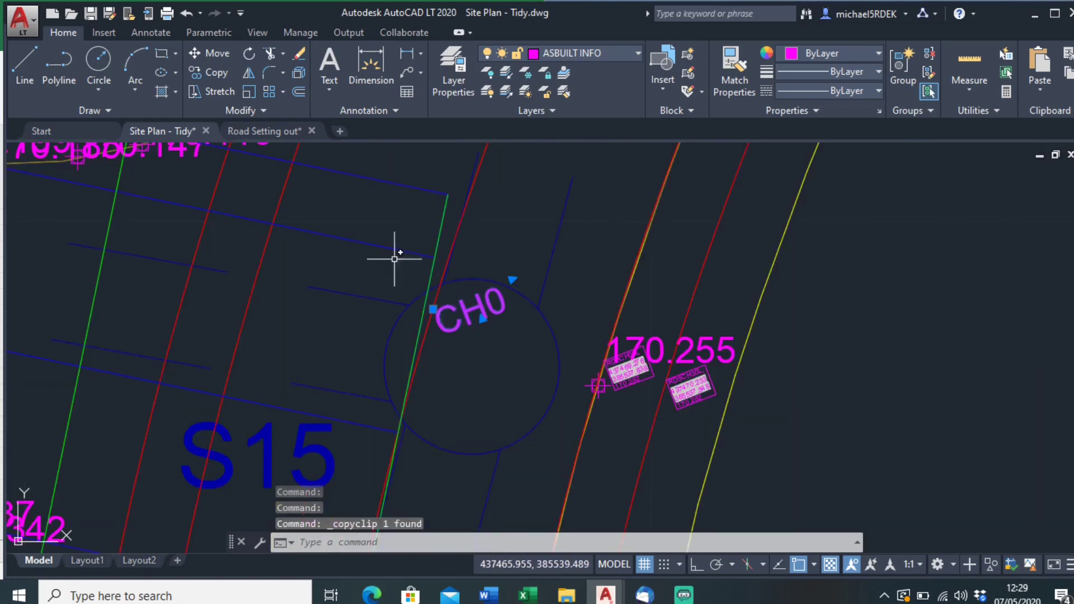
key("ctrl+v")
scroll(521, 313, "down", 4)
scroll(510, 337, "up", 2)
scroll(511, 337, "up", 4)
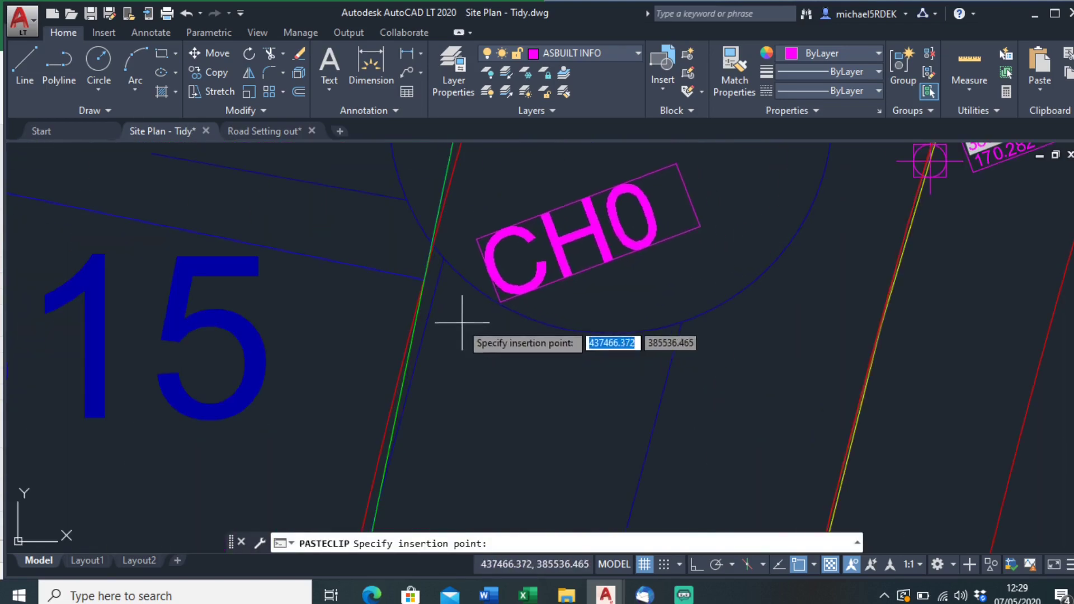
left_click(427, 281)
scroll(513, 295, "down", 3)
- Change the pasted CH0 label's colour to Green and clear the selection
left_click(493, 305)
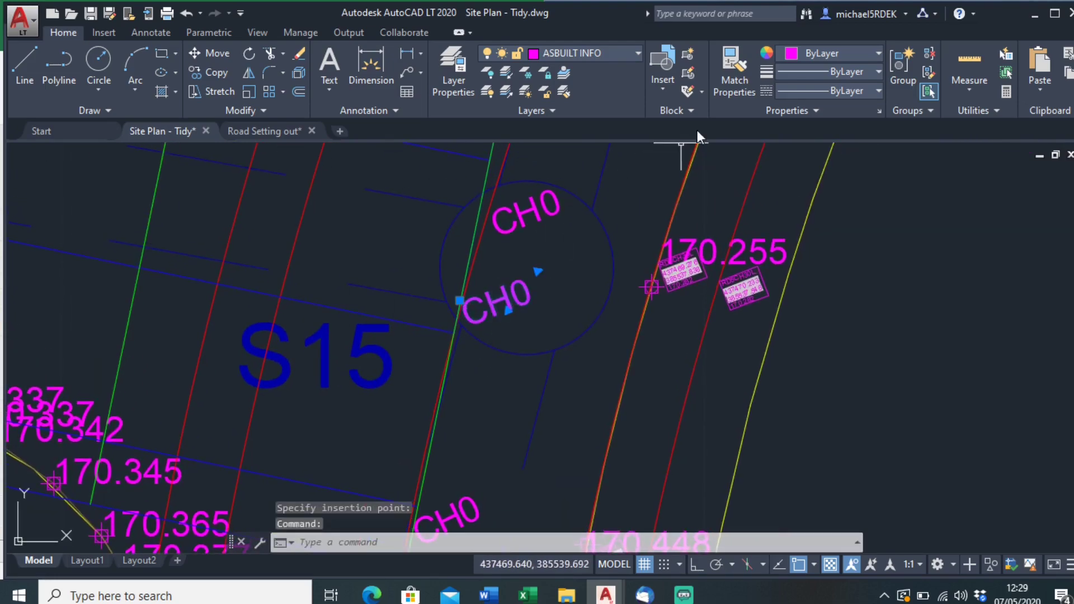
left_click(807, 53)
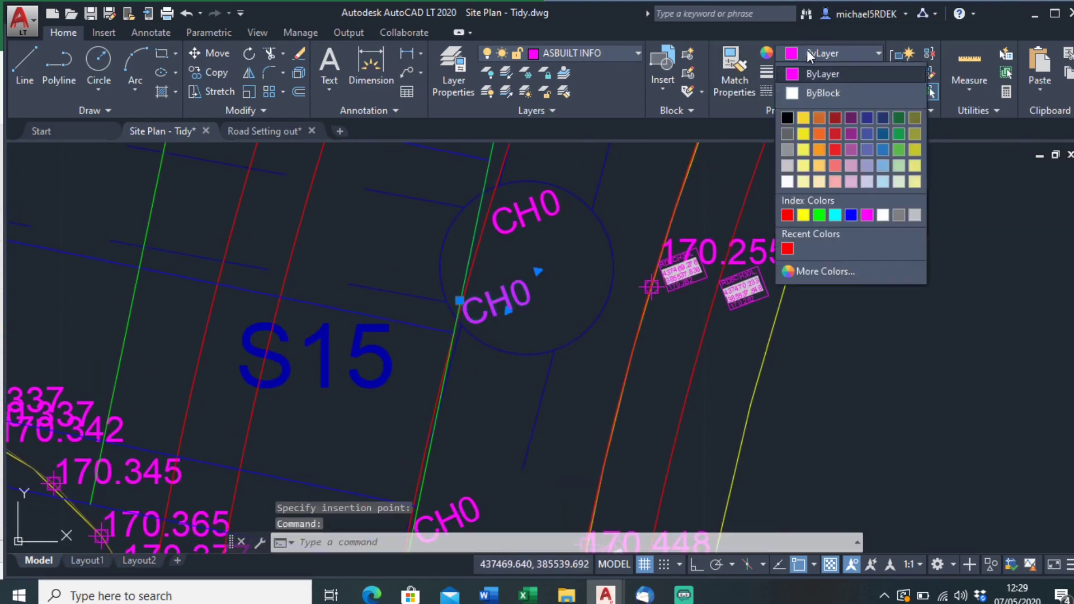
left_click(819, 214)
key("Escape")
- Create a path array of the green CH0 label along the Road 6 centre line with an item spacing of 5
left_click(506, 297)
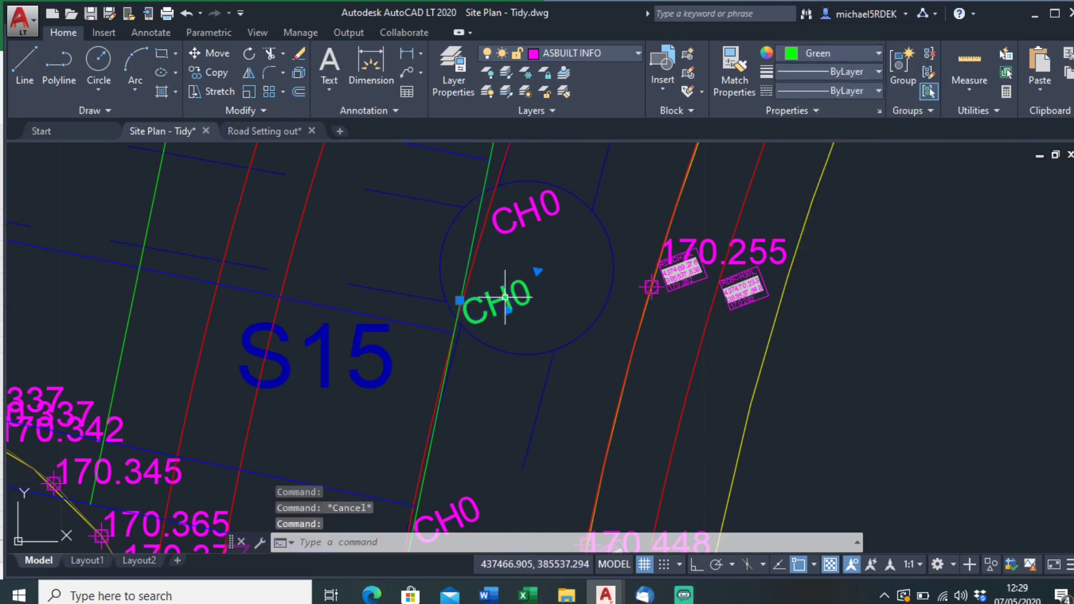
key("Down")
key("Return")
scroll(445, 285, "down", 4)
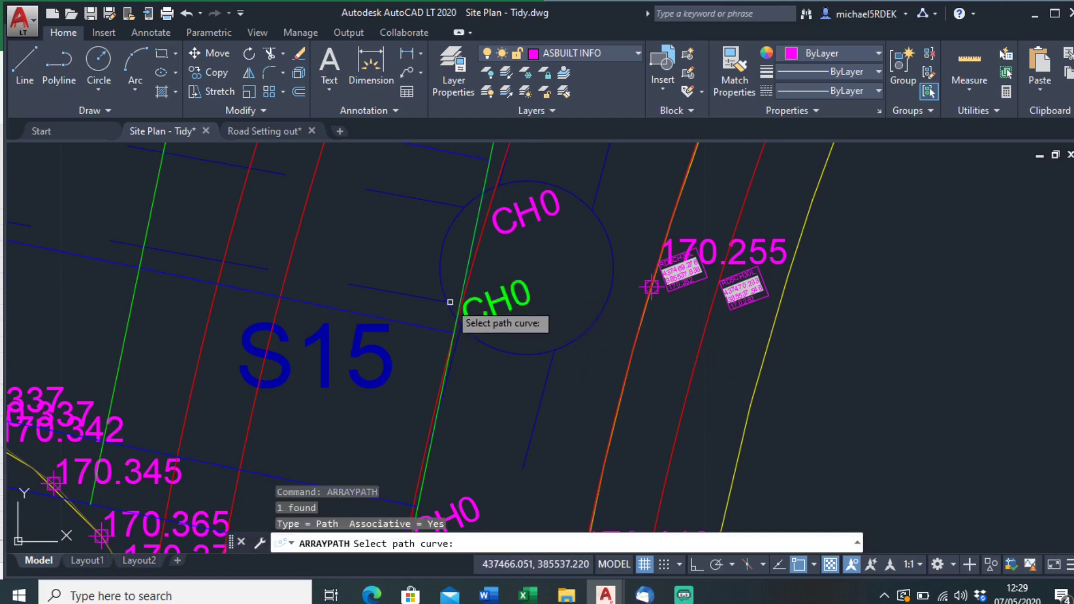
mouse_move(408, 329)
middle_mouse_down()
mouse_move(392, 311)
mouse_move(496, 309)
middle_mouse_up()
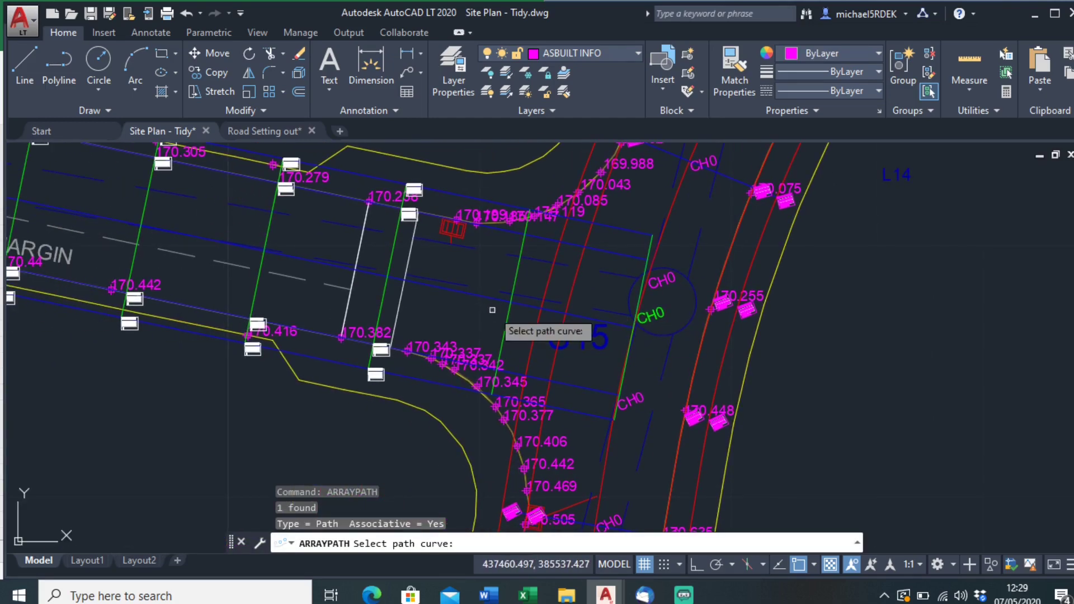
scroll(598, 322, "up", 2)
left_click(564, 313)
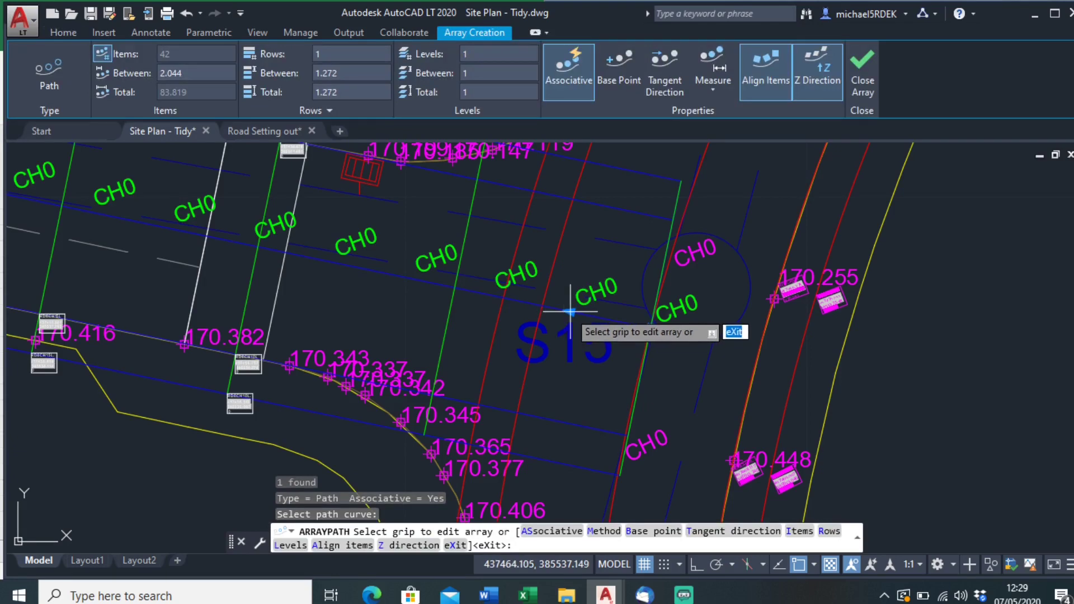
type("5")
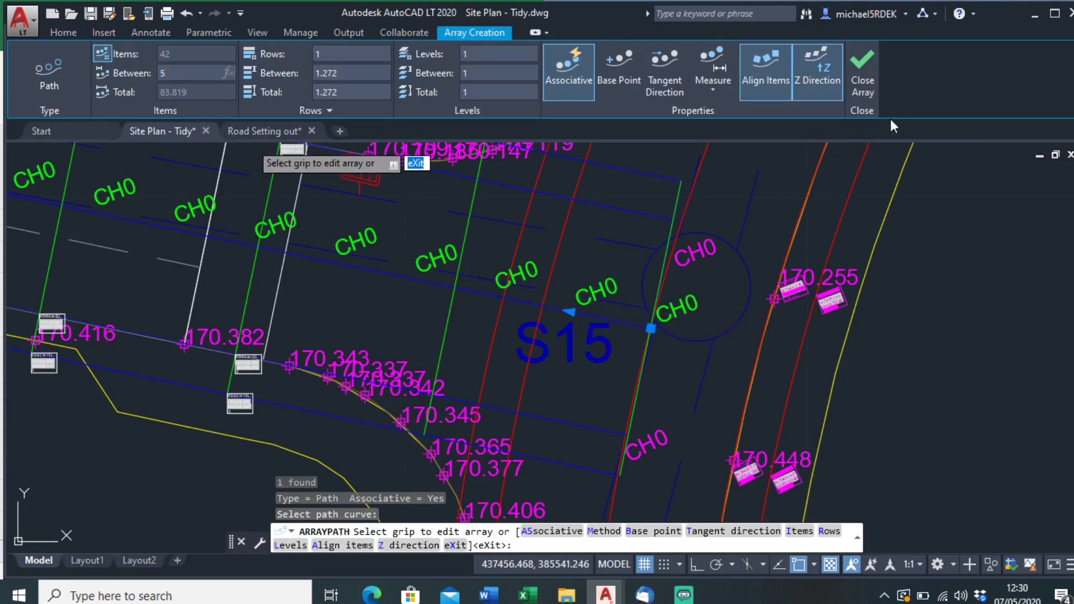
left_click(865, 83)
- Explode the green CH0 label array on Road 6 into separate text objects
left_click(493, 272)
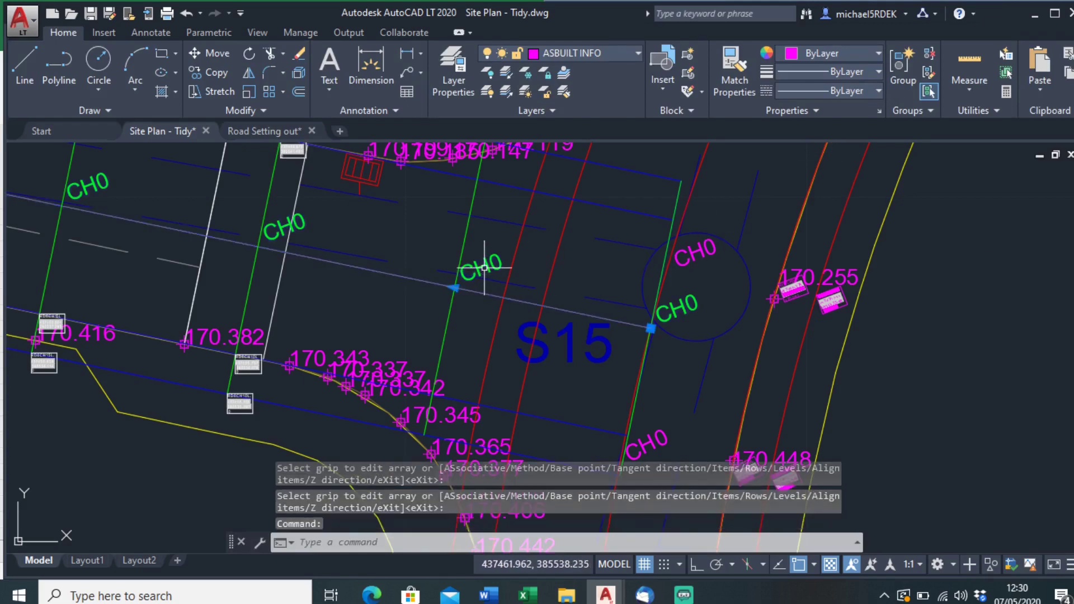
left_click(58, 31)
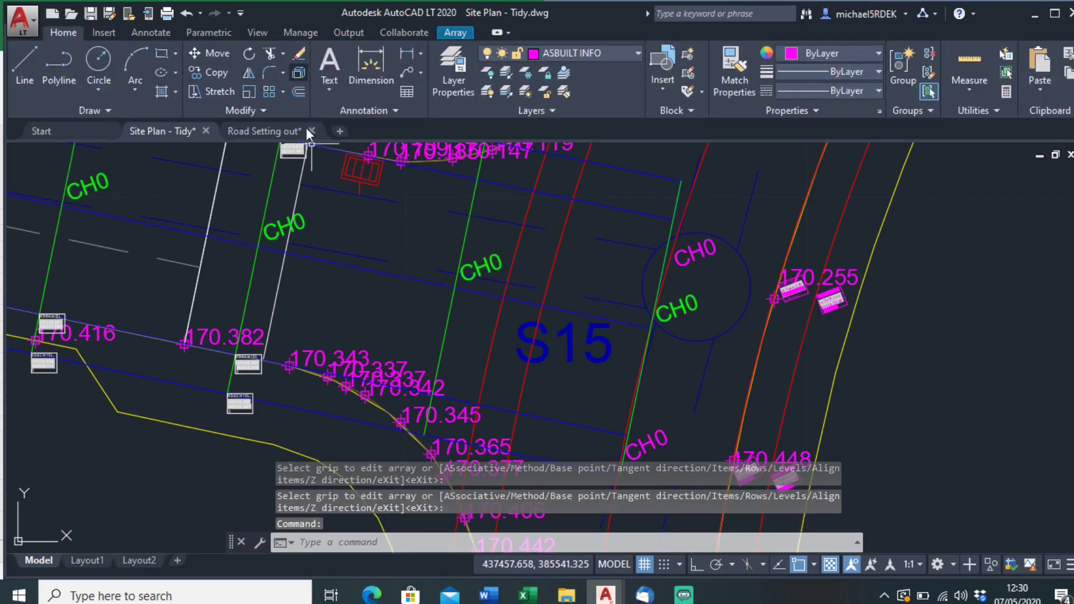
scroll(277, 265, "down", 6)
- Copy the green CH0 label beside S13 onto the Road 6TH centre line where the cross line meets it below S18, with object snap off
middle_click_drag(310, 267, 793, 316)
middle_click_drag(467, 314, 633, 295)
scroll(332, 296, "up", 2)
scroll(333, 295, "up", 2)
scroll(355, 284, "down", 4)
scroll(355, 300, "up", 4)
scroll(315, 278, "down", 3)
scroll(451, 313, "up", 3)
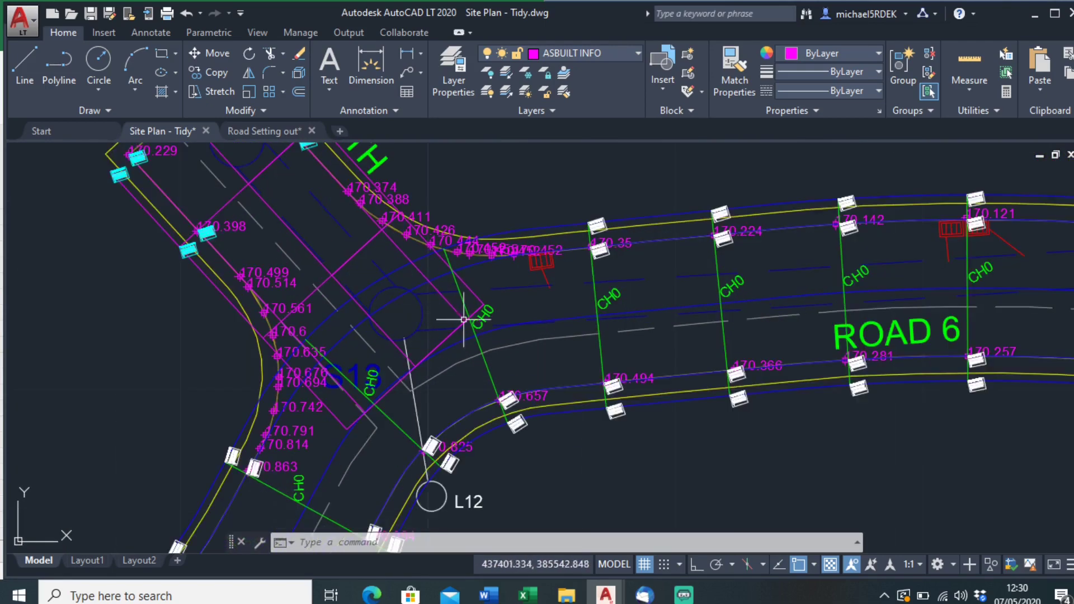
scroll(471, 323, "up", 3)
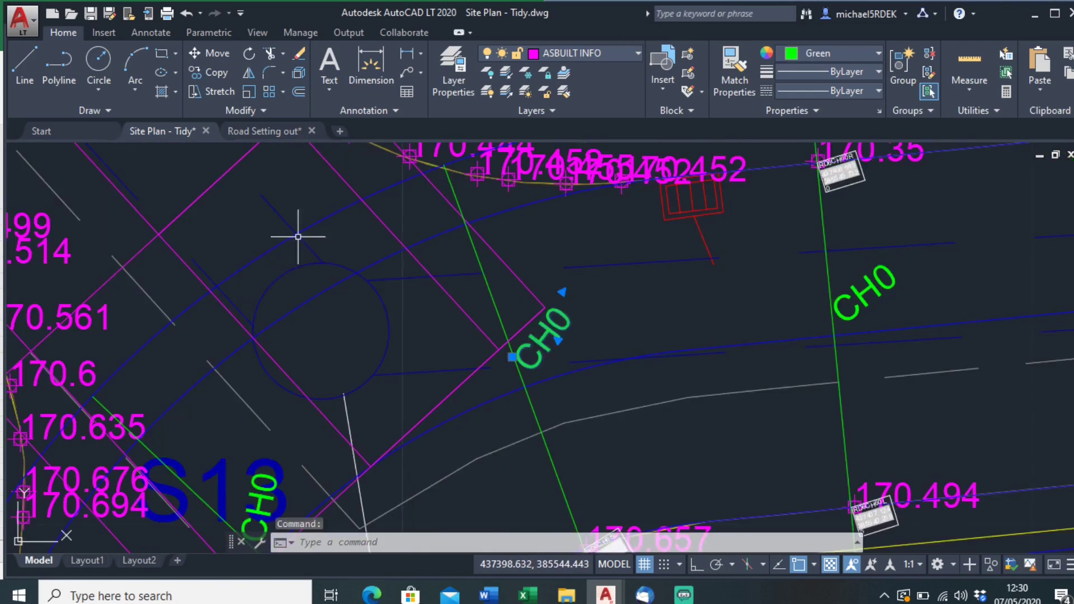
left_click(204, 73)
left_click(513, 356)
scroll(506, 363, "down", 2)
scroll(499, 372, "down", 2)
middle_click_drag(499, 372, 574, 389)
middle_click_drag(448, 336, 534, 407)
scroll(434, 318, "up", 2)
scroll(432, 310, "up", 4)
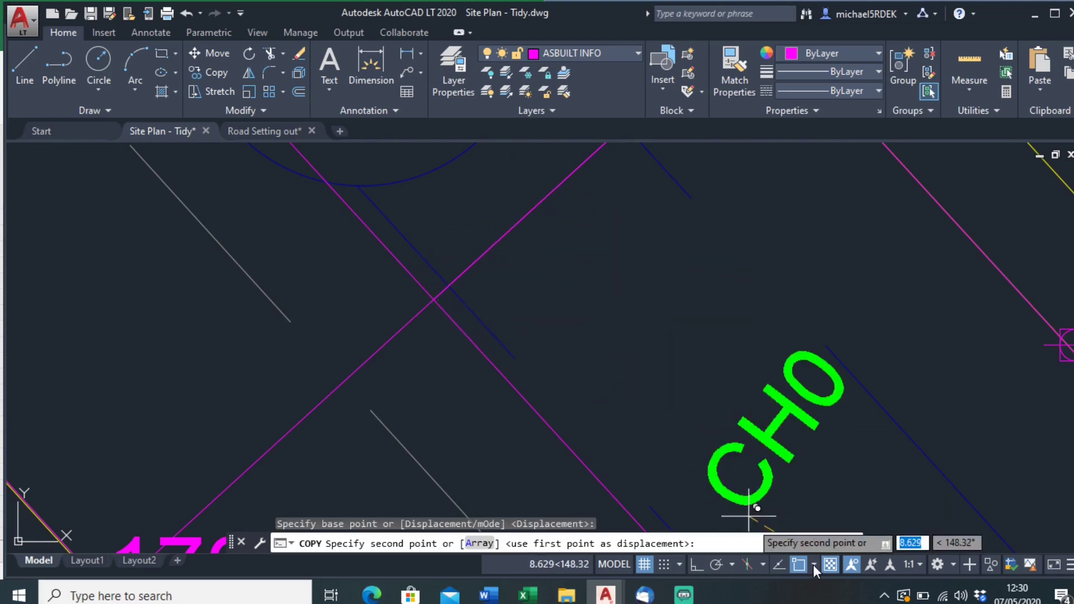
key("F3")
left_click(431, 297)
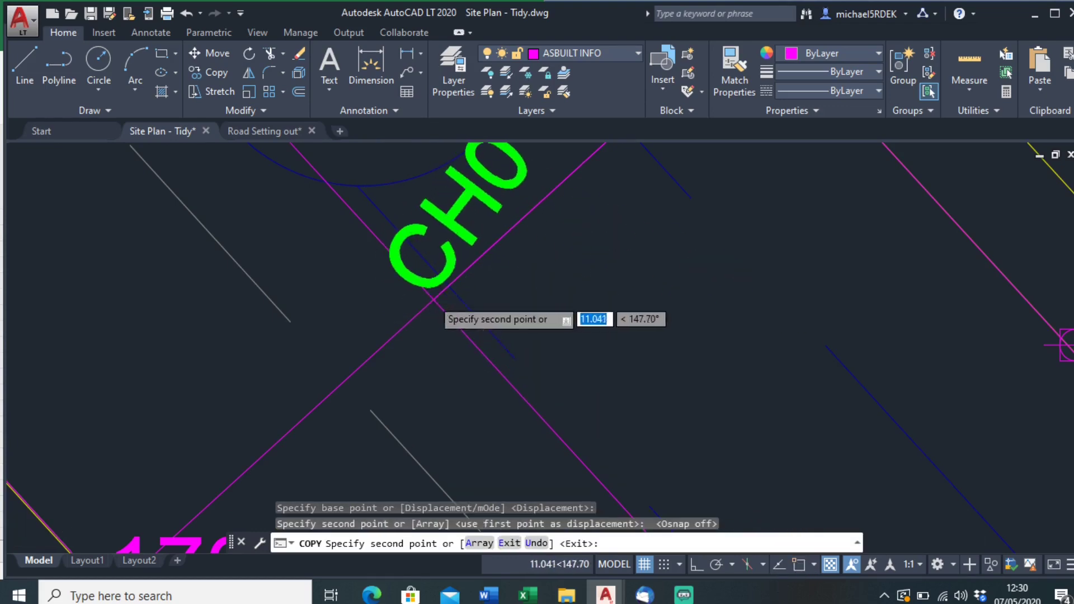
- Place another copy of the CH0 label at the end of the Road 6TH centre line near S18 and finish copying
scroll(430, 297, "down", 3)
scroll(425, 349, "up", 1)
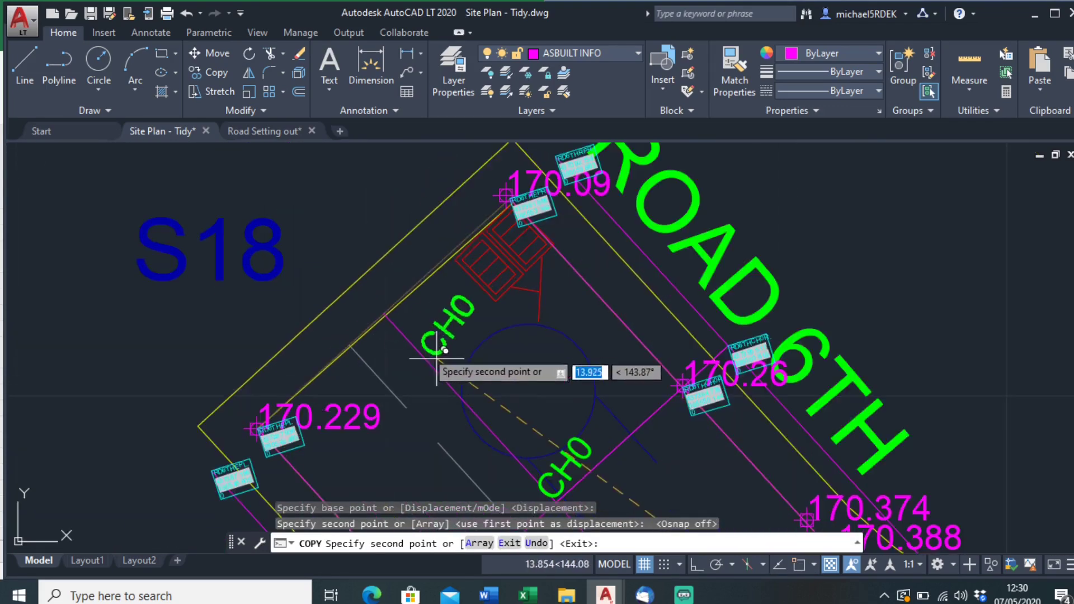
left_click(388, 316)
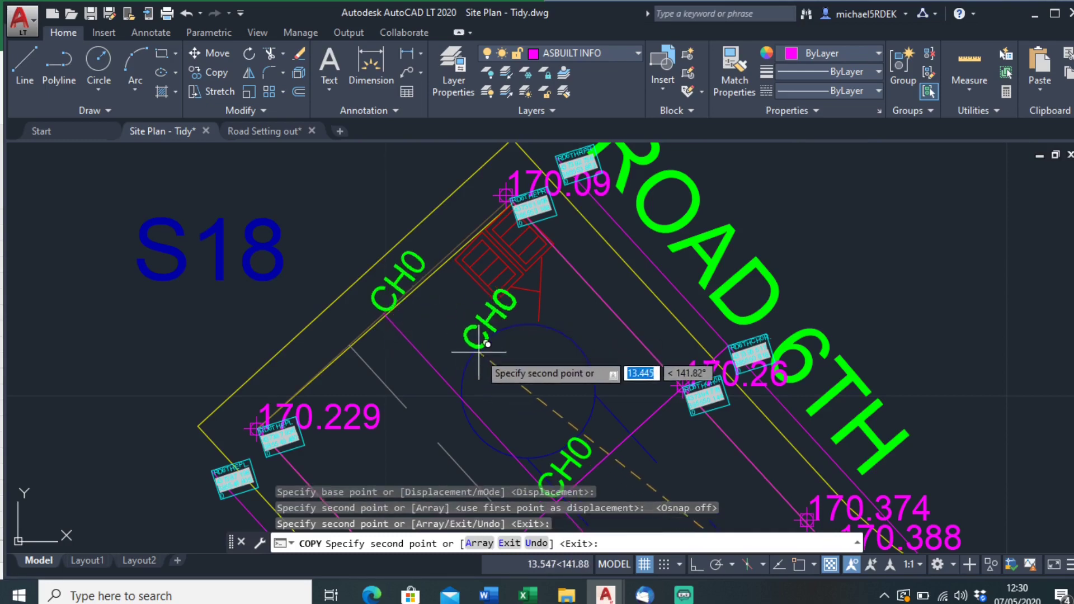
key("Escape")
- Freeze the CL Road 6TH and CL Road 5 layers using objects drawn on them
scroll(475, 350, "down", 4)
middle_click_drag(489, 363, 427, 258)
scroll(427, 258, "down", 4)
mouse_move(663, 341)
middle_mouse_down()
mouse_move(604, 313)
mouse_move(504, 301)
mouse_move(530, 324)
middle_mouse_up()
middle_click_drag(632, 254, 460, 286)
middle_click_drag(654, 195, 393, 307)
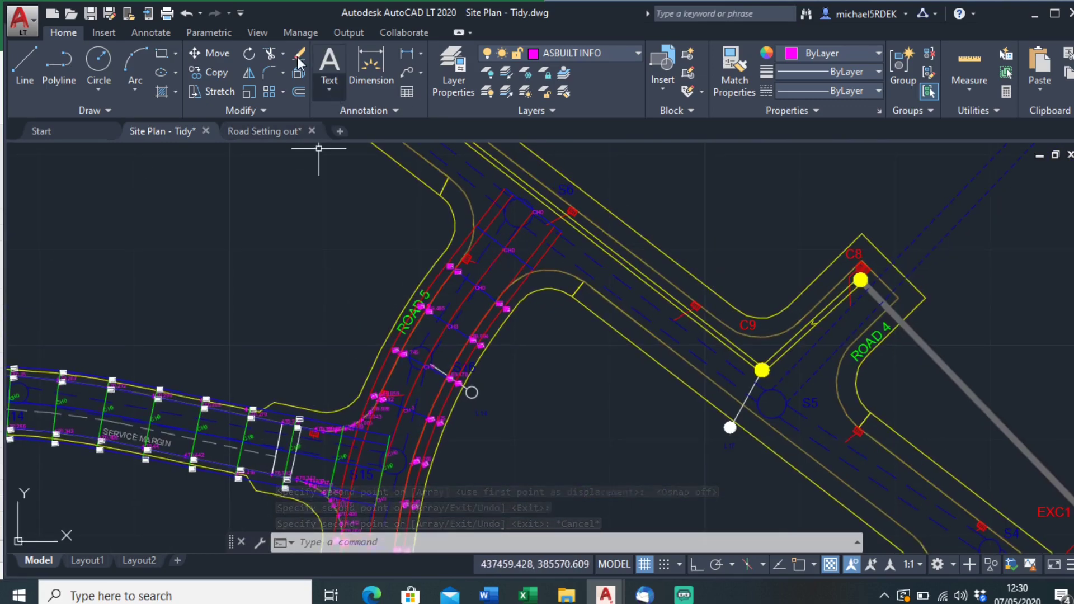
left_click(526, 77)
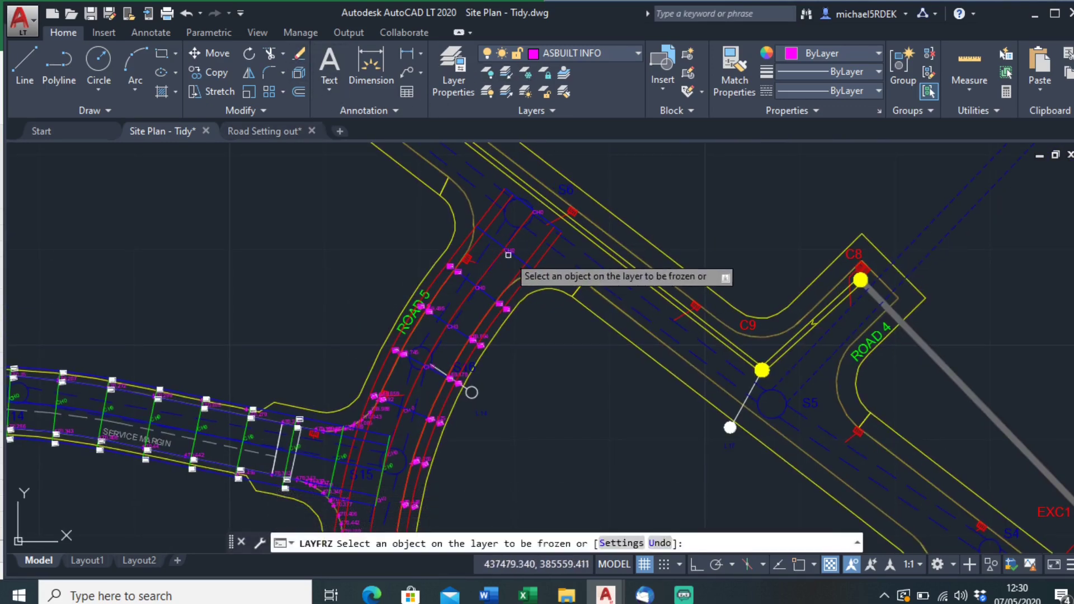
scroll(513, 250, "up", 4)
left_click(477, 231)
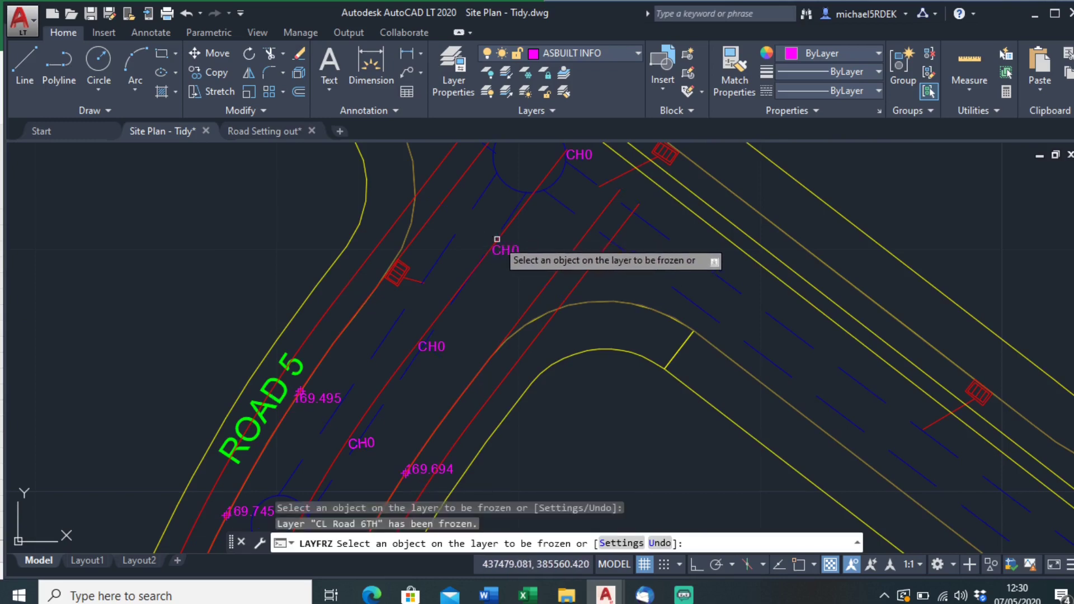
left_click(519, 213)
- Freeze the layers rd6 POINTS TO EXPORT and rD6TH POINTS TO EXPOERT and end the layer freeze command
scroll(410, 330, "down", 3)
scroll(384, 268, "up", 6)
left_click(372, 235)
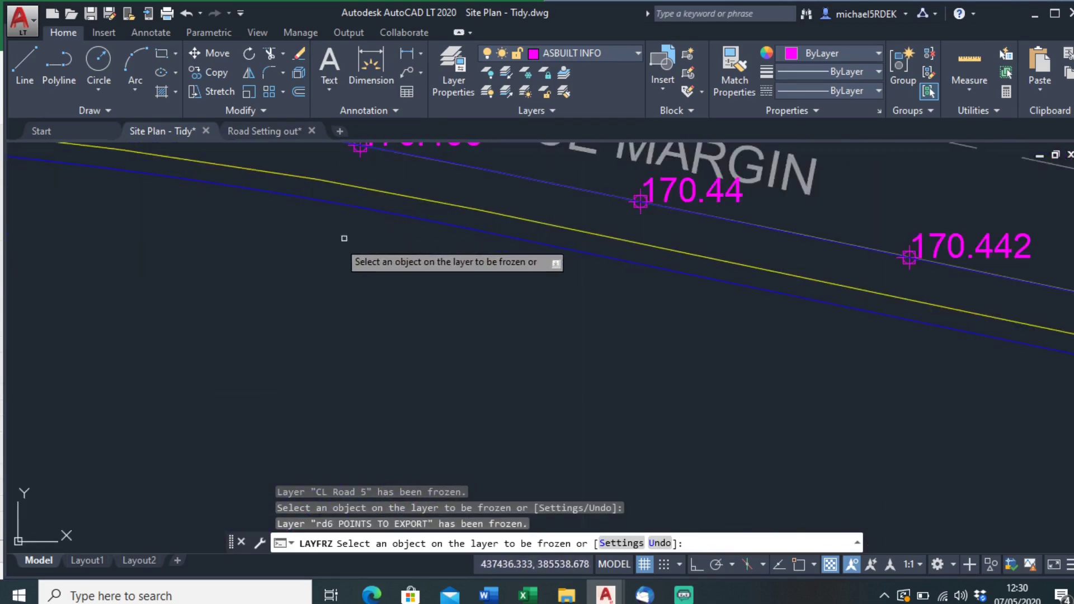
scroll(358, 227, "down", 5)
scroll(348, 257, "up", 4)
scroll(348, 256, "up", 2)
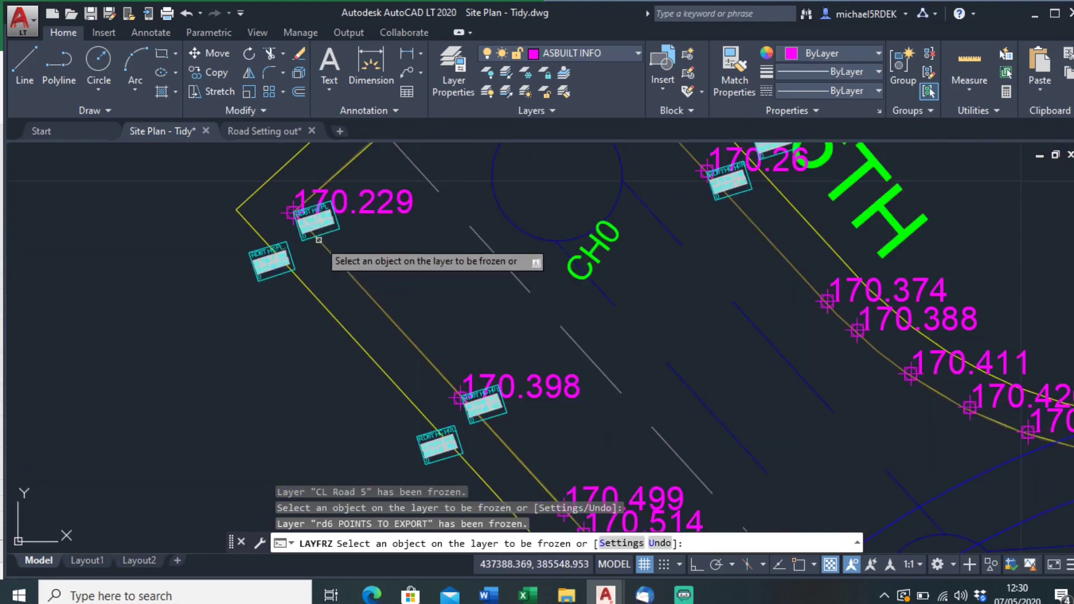
left_click(322, 227)
left_click(339, 230)
left_click(323, 224)
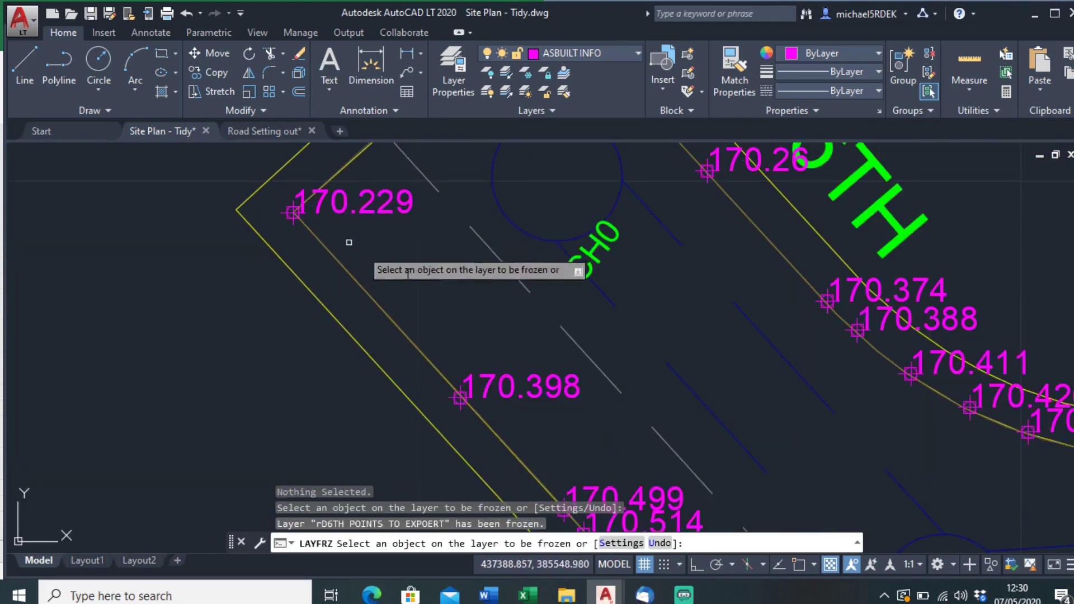
scroll(281, 217, "down", 6)
right_click(500, 208)
left_click(561, 221)
- Delete the first three CH0 labels on Road 5 from manhole S6 down past the junction
scroll(728, 347, "down", 4)
middle_click_drag(722, 347, 302, 316)
middle_click_drag(689, 313, 501, 351)
scroll(476, 271, "up", 2)
scroll(470, 271, "up", 4)
middle_click_drag(461, 205, 320, 357)
key("Return")
left_click(339, 298)
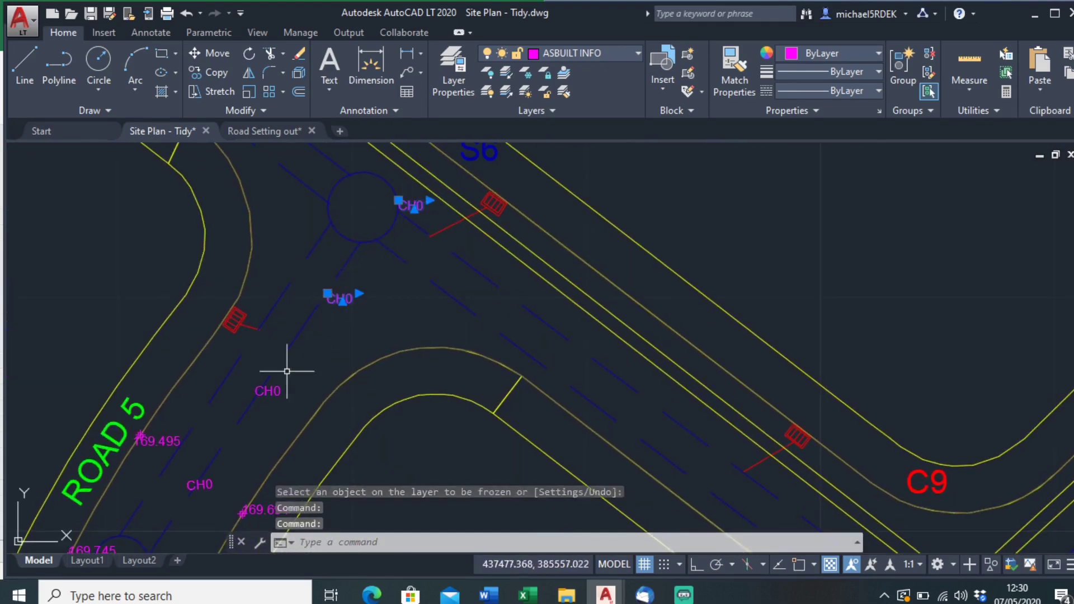
left_click(266, 391)
key("Delete")
middle_click_drag(296, 436, 454, 280)
scroll(366, 323, "up", 2)
left_click(362, 336)
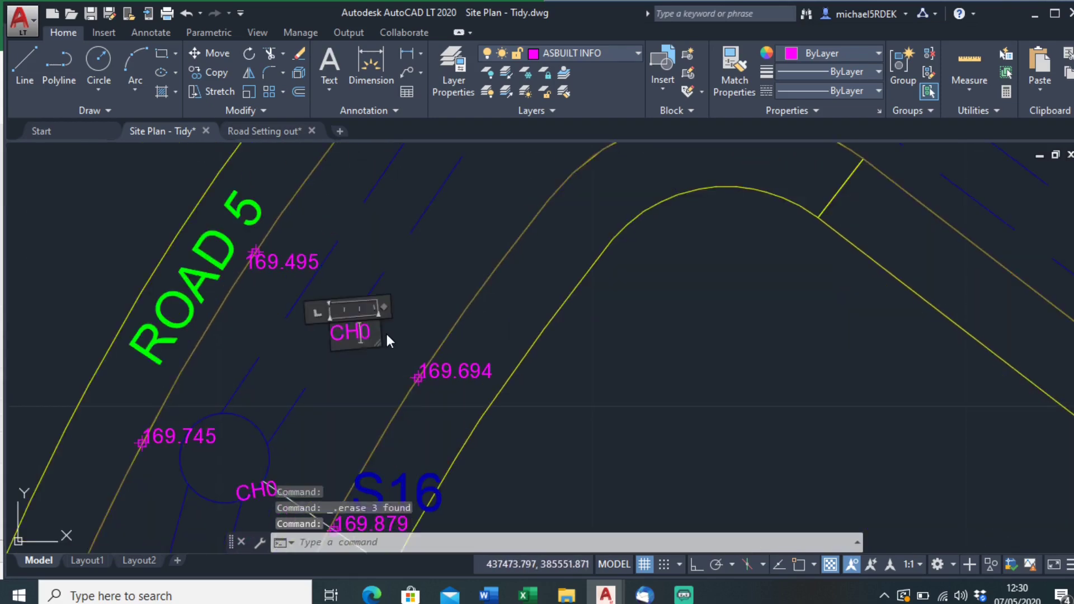
double_click(349, 332)
key("Escape")
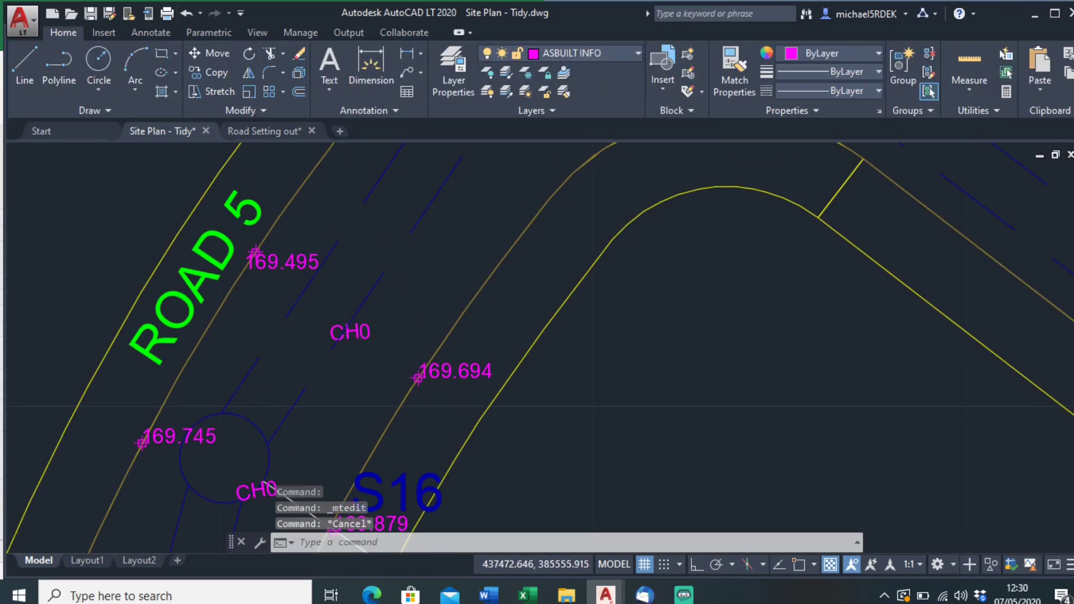
- Renumber the first two remaining Road 5 labels, above and beside manhole S16, as CH15 and CH20
scroll(327, 207, "down", 3)
scroll(333, 247, "up", 3)
left_click(344, 258)
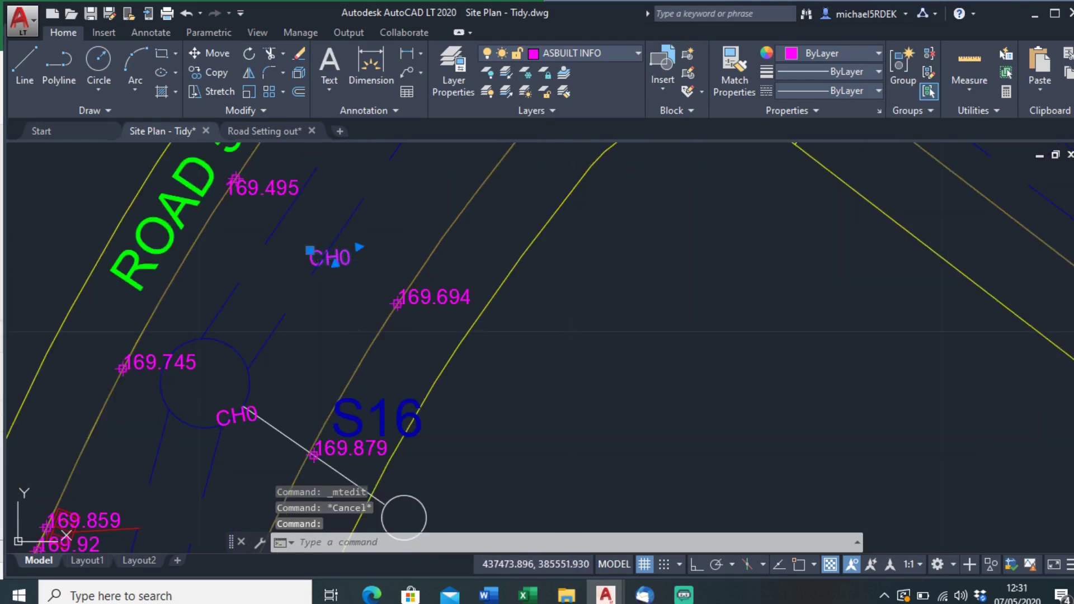
double_click(331, 258)
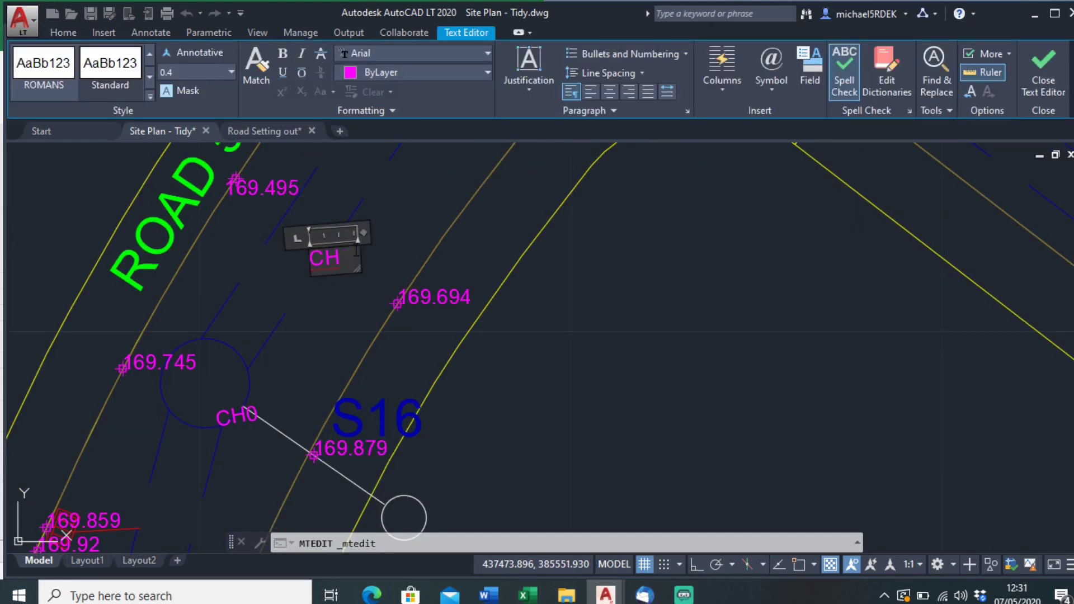
left_click(291, 363)
scroll(288, 367, "down", 3)
scroll(343, 365, "up", 3)
double_click(336, 326)
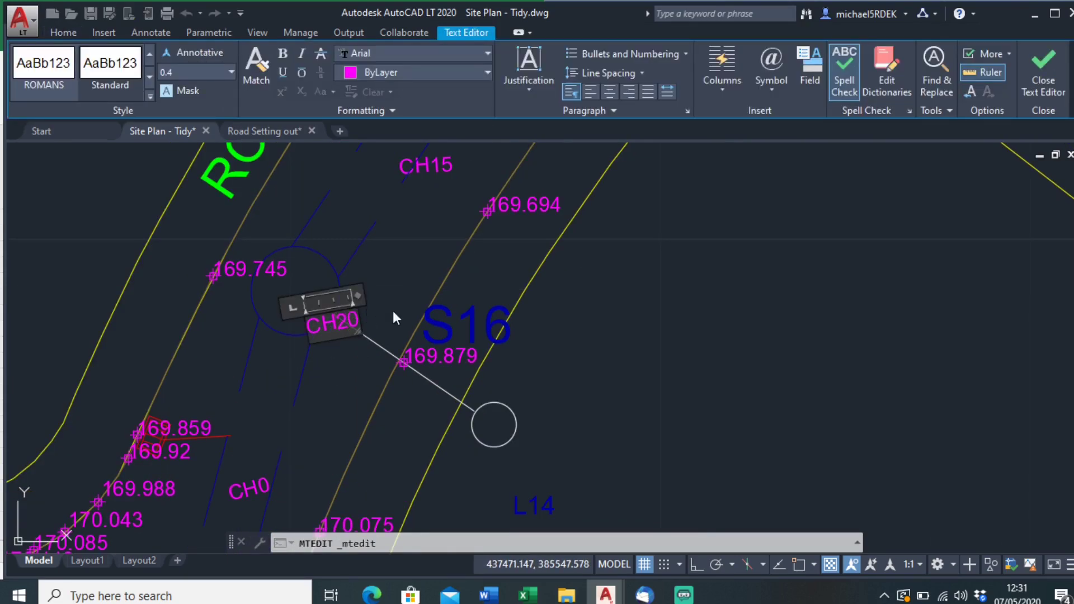
left_click(366, 260)
- Renumber the next two Road 5 labels between S16 and S15 as CH25 and CH30
scroll(366, 259, "up", 2)
scroll(366, 258, "down", 6)
middle_click_drag(368, 261, 371, 270)
mouse_move(409, 219)
middle_mouse_down()
mouse_move(317, 331)
mouse_move(335, 293)
mouse_move(376, 281)
mouse_move(325, 325)
middle_mouse_up()
scroll(367, 267, "up", 4)
scroll(361, 277, "down", 2)
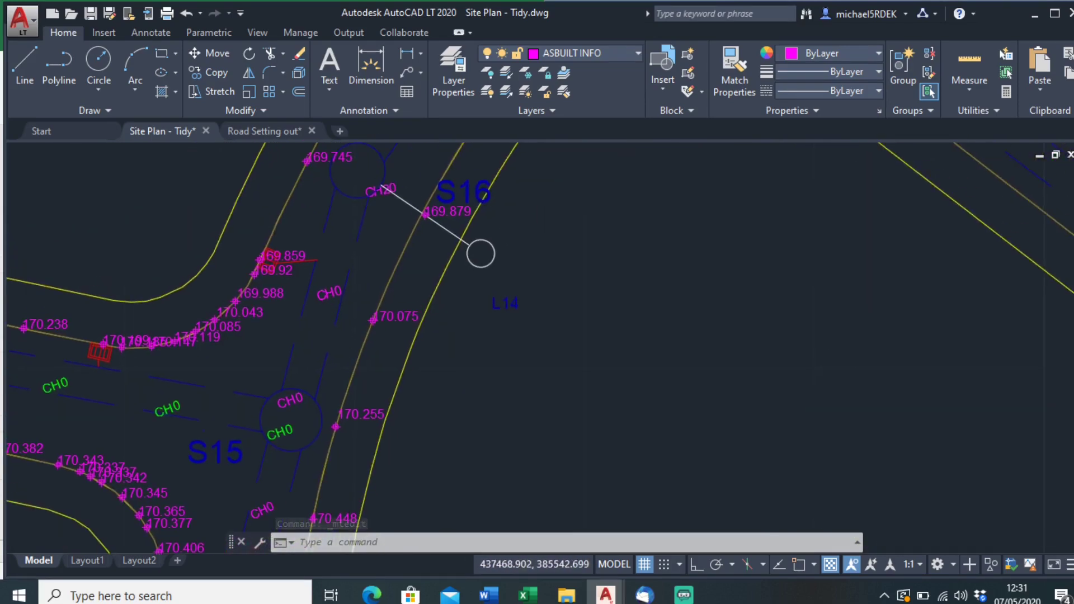
double_click(332, 295)
type("25")
left_click(365, 256)
double_click(327, 309)
type("30")
- Renumber the two Road 5 labels below manhole S15 as CH35 and CH40
double_click(356, 288)
type("35")
double_click(344, 380)
type("40")
left_click(285, 265)
- Renumber the third green Road 6 label from manhole S15 as CH10
middle_click_drag(464, 262, 630, 286)
double_click(457, 270)
type("10")
left_click(377, 262)
- Set the two Road 6 labels following CH10 to CH20 and CH30
middle_click_drag(376, 261, 527, 315)
double_click(502, 301)
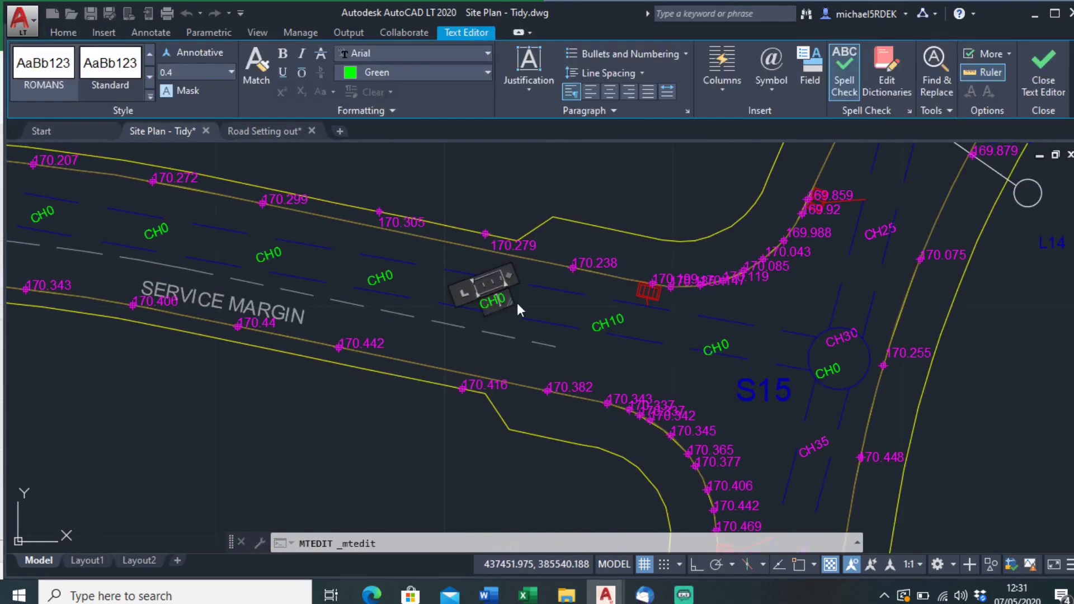
key("BackSpace")
type("20")
left_click(448, 292)
double_click(390, 277)
key("BackSpace")
type("30")
- Renumber the three Road 6 labels following CH10 as CH15, CH20 and CH25
double_click(497, 298)
type("15")
double_click(383, 277)
type("20")
double_click(271, 255)
type("25")
- Renumber the Road 6 labels from past the service margin to manhole S14 as CH30, CH35 and CH40
middle_click_drag(295, 260, 565, 309)
double_click(426, 280)
type("30")
double_click(312, 263)
type("35")
middle_click_drag(235, 257, 437, 263)
double_click(400, 256)
type("40")
- Renumber the next three Road 6 labels from S14 towards S13 as CH45, CH50 and CH55
middle_click_drag(291, 258, 411, 257)
double_click(407, 251)
type("0")
double_click(275, 255)
type("55")
- Renumber the two Road 6 labels following CH55 as CH60 and CH65
middle_click_drag(240, 257, 452, 221)
double_click(373, 227)
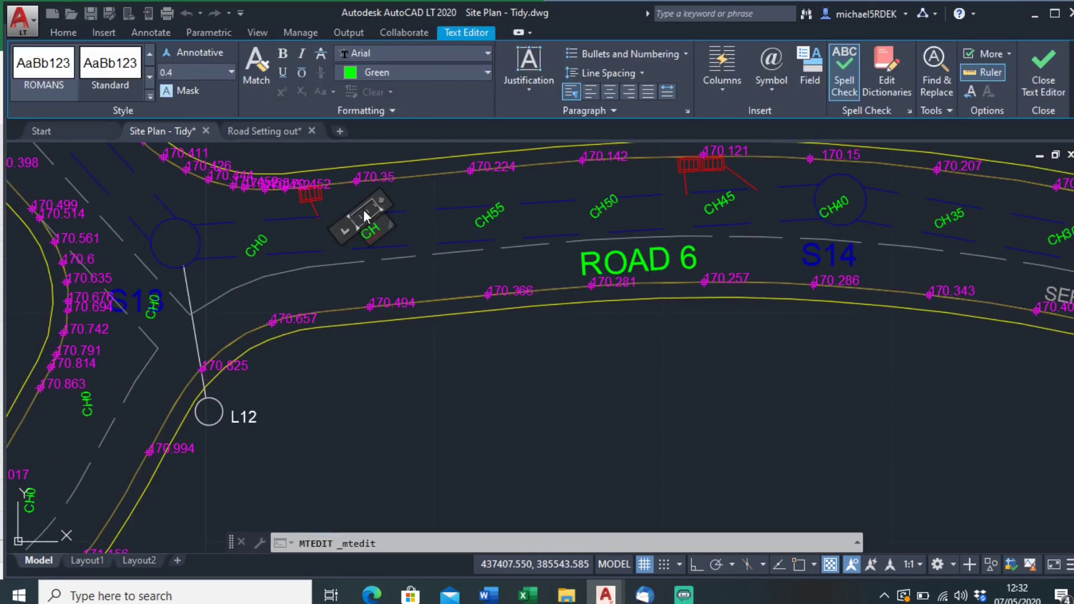
type("60")
double_click(392, 217)
type("65")
- Renumber the next three Road 6 labels beyond manhole S13 as CH70, CH75 and CH80
middle_click_drag(291, 258, 436, 251)
double_click(431, 271)
type("70")
scroll(336, 380, "up", 2)
double_click(393, 366)
type("75")
double_click(416, 340)
mouse_move(313, 487)
middle_mouse_down()
mouse_move(423, 308)
mouse_move(380, 345)
middle_mouse_up()
type("80")
- Turn on the hidden road setting-out layers as a reference for the Road 6TH labels
scroll(276, 426, "down", 4)
left_click(522, 57)
left_click(505, 92)
left_click(505, 108)
left_click(505, 323)
left_click(504, 340)
scroll(380, 345, "up", 8)
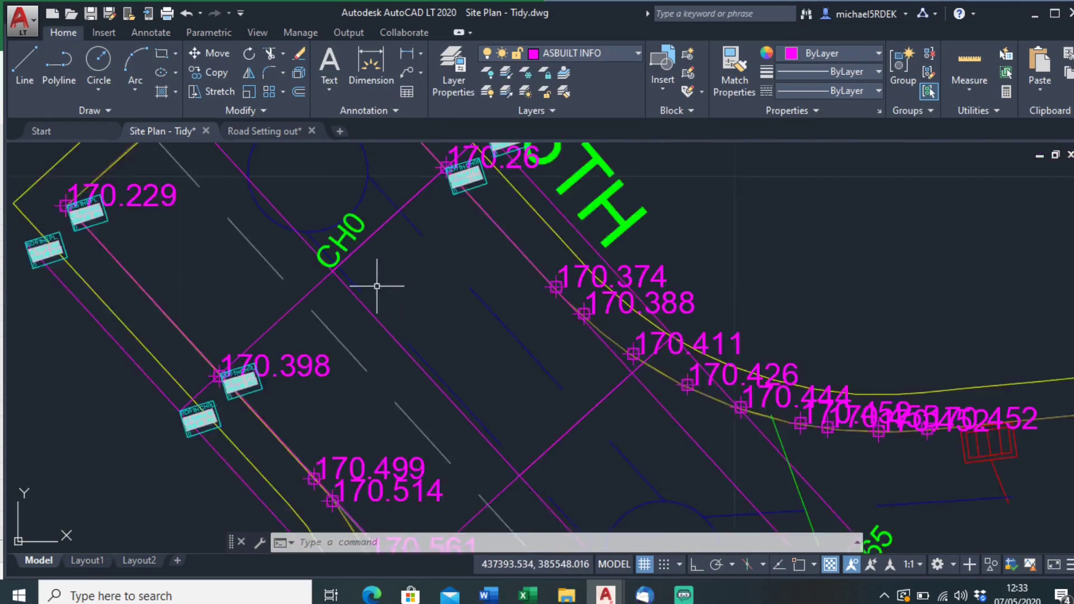
- Renumber the Road 6TH label before the turning head's end as CH10 and mark the end label EP
scroll(280, 344, "down", 4)
scroll(397, 392, "up", 6)
scroll(436, 276, "down", 4)
double_click(367, 305)
type("1")
left_click(294, 229)
double_click(271, 226)
type("EP")
- Freeze the setting-out layers, including rd6 POINTS TO EXPORT, by picking objects on them
left_click(525, 72)
left_click(509, 308)
left_click(486, 246)
scroll(476, 302, "down", 8)
scroll(753, 362, "up", 4)
left_click(659, 296)
key("Return")
scroll(319, 304, "up", 6)
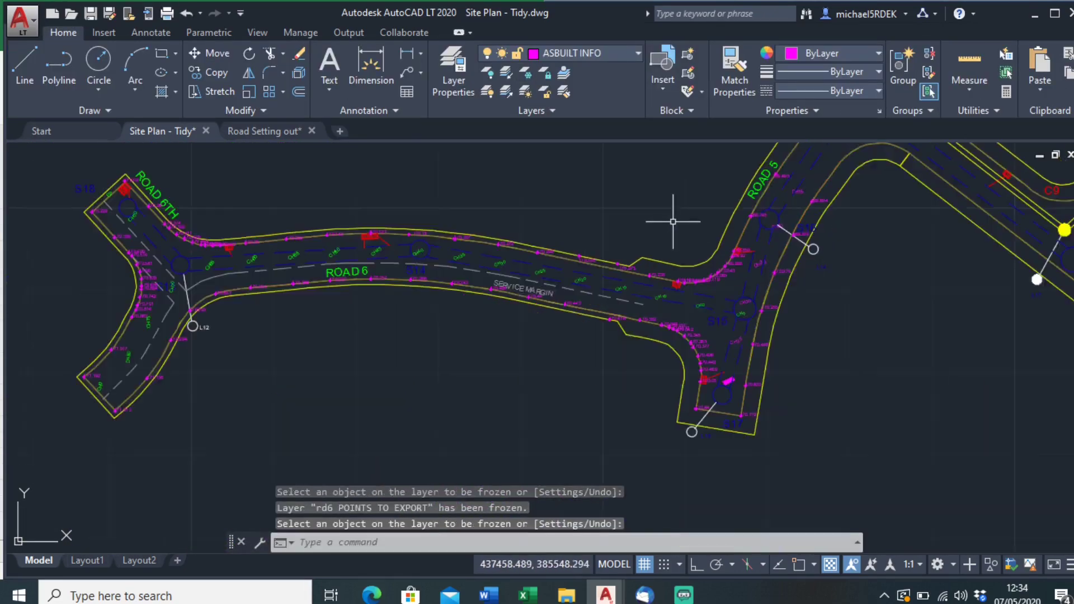
- Select all chainage labels similar to the Road 5 CH30 label at S15 and colour them green
scroll(320, 305, "down", 4)
mouse_move(621, 305)
middle_mouse_down()
mouse_move(280, 336)
mouse_move(9, 325)
middle_mouse_up()
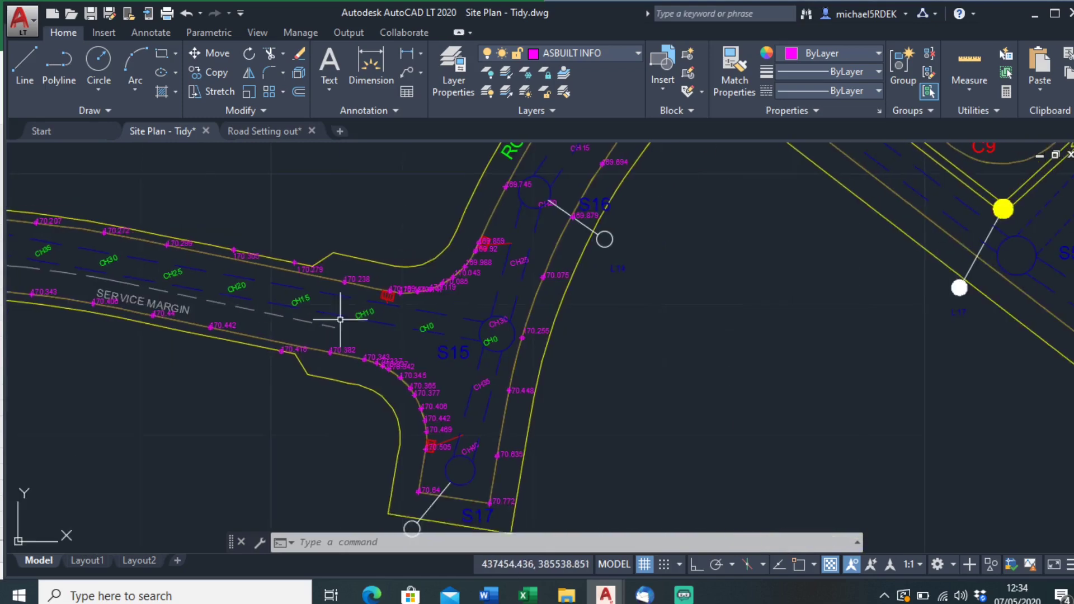
middle_click_drag(517, 280, 477, 312)
scroll(471, 345, "up", 4)
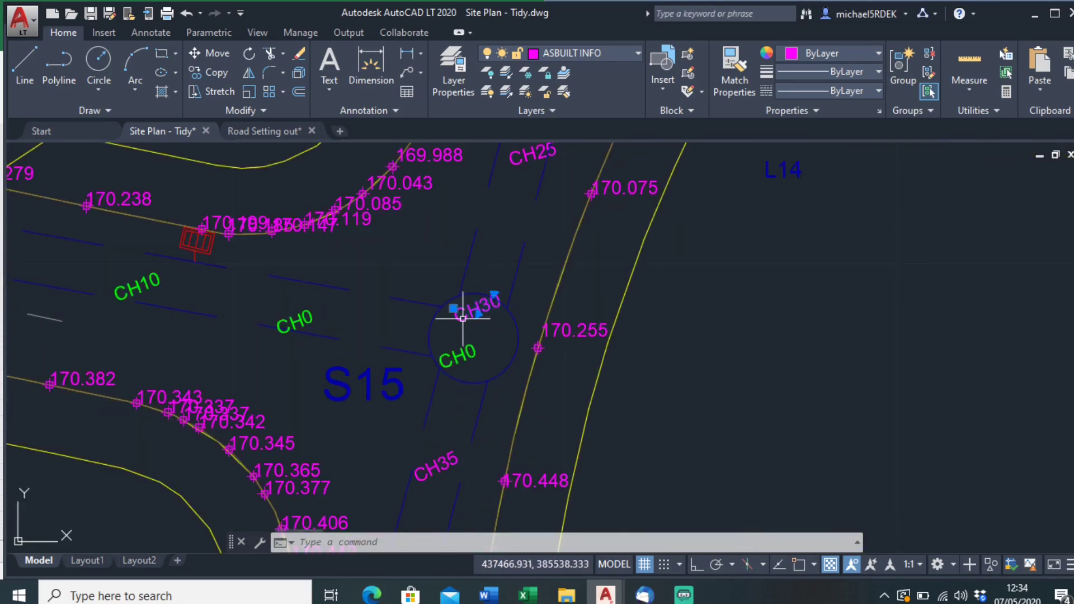
right_click(504, 221)
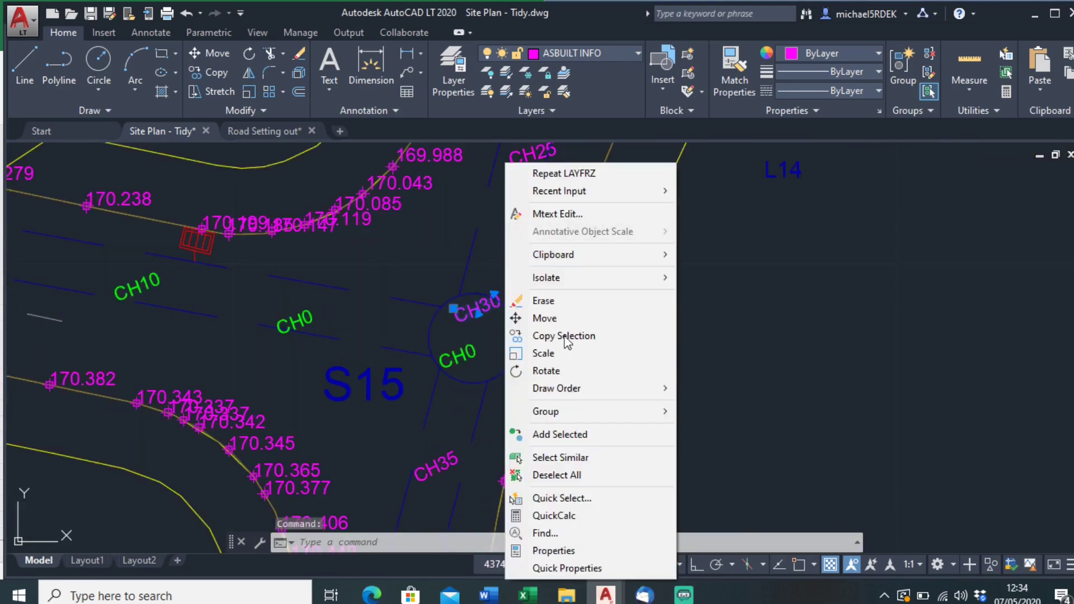
left_click(579, 456)
left_click(837, 52)
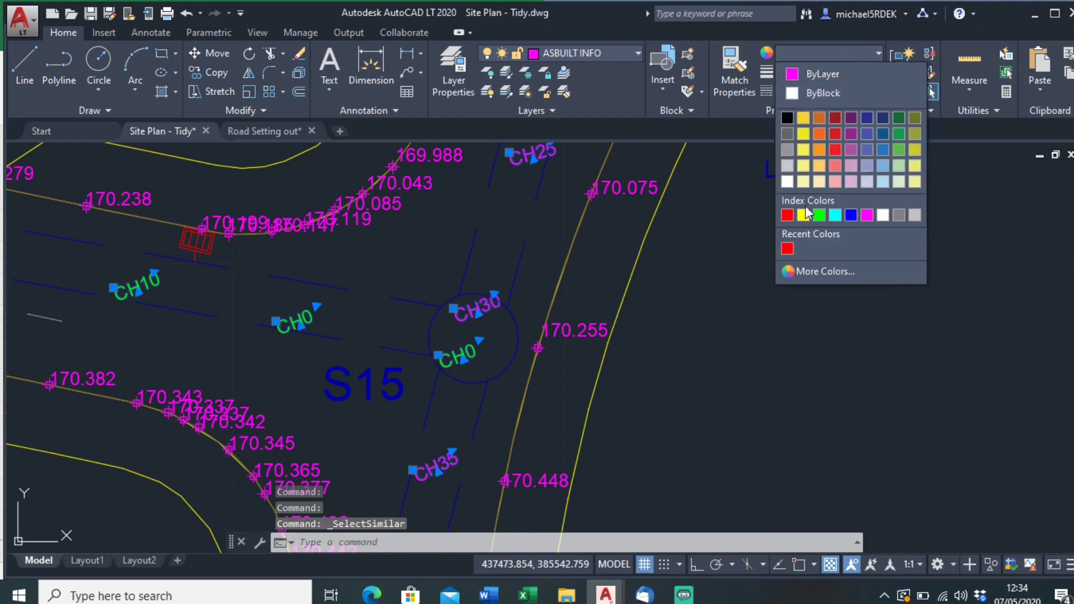
left_click(818, 215)
key("Escape")
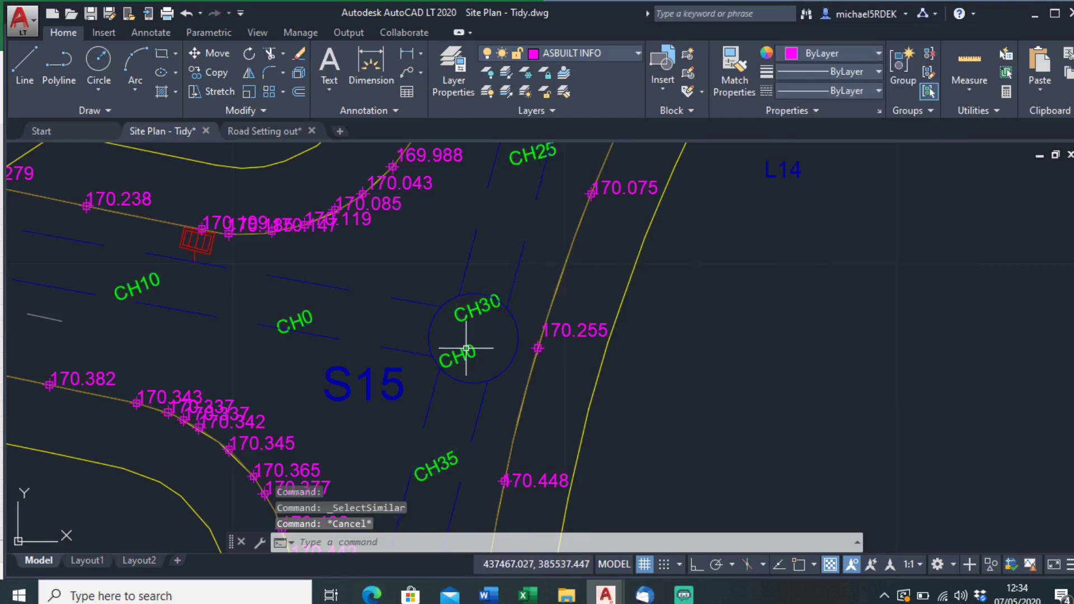
- Erase the two unneeded CH0 labels at the Road 6 junction beside manhole S15
left_click(466, 348)
left_click(292, 318)
key("Delete")
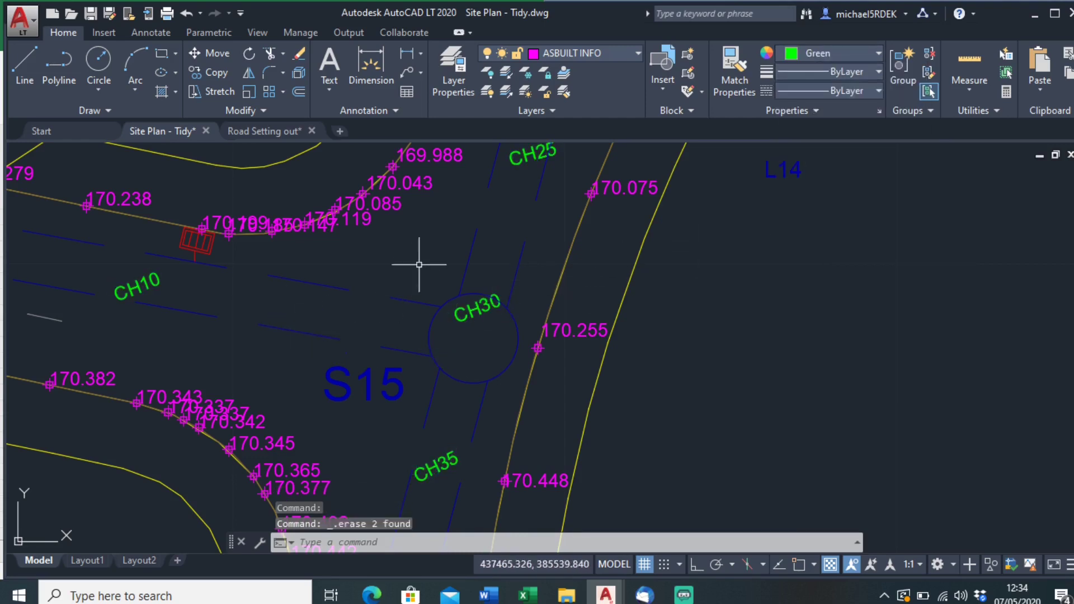
- Copy the Road 5 CH40 label to the road end below manhole S17 and change its text to EP
scroll(436, 268, "down", 5)
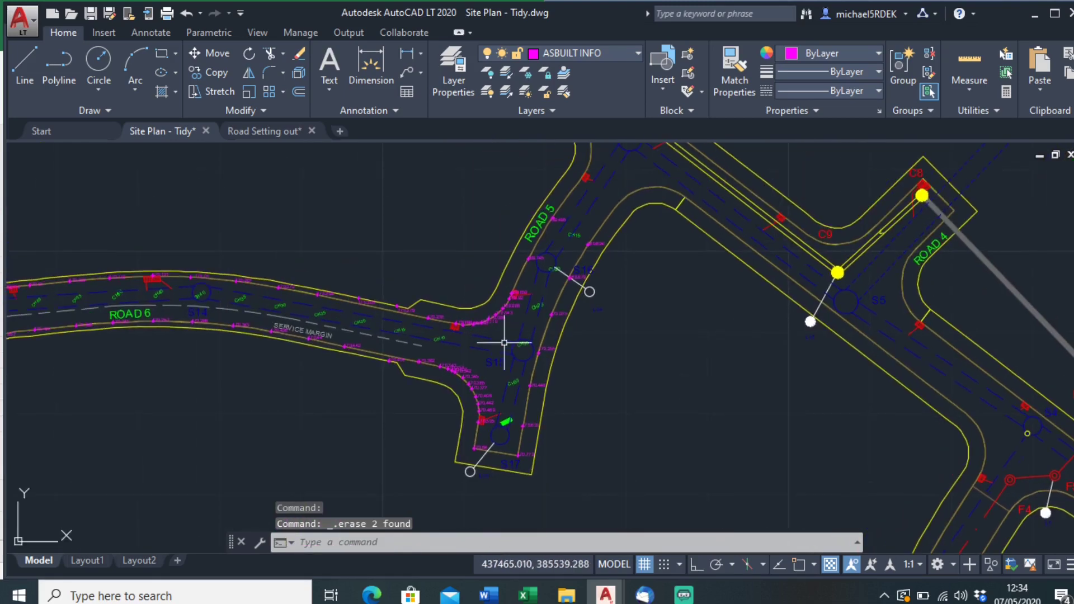
scroll(508, 353, "up", 5)
middle_click_drag(506, 364, 499, 280)
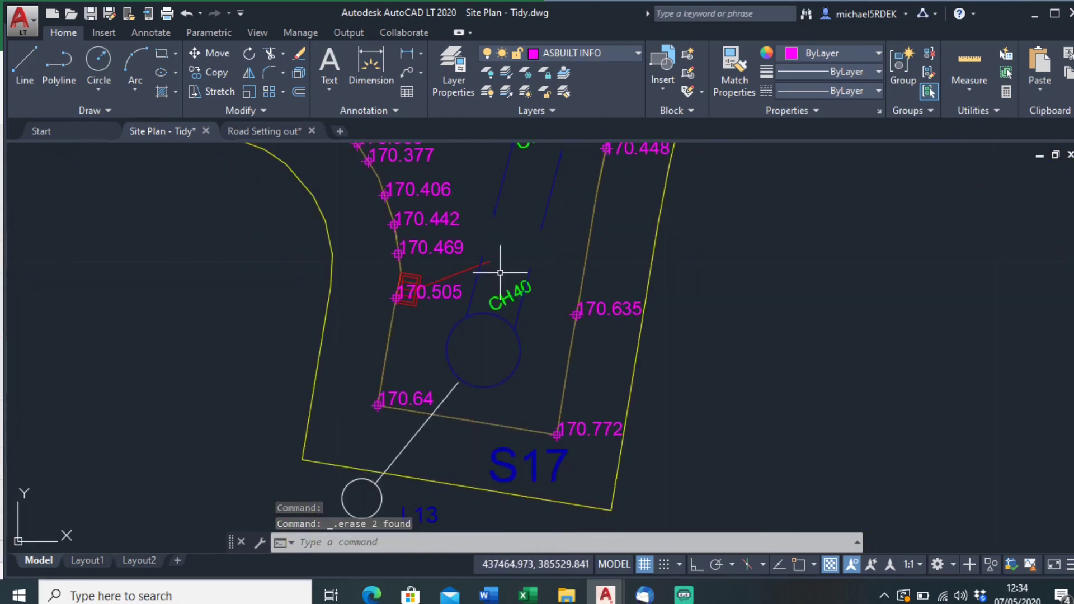
left_click(502, 304)
key("ctrl+c")
key("ctrl+v")
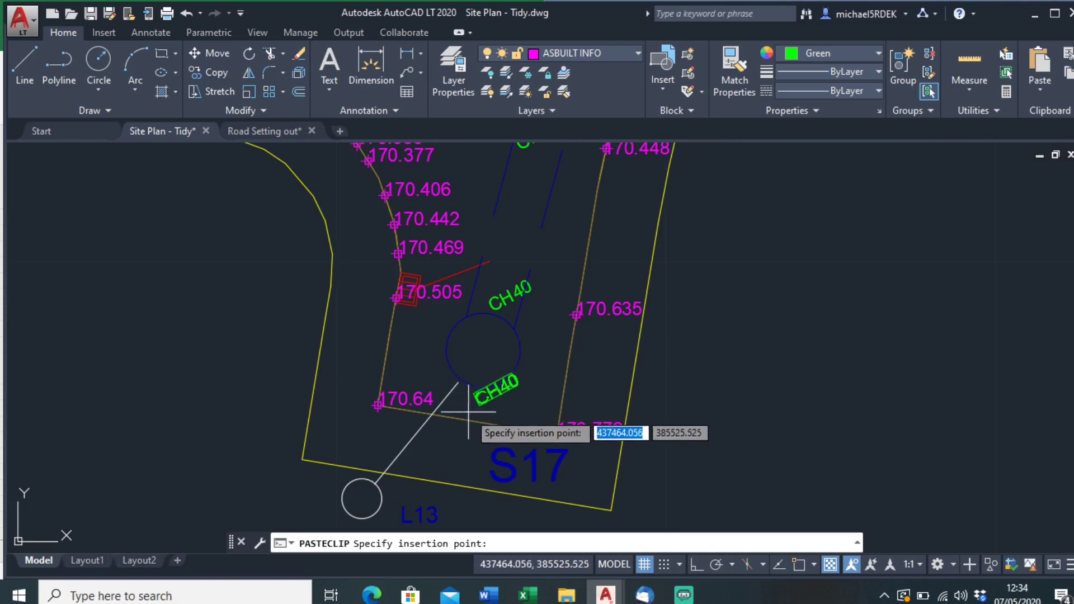
scroll(470, 402, "up", 2)
left_click(456, 427)
double_click(501, 393)
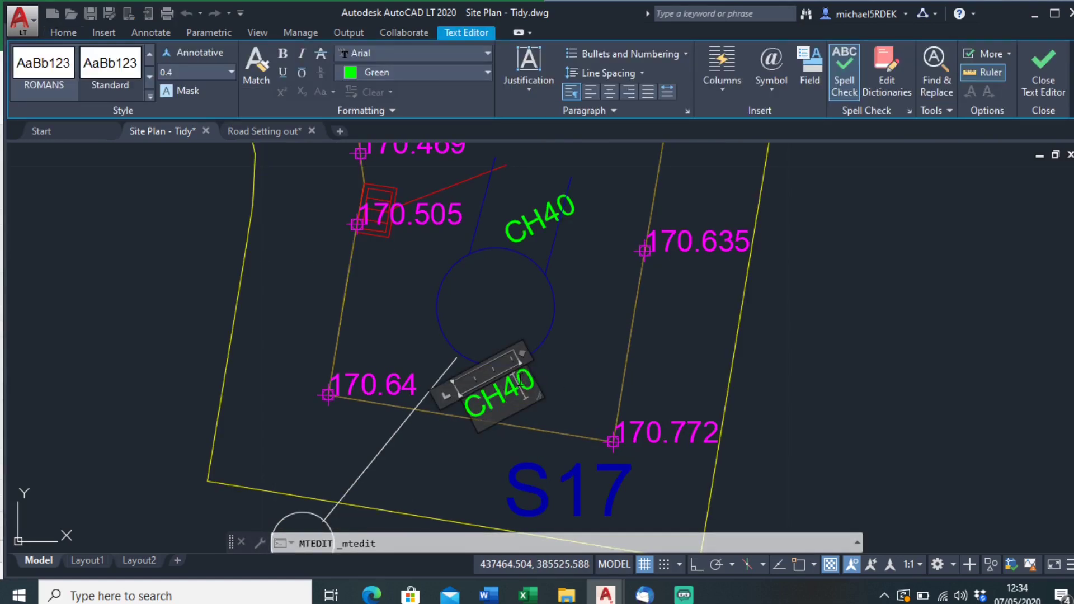
type("EP")
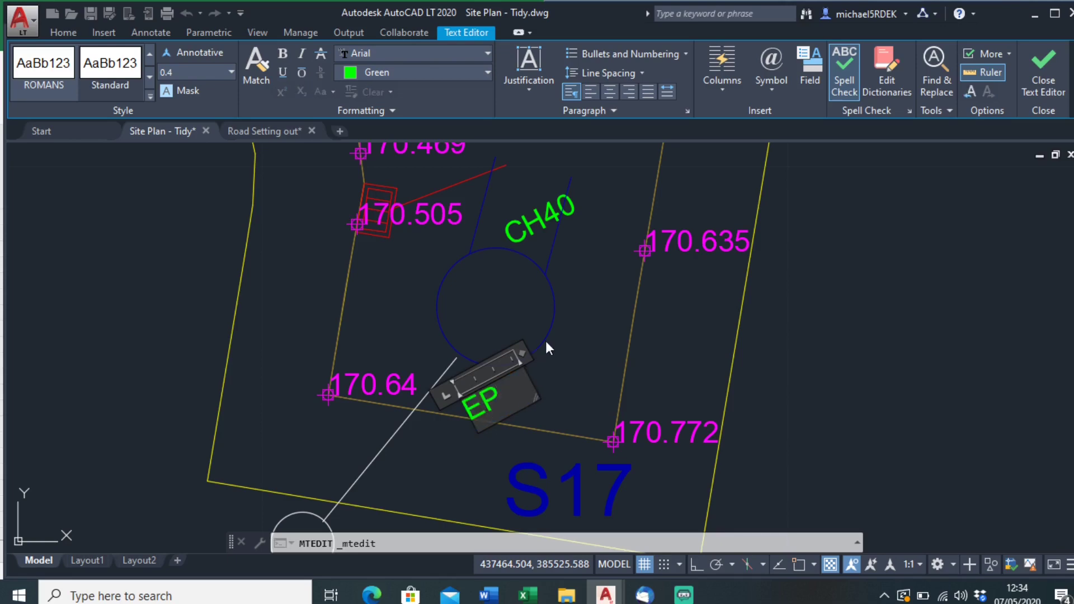
left_click(575, 284)
- Change the last CH0 label at the far end of Road 6 past CH80 to EP
scroll(437, 269, "down", 9)
middle_click_drag(413, 271, 877, 304)
scroll(280, 296, "up", 6)
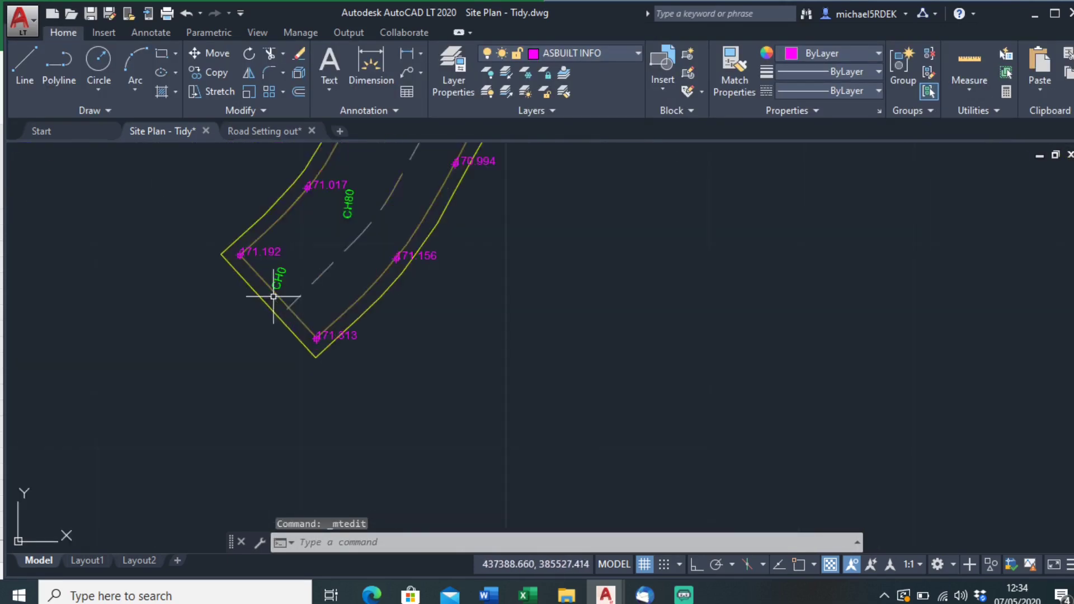
double_click(282, 272)
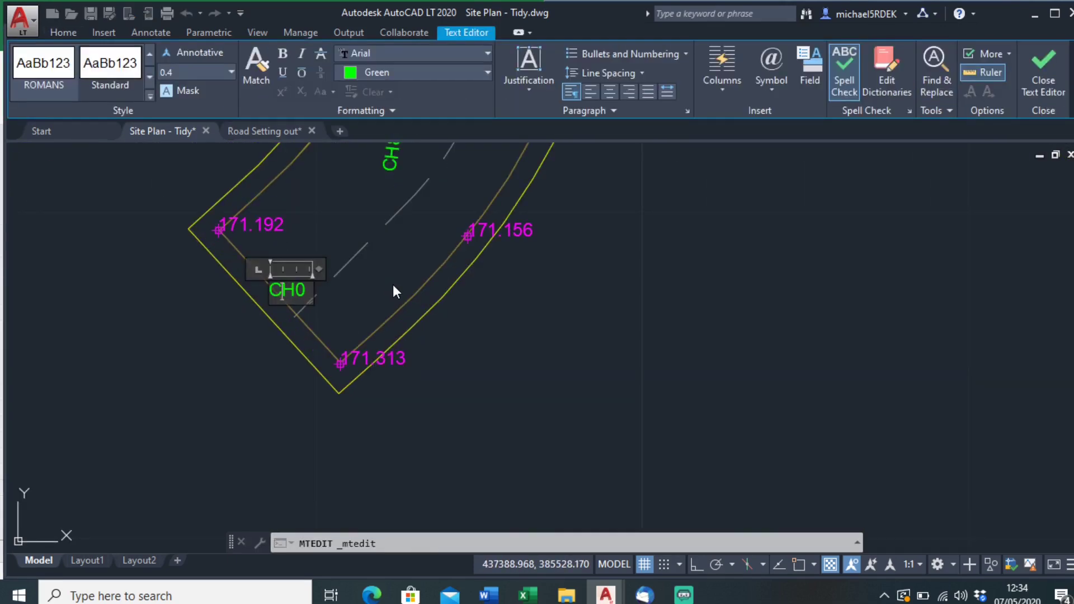
type("EP")
left_click(239, 337)
- Switch to the Road Setting out drawing and select all the green cross-lines similar to one on Road 6
scroll(347, 326, "down", 5)
middle_click_drag(434, 311, 223, 403)
middle_click_drag(583, 327, 505, 319)
scroll(487, 303, "up", 5)
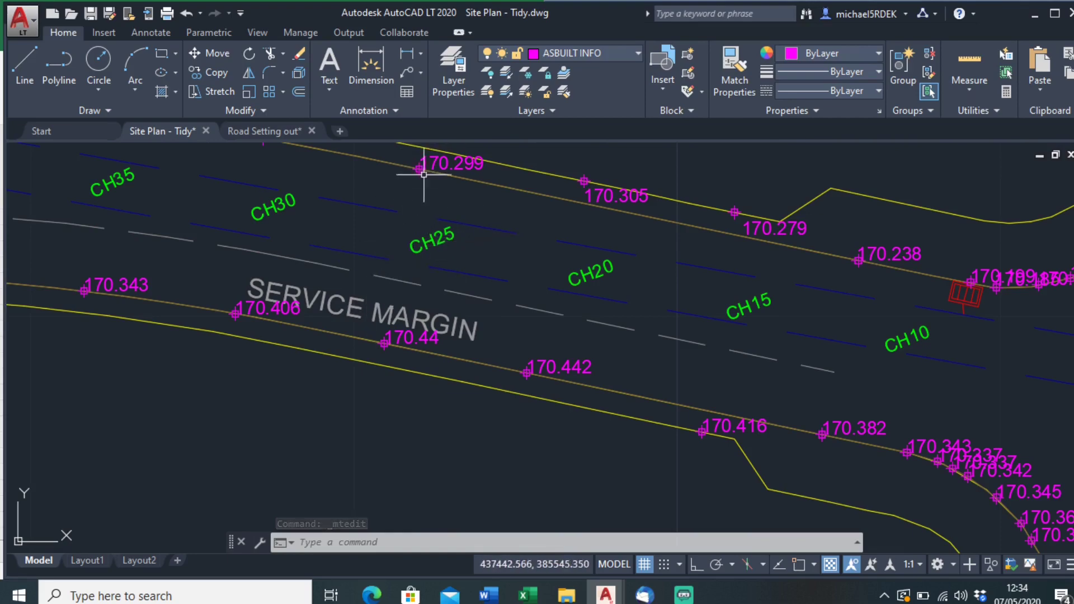
scroll(426, 164, "down", 2)
middle_click_drag(426, 164, 418, 224)
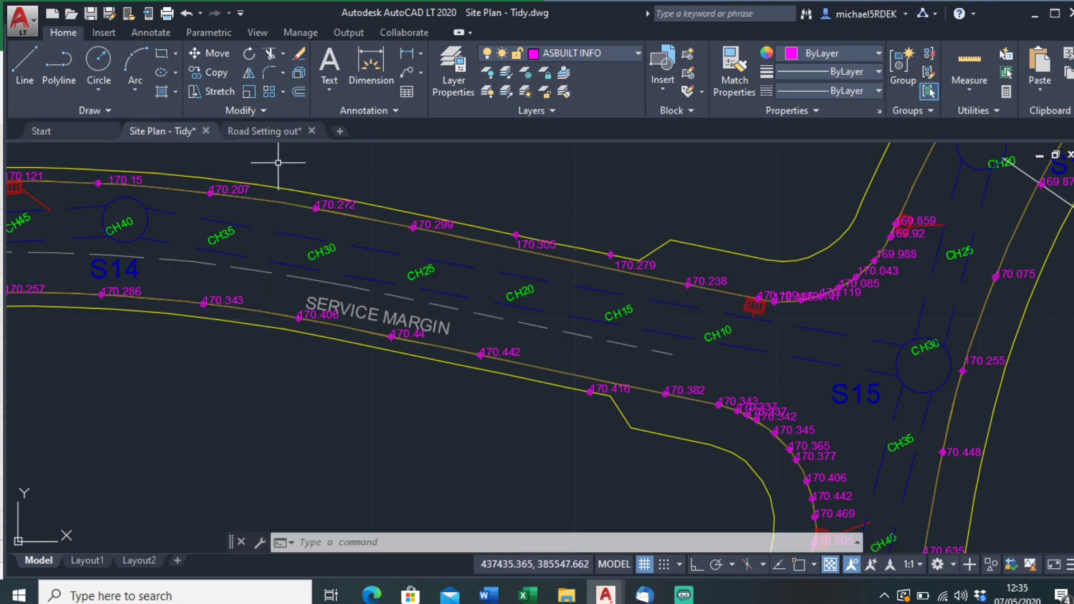
left_click(274, 135)
scroll(497, 391, "down", 3)
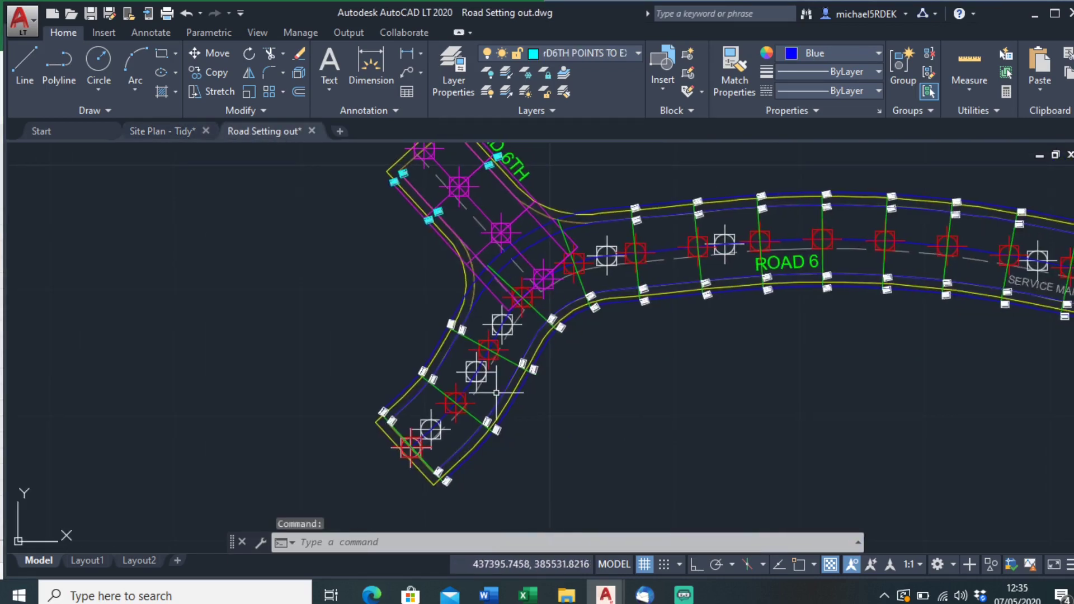
scroll(496, 392, "up", 3)
left_click(514, 316)
right_click(537, 274)
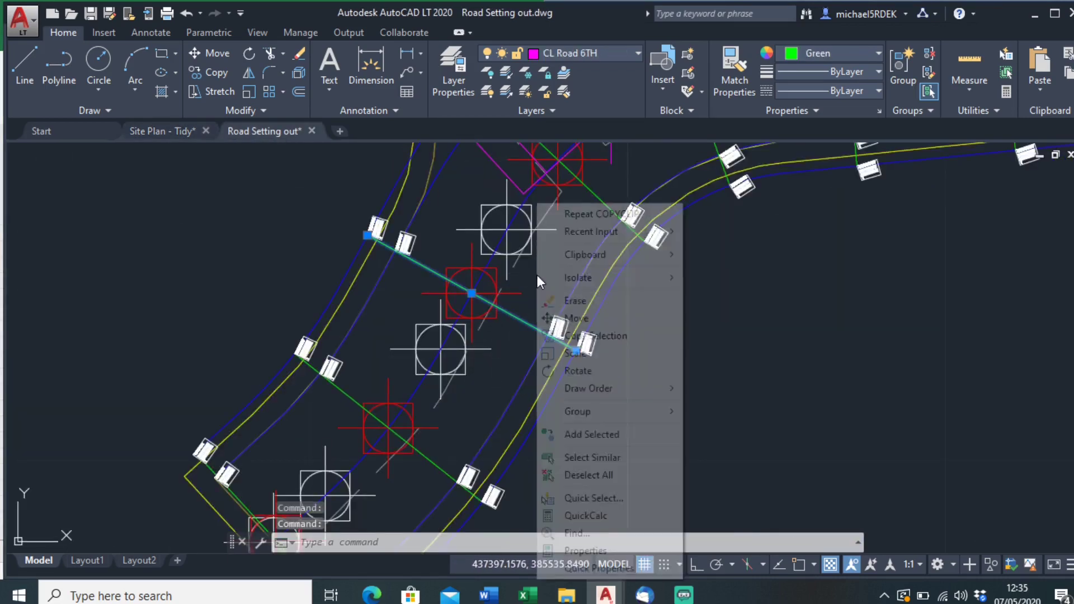
left_click(596, 457)
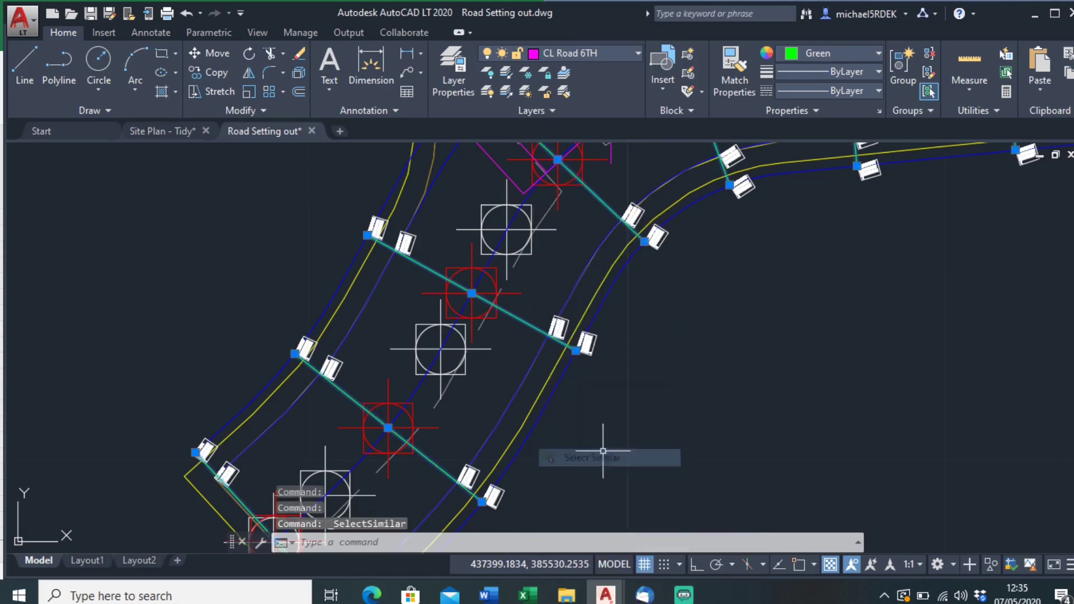
scroll(622, 427, "down", 3)
scroll(627, 428, "down", 2)
middle_click_drag(638, 429, 465, 390)
middle_click_drag(734, 331, 638, 369)
scroll(639, 363, "down", 3)
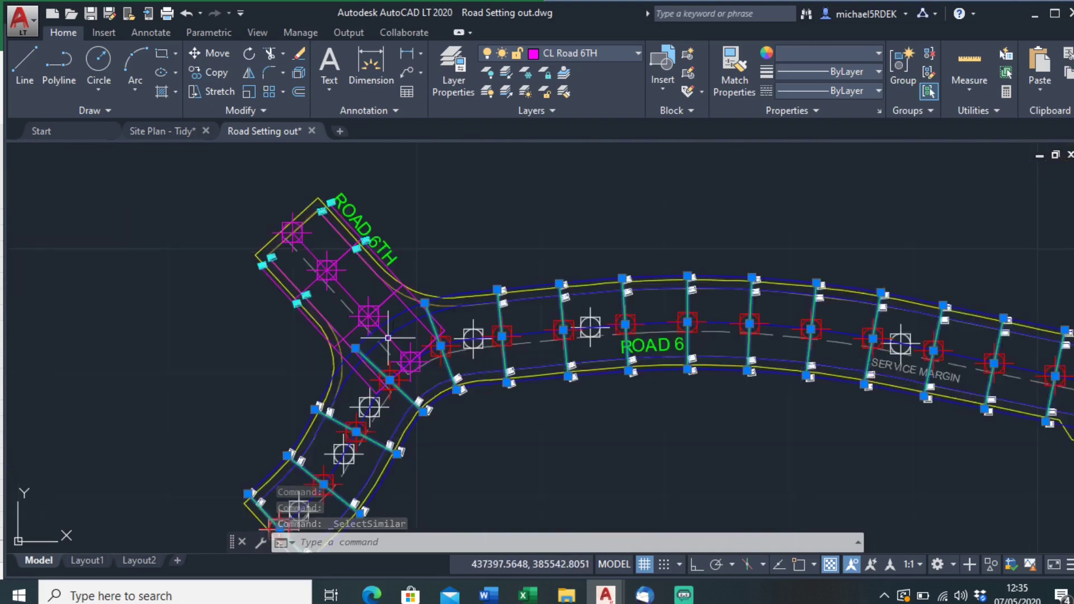
scroll(316, 218, "up", 5)
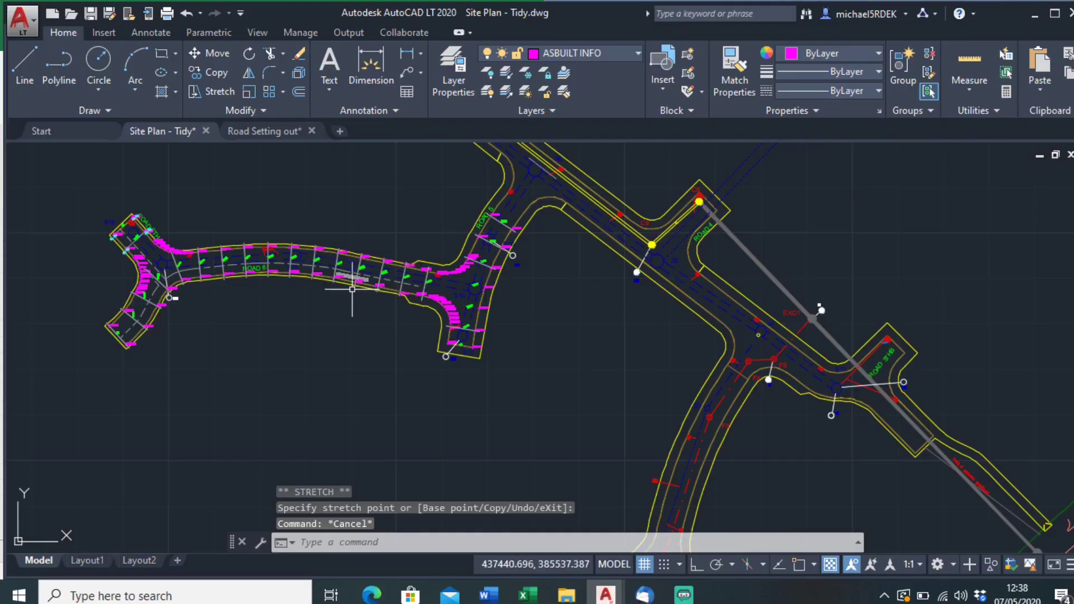
- Examine how the cross-lines align with the chainage labels and survey heights along Road 5 and Road 6
scroll(427, 280, "up", 5)
scroll(583, 274, "up", 4)
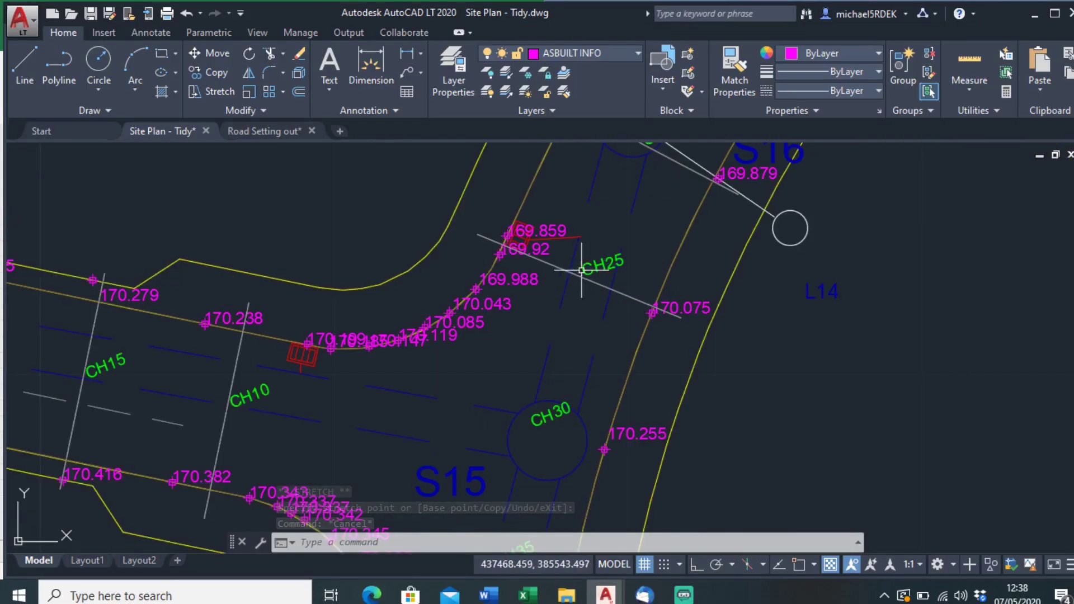
scroll(592, 336, "down", 8)
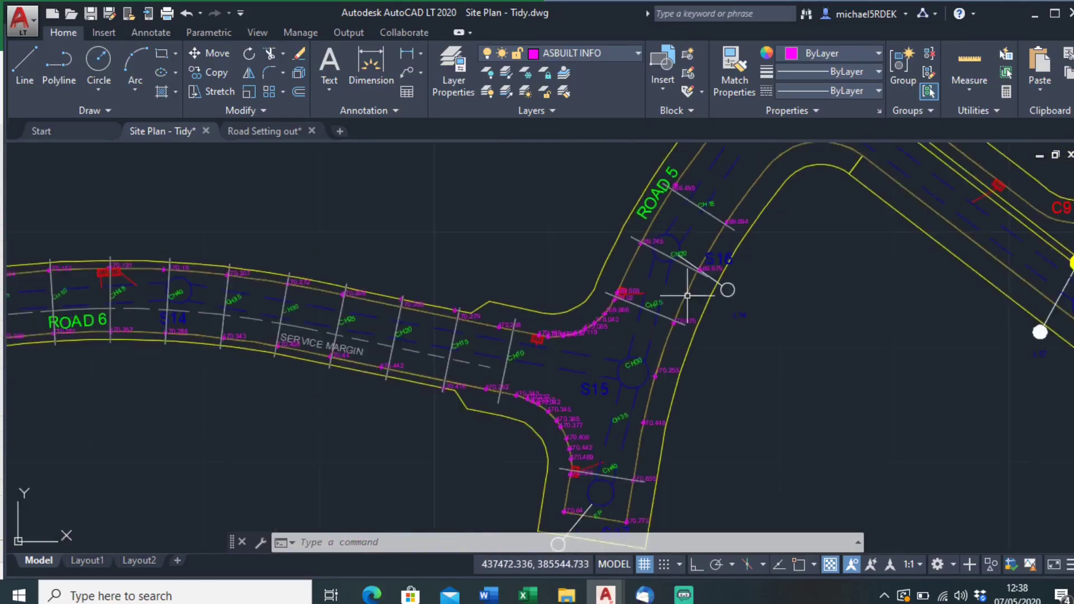
scroll(520, 349, "up", 8)
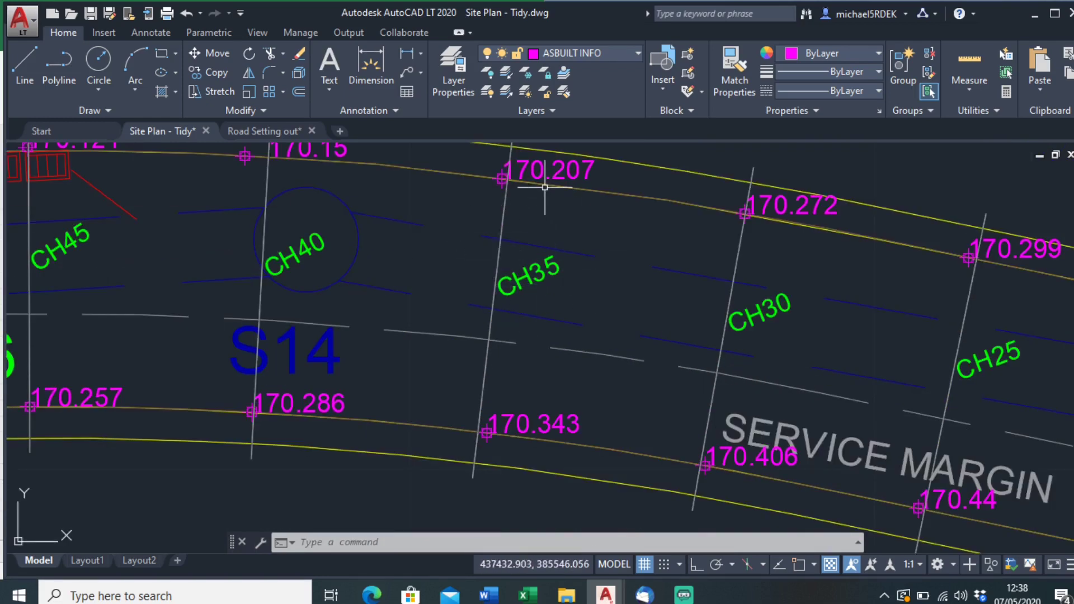
middle_click_drag(555, 195, 455, 252)
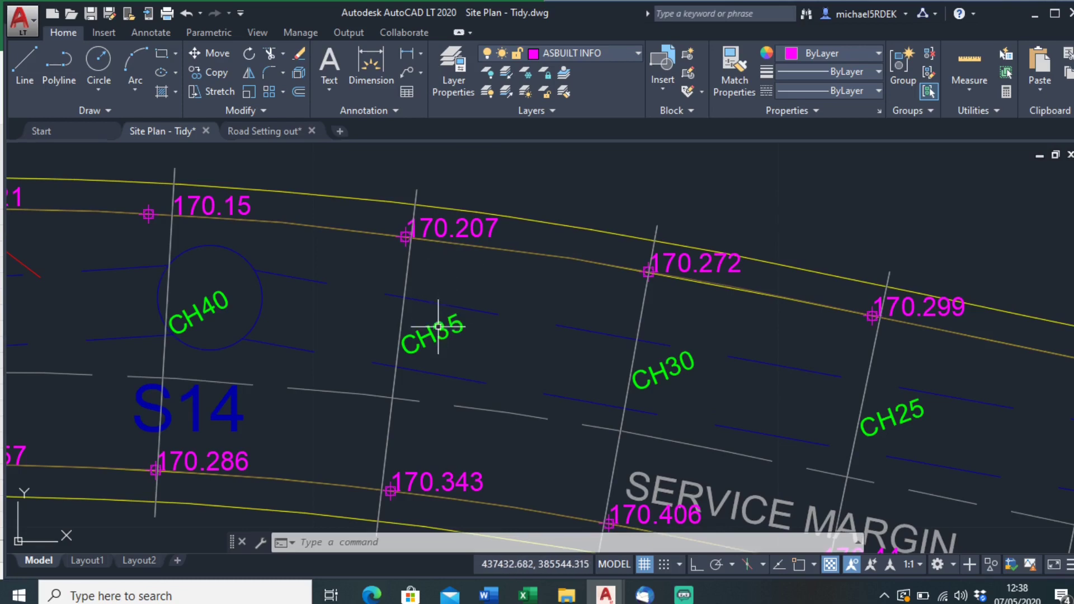
scroll(438, 326, "down", 2)
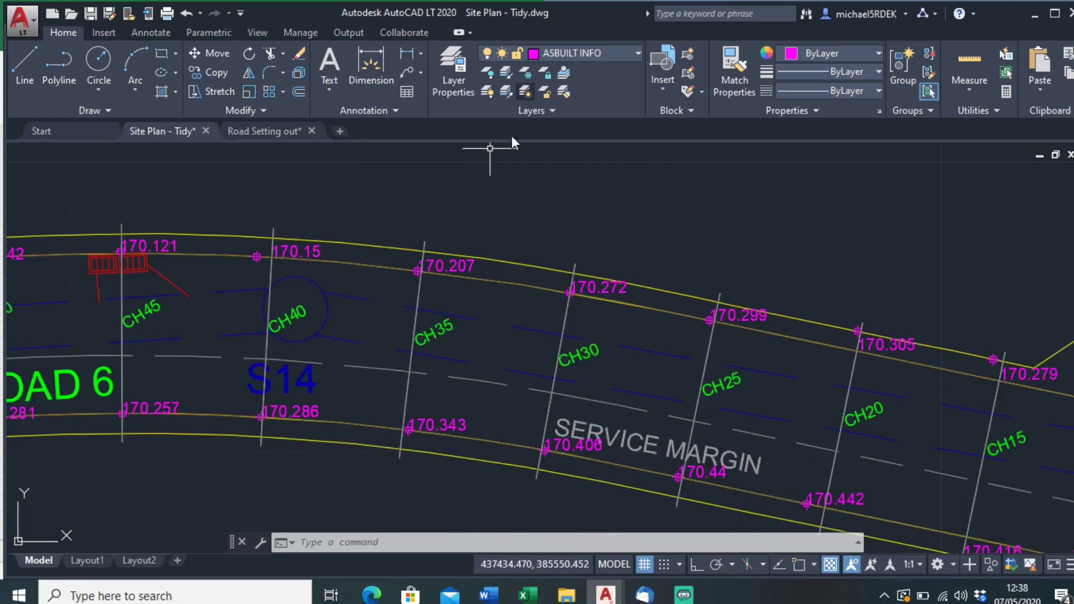
scroll(475, 283, "down", 4)
scroll(327, 304, "up", 3)
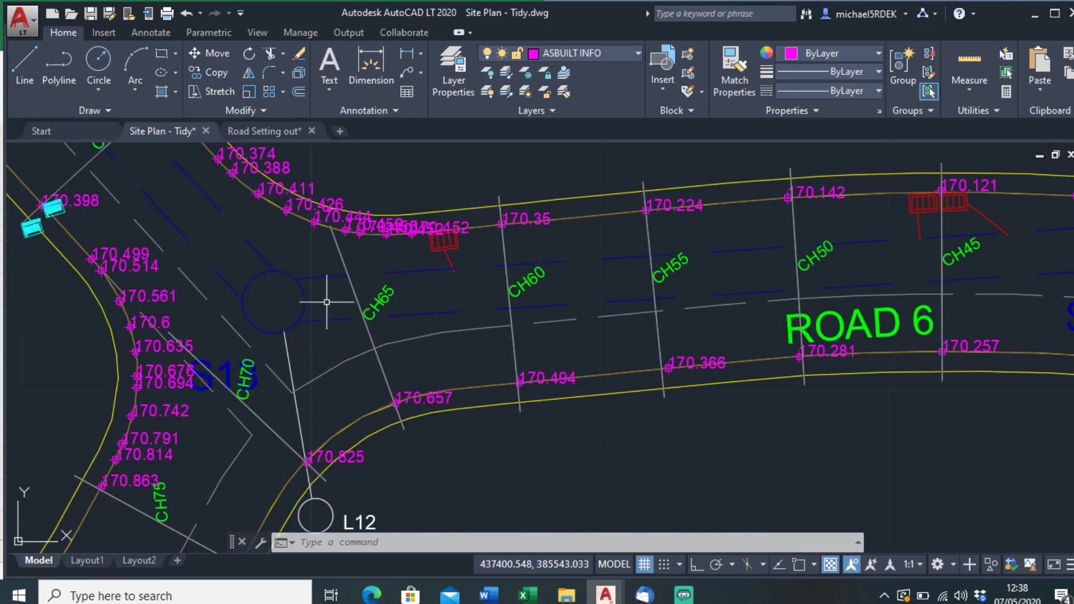
- Shorten the CH65 cross-line to its lower half below the label and erase the overlapping full-width line
left_click(352, 284)
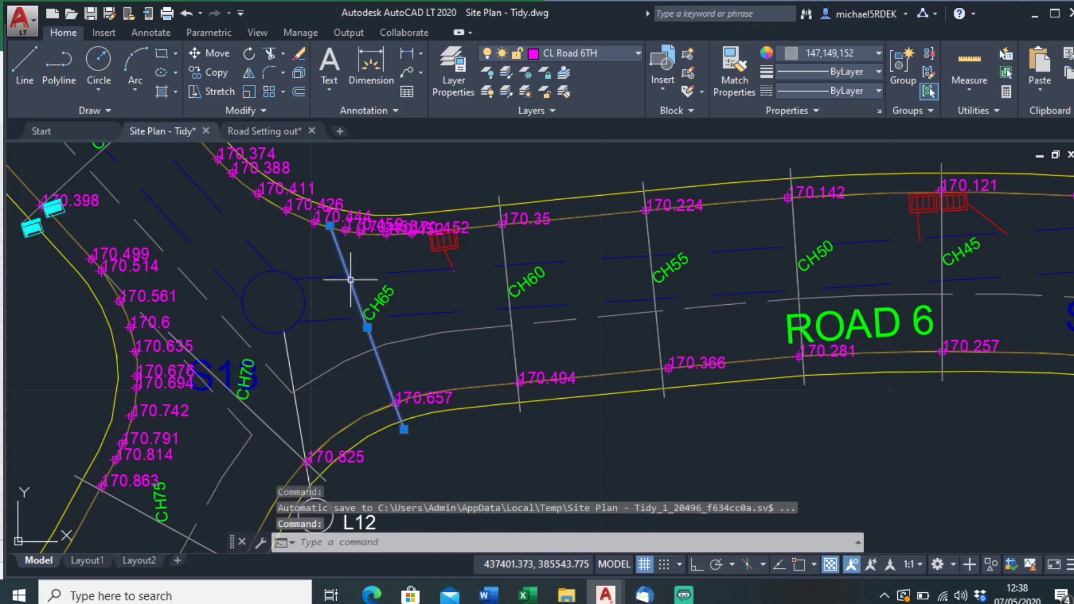
left_click(330, 225)
scroll(361, 308, "up", 5)
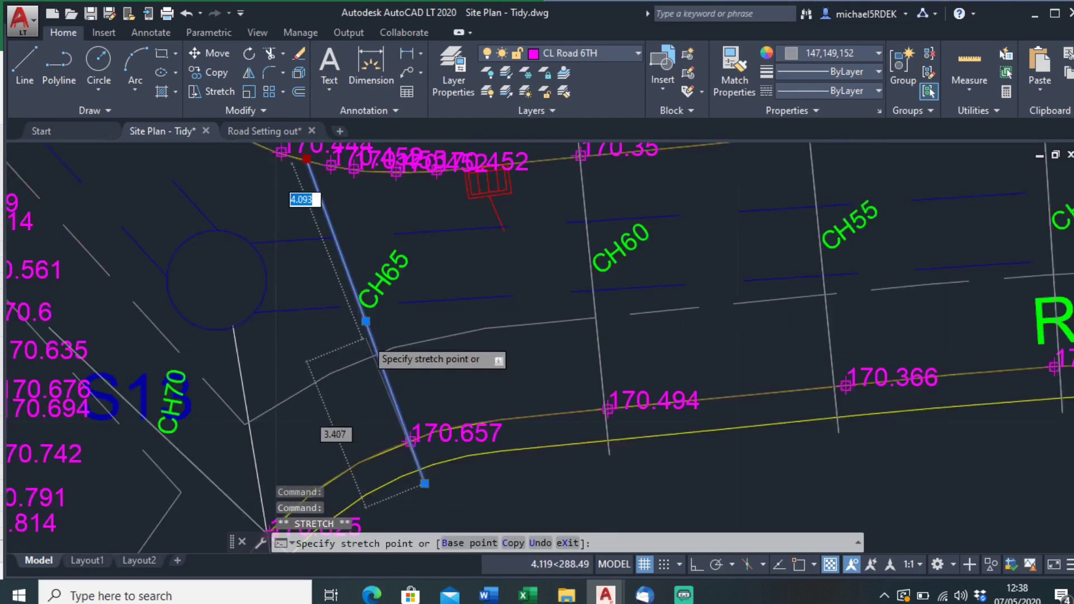
scroll(355, 286, "down", 4)
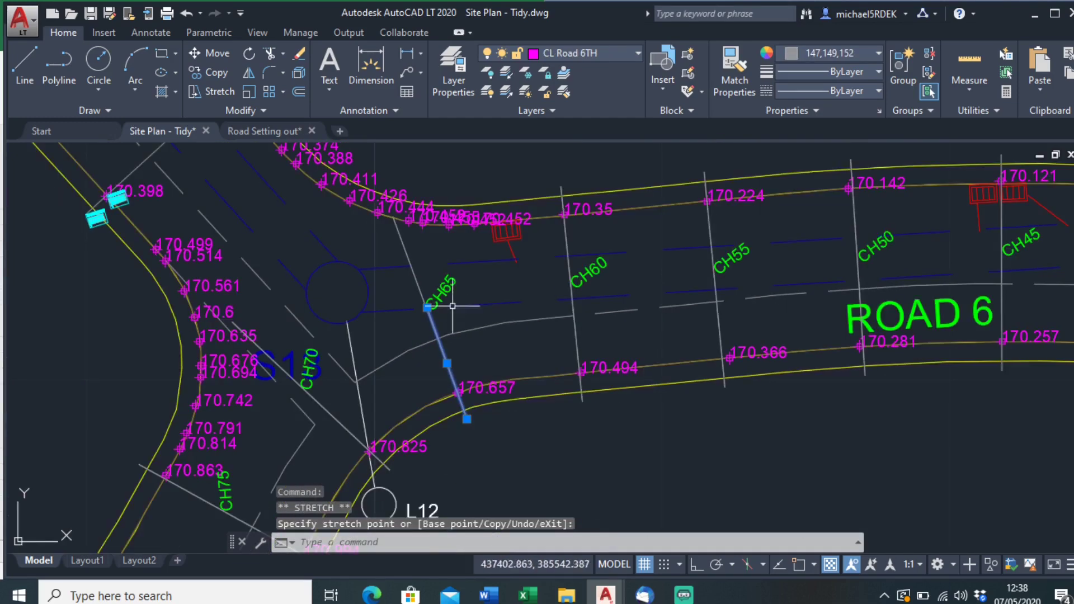
key("Escape")
left_click(393, 249)
key("Delete")
scroll(474, 237, "down", 2)
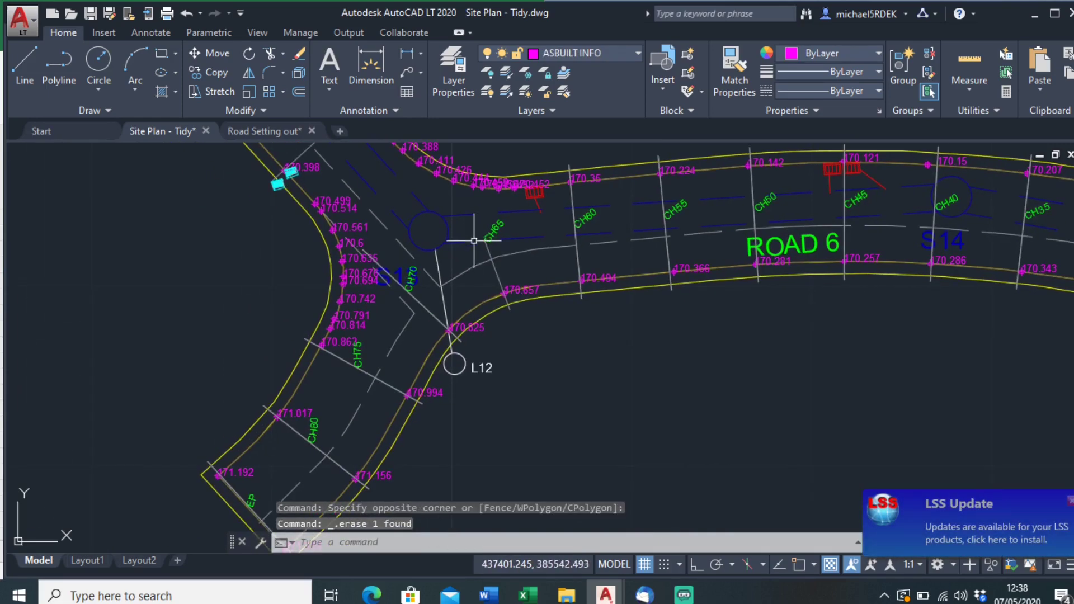
- Erase the CH70 cross-line that runs through the Road 6 junction near manhole S13
scroll(396, 265, "up", 2)
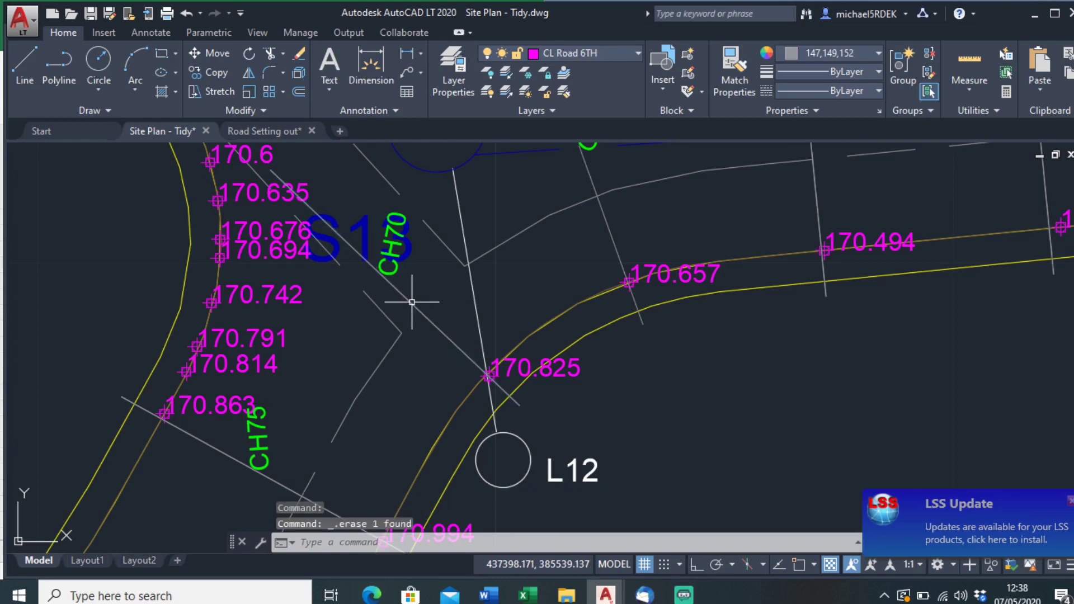
left_click(410, 304)
key("Delete")
scroll(410, 305, "down", 3)
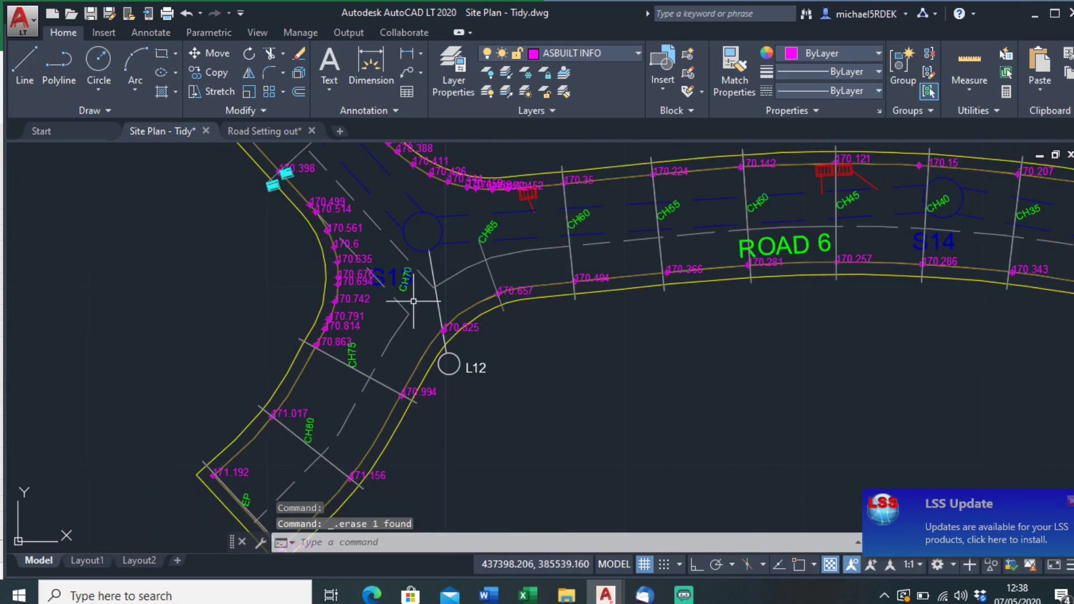
- Freeze the STORM-LAY-PIPES layer and the layers of the blue storm manholes and their labels near S15
middle_click_drag(635, 261, 397, 263)
middle_click_drag(877, 315, 742, 304)
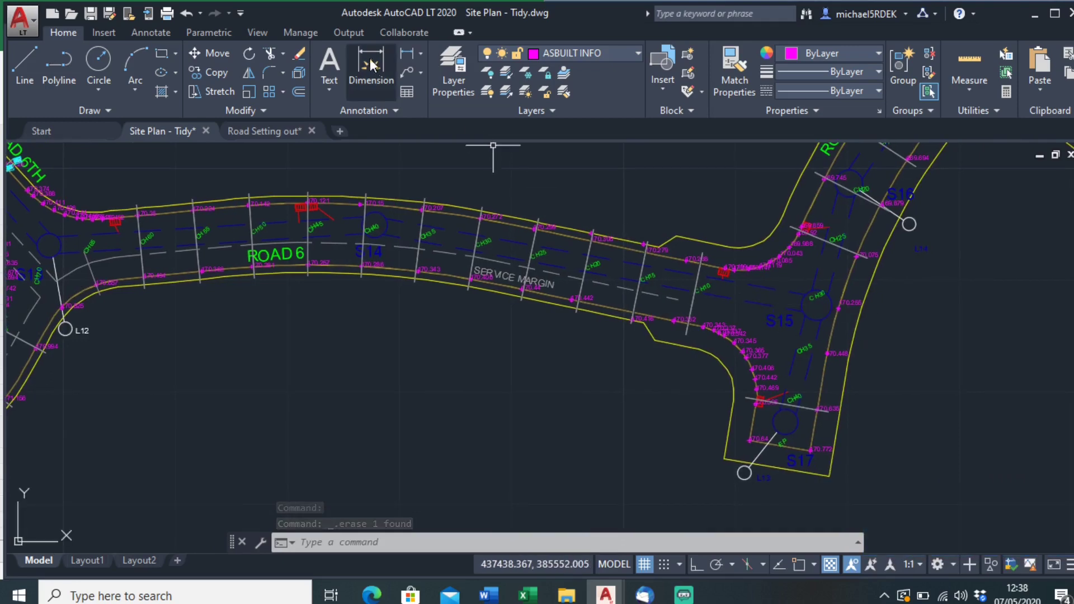
left_click(526, 78)
left_click(750, 302)
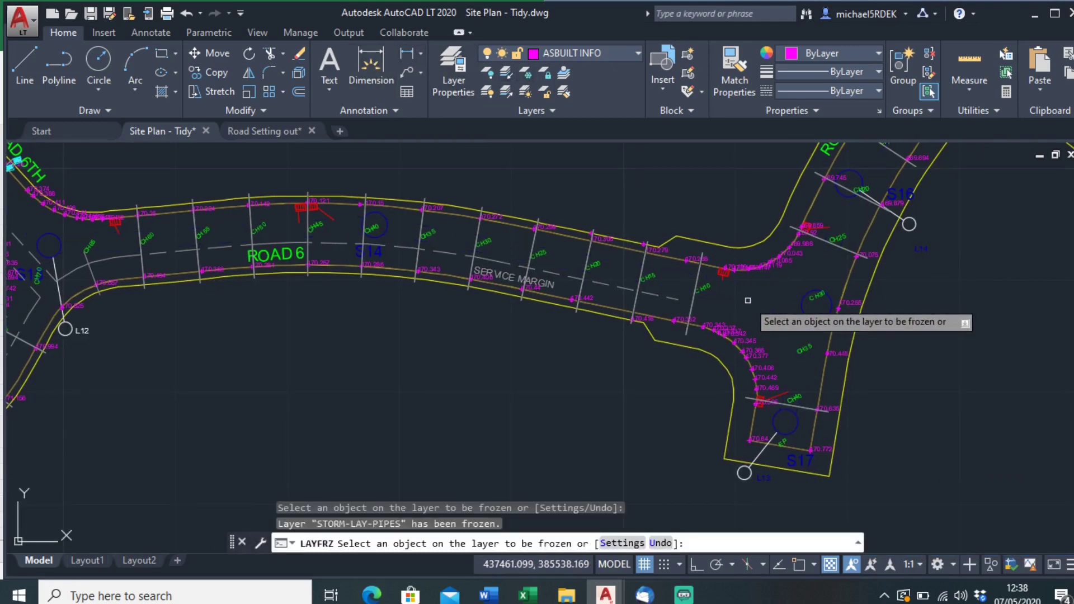
left_click(793, 320)
left_click(803, 314)
- Freeze the remaining service layers along Road 6, including the dashed centreline, service margin text and rD6TH POINTS TO EXPOERT
scroll(803, 314, "down", 2)
scroll(440, 241, "up", 2)
left_click(444, 248)
left_click(628, 303)
scroll(631, 301, "down", 2)
scroll(357, 263, "up", 6)
left_click(327, 228)
scroll(326, 241, "down", 4)
key("Return")
scroll(466, 261, "up", 2)
middle_click_drag(542, 288, 391, 215)
scroll(391, 215, "down", 6)
mouse_move(668, 272)
middle_mouse_down()
mouse_move(386, 313)
mouse_move(374, 330)
middle_mouse_up()
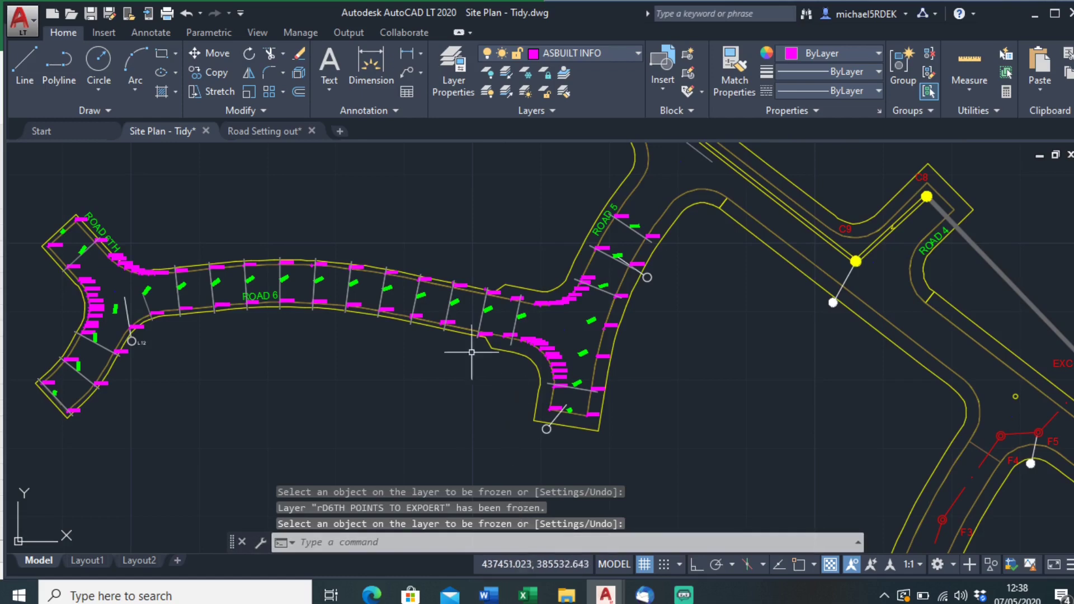
- Freeze the STE-Drag out manholes layer by picking the white manhole circle beside CH20 on Road 5
scroll(373, 301, "up", 4)
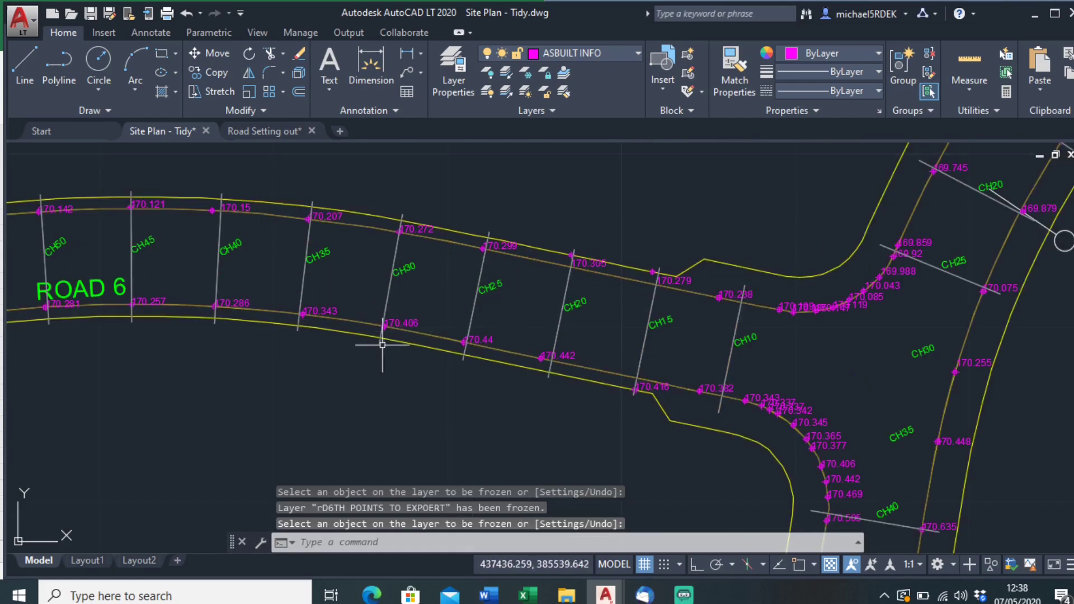
scroll(384, 302, "down", 4)
scroll(606, 258, "up", 4)
scroll(606, 259, "down", 4)
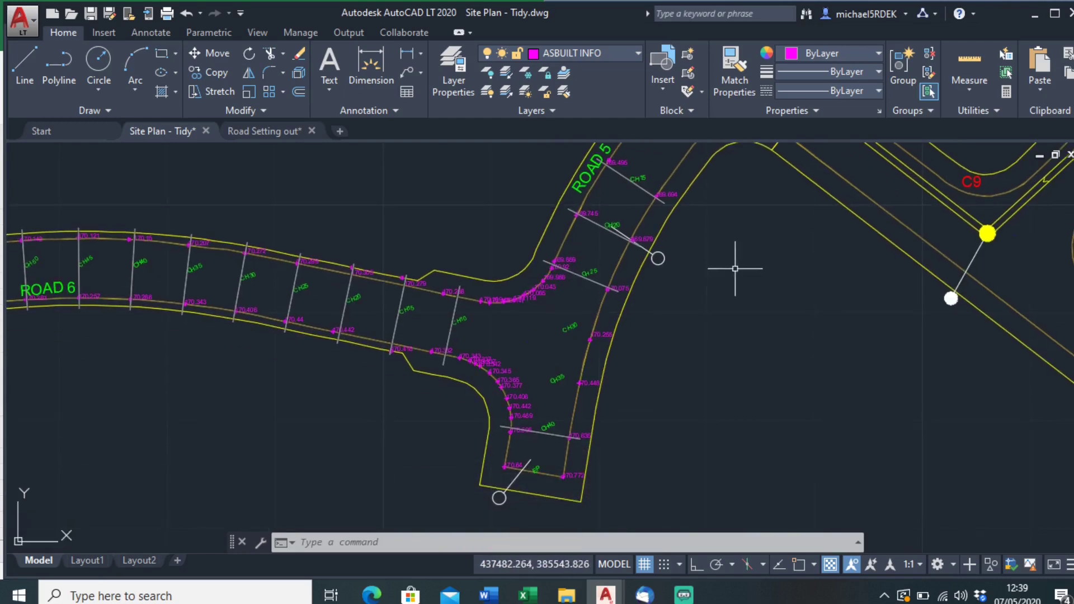
scroll(710, 281, "up", 4)
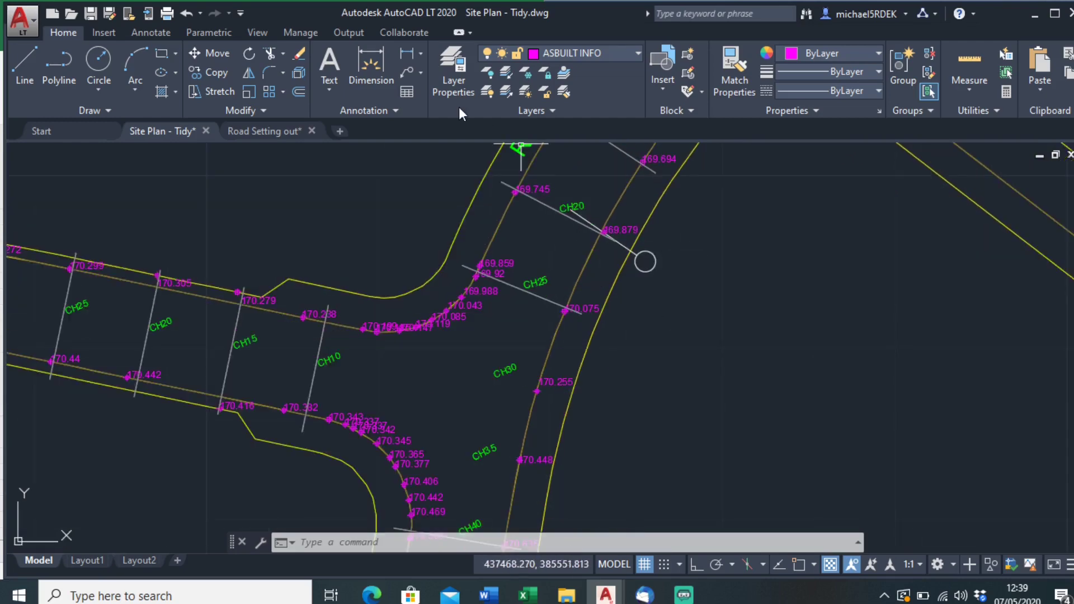
left_click(646, 258)
right_click(649, 254)
left_click(665, 260)
scroll(643, 280, "down", 4)
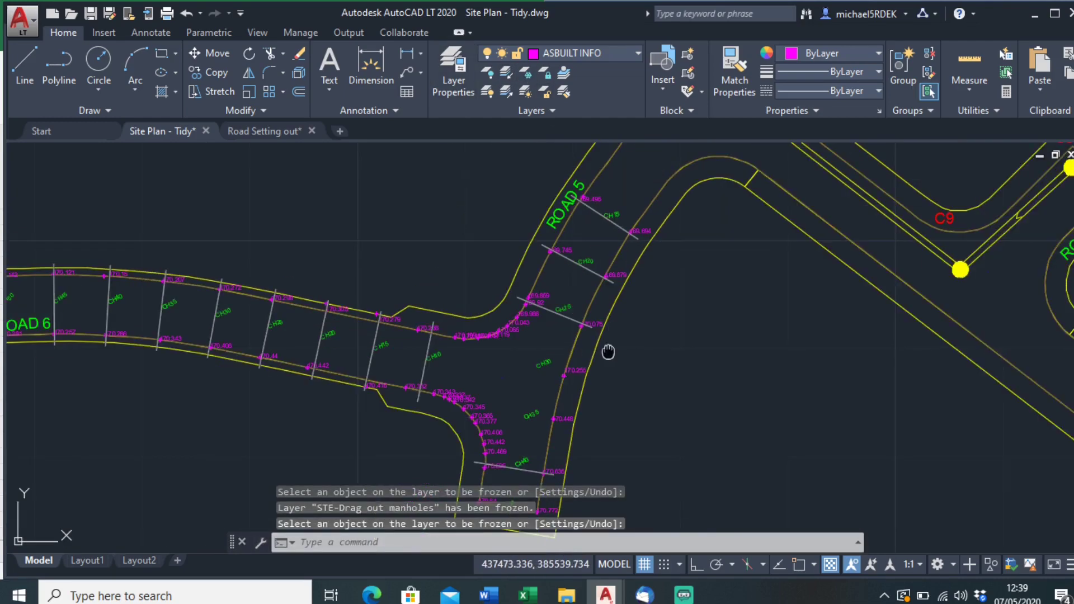
scroll(611, 304, "up", 4)
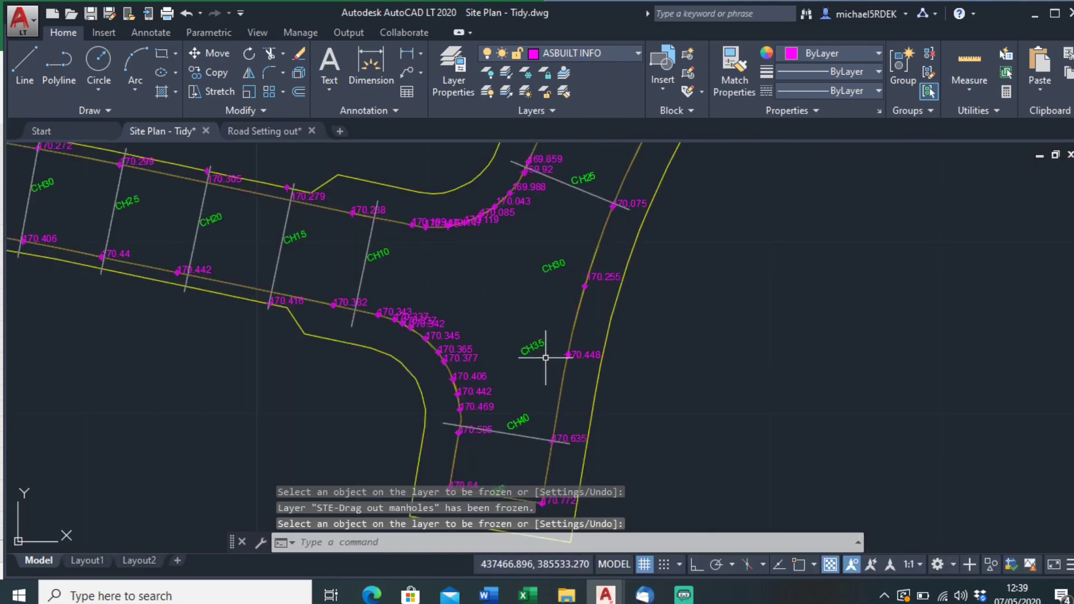
- Check the list of survey steps in Document1 in Word, and return to the Site Plan - Tidy drawing in AutoCAD
left_click(489, 595)
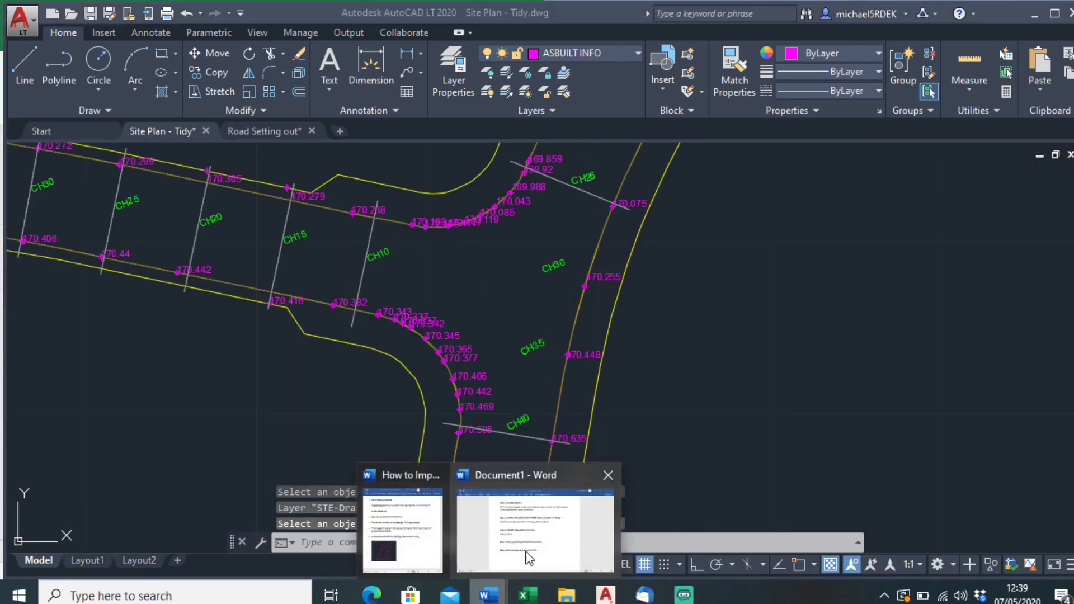
left_click(535, 531)
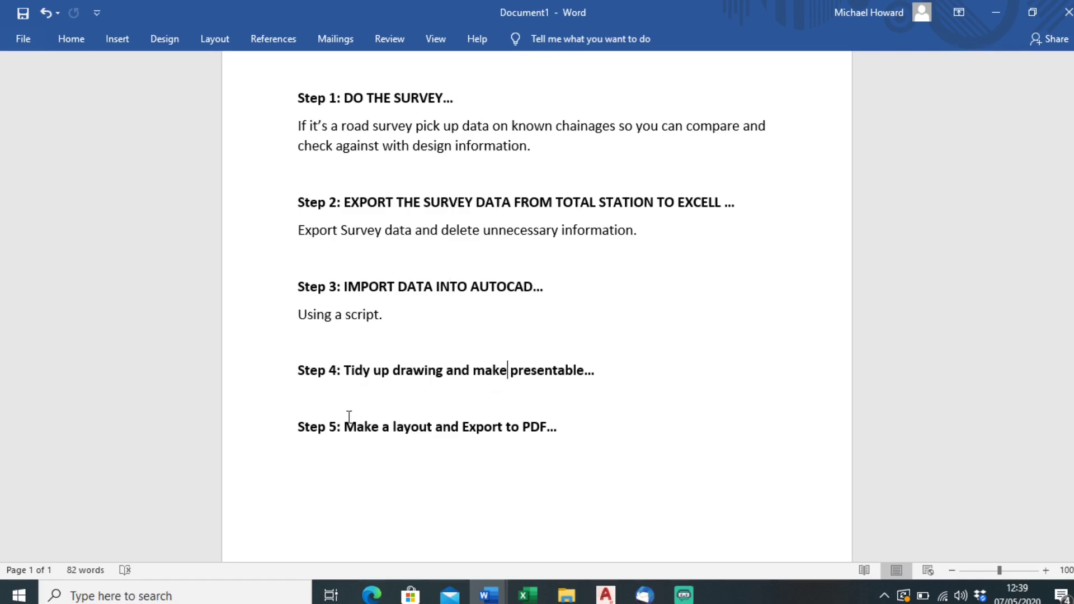
left_click(603, 594)
left_click(551, 521)
scroll(299, 428, "down", 2)
mouse_move(218, 434)
middle_mouse_down()
mouse_move(313, 402)
mouse_move(497, 506)
mouse_move(486, 462)
middle_mouse_up()
scroll(485, 461, "down", 2)
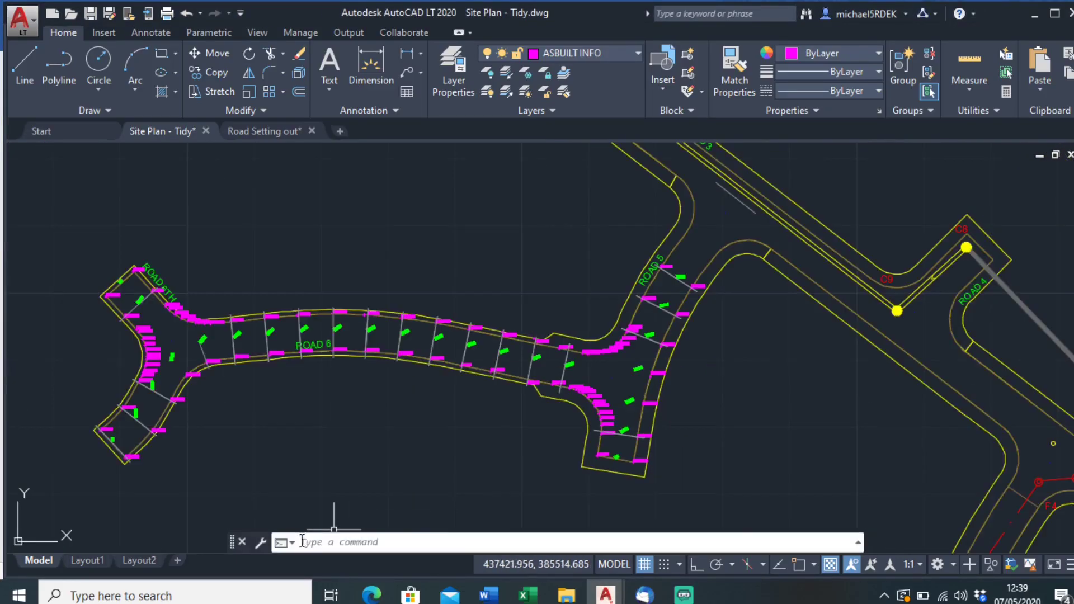
- Open Layout1 and modify its page setup to the ISO A1 (841.00 x 594.00 MM) paper size
left_click(86, 560)
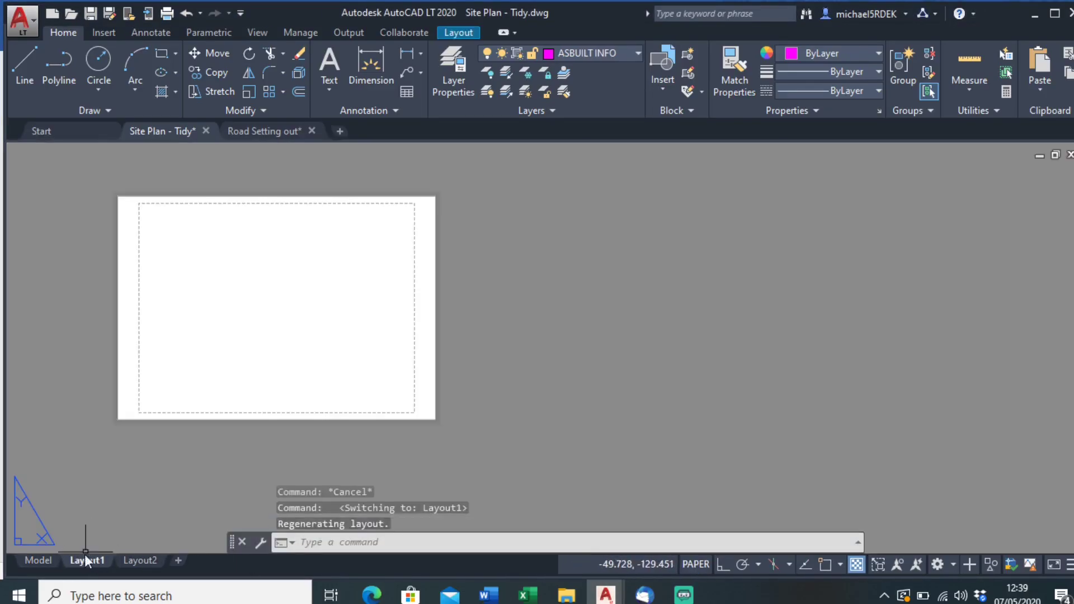
right_click(84, 563)
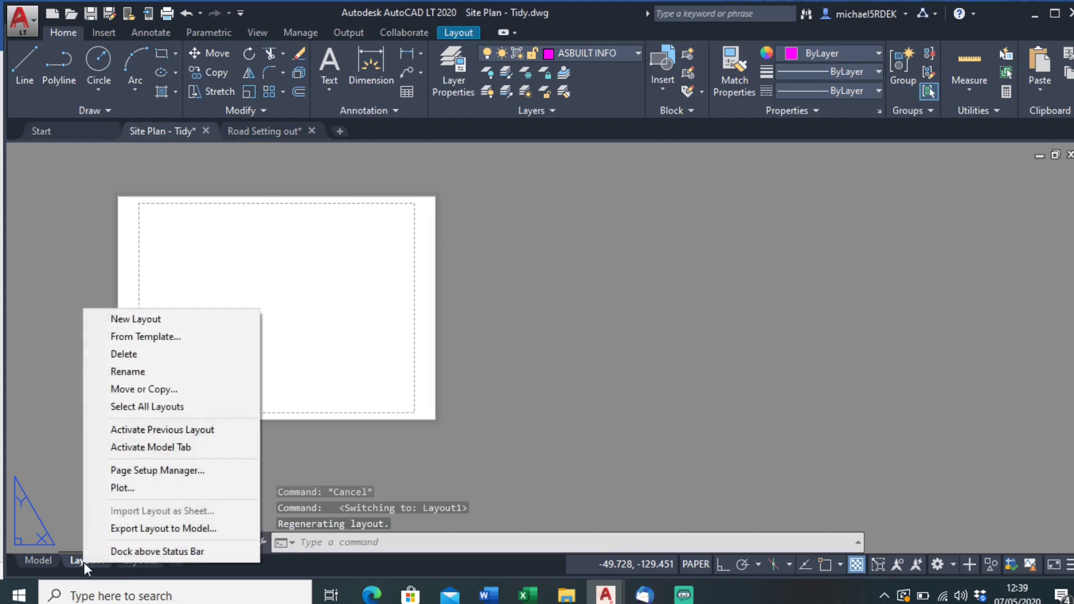
left_click(157, 471)
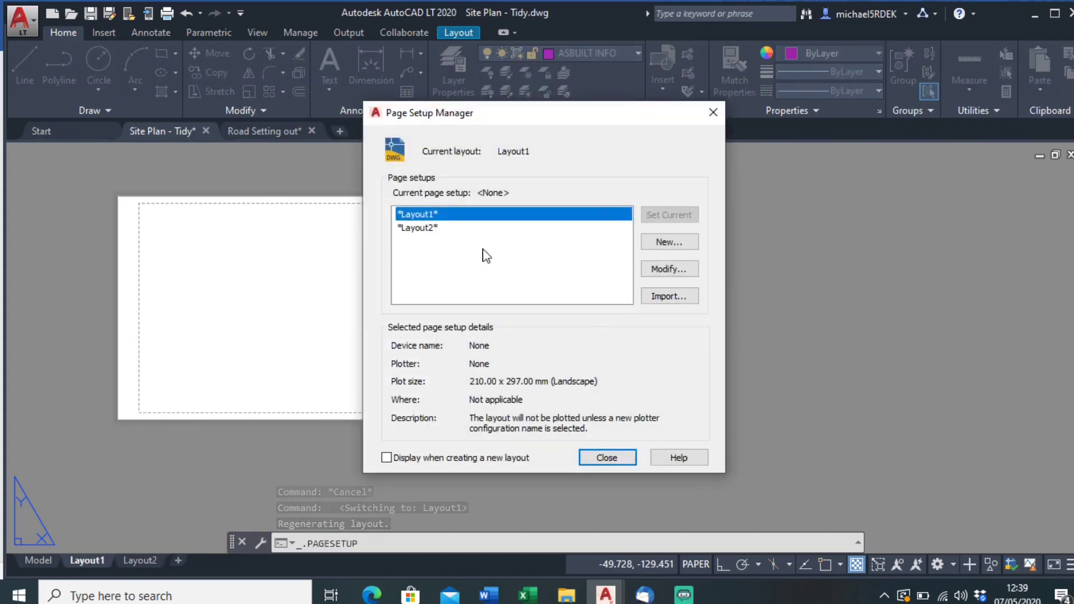
left_click(670, 275)
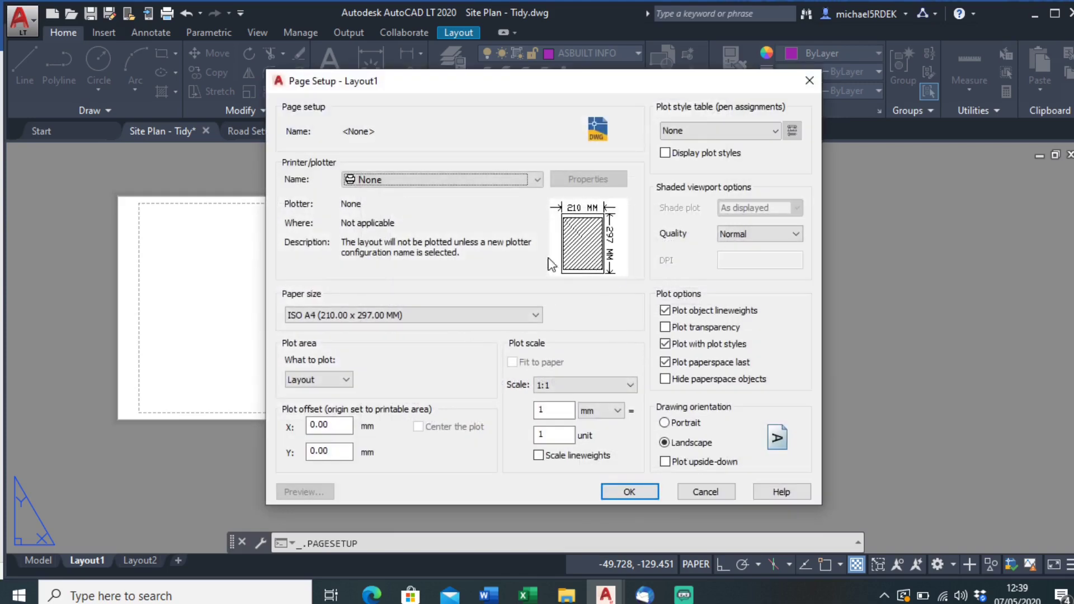
left_click(449, 315)
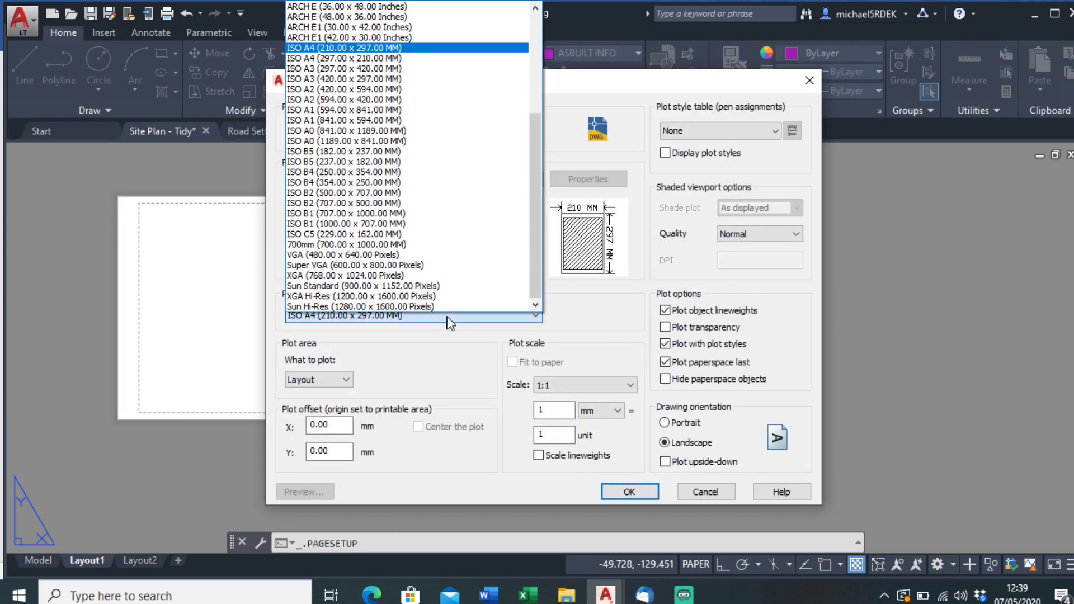
scroll(396, 193, "up", 5)
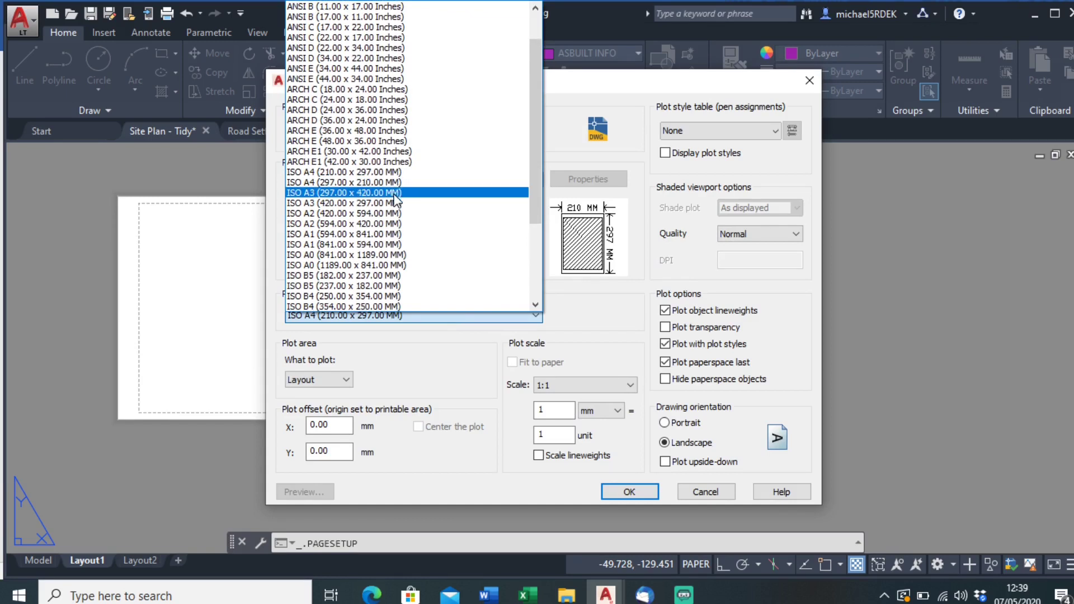
left_click(375, 246)
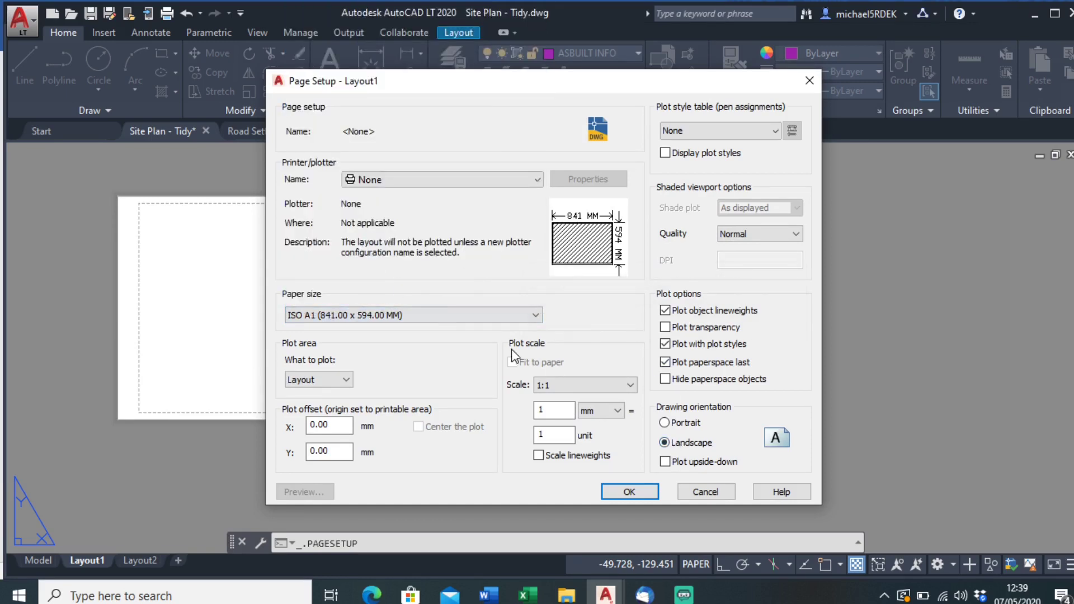
left_click(611, 492)
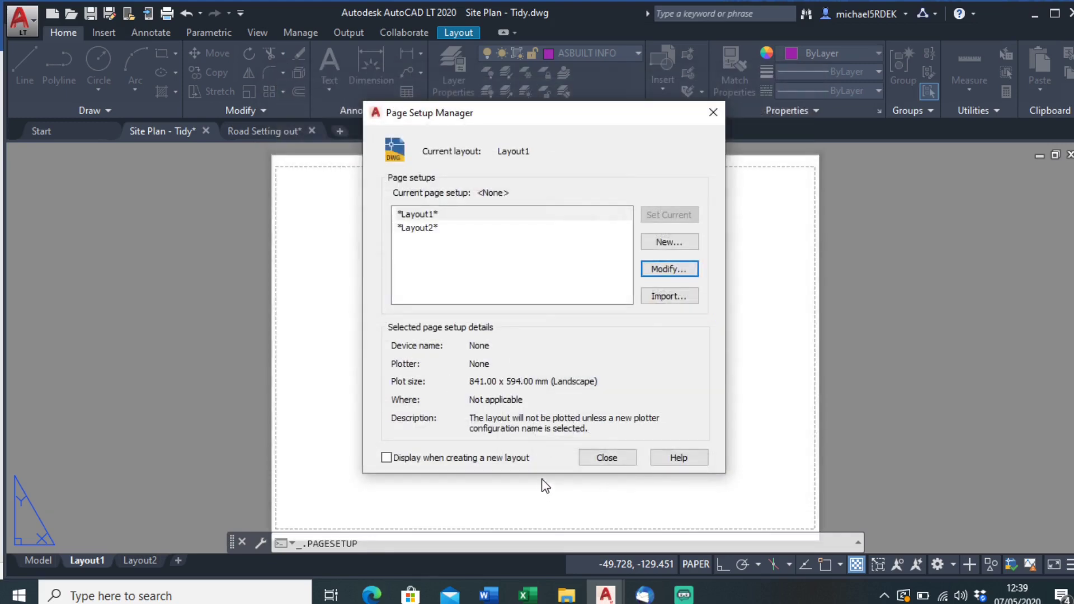
left_click(605, 458)
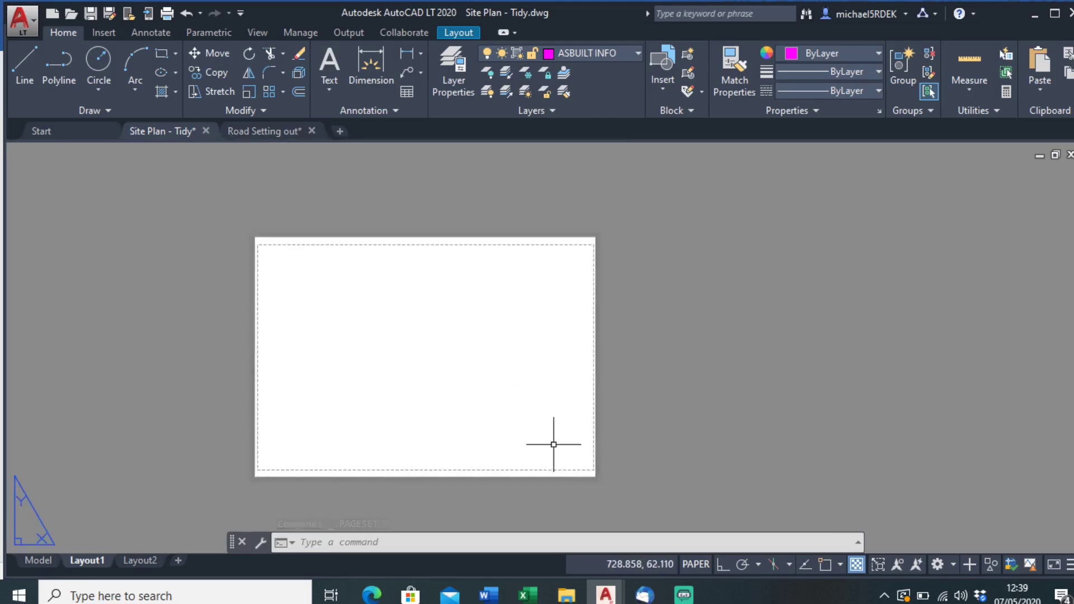
- Insert the Title Block drawing from another file at the lower-right corner of Layout1's printable area
scroll(556, 423, "up", 1)
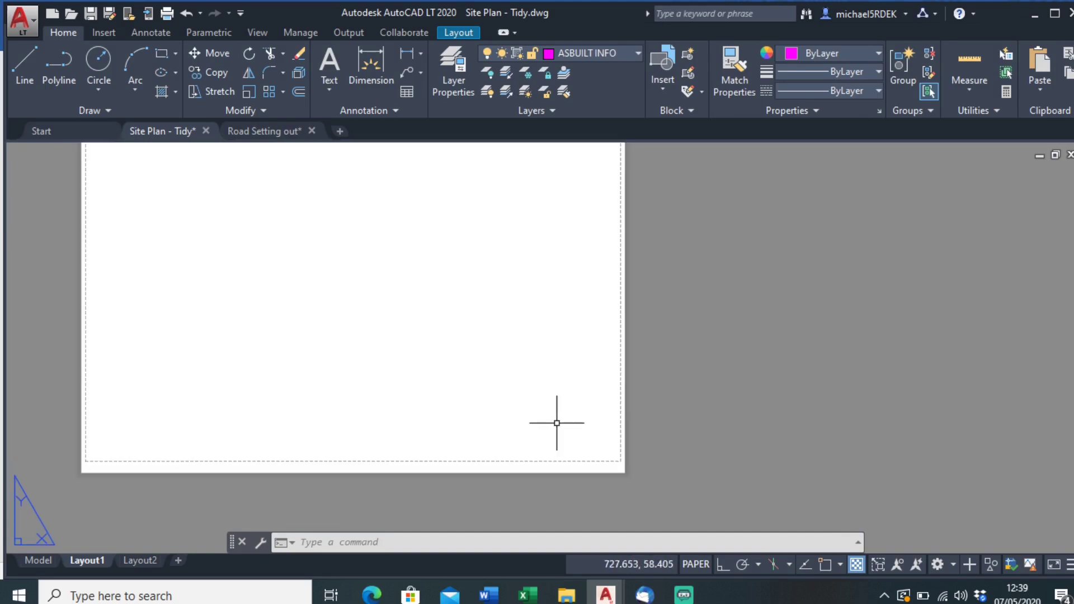
left_click(104, 33)
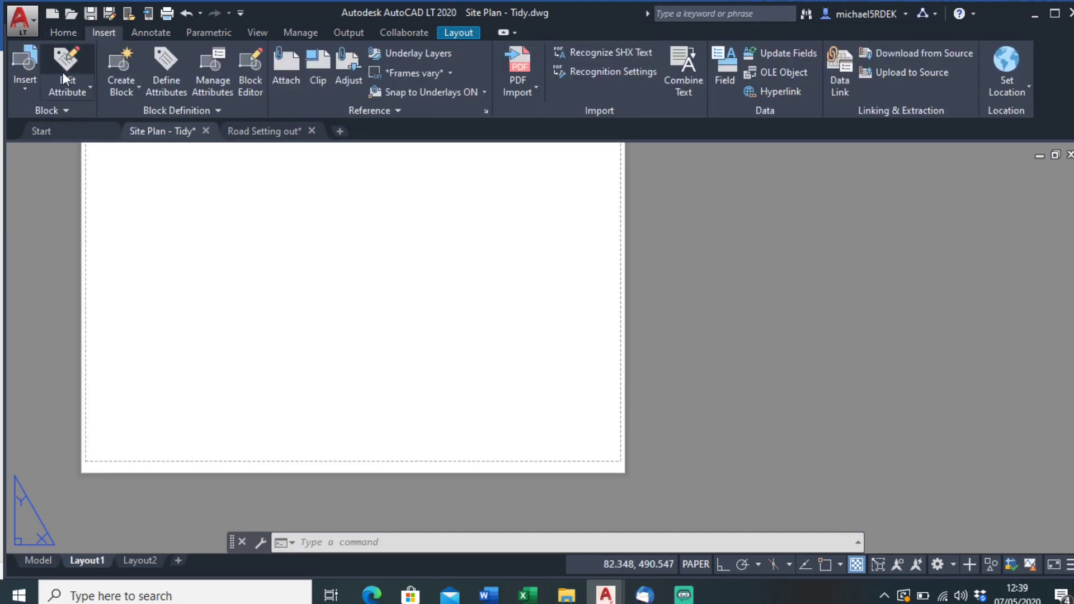
left_click(30, 89)
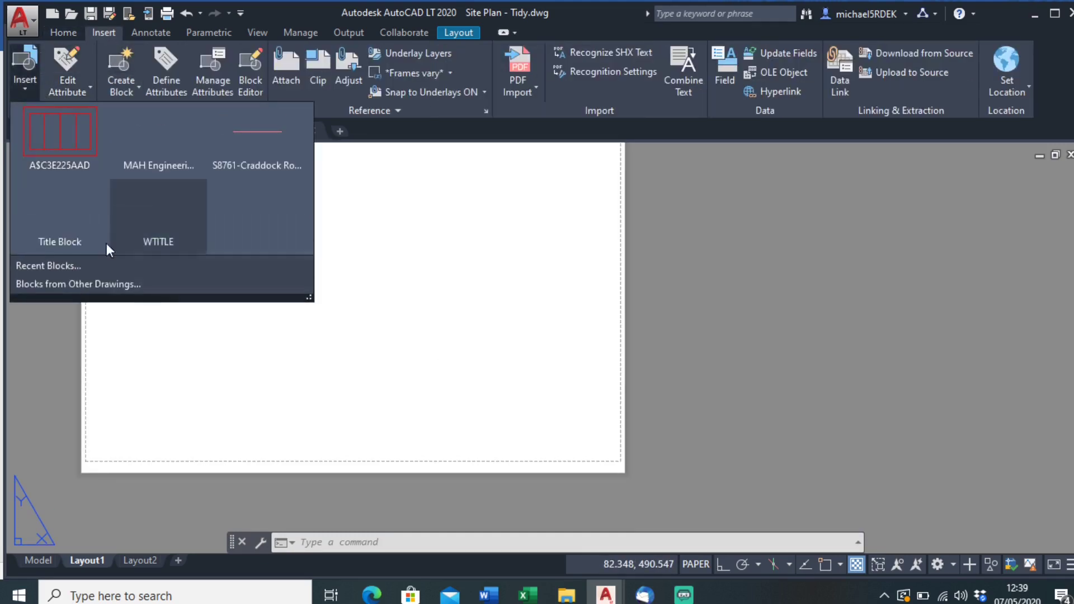
left_click(66, 283)
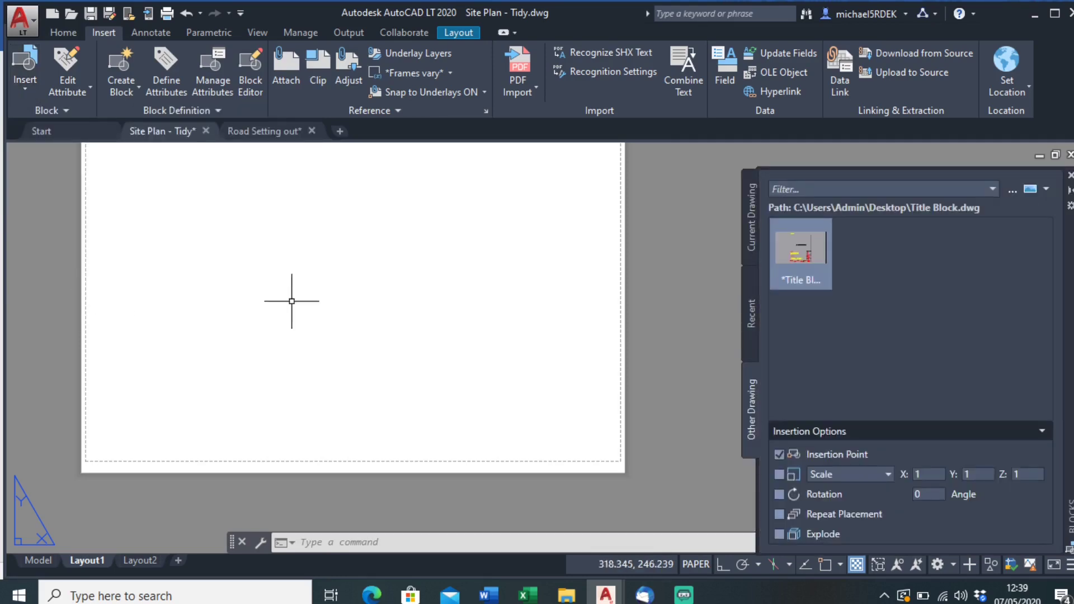
left_click(800, 252)
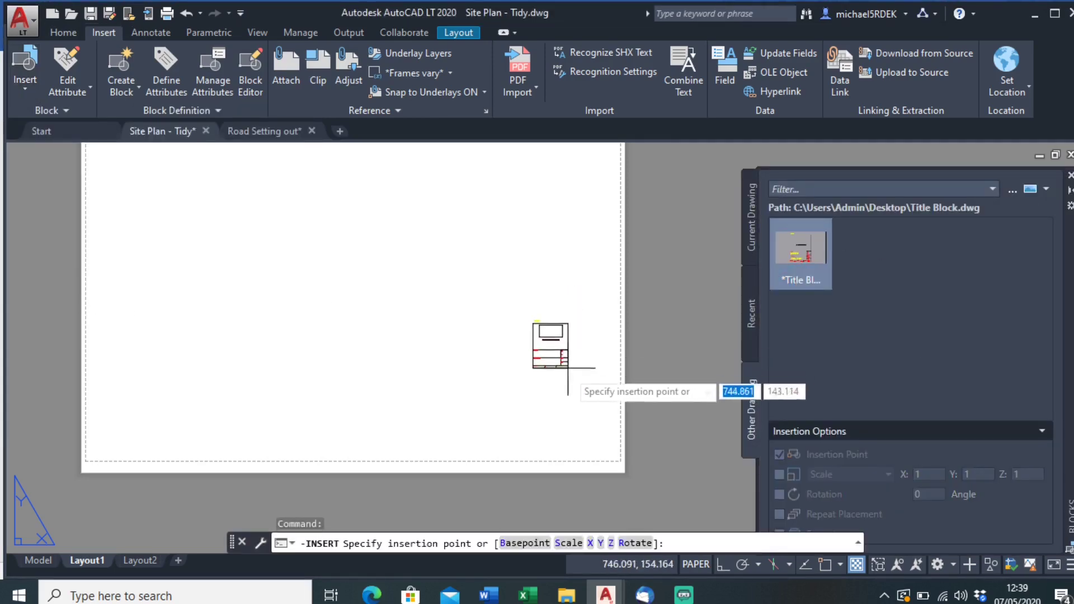
scroll(565, 403, "up", 1)
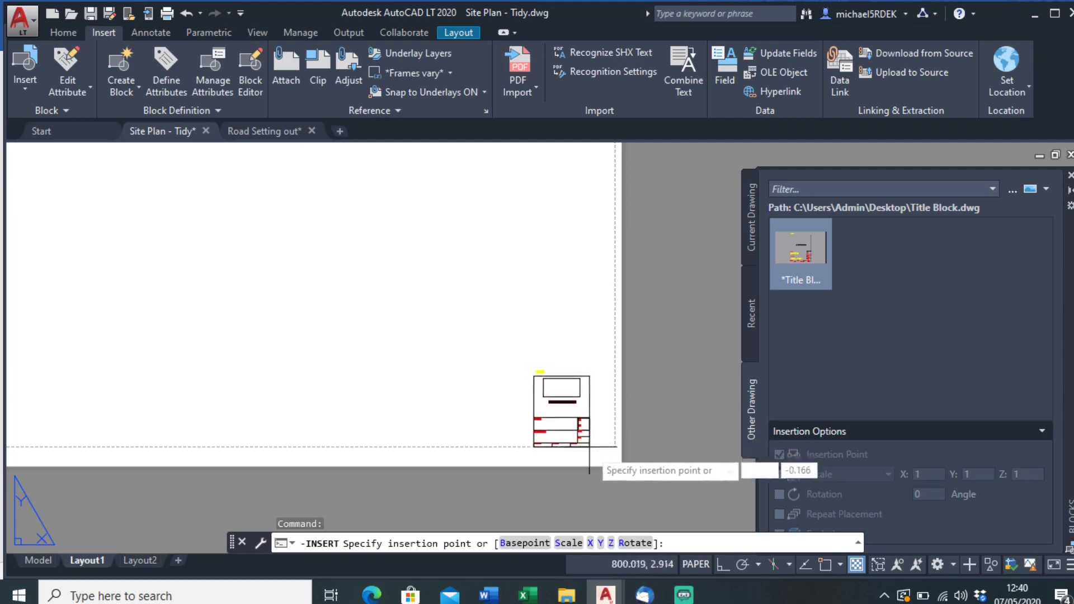
left_click(610, 442)
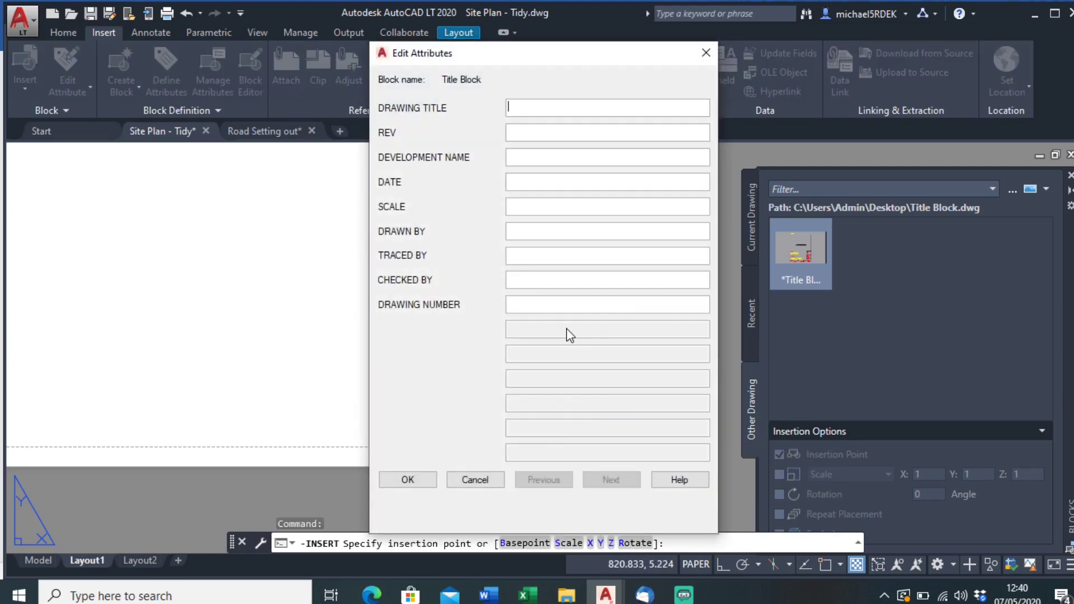
- Fill in the title block's drawing title as AS BUILT SURVEY, revision A and development name SITE A
type("AS BUILY")
key("BackSpace")
type("T SURVEY")
left_click(564, 134)
type("A")
left_click(559, 156)
type("SIT")
key("BackSpace")
key("BackSpace")
key("BackSpace")
type("SITE ")
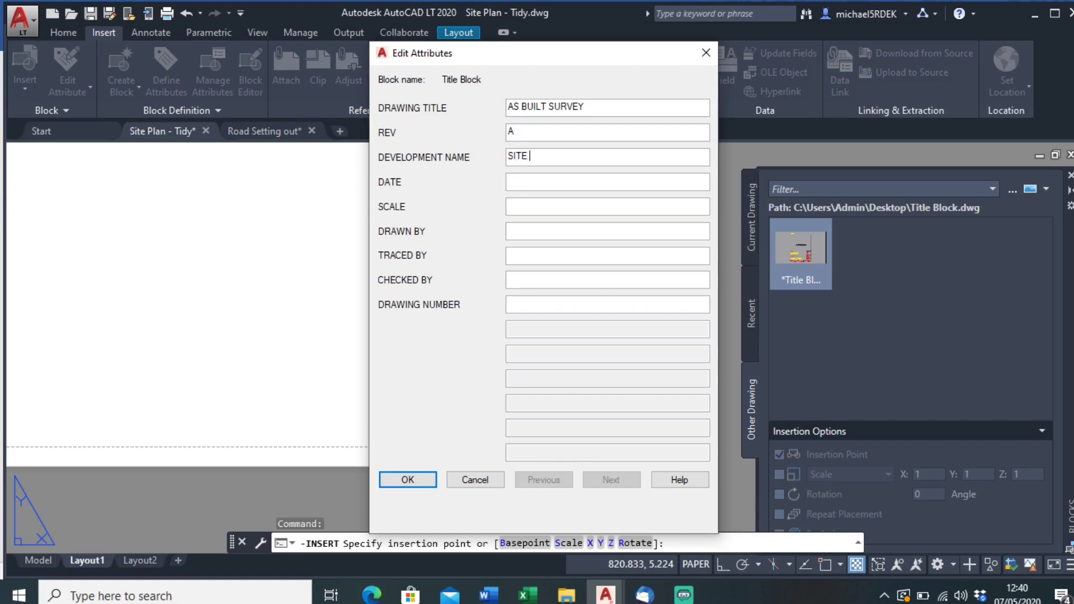
type("A")
key("BackSpace")
type("A")
- Set the title block's date to 07/05/2020 and scale to NTS, and enter the drafter's initials as drawn by
left_click(532, 183)
type("07/05/2020")
left_click(532, 205)
type("NTS")
left_click(564, 233)
type("MAH")
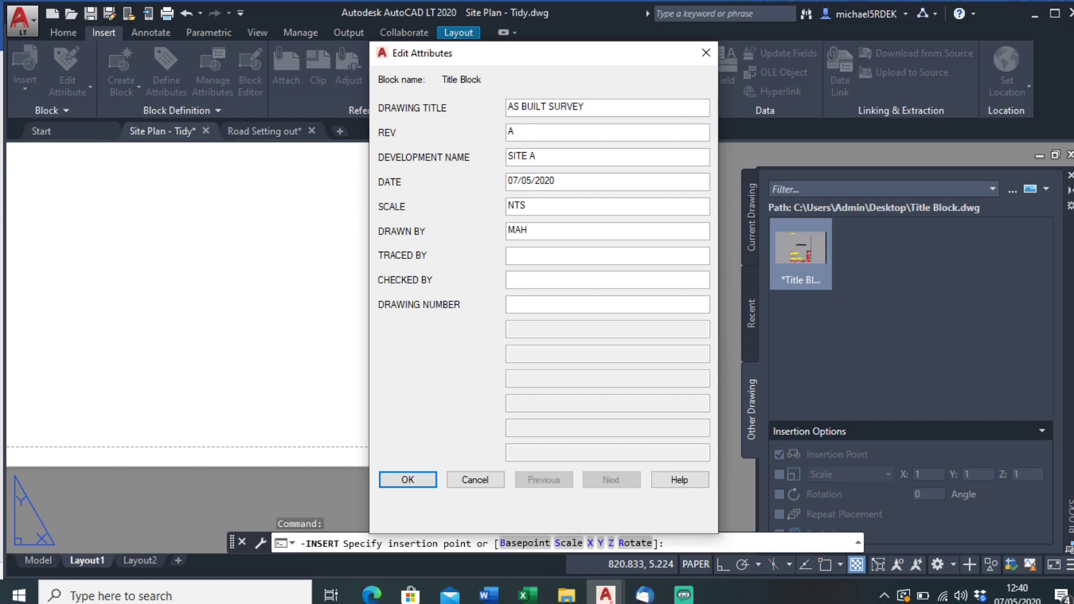
- Enter the initials for traced by and checked by, and set the drawing number to 001
key("Tab")
type("MAH")
key("Tab")
type("MAH001")
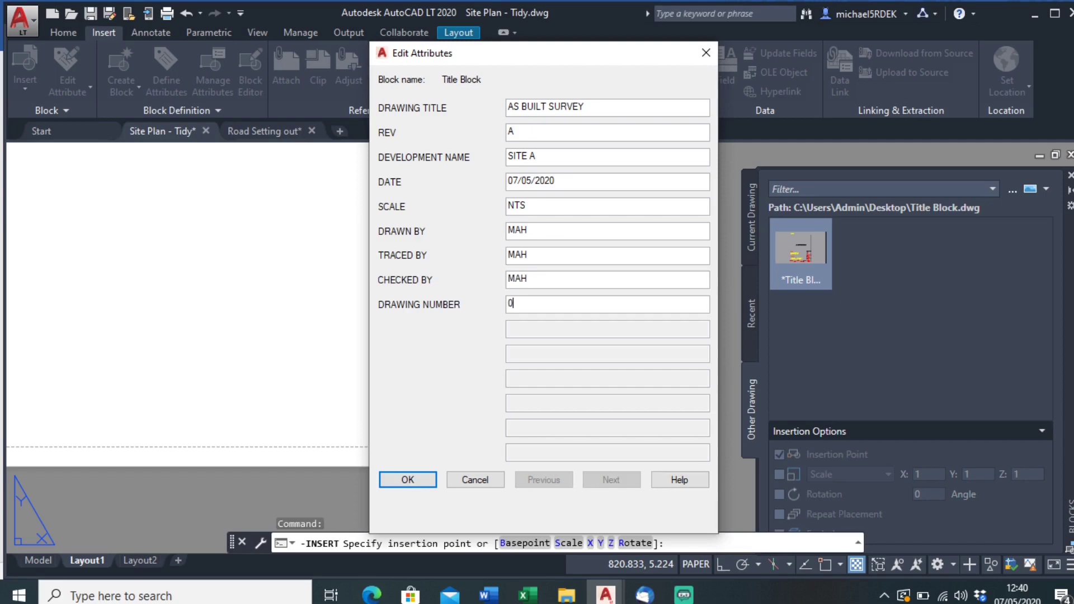
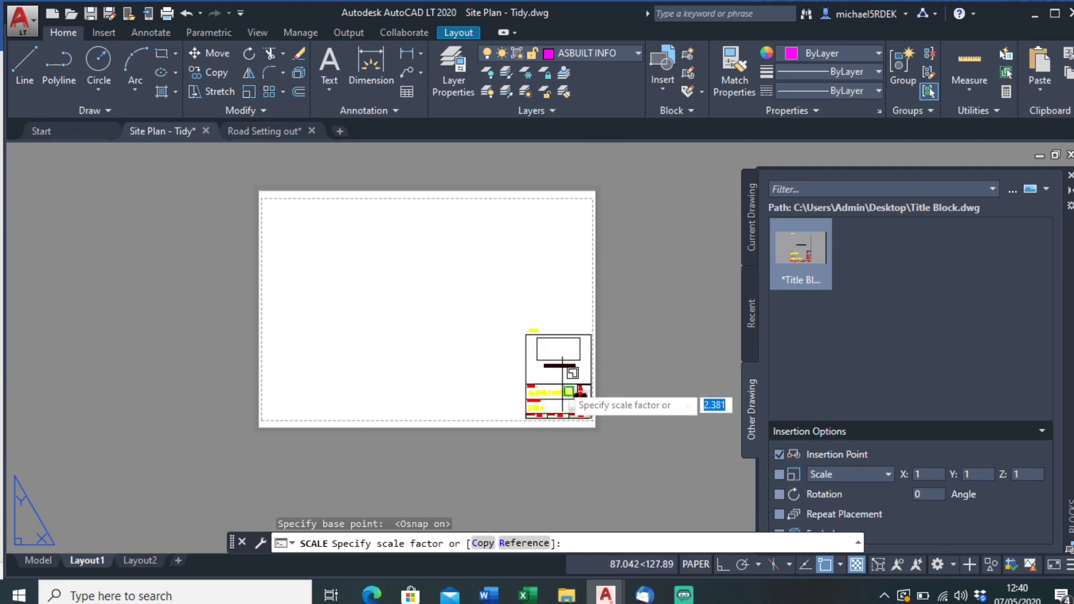
- Scale the title block up by a factor of about 2.9 and close the blocks palette
scroll(563, 381, "up", 2)
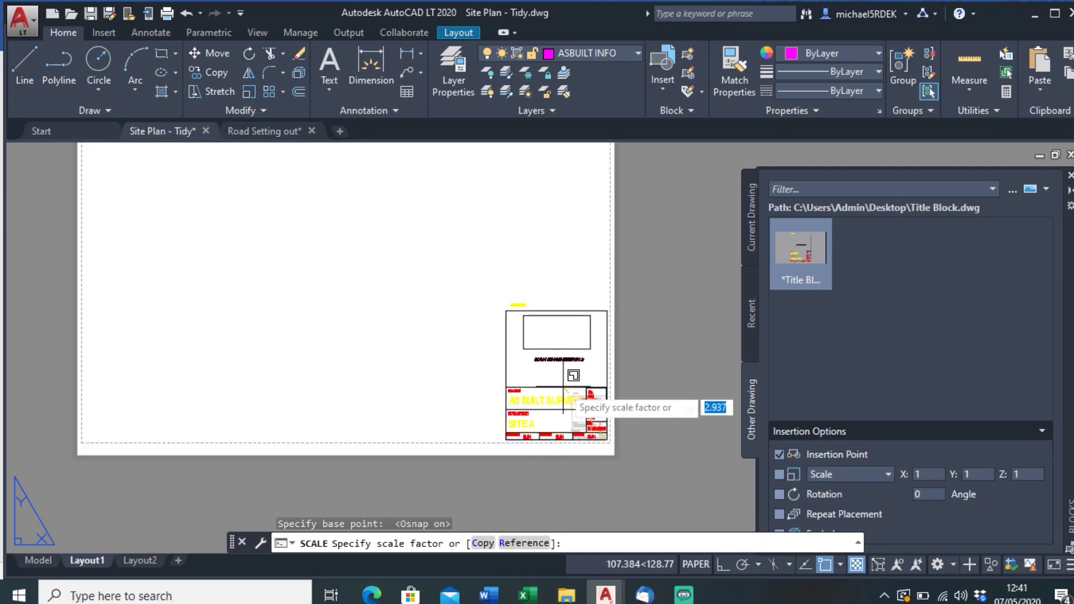
left_click(563, 386)
scroll(589, 394, "up", 2)
scroll(518, 386, "down", 4)
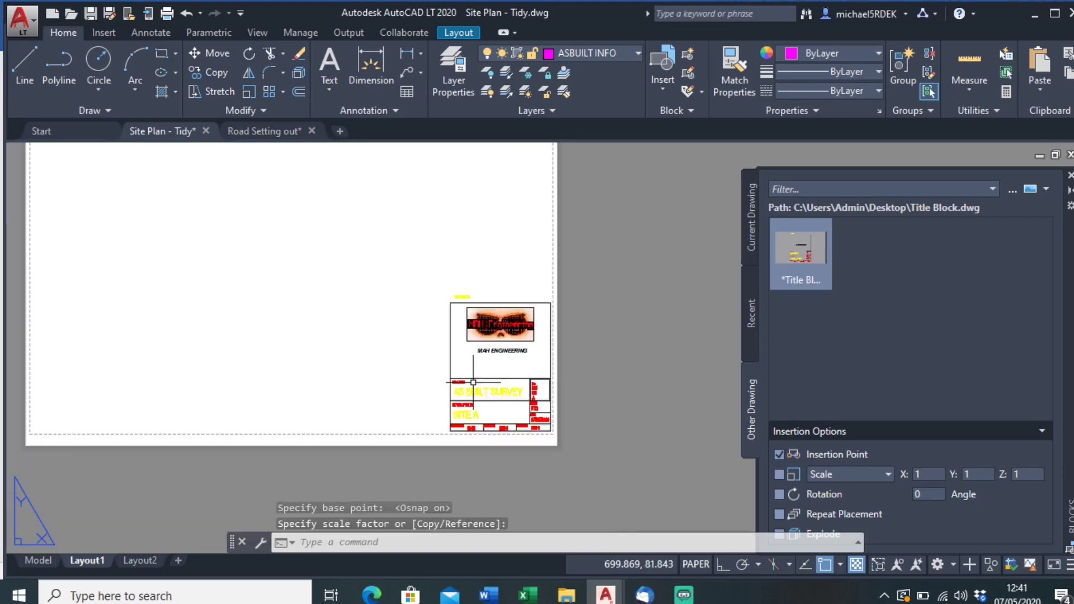
left_click(1070, 175)
- Examine the scaled title block's entries, logo and position on the Layout1 sheet
scroll(532, 372, "up", 6)
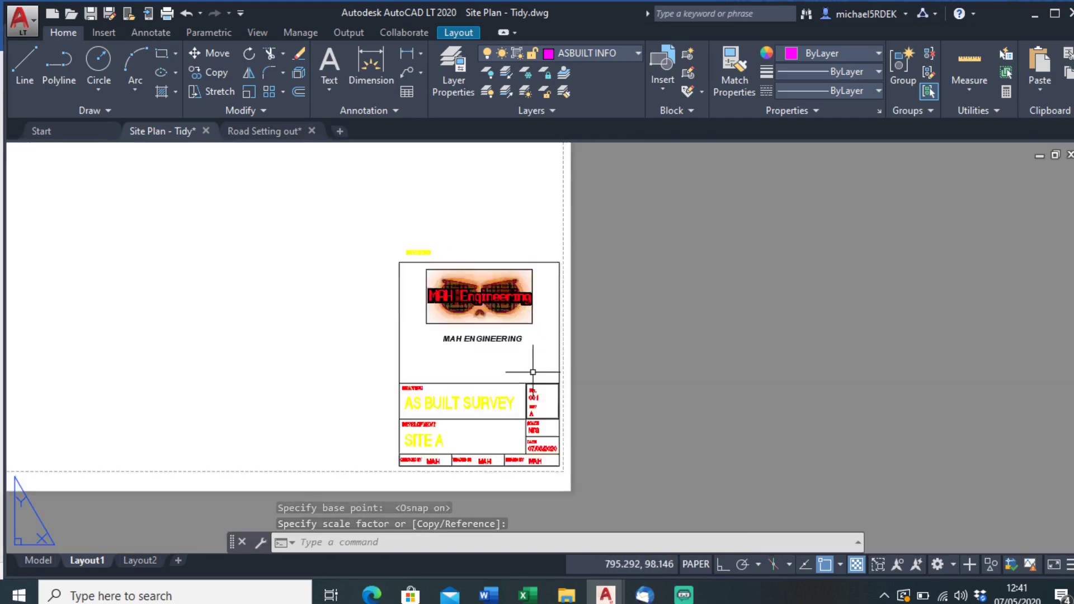
scroll(365, 403, "down", 2)
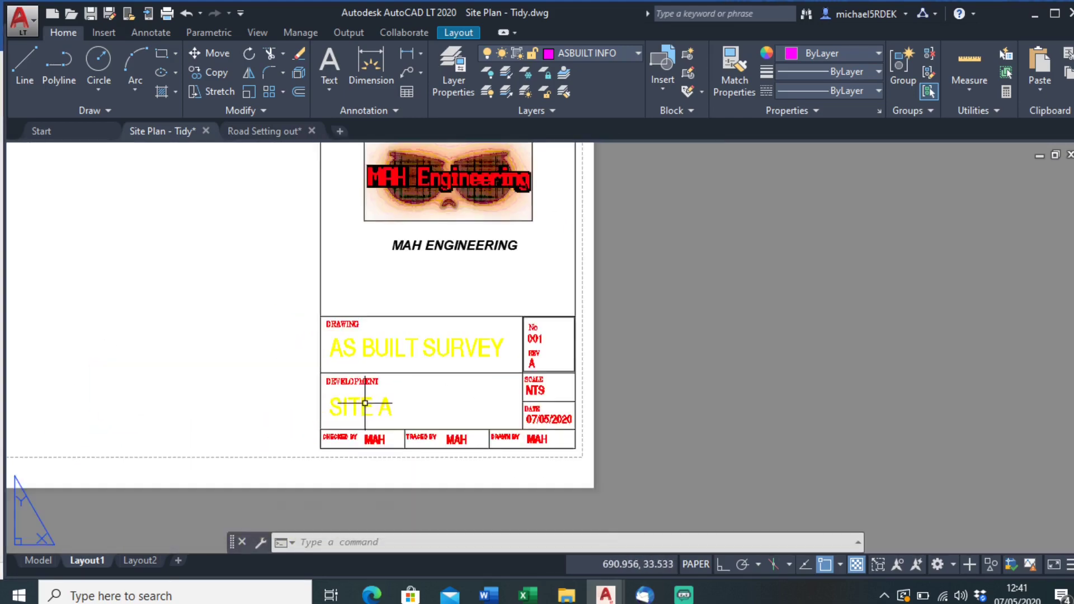
scroll(532, 407, "down", 5)
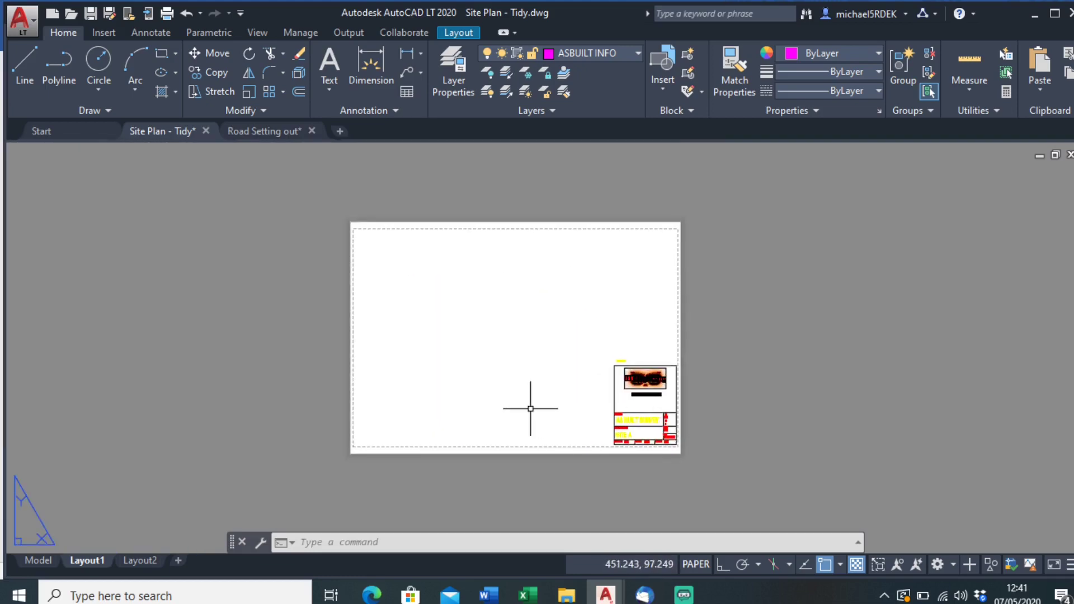
scroll(549, 375, "up", 3)
scroll(584, 388, "down", 2)
middle_click_drag(583, 387, 571, 314)
scroll(614, 396, "up", 4)
scroll(617, 398, "down", 2)
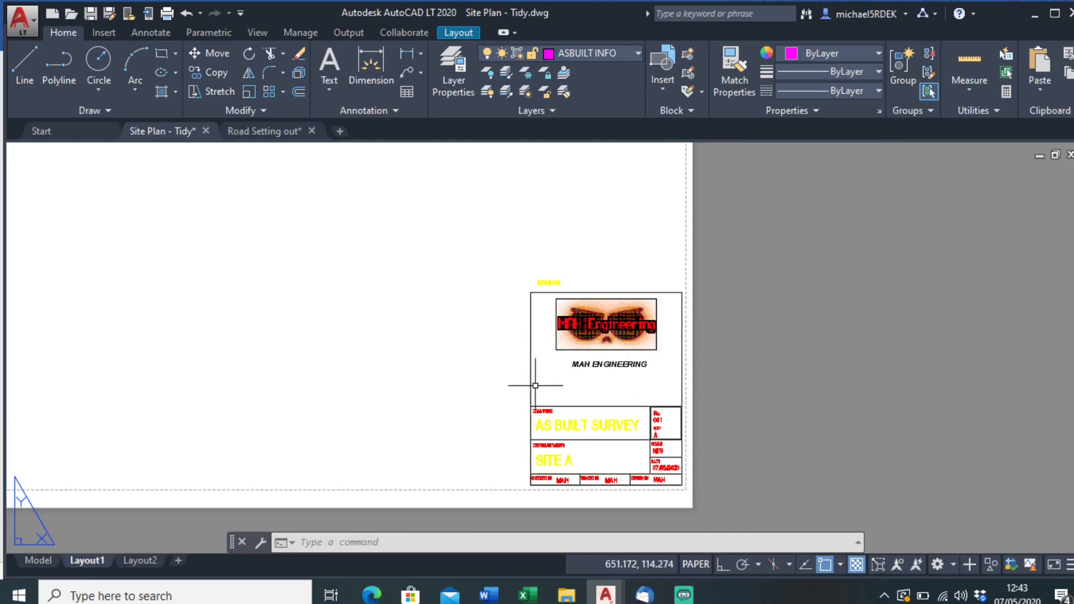
scroll(537, 367, "down", 3)
scroll(522, 377, "down", 2)
middle_click_drag(523, 377, 522, 353)
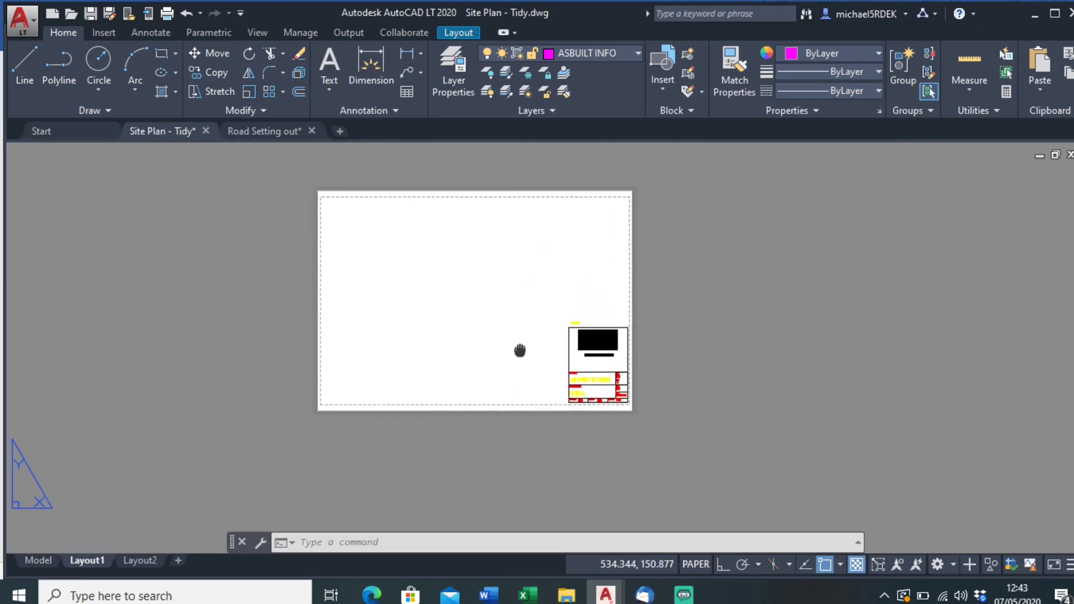
scroll(444, 324, "up", 2)
middle_click_drag(434, 324, 414, 377)
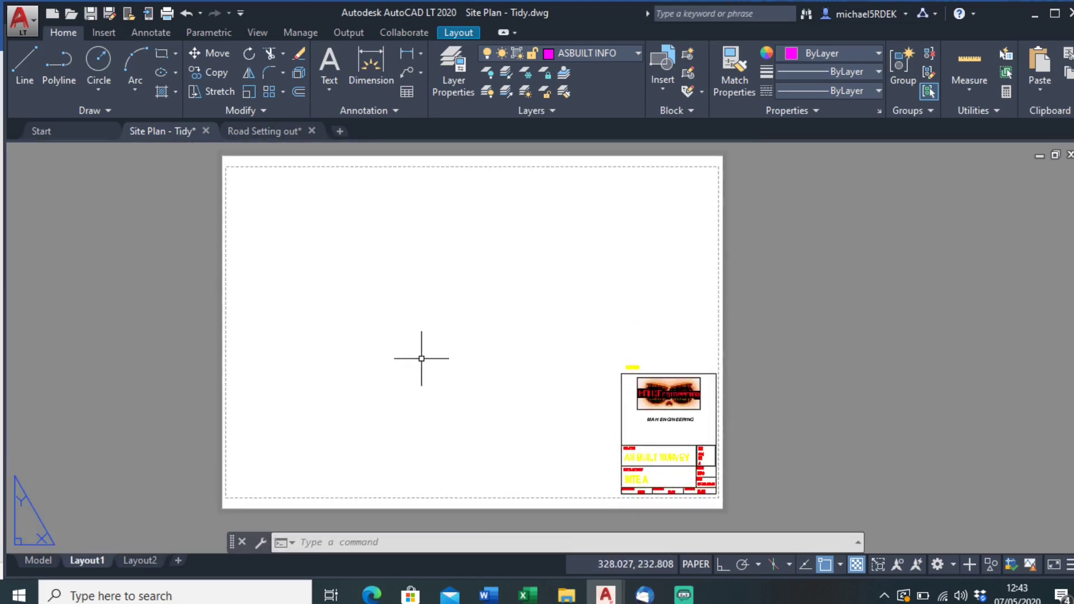
type("orts")
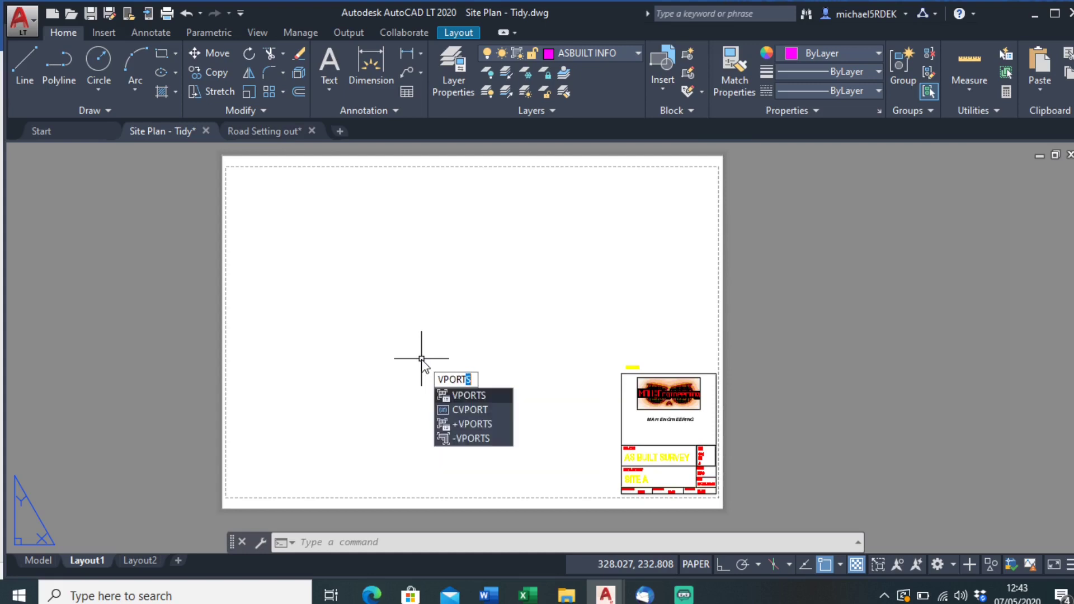
key("Return")
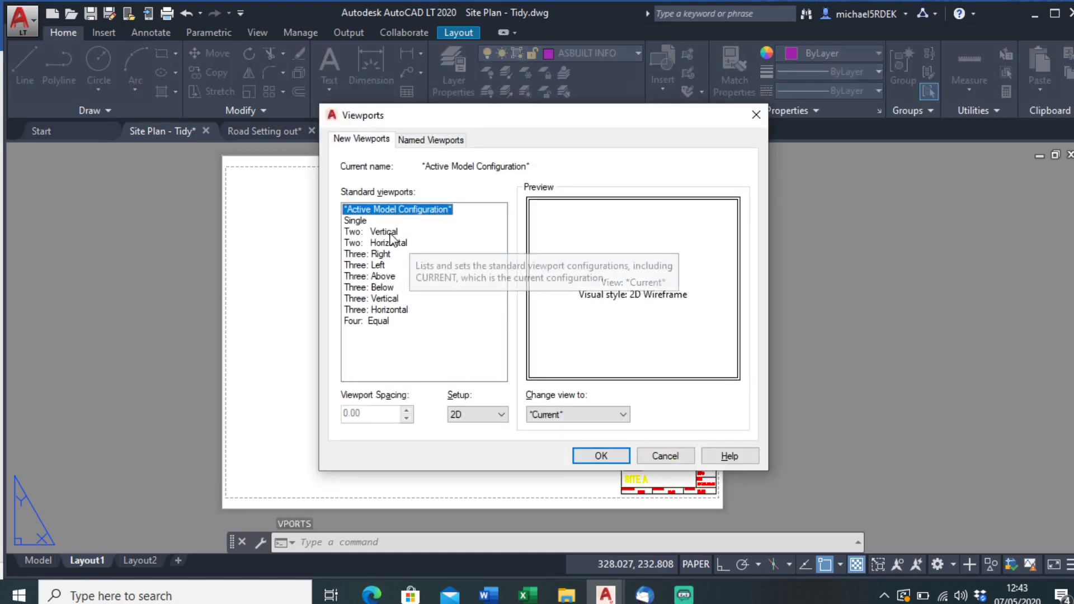
left_click(372, 232)
left_click(374, 219)
left_click(383, 211)
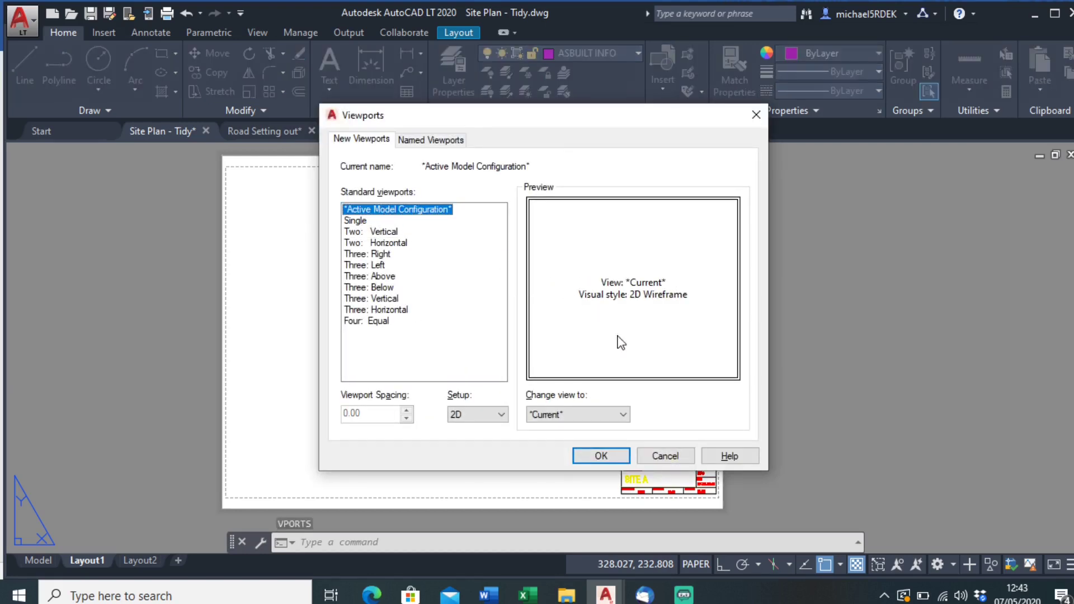
left_click(679, 460)
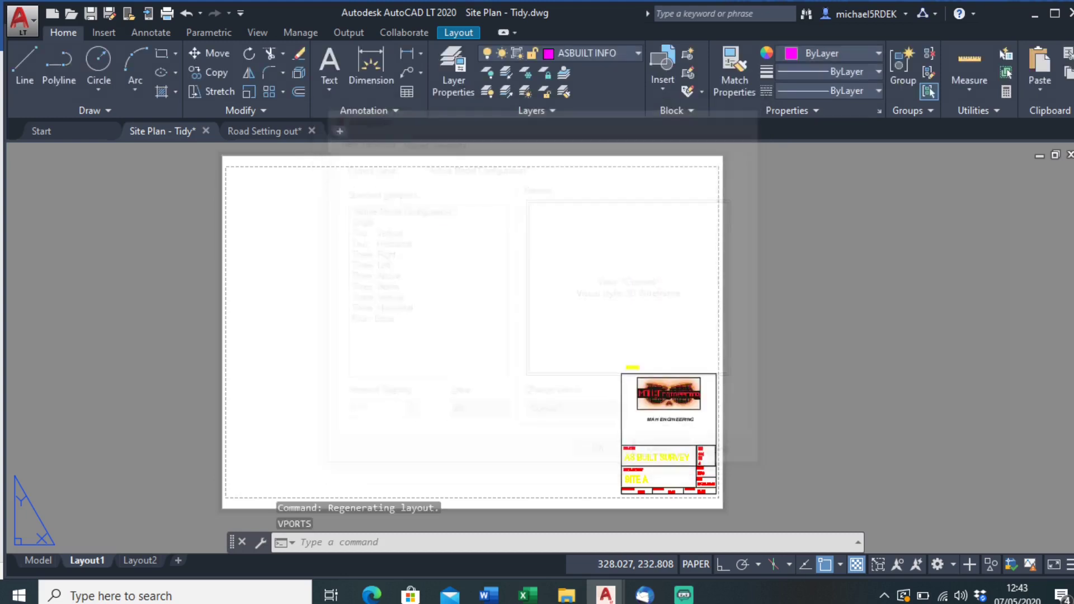
- Start a polygonal viewport just inside the printable area's upper-left corner and, with ortho on, draw its left edge about 545 mm down
left_click(462, 31)
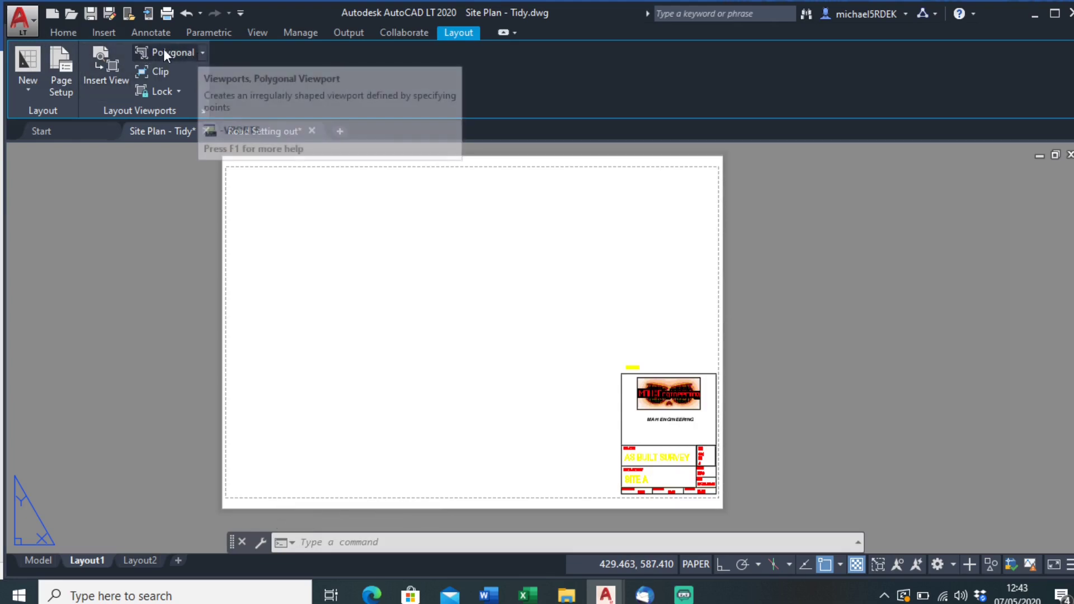
left_click(201, 53)
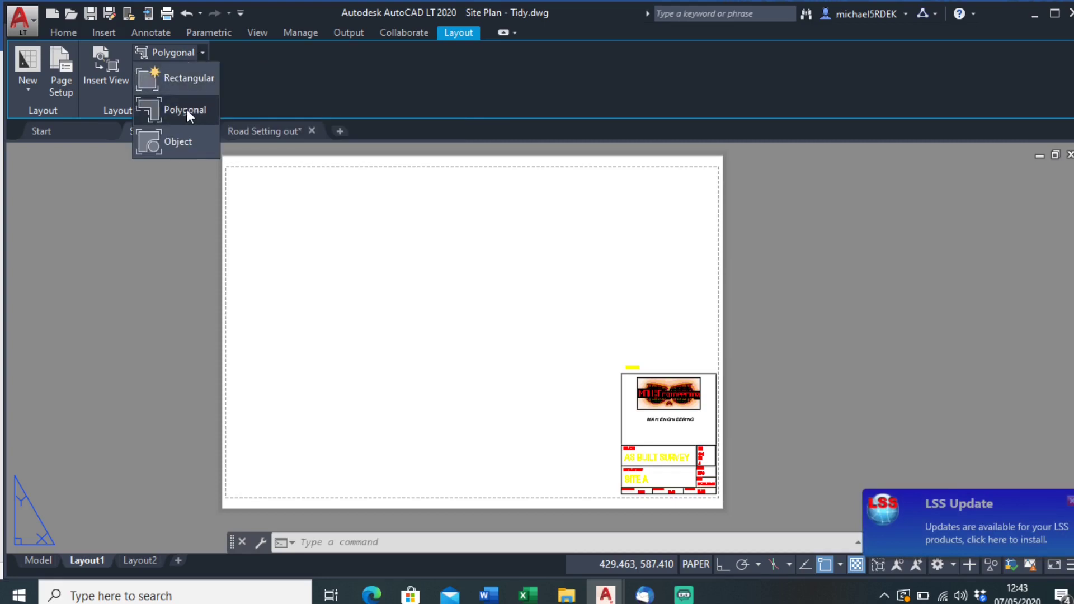
left_click(168, 113)
scroll(243, 168, "up", 3)
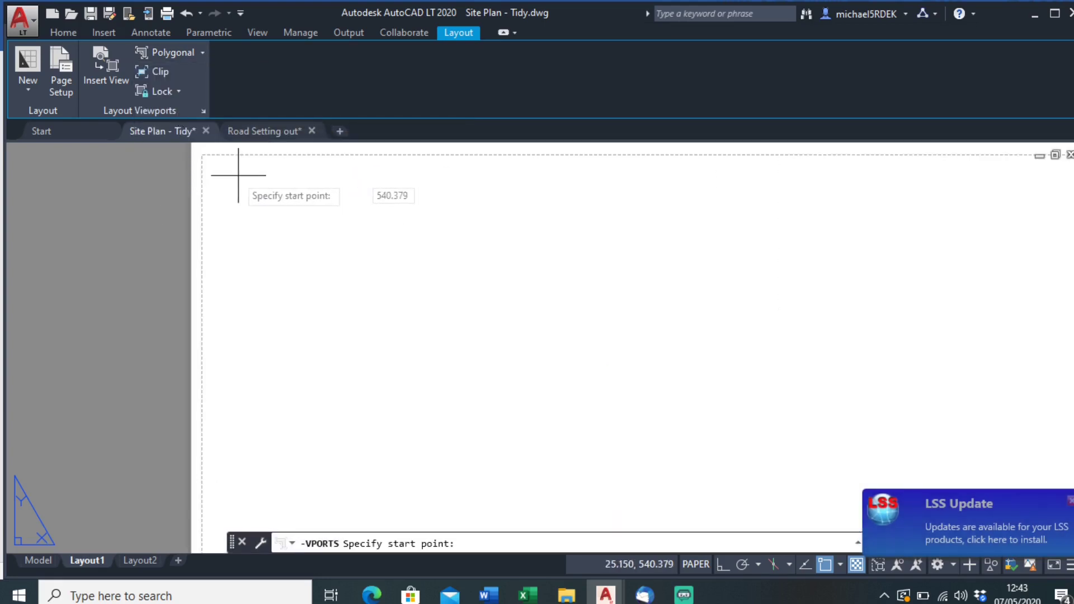
left_click(207, 157)
scroll(279, 288, "down", 2)
middle_click_drag(279, 287, 313, 197)
left_click(722, 565)
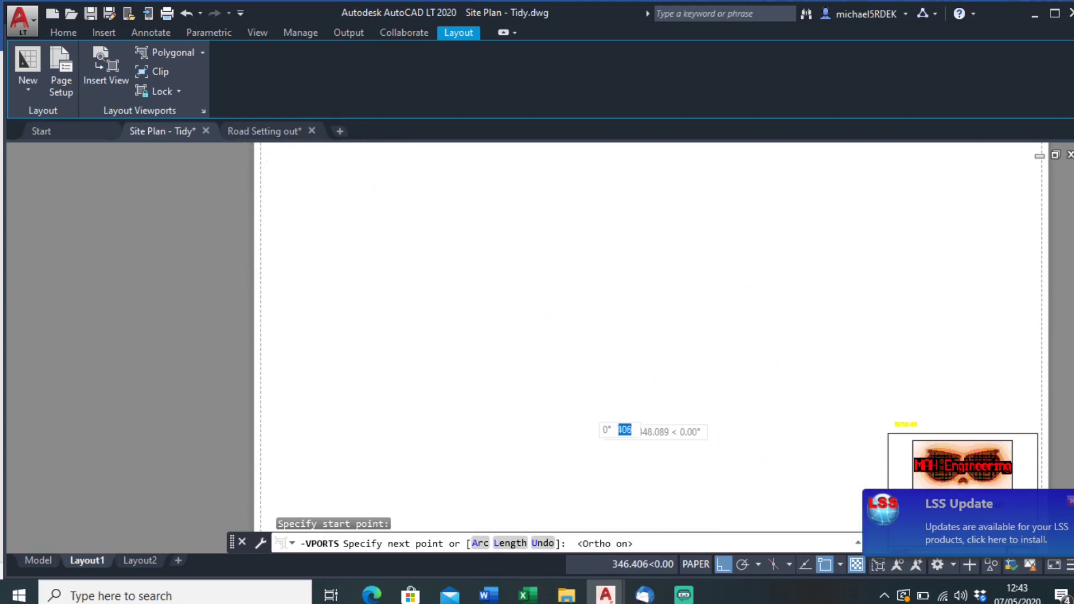
scroll(604, 403, "down", 3)
scroll(403, 477, "up", 3)
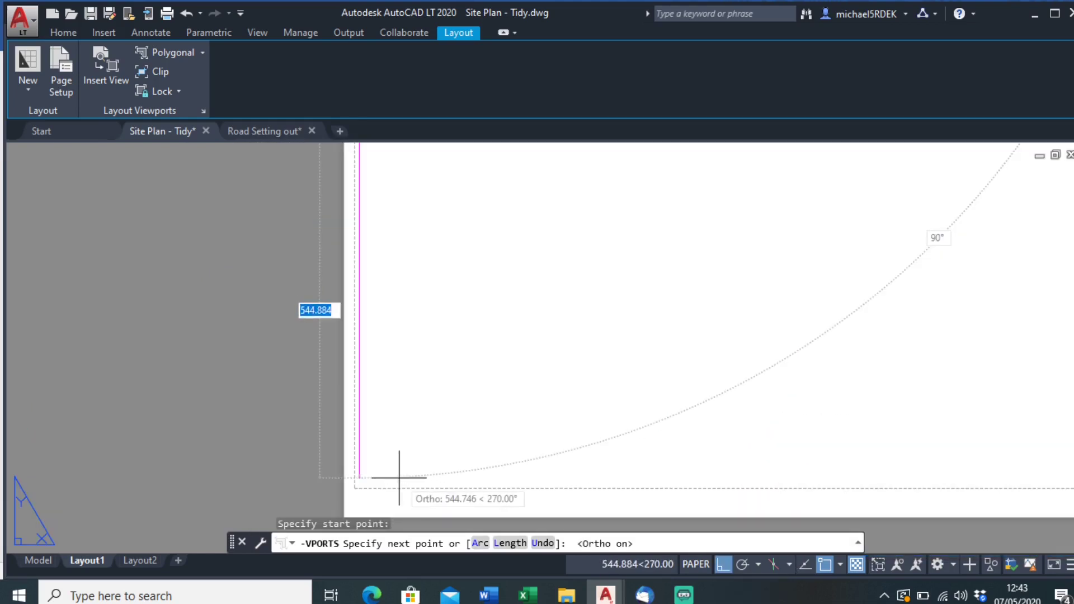
left_click(370, 483)
- Continue the viewport boundary along the sheet's bottom margin to the title block, up its left side and about 160 mm across above it
scroll(739, 452, "down", 3)
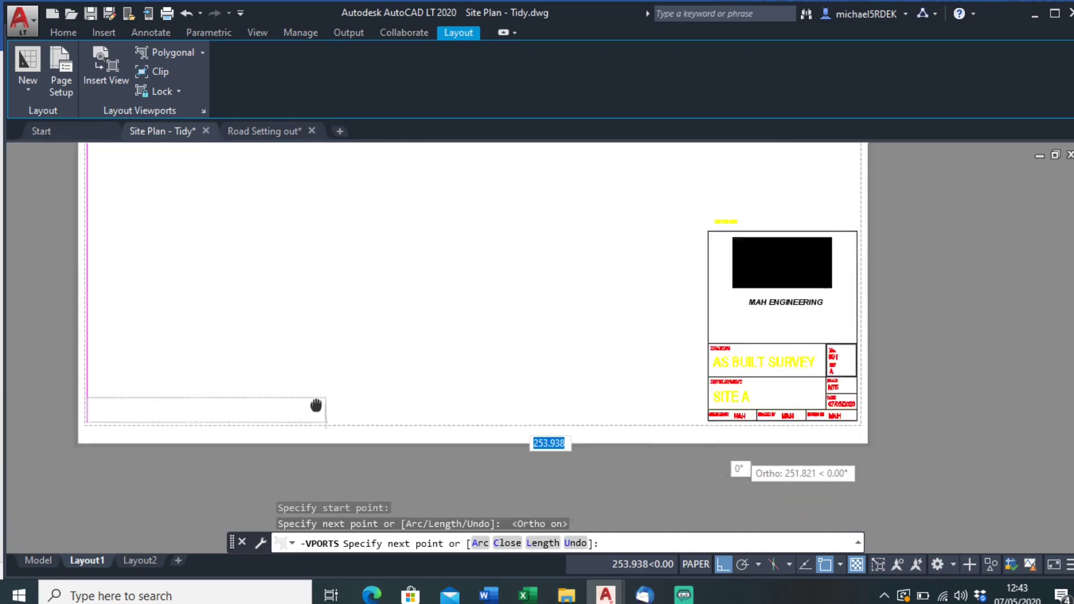
scroll(696, 422, "up", 3)
left_click(691, 422)
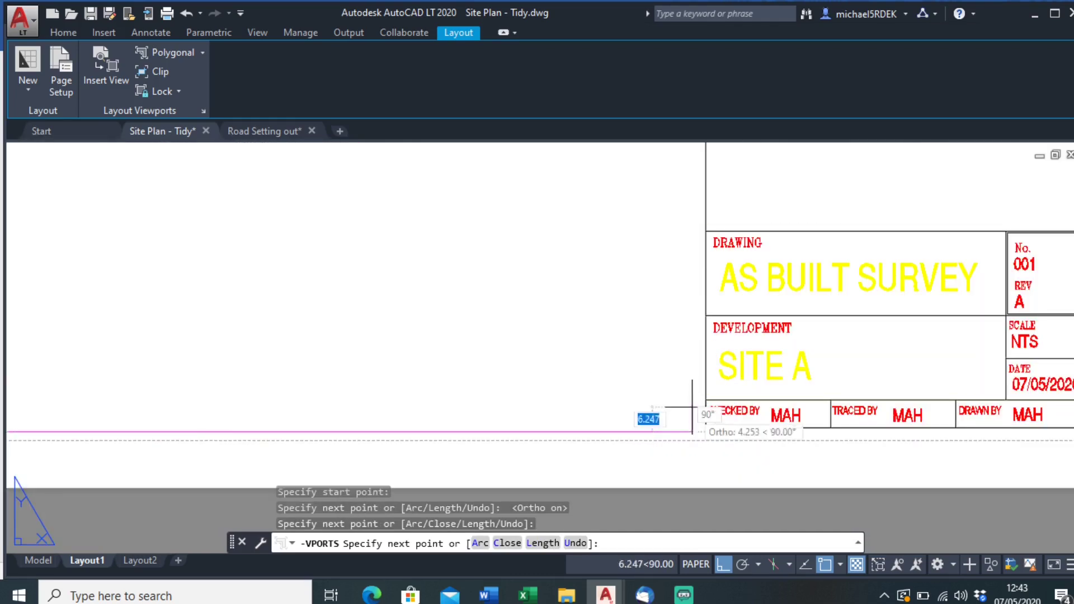
scroll(690, 437, "down", 3)
scroll(694, 324, "up", 3)
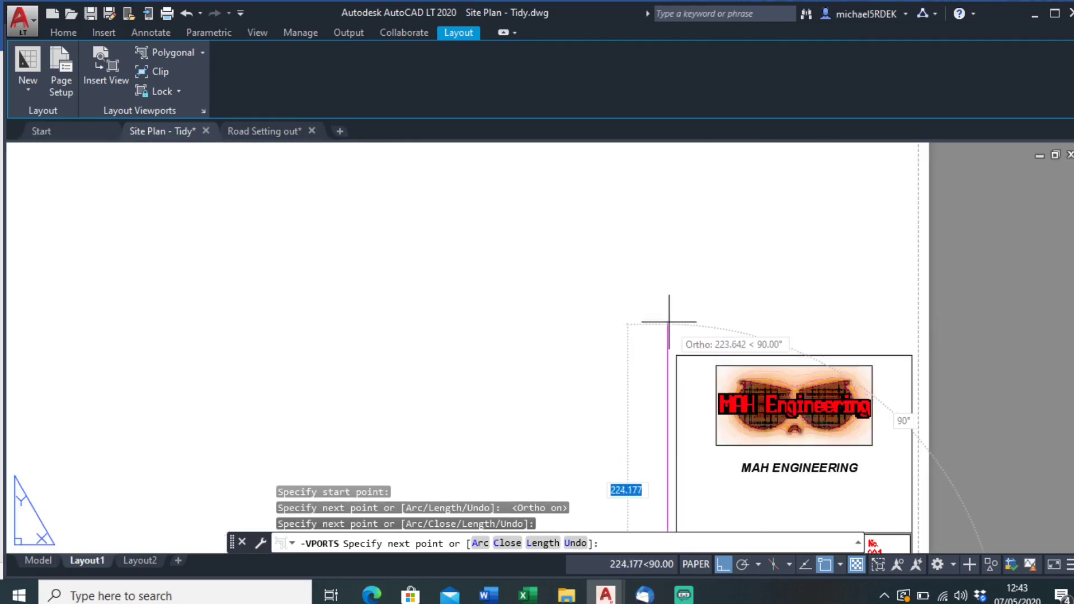
left_click(684, 316)
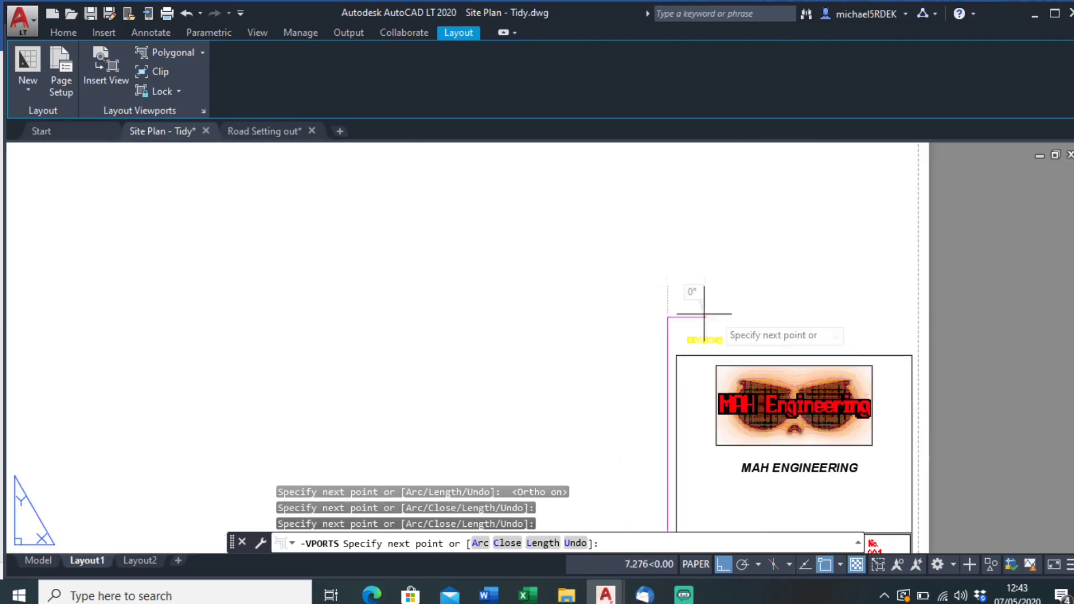
left_click(904, 317)
- Extend the viewport boundary up the sheet's right margin to the upper-right corner and close the polygon
scroll(904, 307, "down", 3)
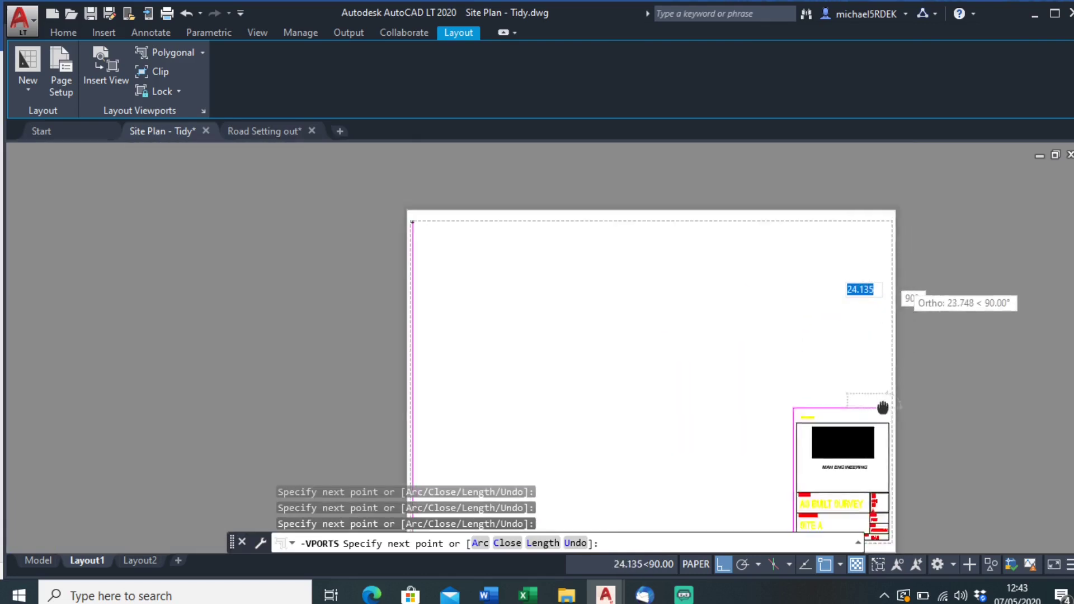
left_click(871, 253)
type("c")
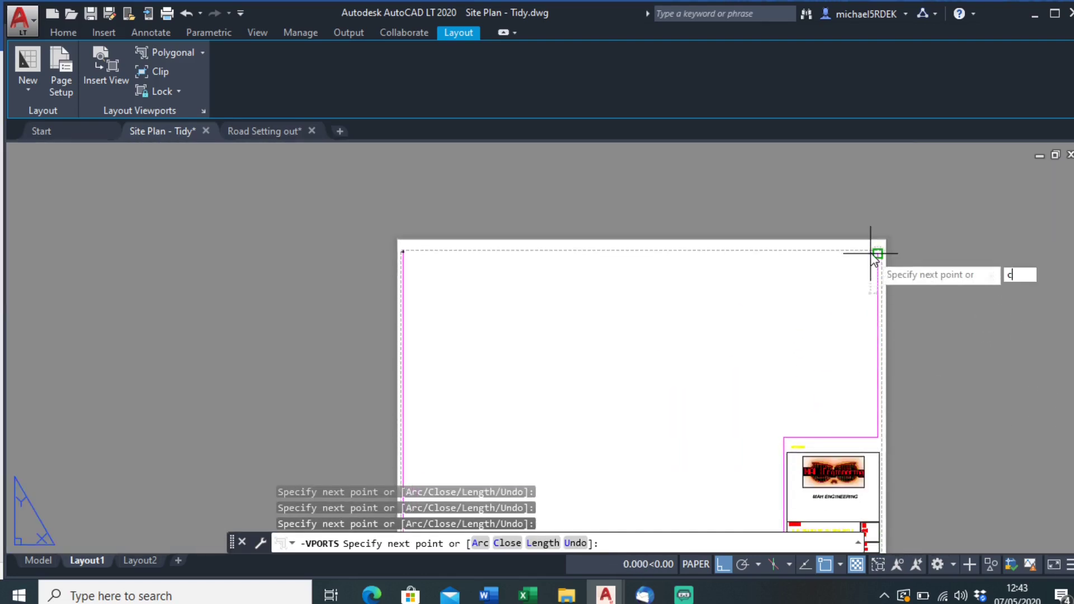
key("Return")
- Activate the viewport, enlarge and centre Road 6 within it, and return to paper space
middle_click_drag(965, 364, 949, 267)
double_click(579, 290)
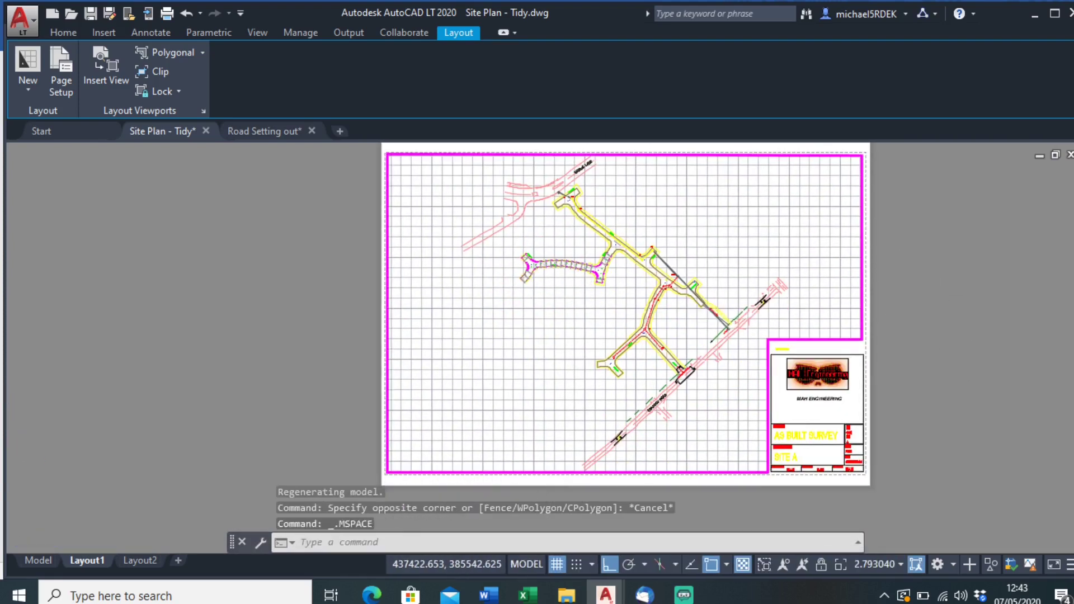
scroll(559, 266, "up", 5)
scroll(558, 263, "up", 3)
scroll(558, 261, "down", 3)
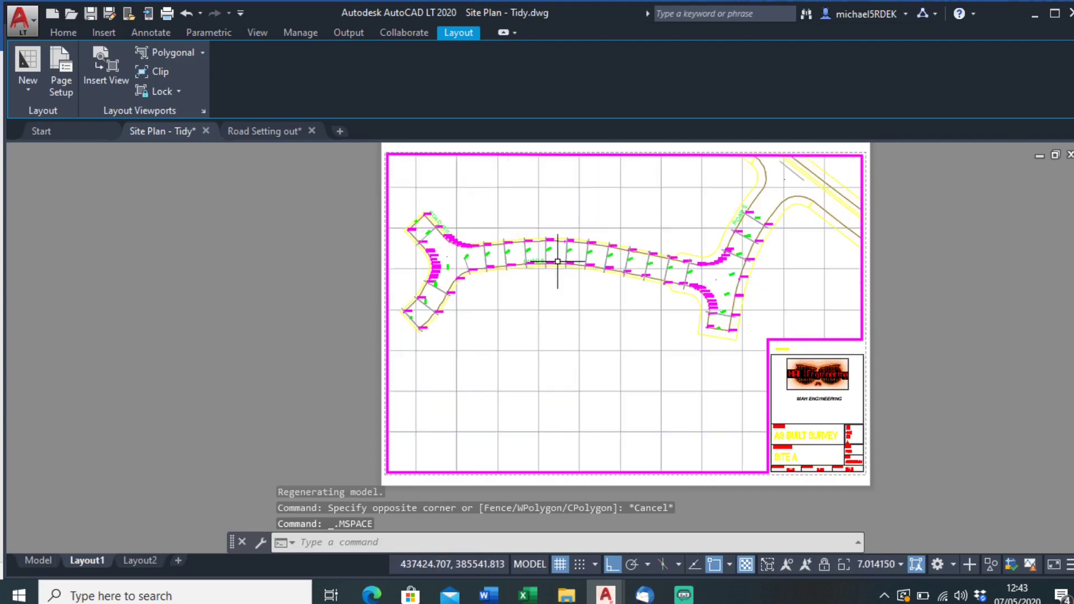
scroll(558, 261, "up", 3)
scroll(558, 261, "down", 3)
middle_click_drag(557, 261, 558, 334)
double_click(901, 297)
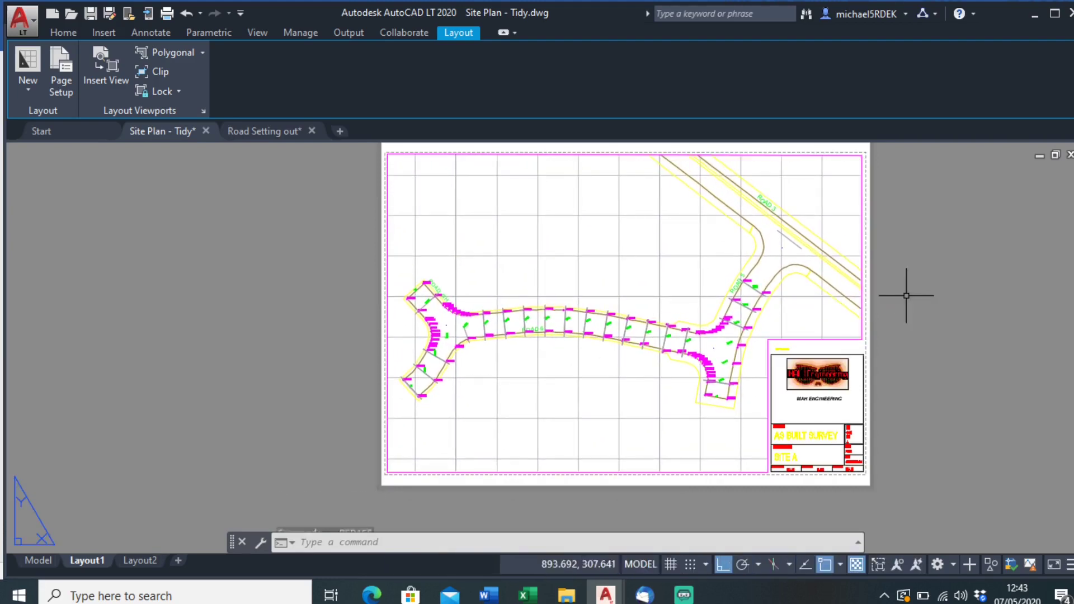
- Examine the chainages, heights and road names along Road 6 on the sheet
scroll(853, 359, "up", 5)
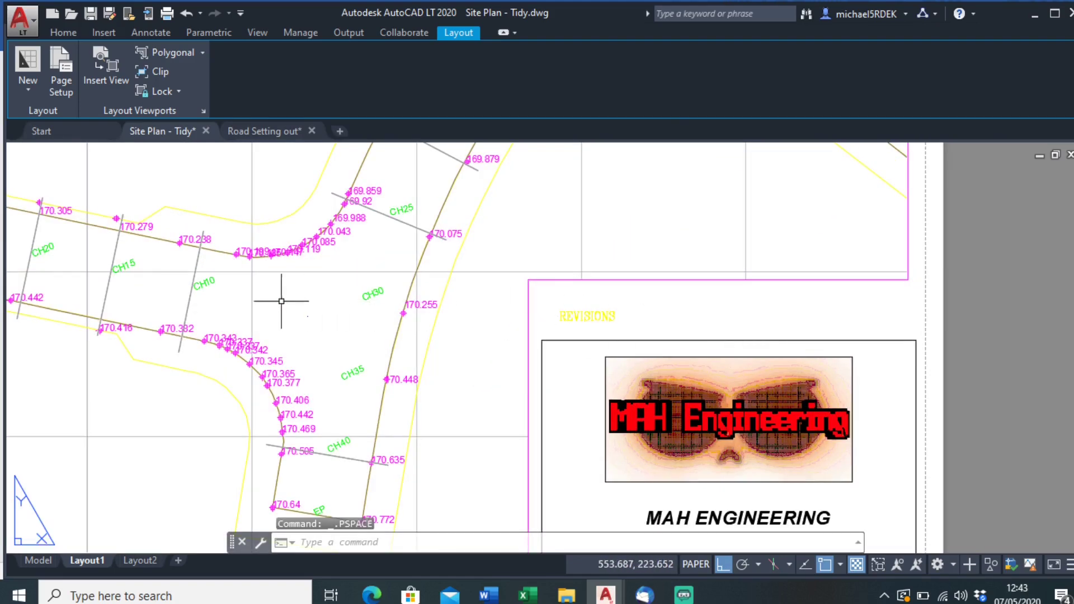
scroll(114, 281, "down", 6)
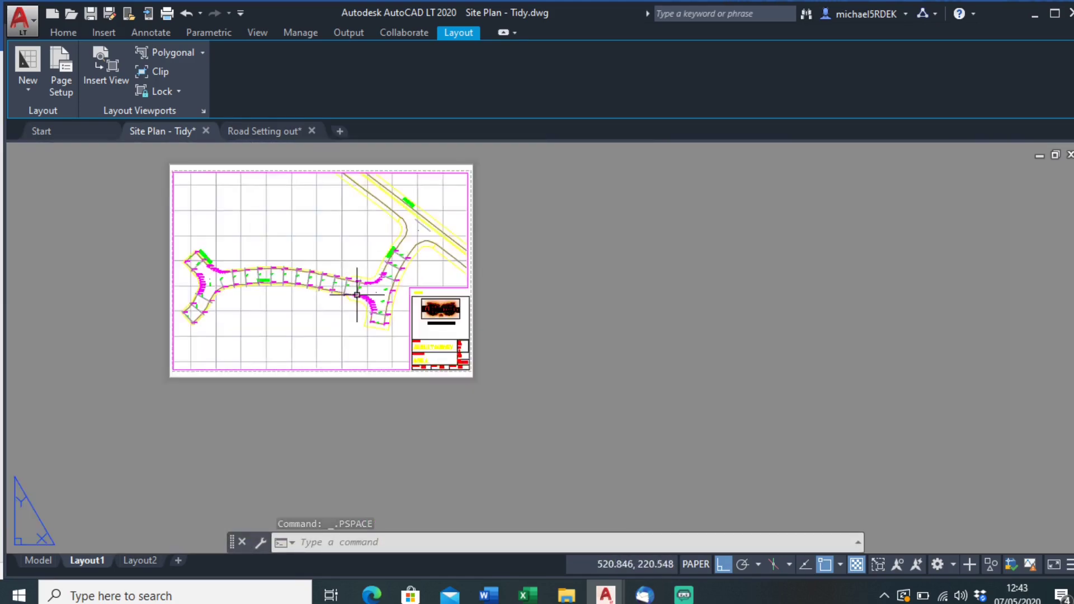
scroll(333, 300, "up", 5)
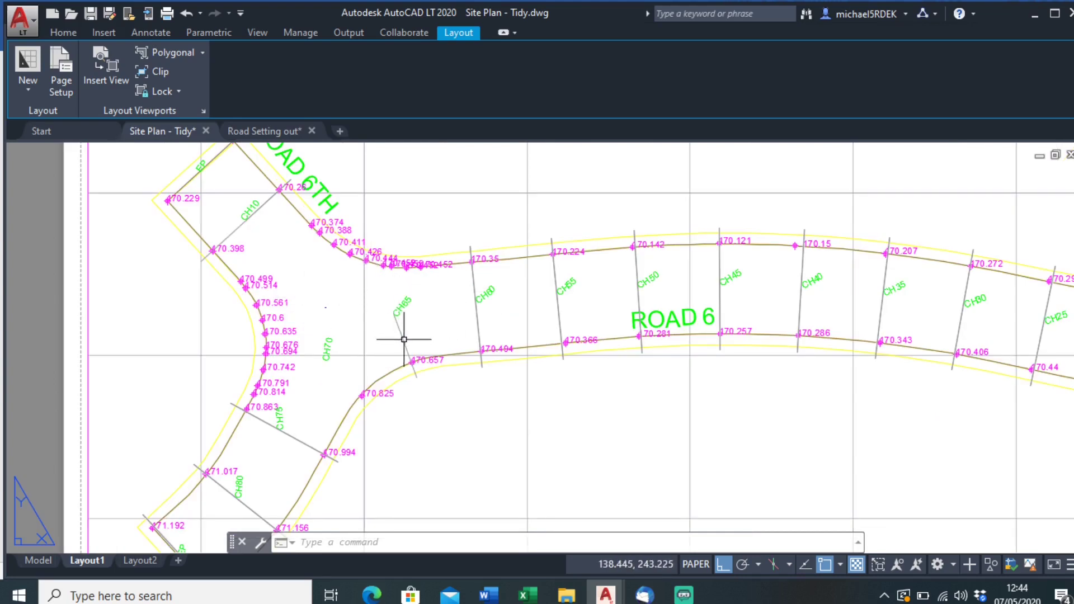
scroll(404, 339, "down", 3)
middle_click_drag(676, 360, 576, 336)
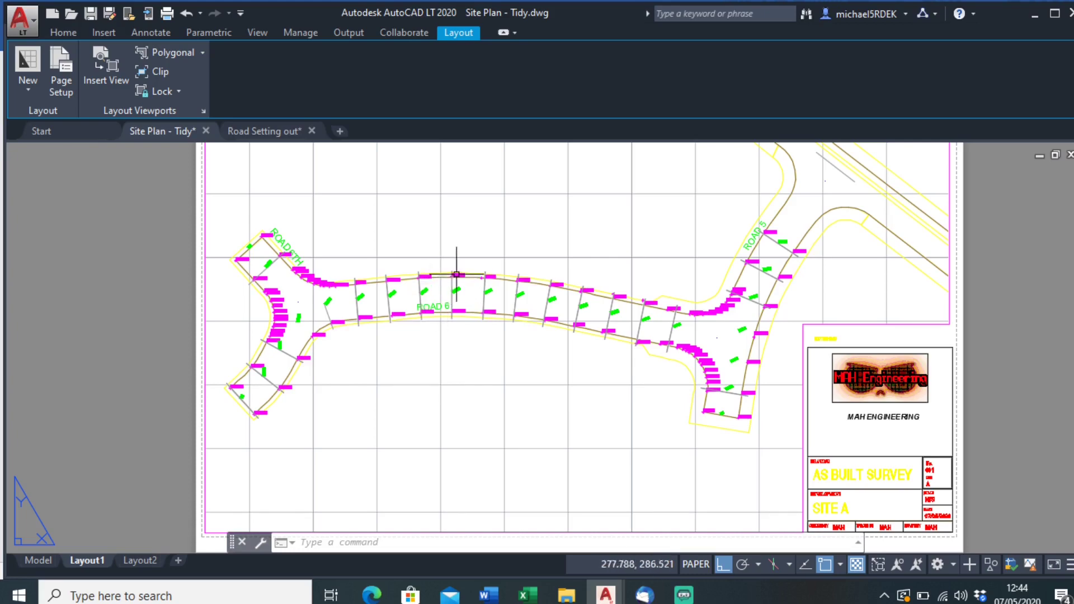
scroll(665, 341, "up", 3)
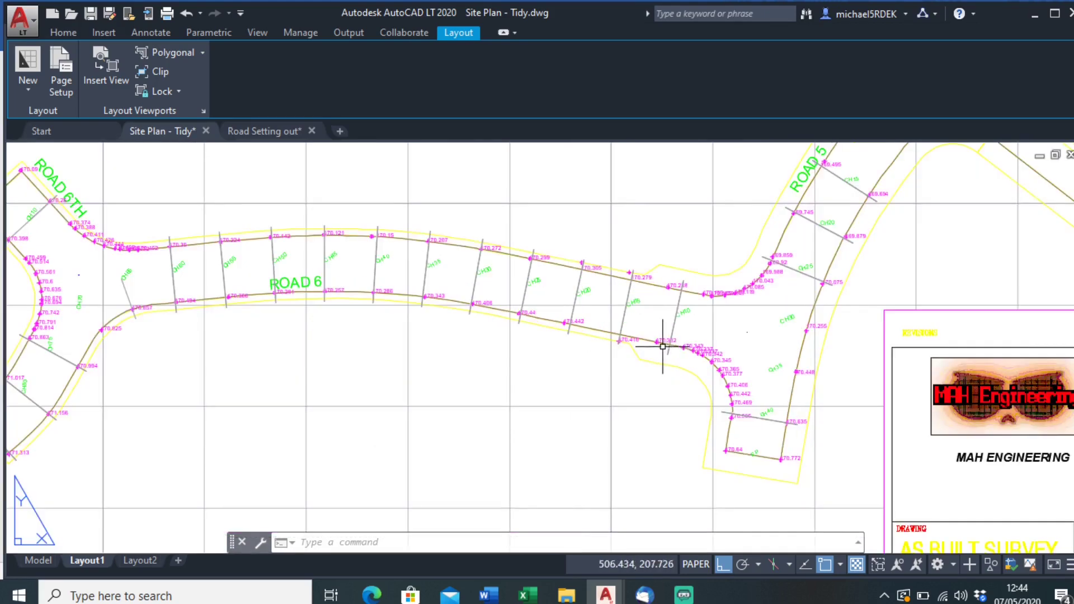
scroll(606, 312, "down", 6)
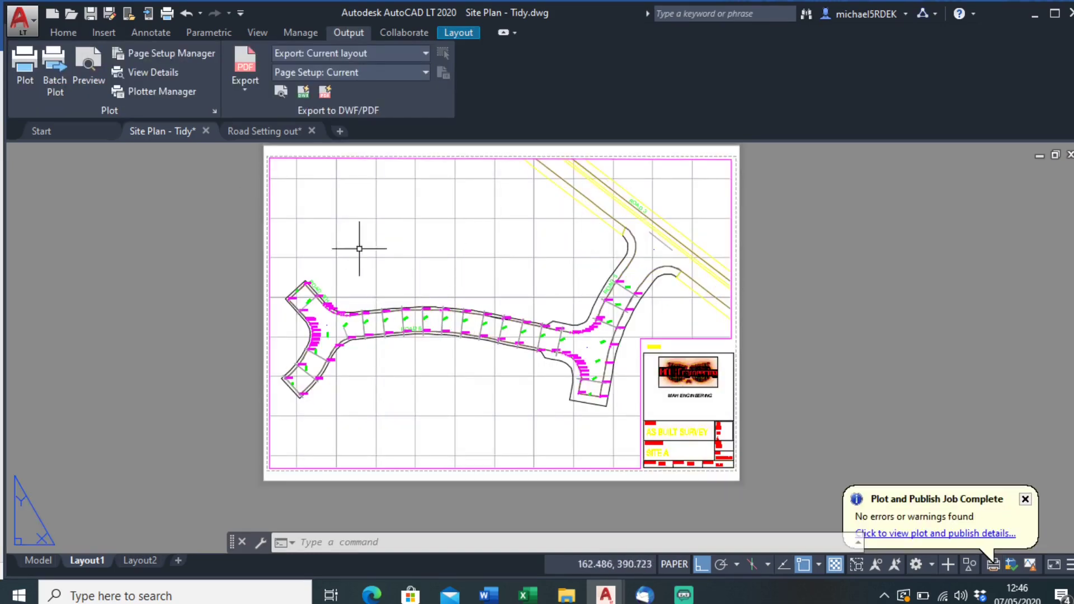
- Examine the black outlines and survey labels around Road 6 and its turning heads on the layout
scroll(327, 361, "up", 4)
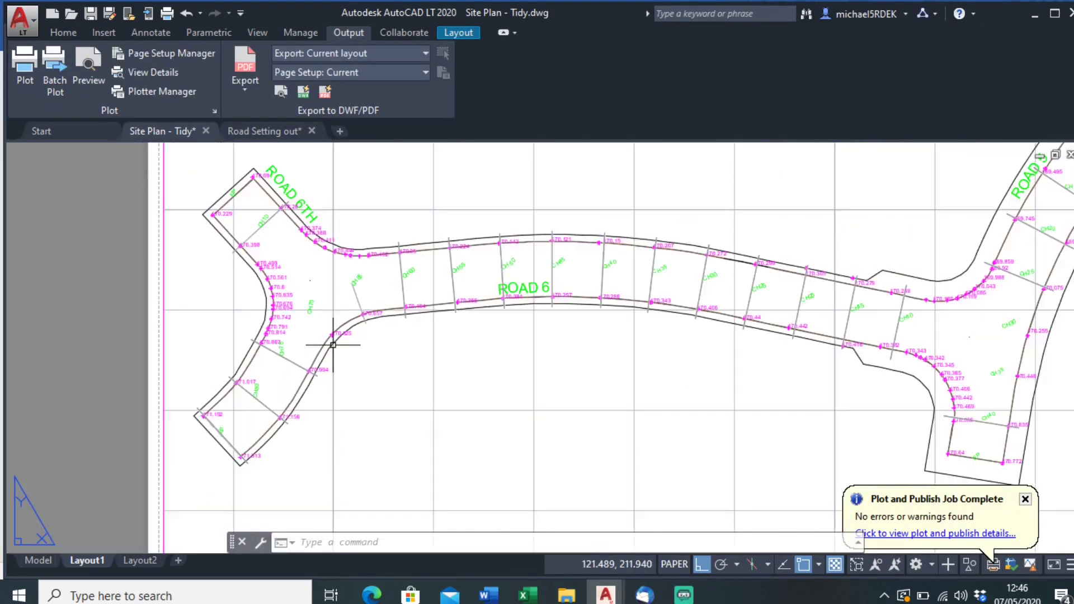
scroll(282, 191, "up", 2)
scroll(283, 205, "down", 4)
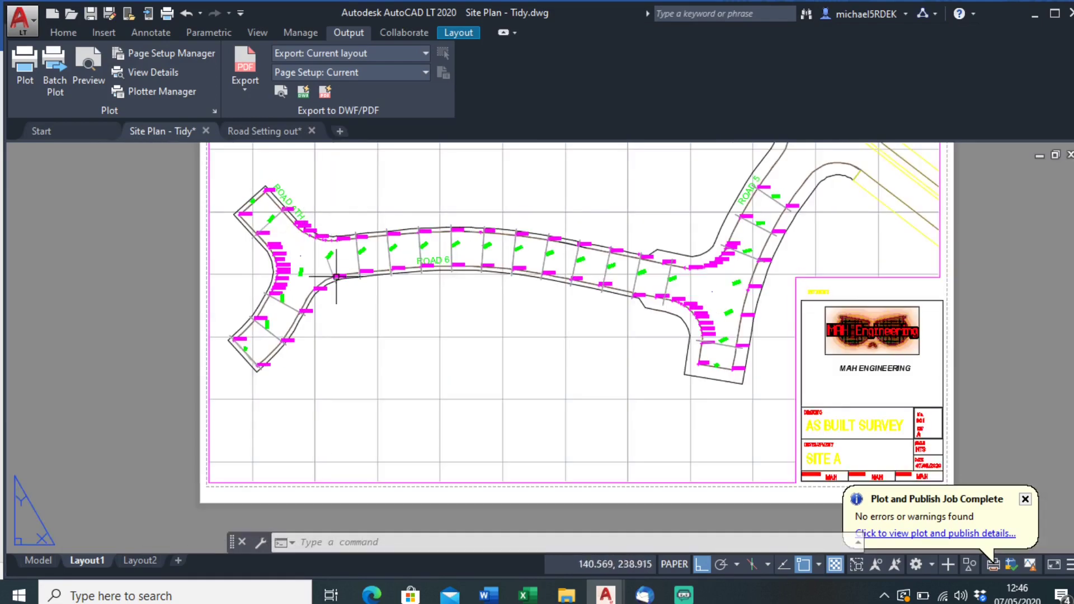
scroll(378, 283, "up", 4)
middle_click_drag(357, 245, 387, 316)
scroll(295, 259, "down", 1)
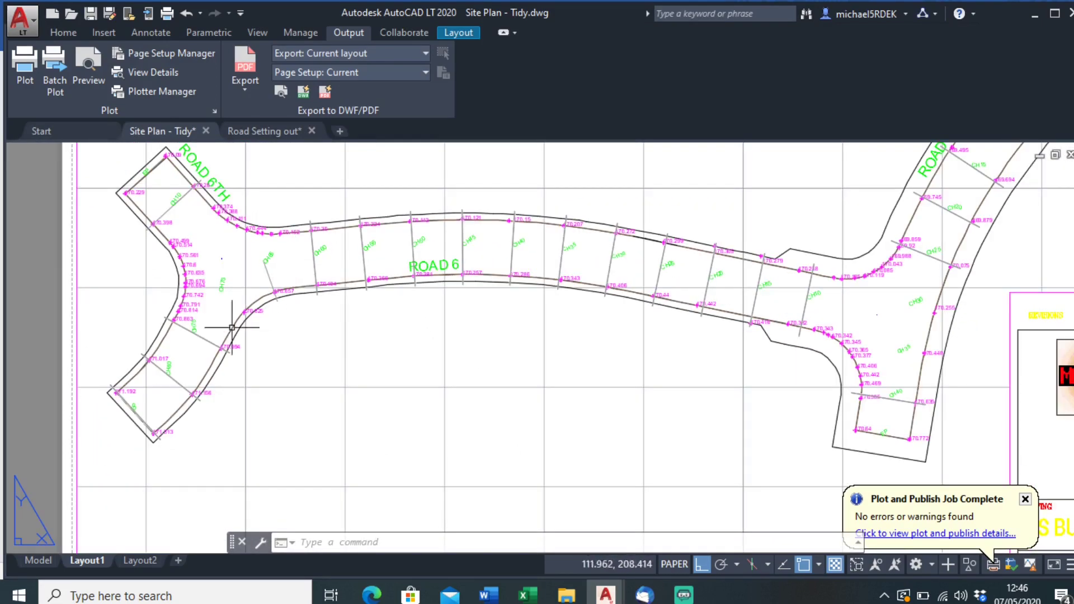
- Examine the Road 6 survey and the title block details on the layout sheet
scroll(162, 308, "up", 1)
scroll(439, 344, "down", 3)
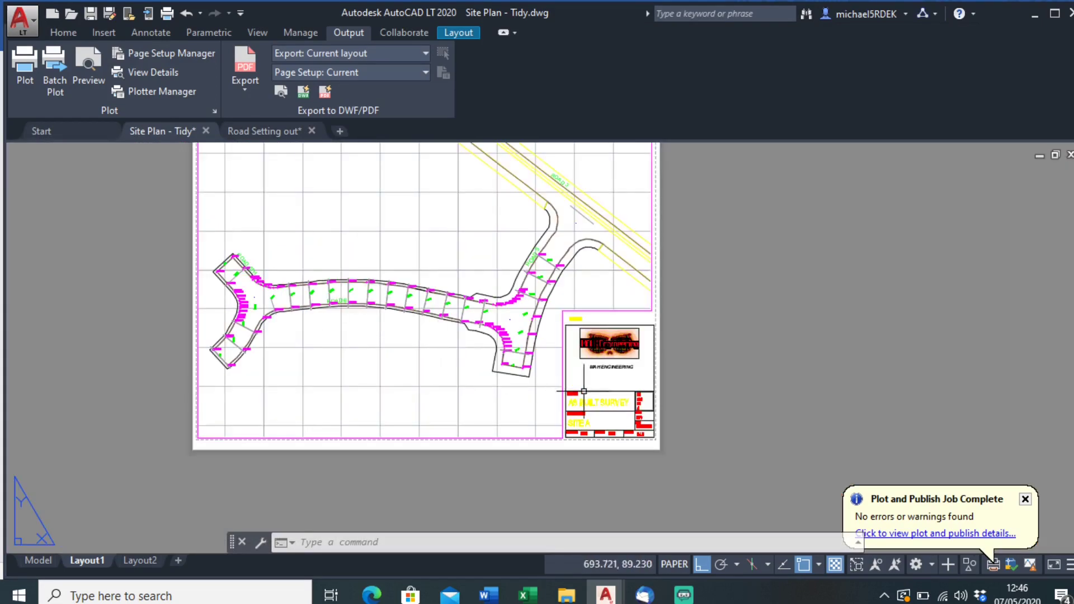
scroll(587, 391, "up", 6)
scroll(625, 393, "down", 2)
middle_click_drag(625, 393, 579, 343)
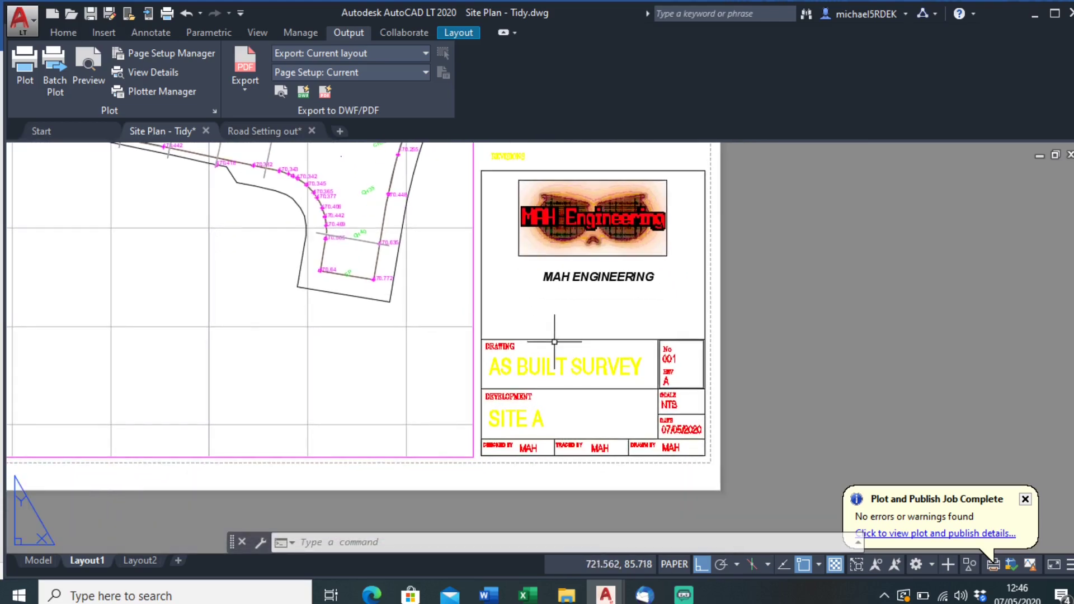
scroll(304, 335, "down", 4)
middle_click_drag(305, 335, 530, 425)
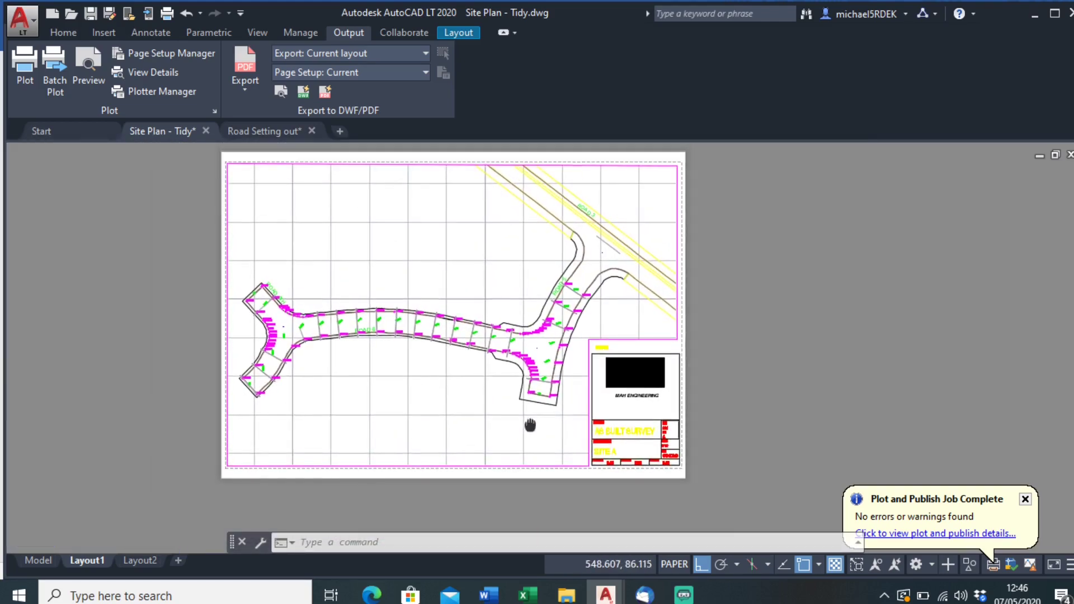
- Export the current layout to the desktop as AS BUILT SURVEY ROAD.pdf, replacing the existing file
left_click(245, 59)
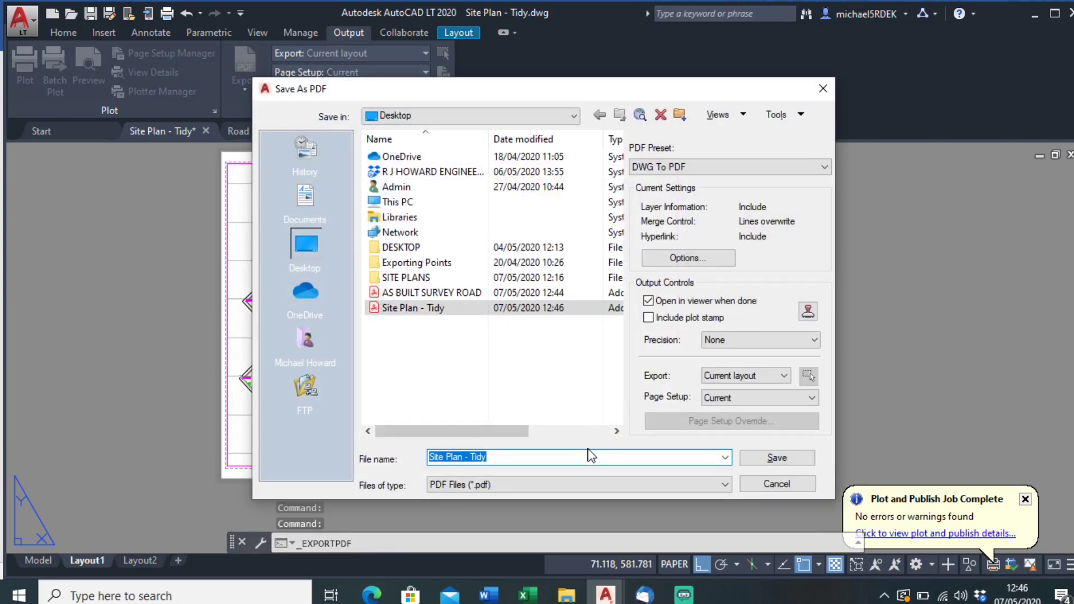
type("AS BU")
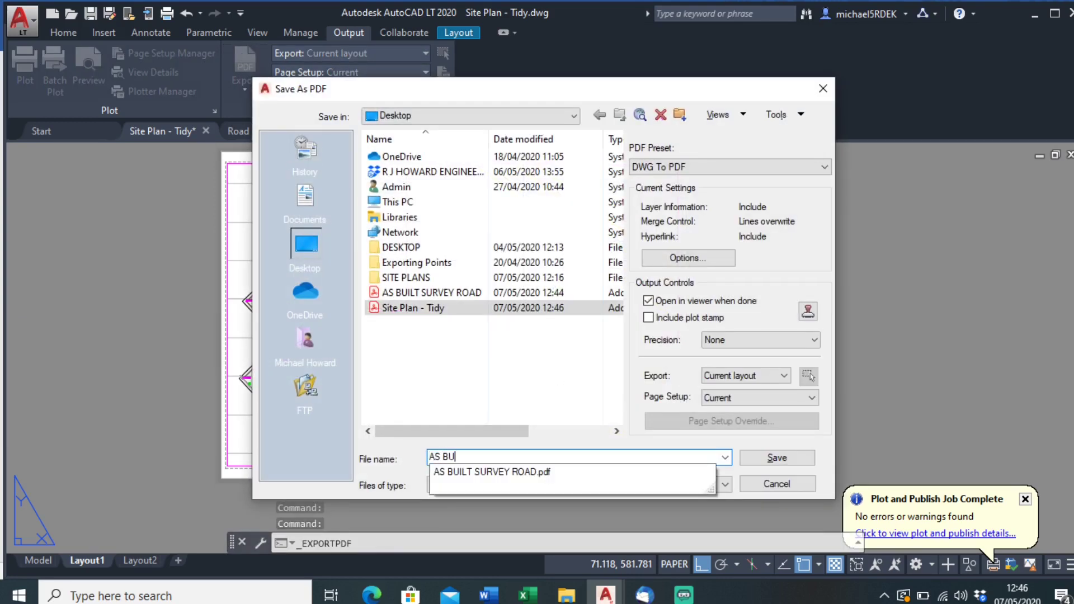
key("Down")
key("Return")
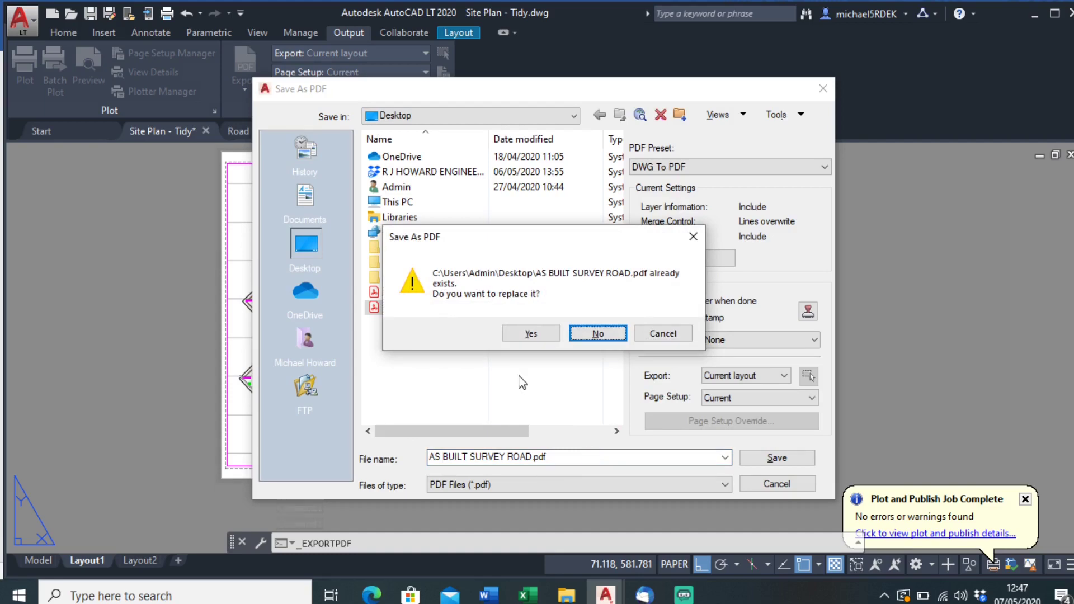
left_click(527, 335)
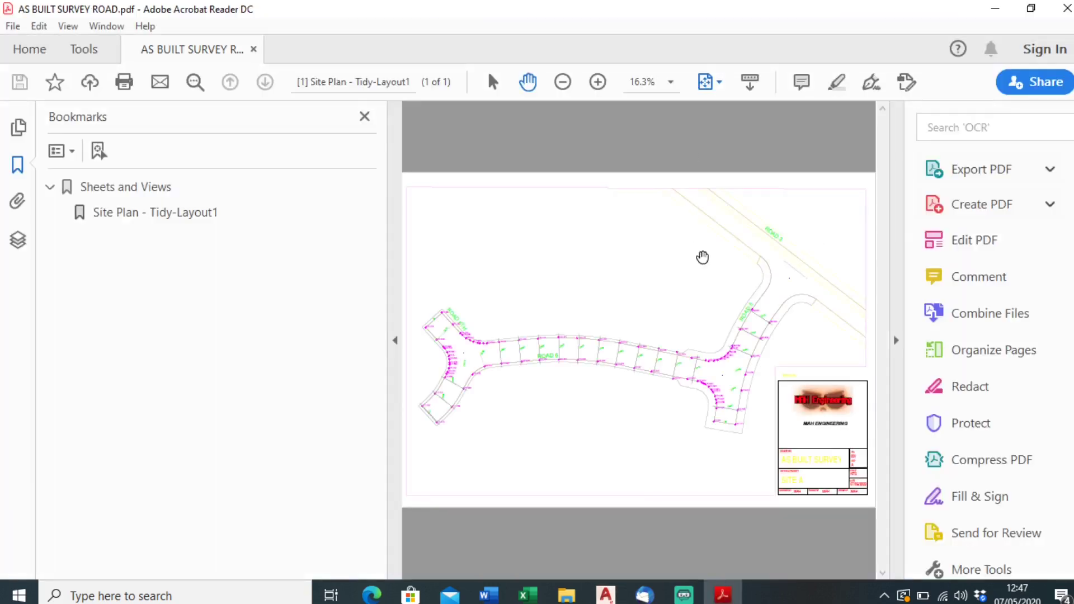
- Collapse the side panes around the exported PDF and examine the Road 6 chainages, heights and title block
left_click(400, 366)
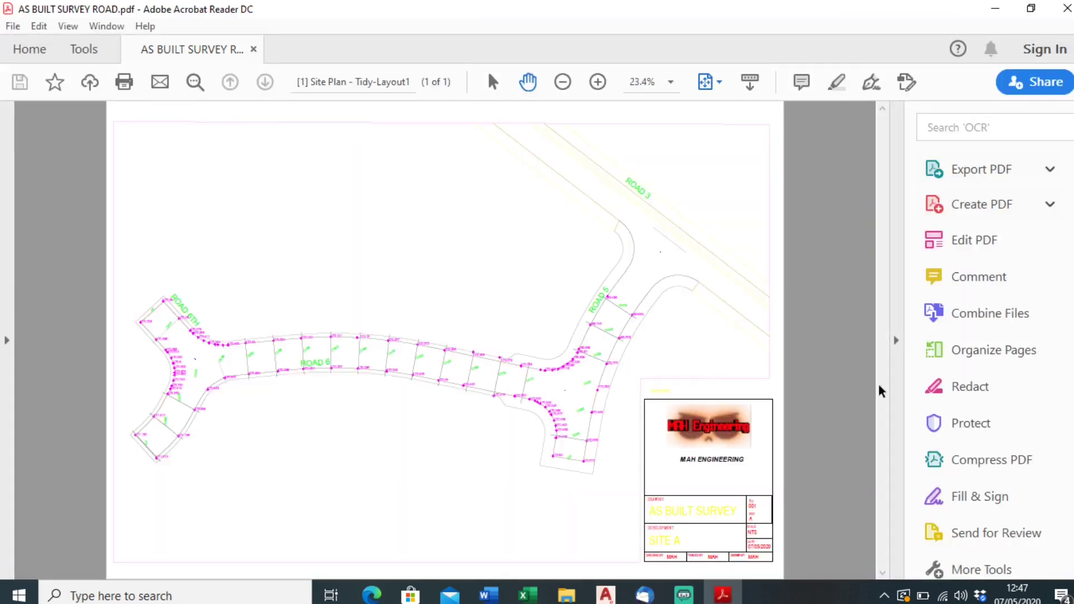
left_click(896, 381)
scroll(532, 403, "up", 3, "ctrl")
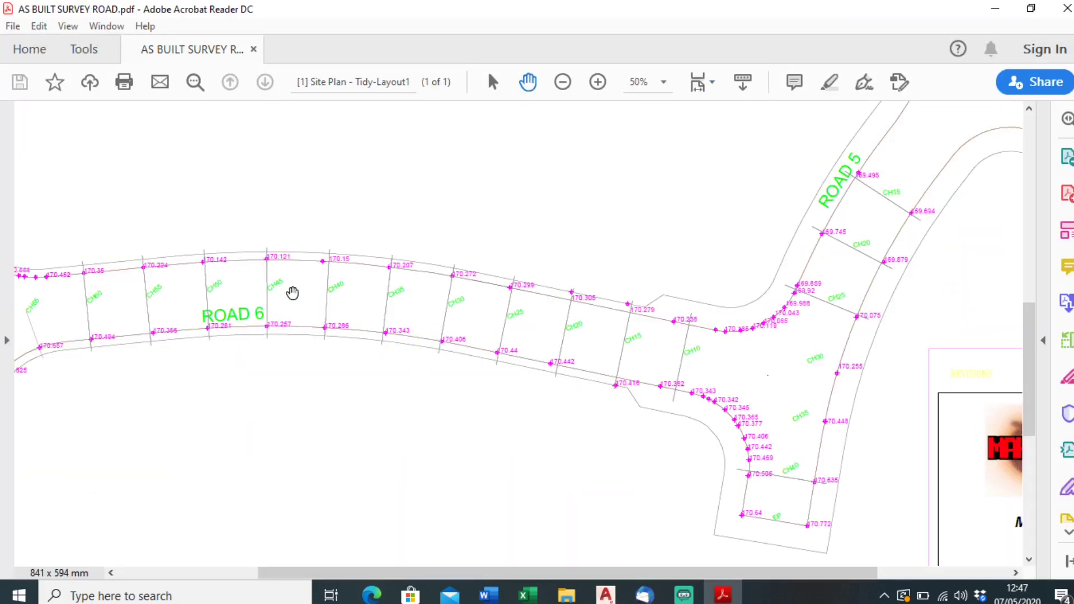
scroll(192, 283, "up", 2, "ctrl")
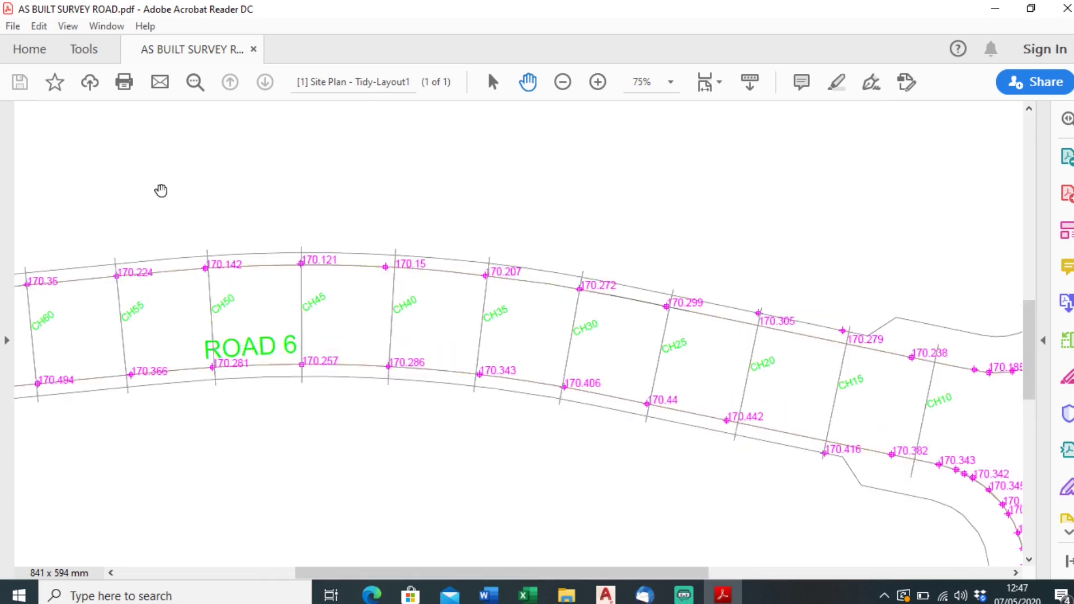
scroll(245, 306, "down", 3, "ctrl")
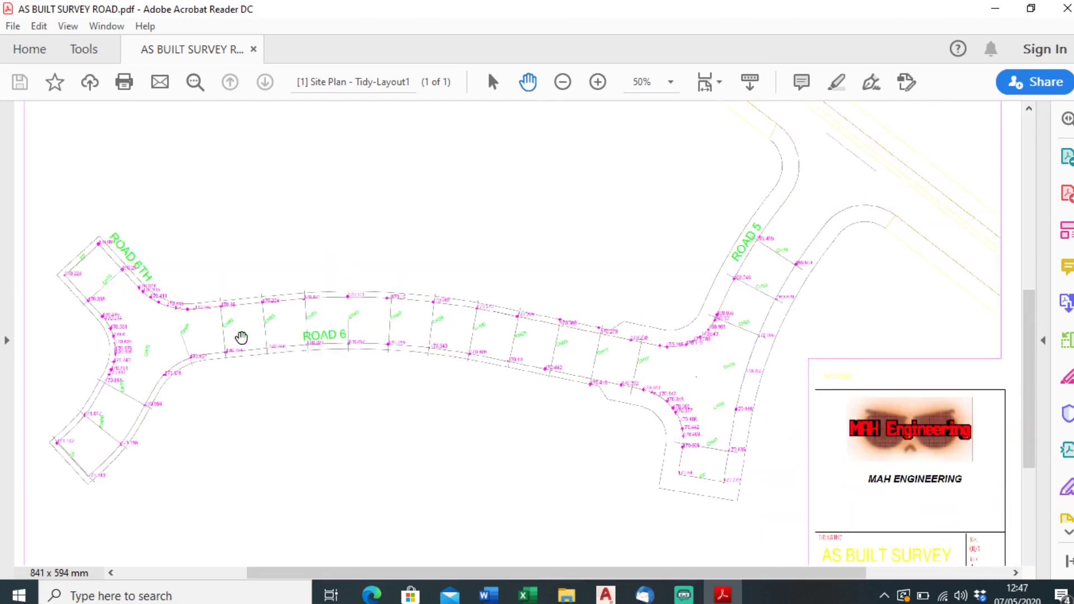
scroll(362, 417, "down", 3)
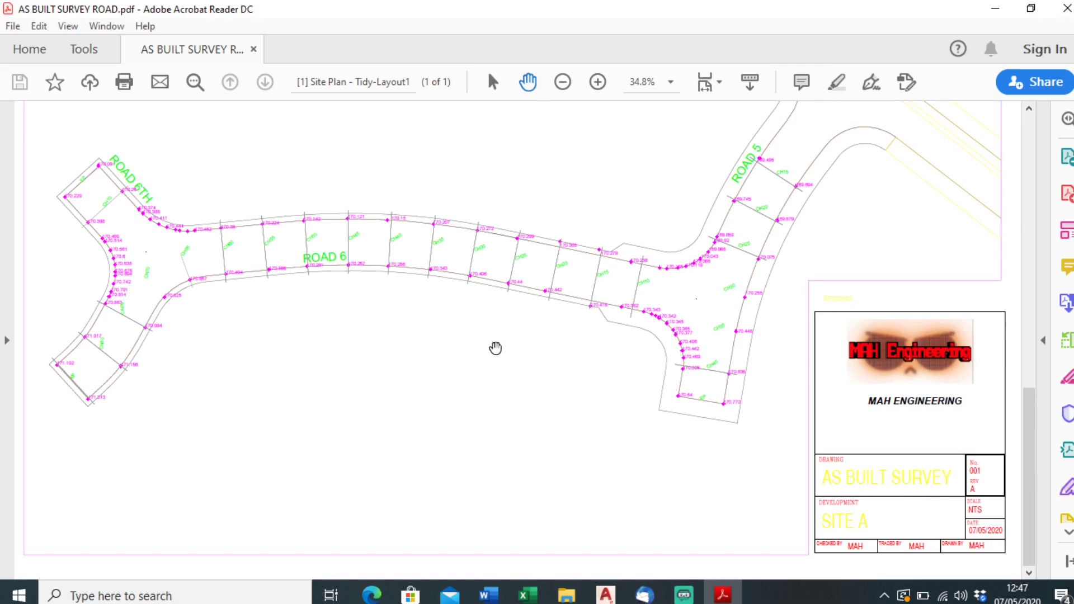
scroll(492, 347, "up", 3)
scroll(492, 348, "down", 1, "ctrl")
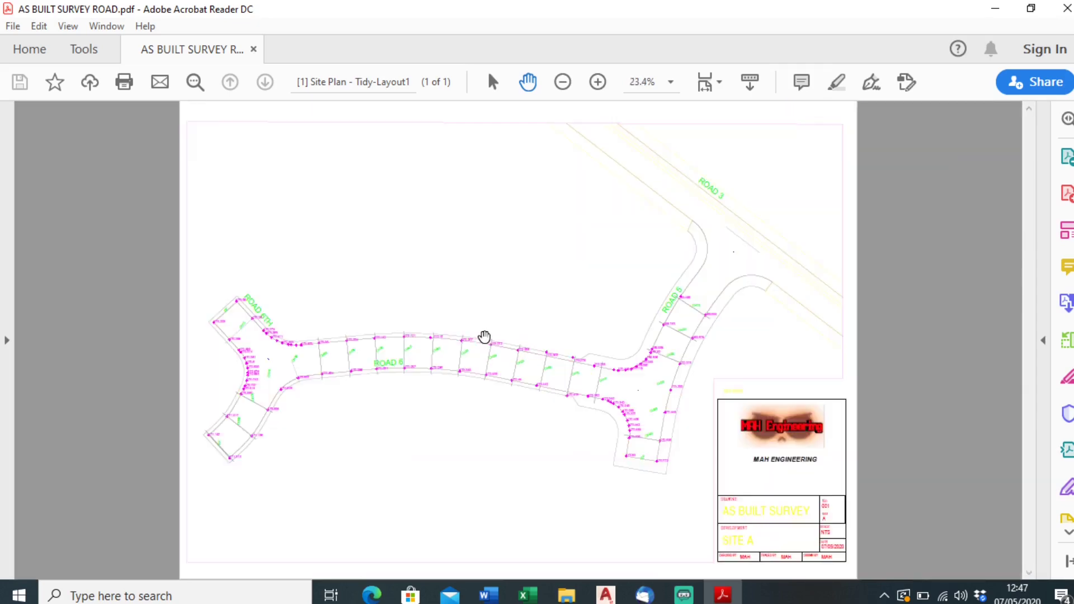